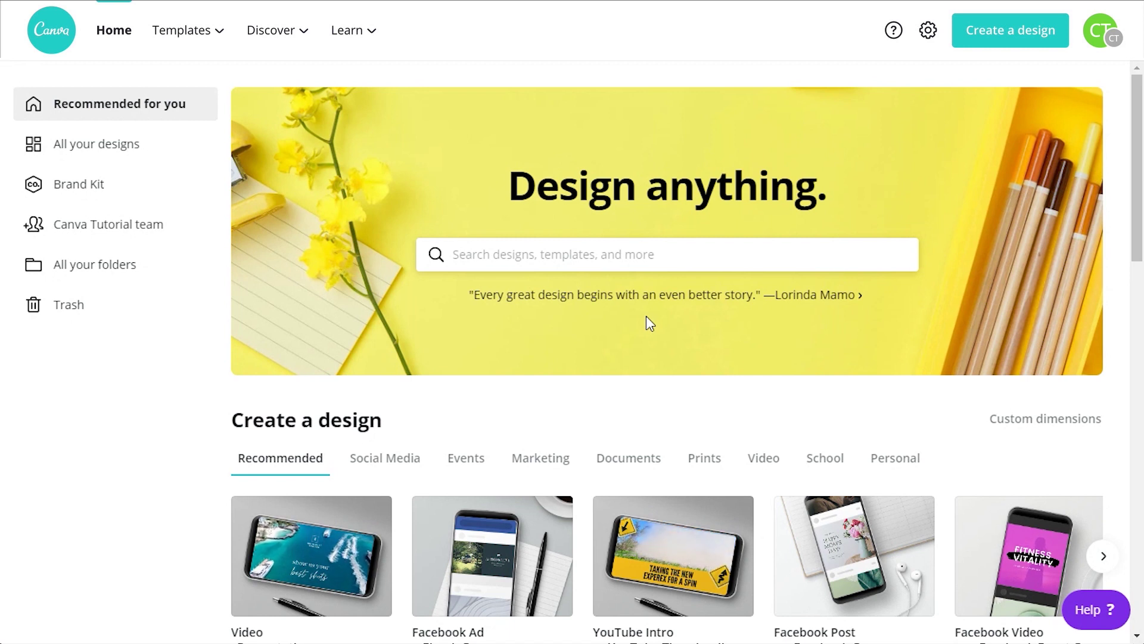
# Search Canva for 'ebook yoga' templates and browse the results
pyautogui.click(511, 254)
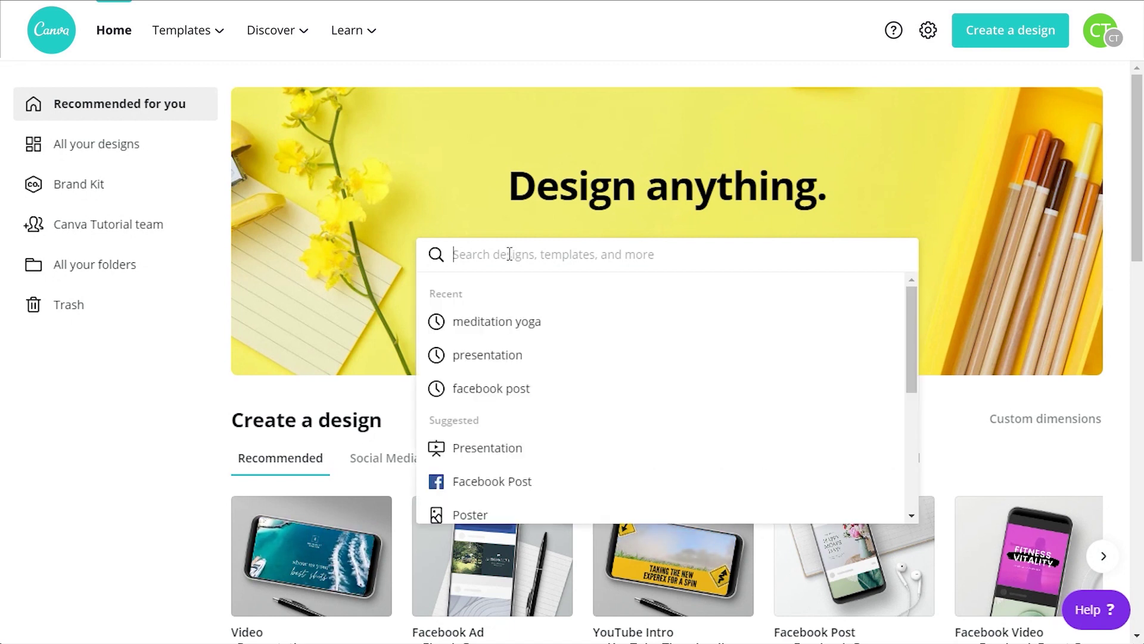
pyautogui.write('eboo')
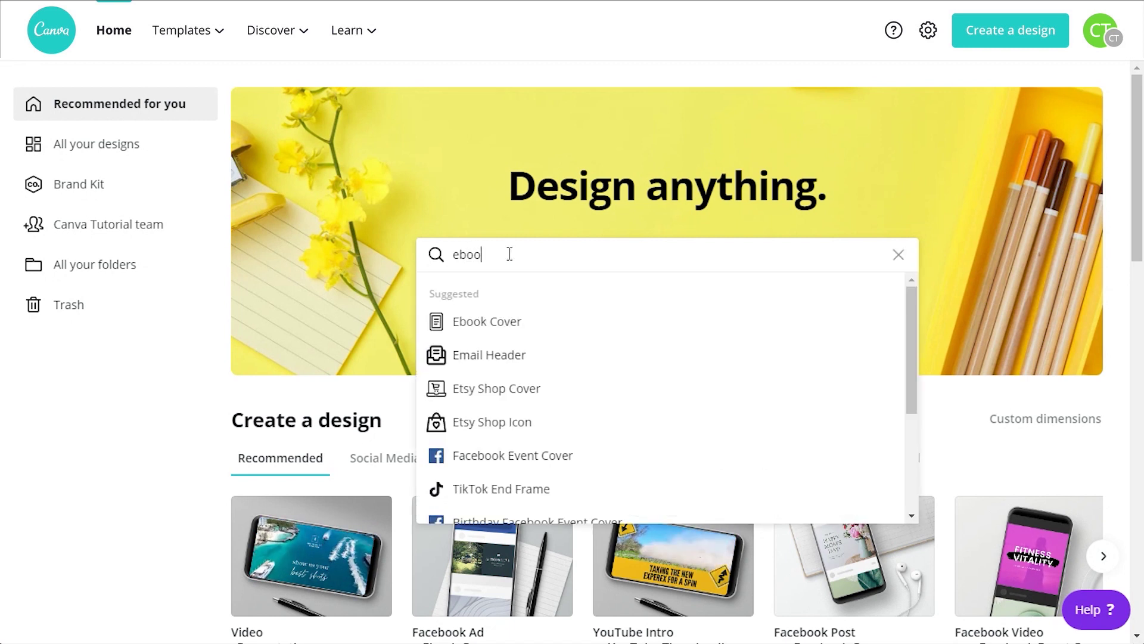
pyautogui.write('k yoga')
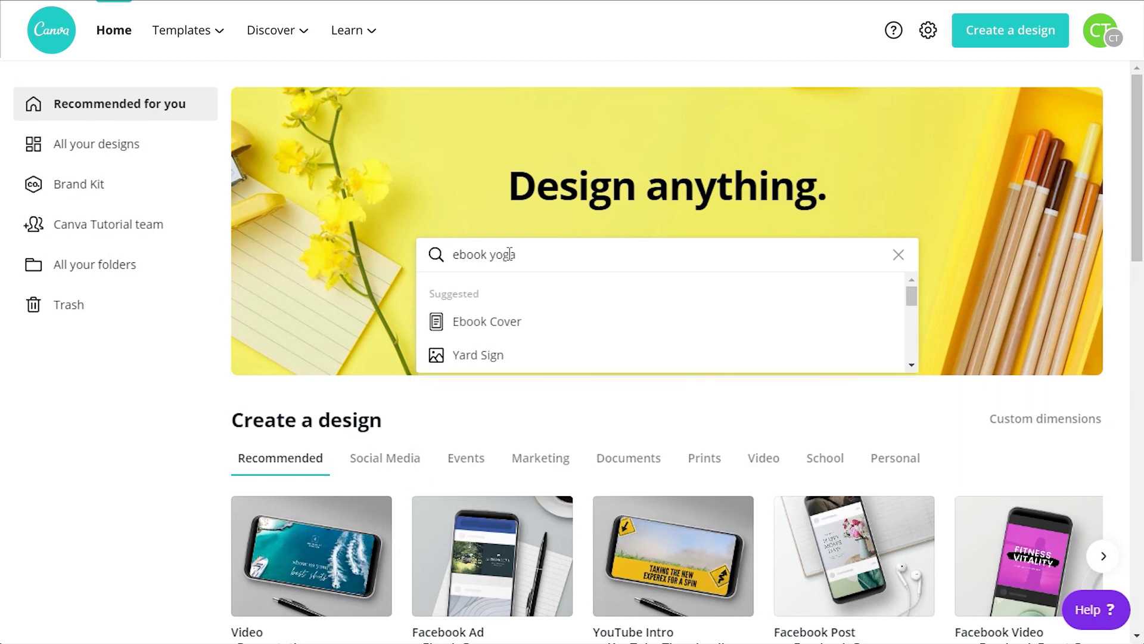
pyautogui.press('Return')
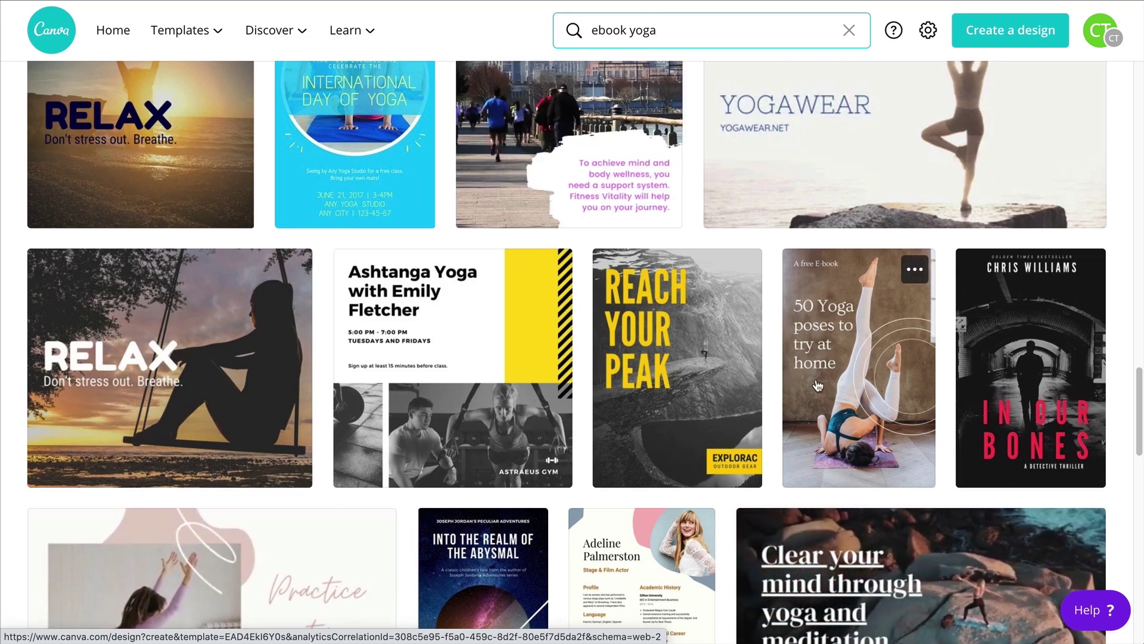
pyautogui.scroll(-2, 819, 381)
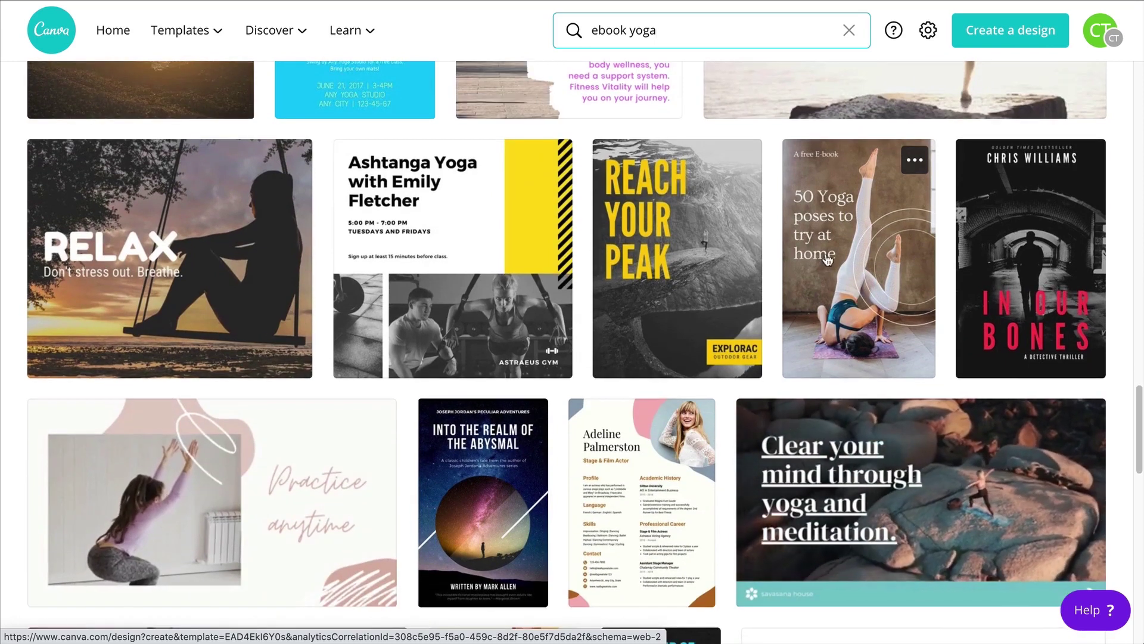
pyautogui.scroll(2, 835, 239)
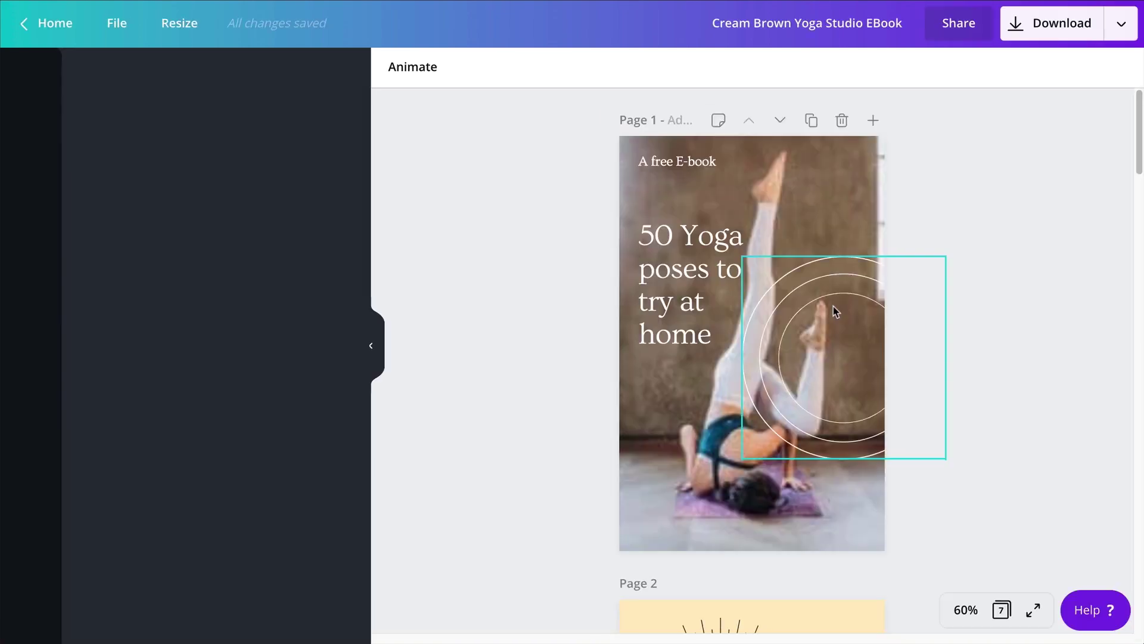
# Scroll through the pages of the Cream Brown Yoga Studio EBook template
pyautogui.scroll(-3, 603, 379)
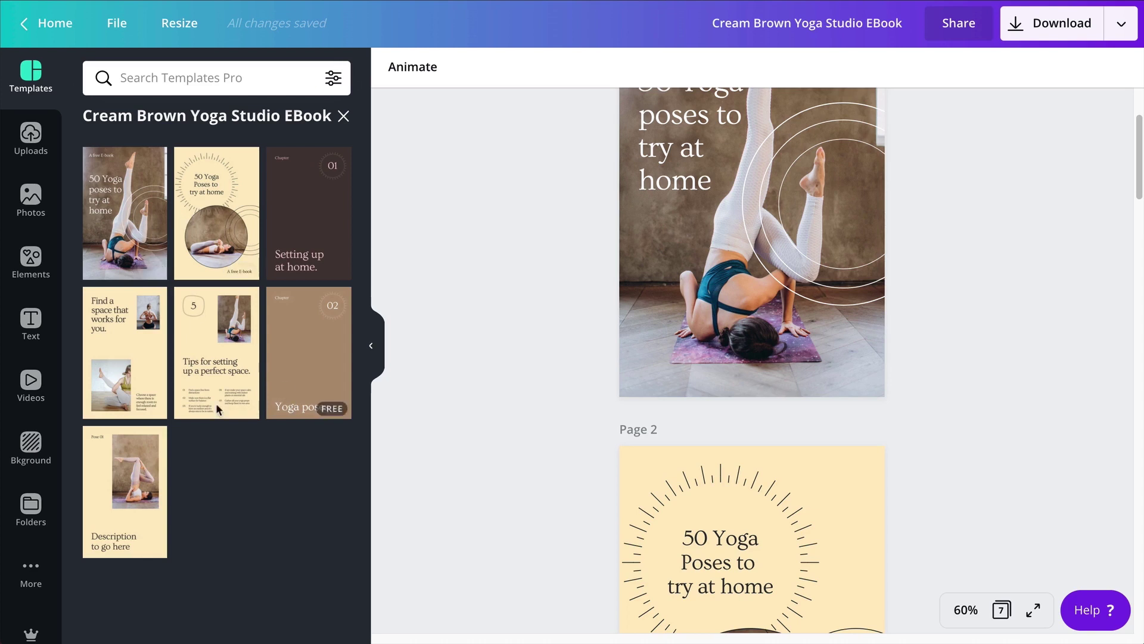
pyautogui.scroll(-2, 744, 374)
pyautogui.scroll(-20, 739, 378)
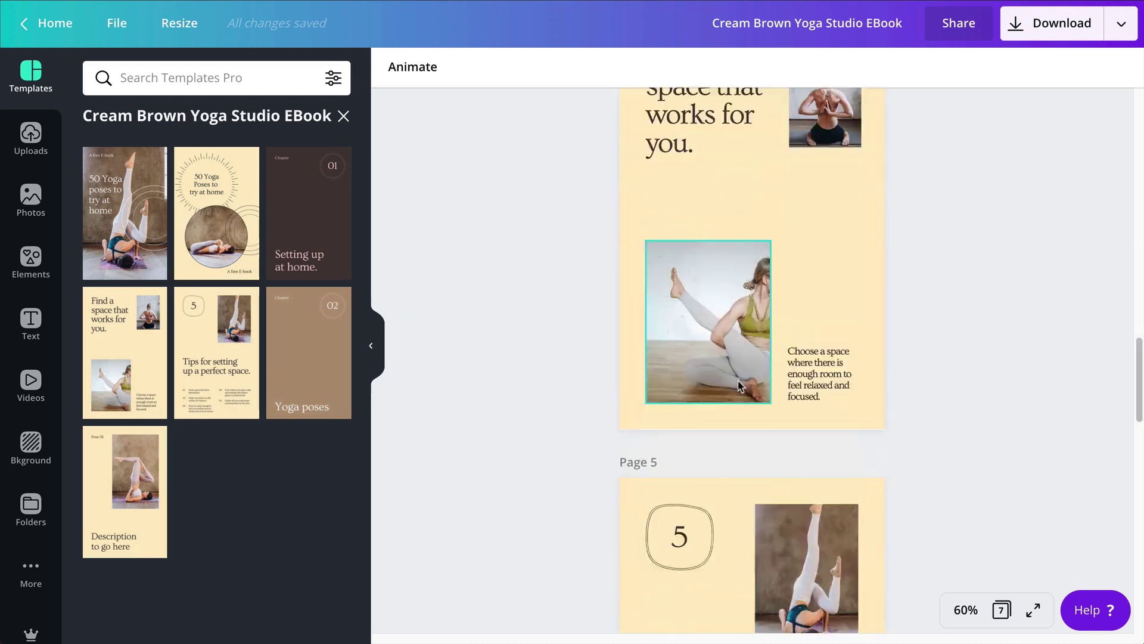
pyautogui.scroll(20, 735, 388)
pyautogui.scroll(-1, 731, 343)
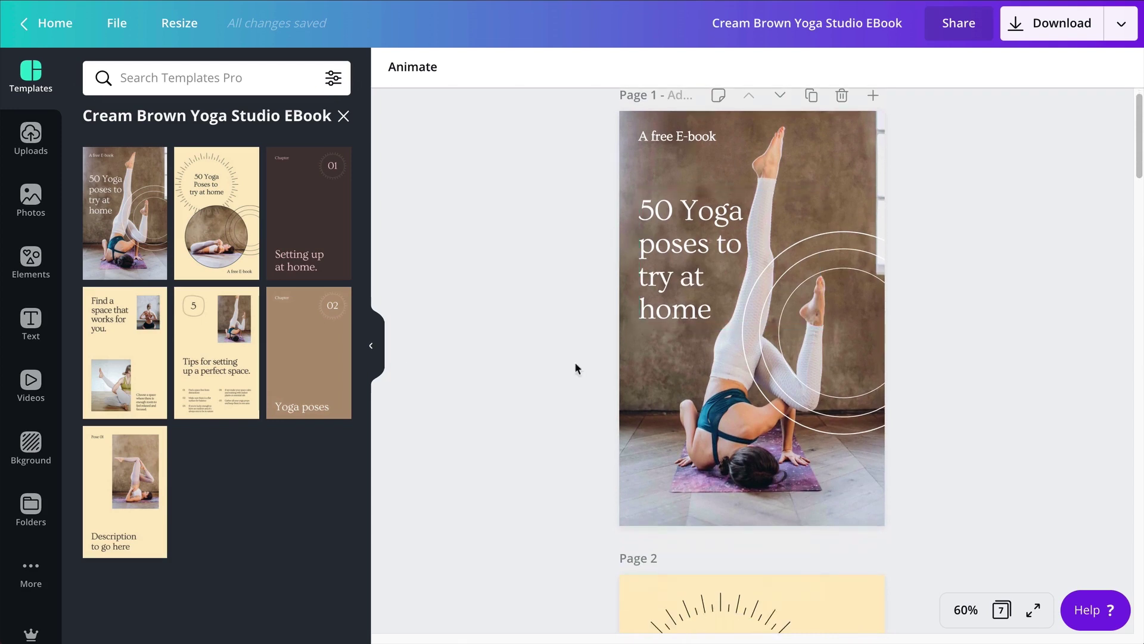
pyautogui.scroll(-5, 736, 353)
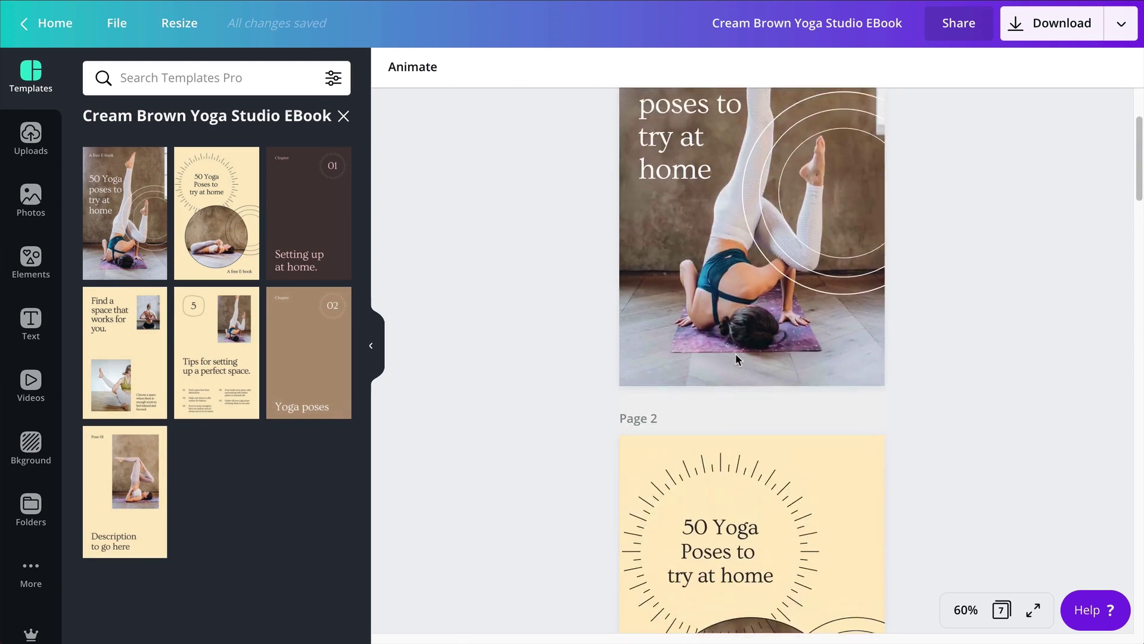
pyautogui.scroll(5, 734, 358)
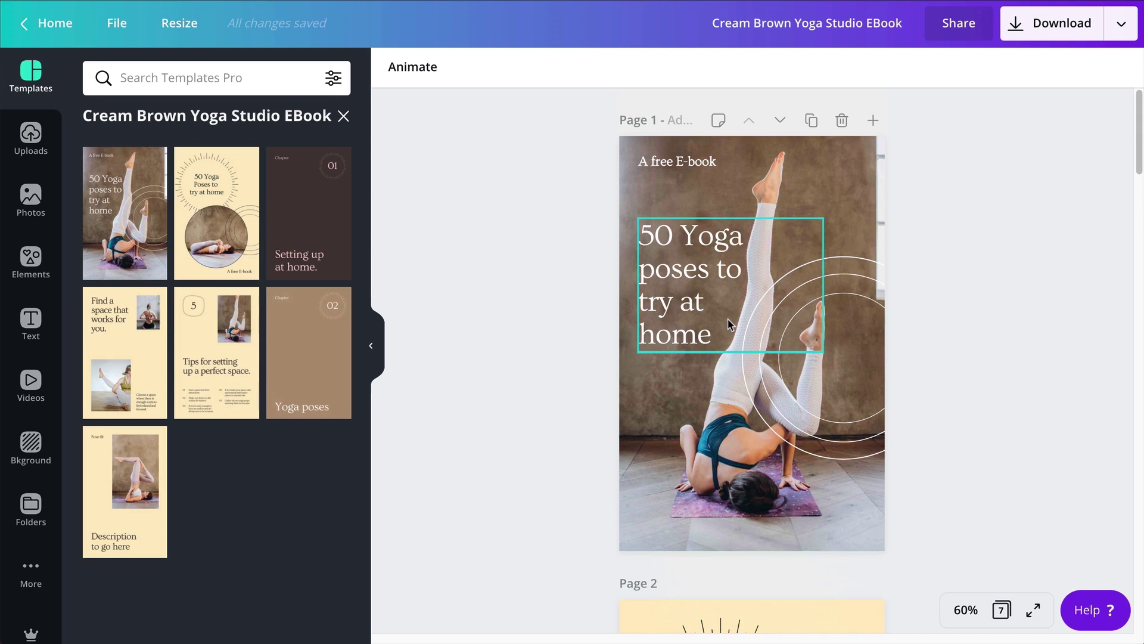
pyautogui.moveTo(831, 617)
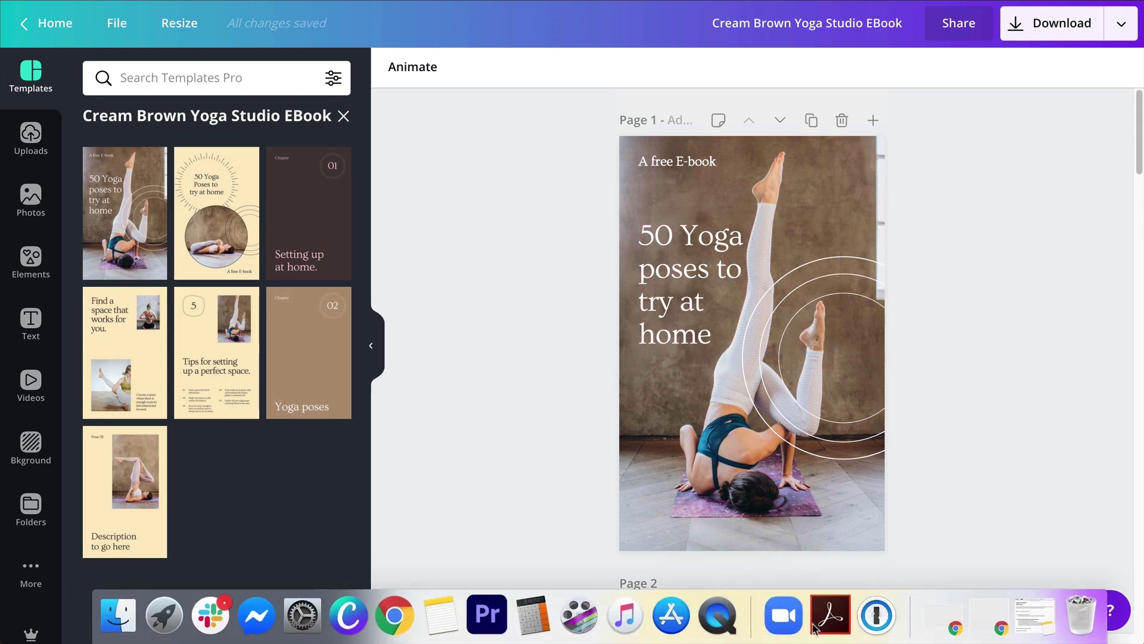
pyautogui.click(1049, 622)
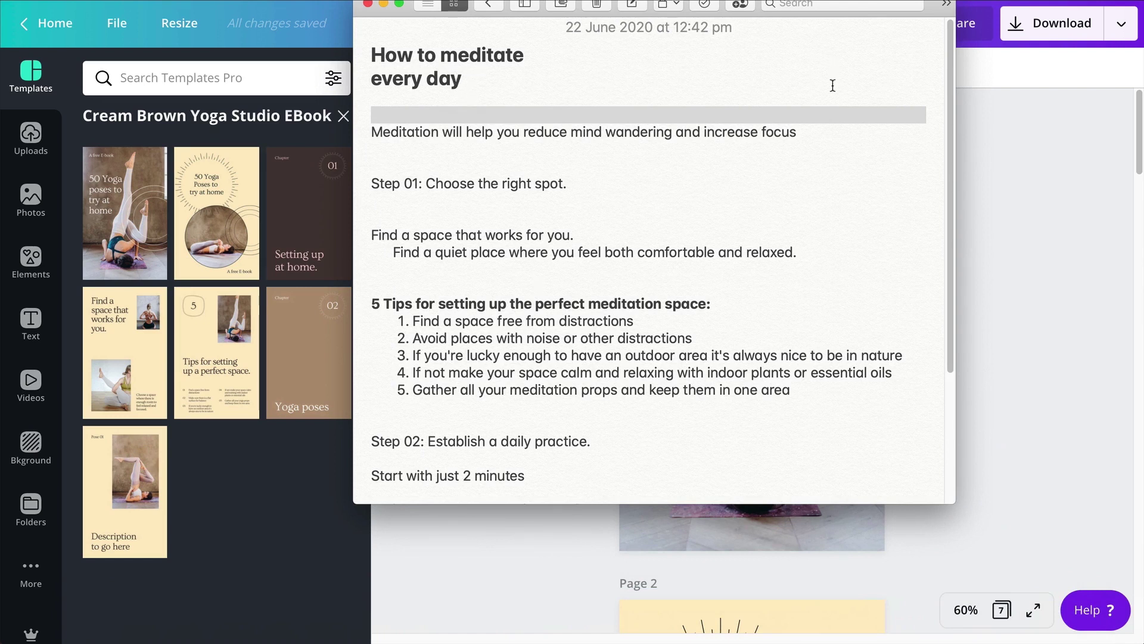
pyautogui.scroll(-5, 607, 212)
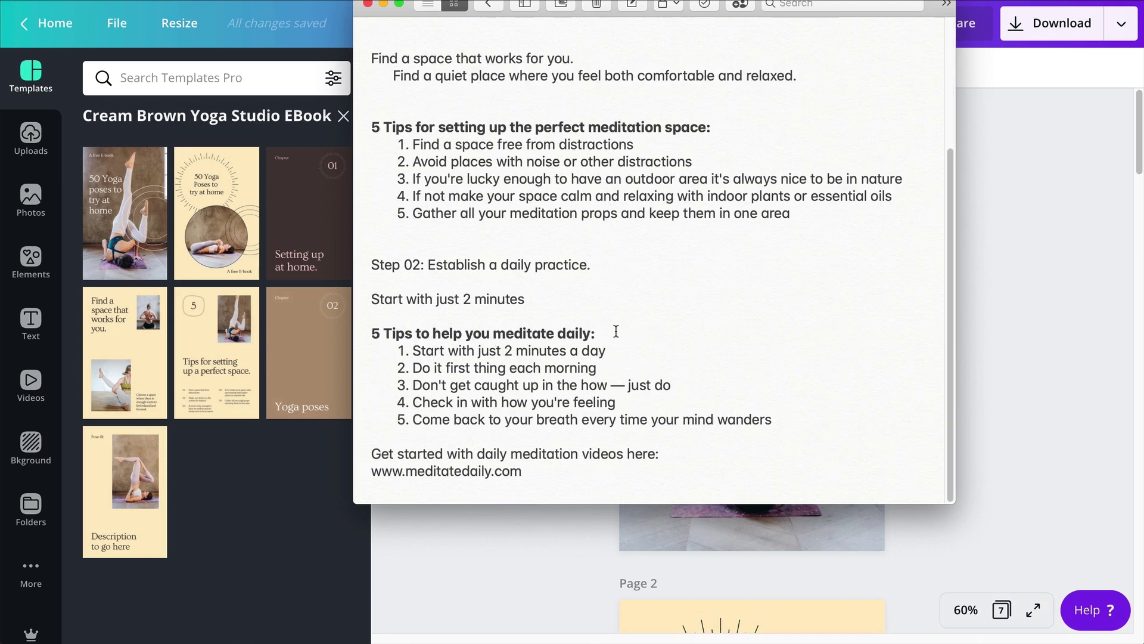
pyautogui.scroll(5, 616, 332)
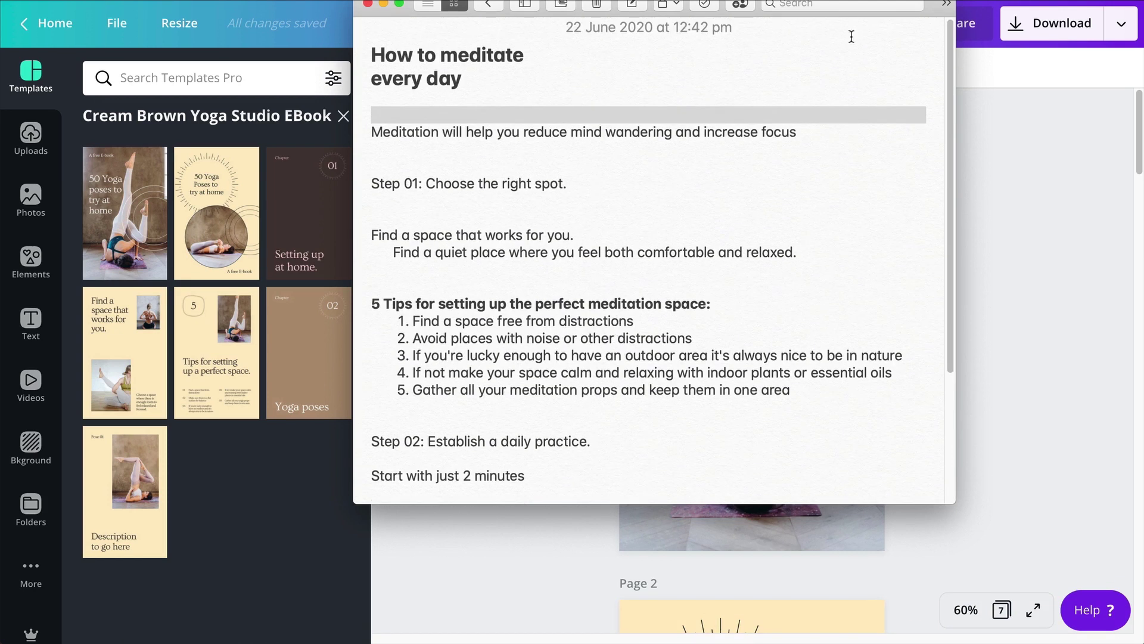
pyautogui.moveTo(928, 15); pyautogui.dragTo(936, 38)
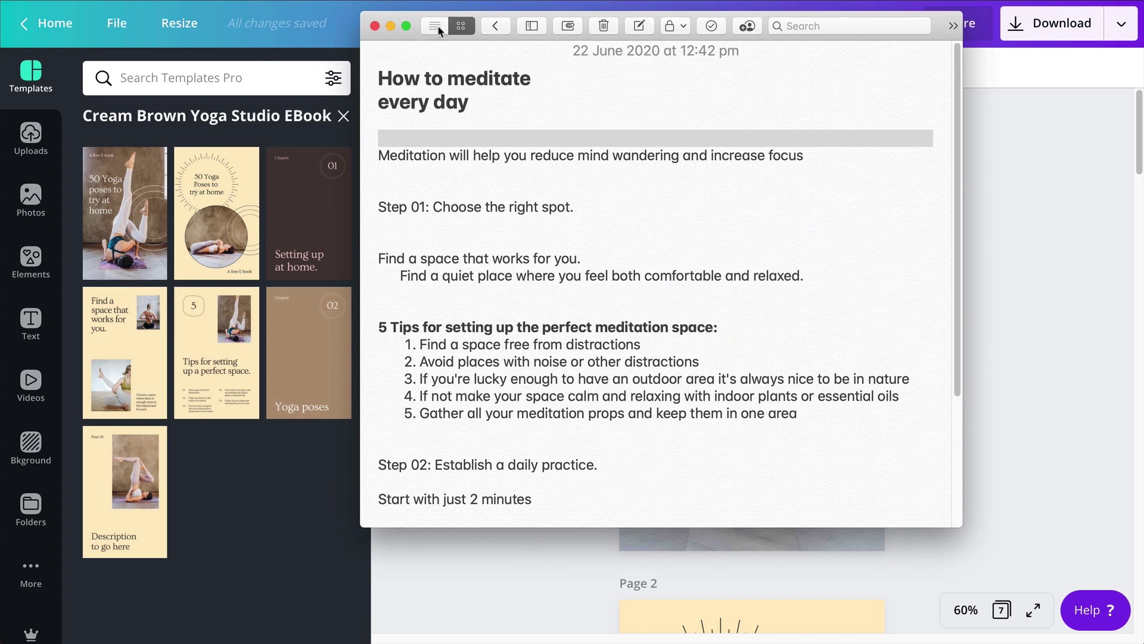
pyautogui.click(391, 27)
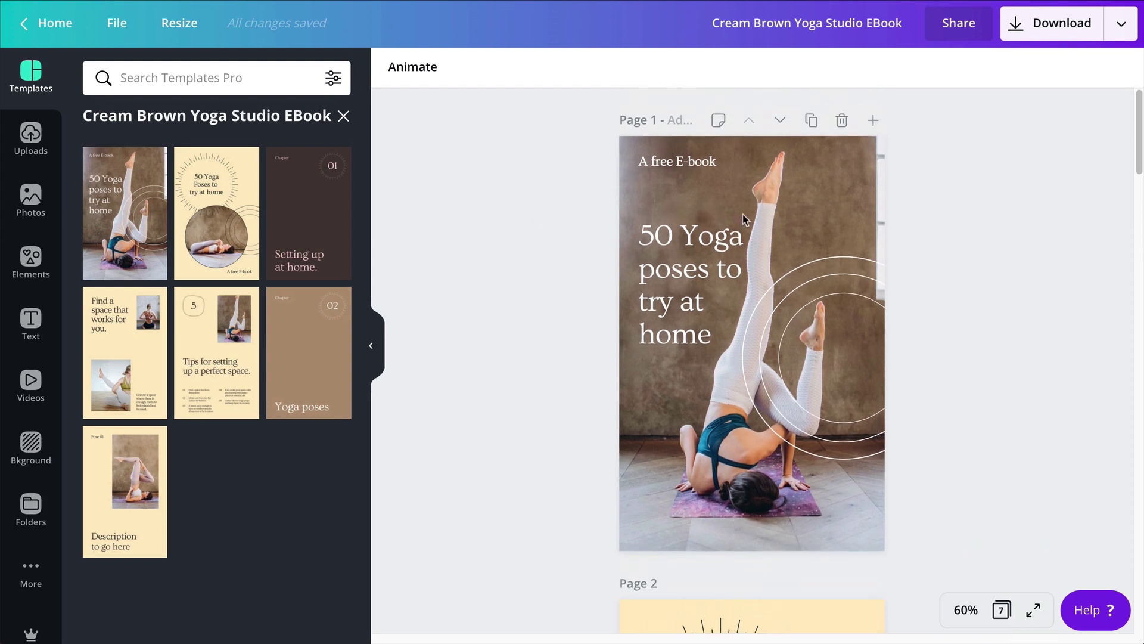
# Replace the cover title with 'How to meditate every day' copied from Notes
pyautogui.click(743, 222)
pyautogui.moveTo(974, 635)
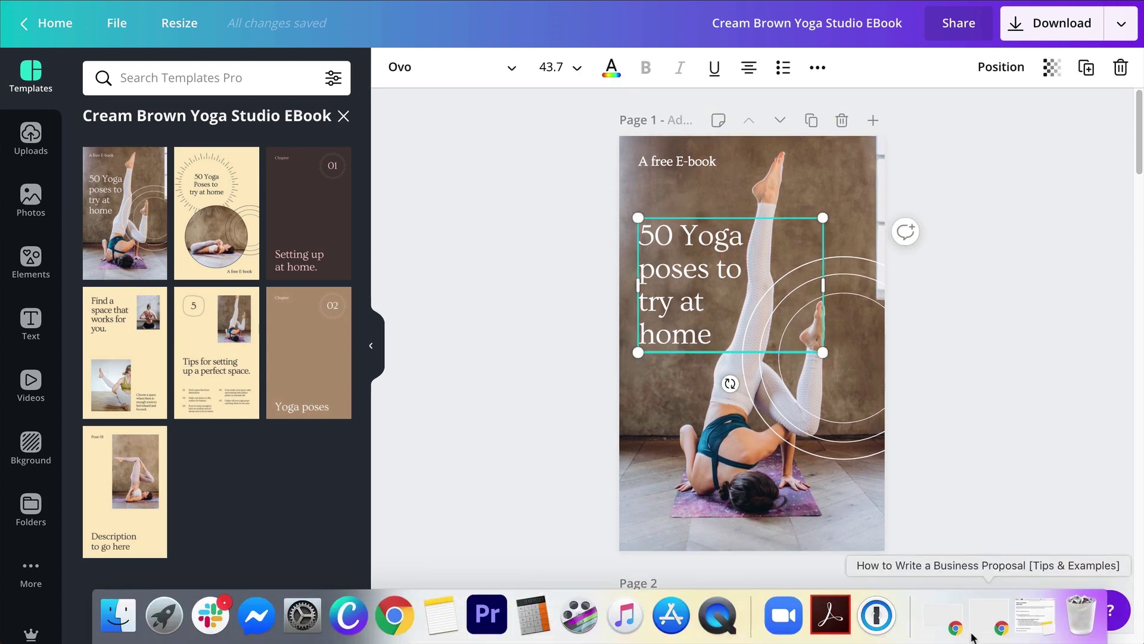
pyautogui.click(1035, 617)
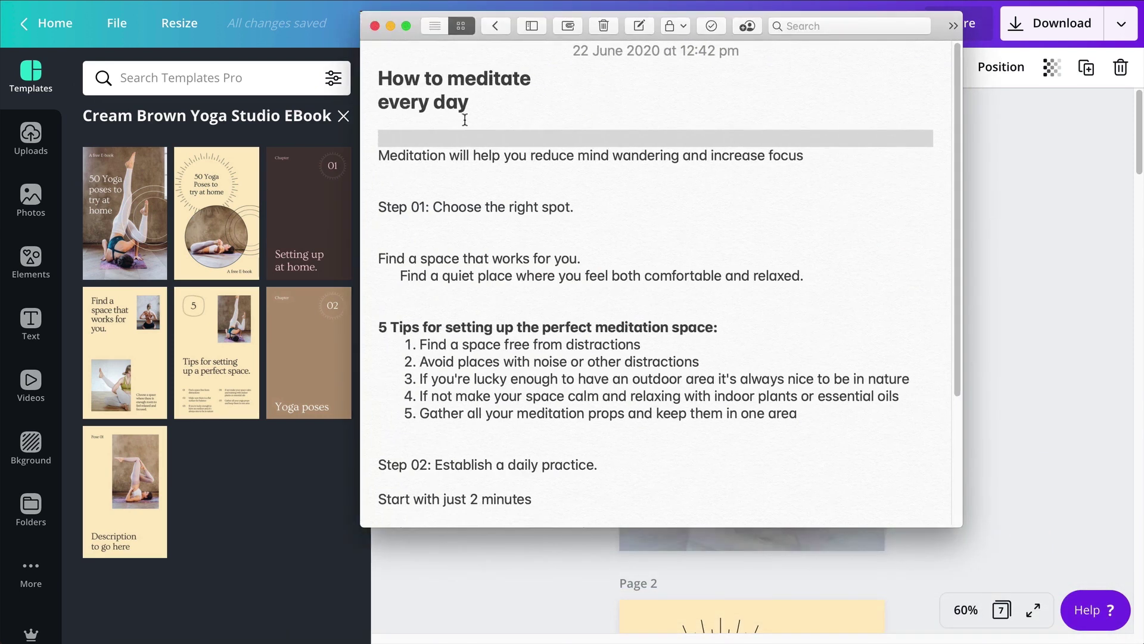
pyautogui.moveTo(469, 105); pyautogui.dragTo(364, 86)
pyautogui.hotkey('ctrl', 'c')
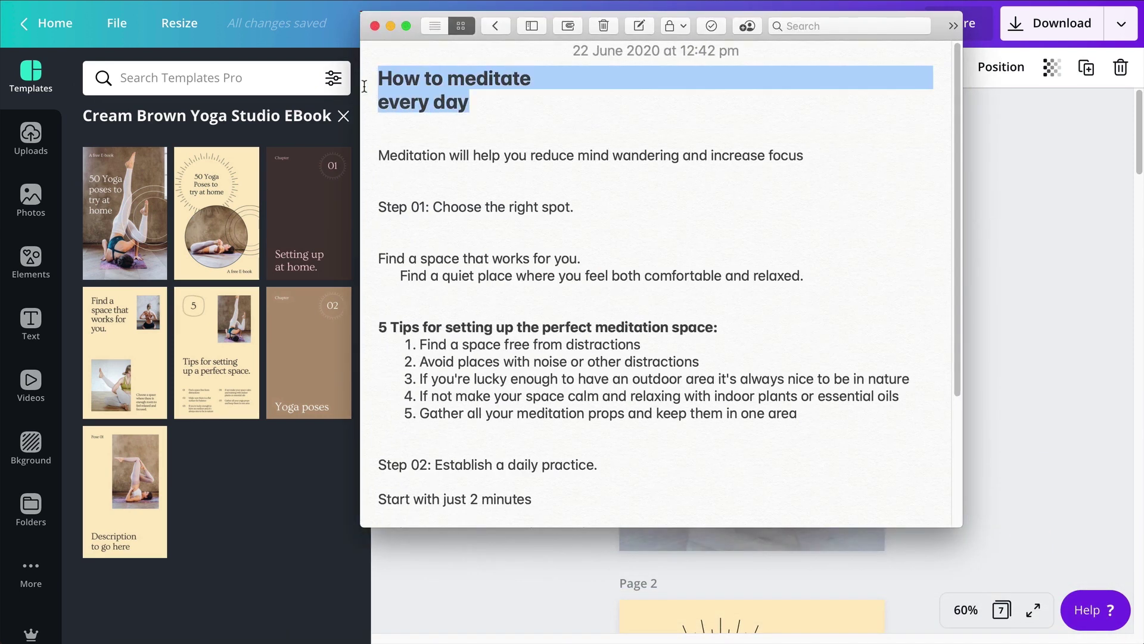
pyautogui.press('super+Tab')
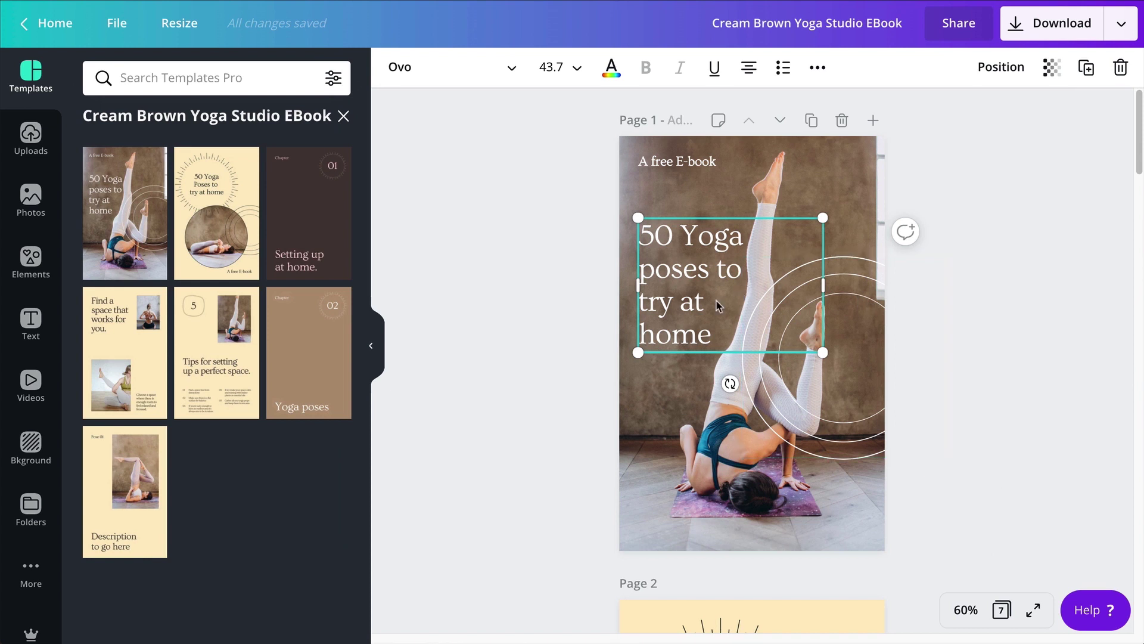
pyautogui.hotkey('ctrl', 'a')
pyautogui.hotkey('ctrl', 'v')
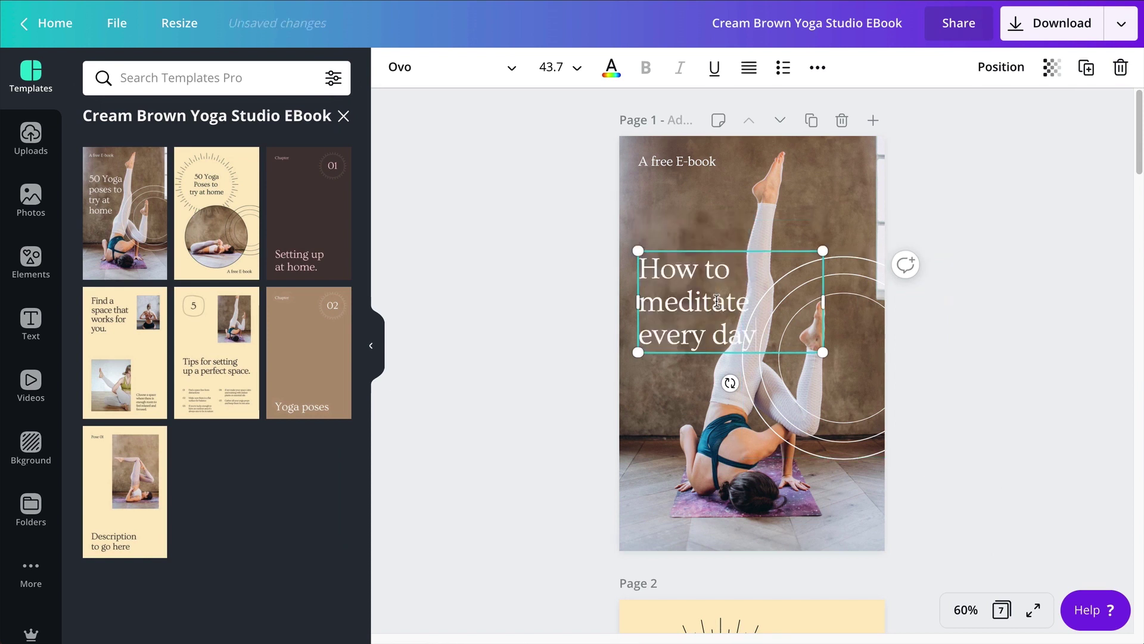
# Move the new cover title higher, just beneath 'A free E-book'
pyautogui.click(963, 201)
pyautogui.click(687, 275)
pyautogui.moveTo(687, 274); pyautogui.dragTo(687, 210)
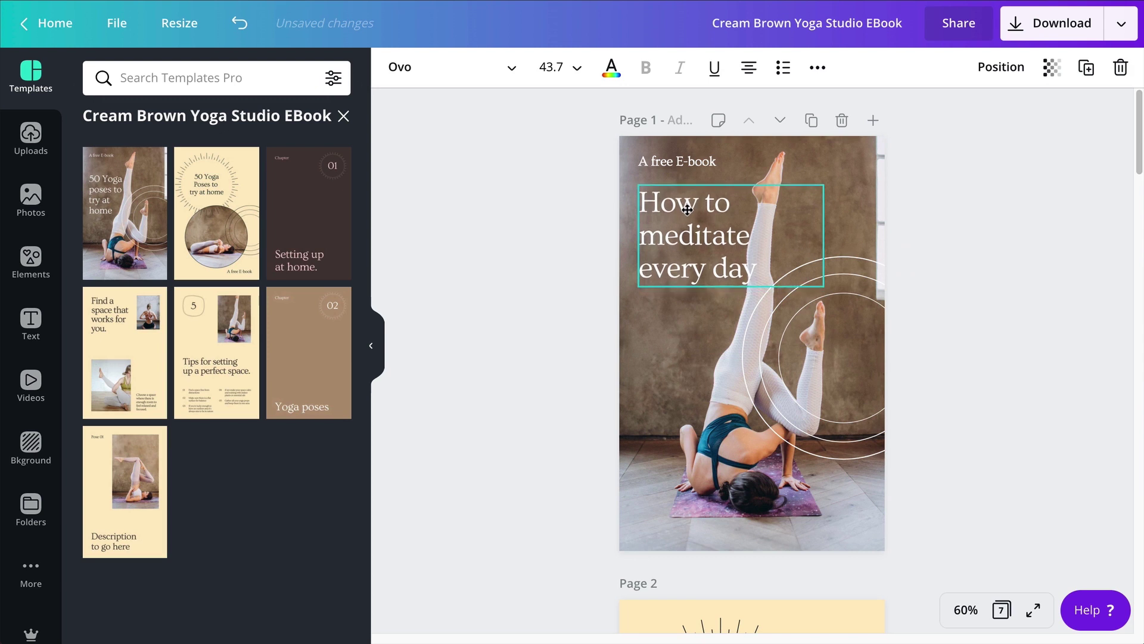
pyautogui.click(1043, 281)
pyautogui.click(660, 352)
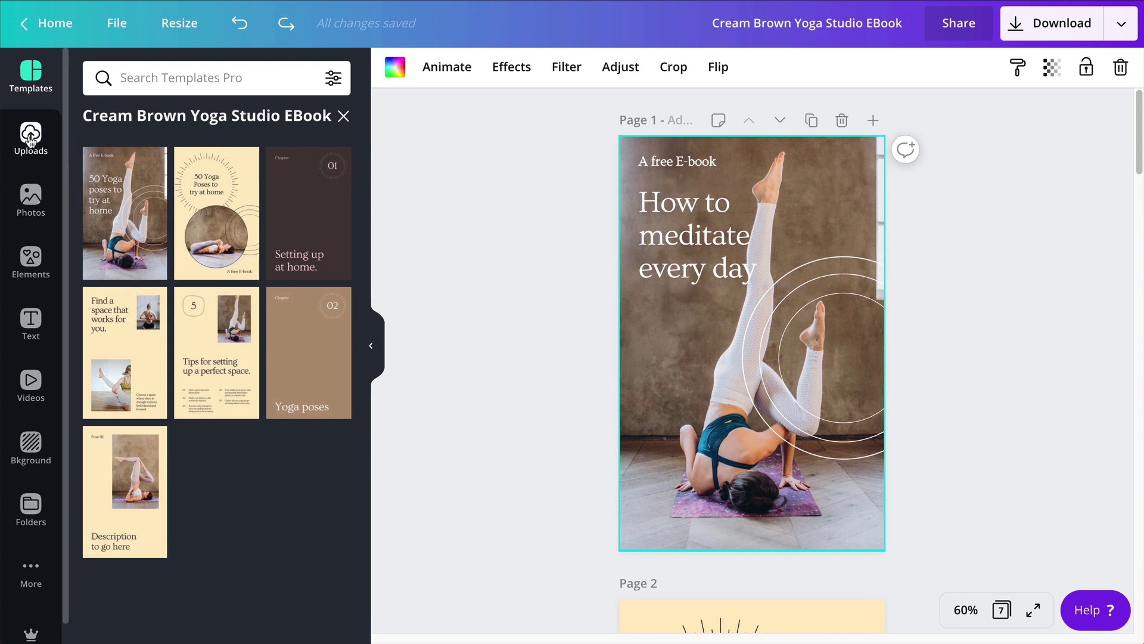
# Replace the cover background with a 'woman meditating with candles' stock photo
pyautogui.click(28, 191)
pyautogui.click(155, 78)
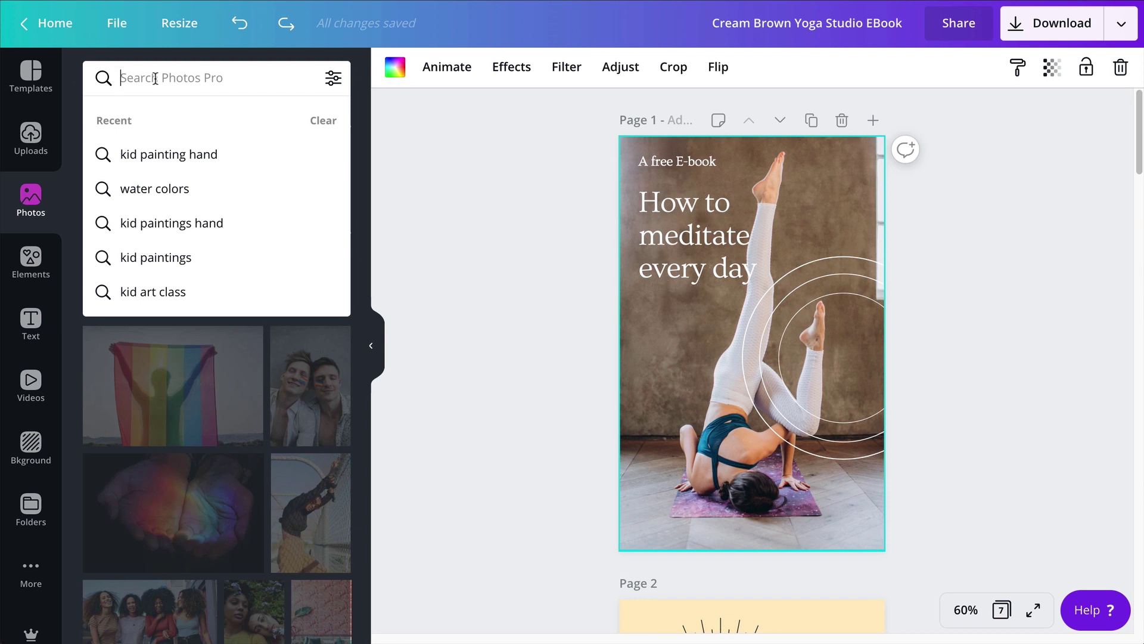
pyautogui.write('woman medi')
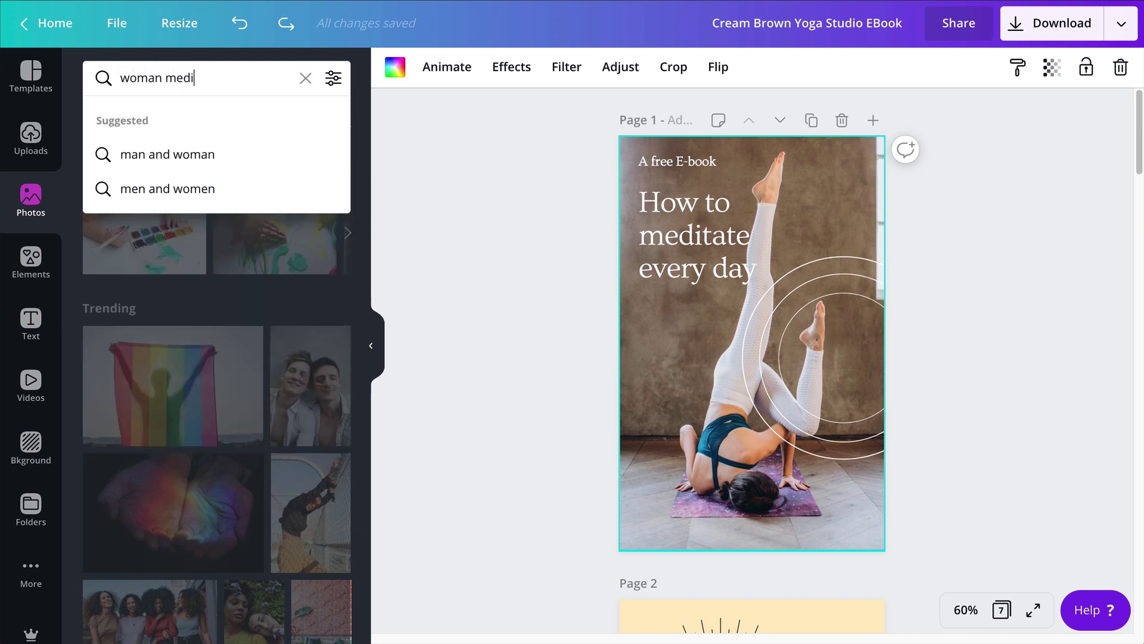
pyautogui.write('tating with can')
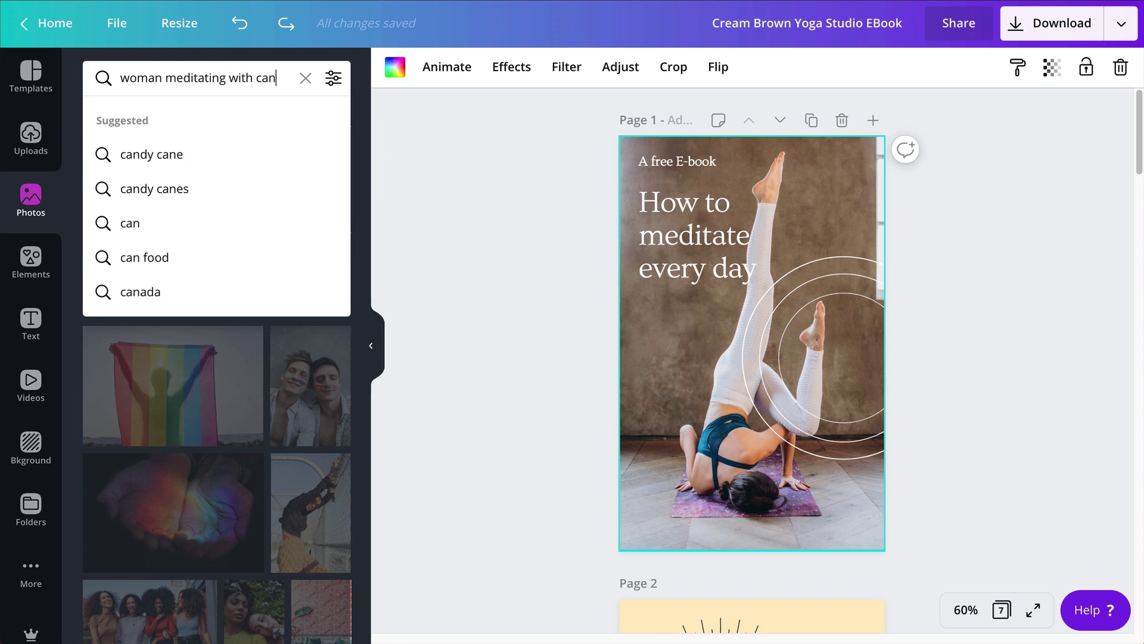
pyautogui.write('dles')
pyautogui.press('Return')
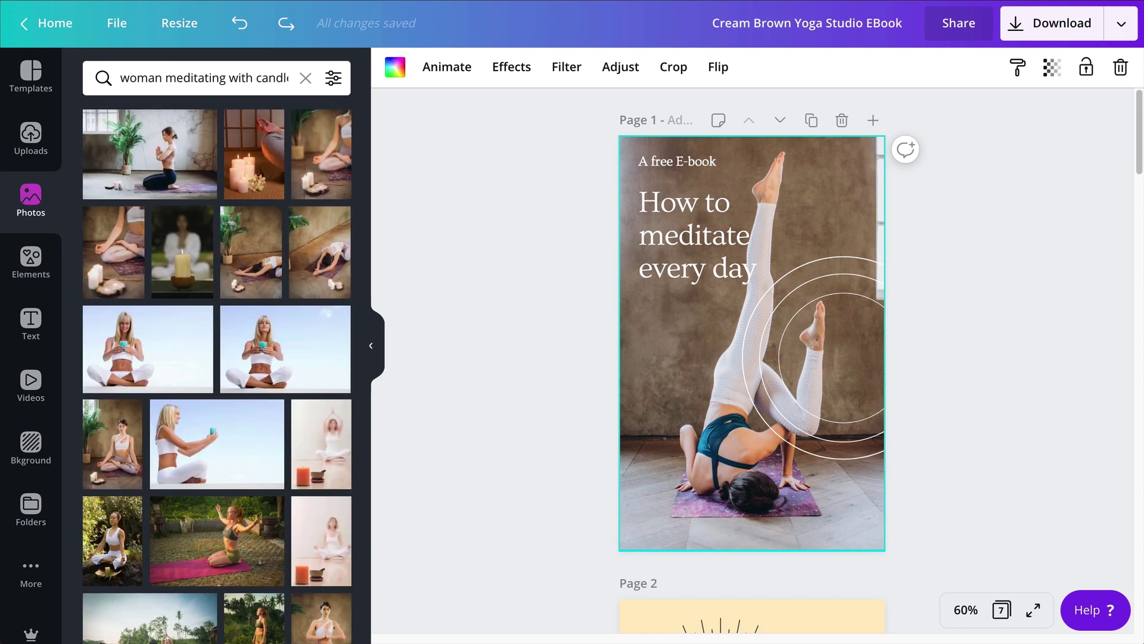
pyautogui.scroll(-1, 218, 206)
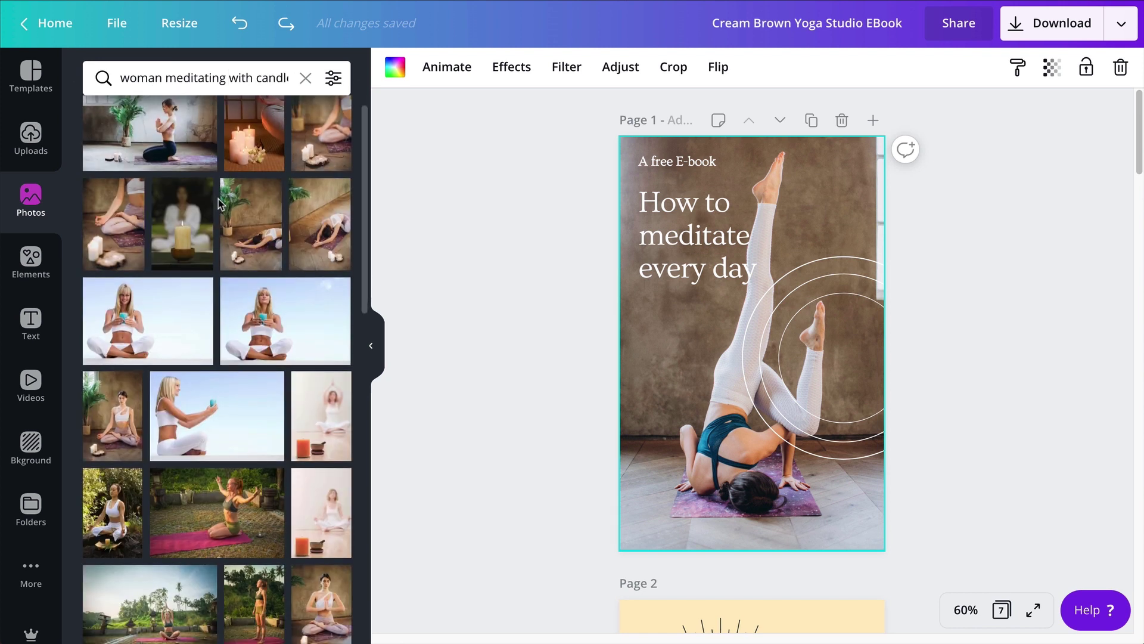
pyautogui.scroll(-1, 218, 206)
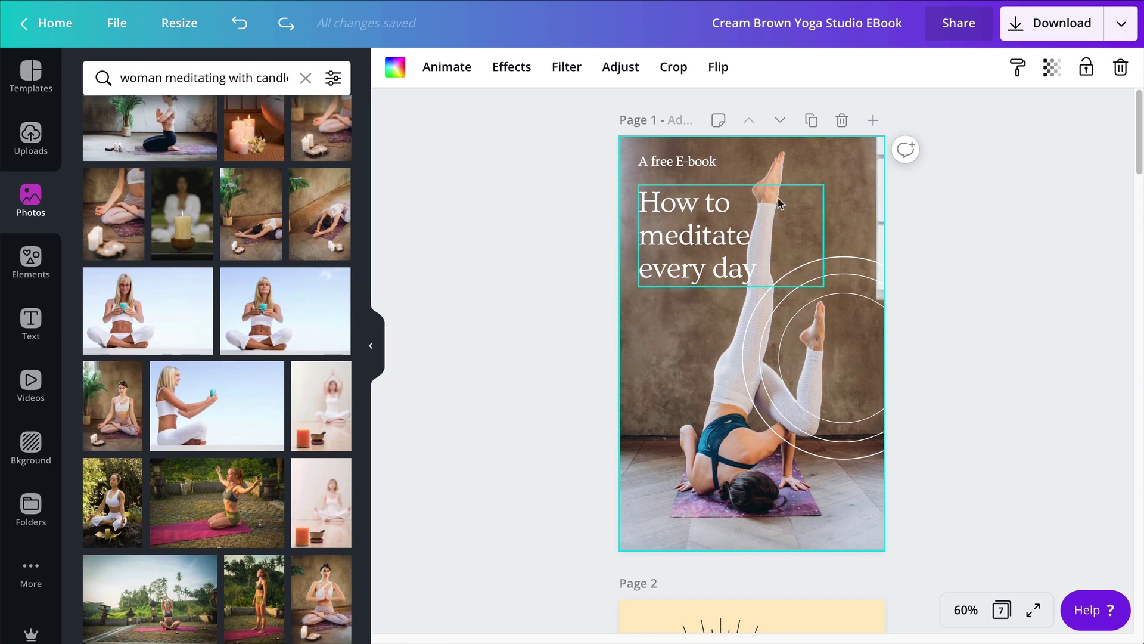
pyautogui.moveTo(109, 398); pyautogui.dragTo(636, 309)
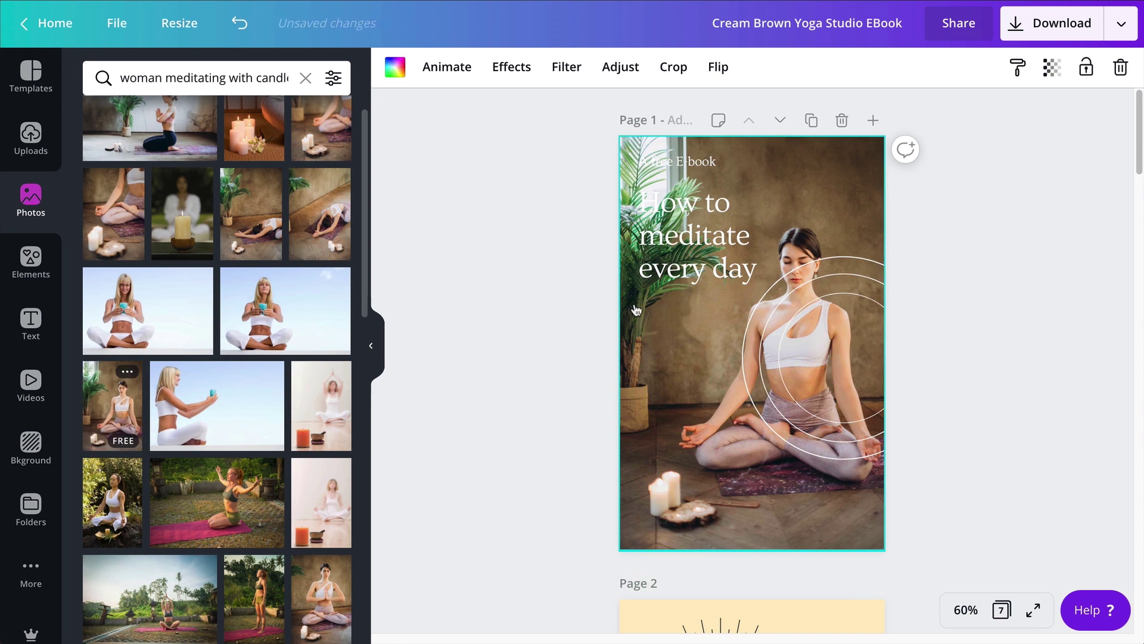
pyautogui.click(968, 399)
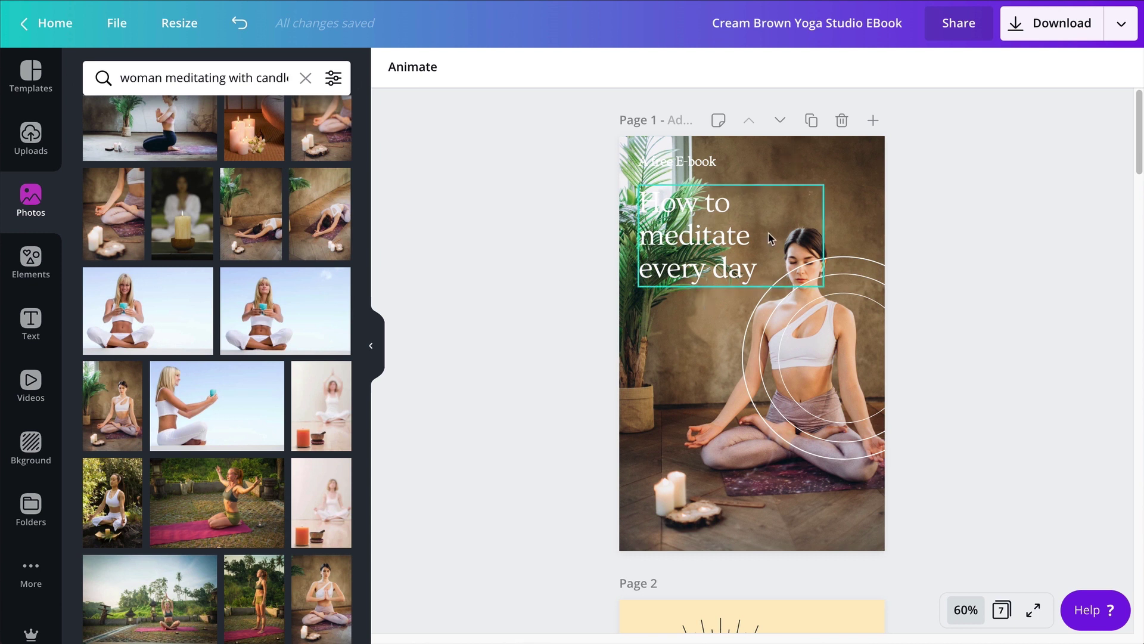
# Crop the cover photo larger and shift it right so the woman fills the right side
pyautogui.doubleClick(682, 374)
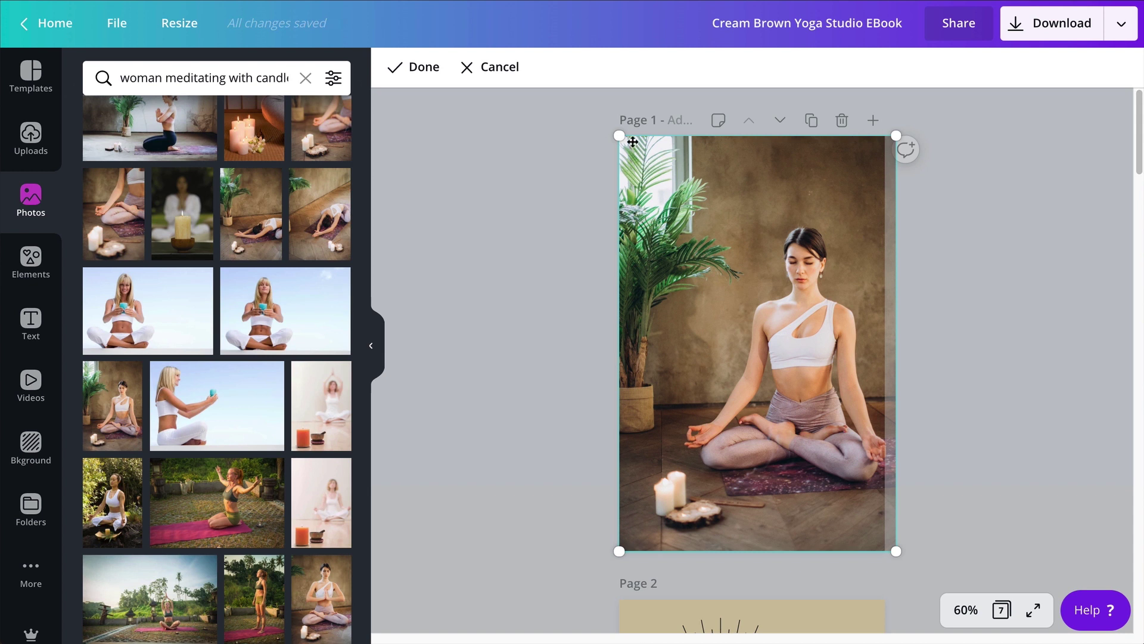
pyautogui.moveTo(616, 138); pyautogui.dragTo(512, 90)
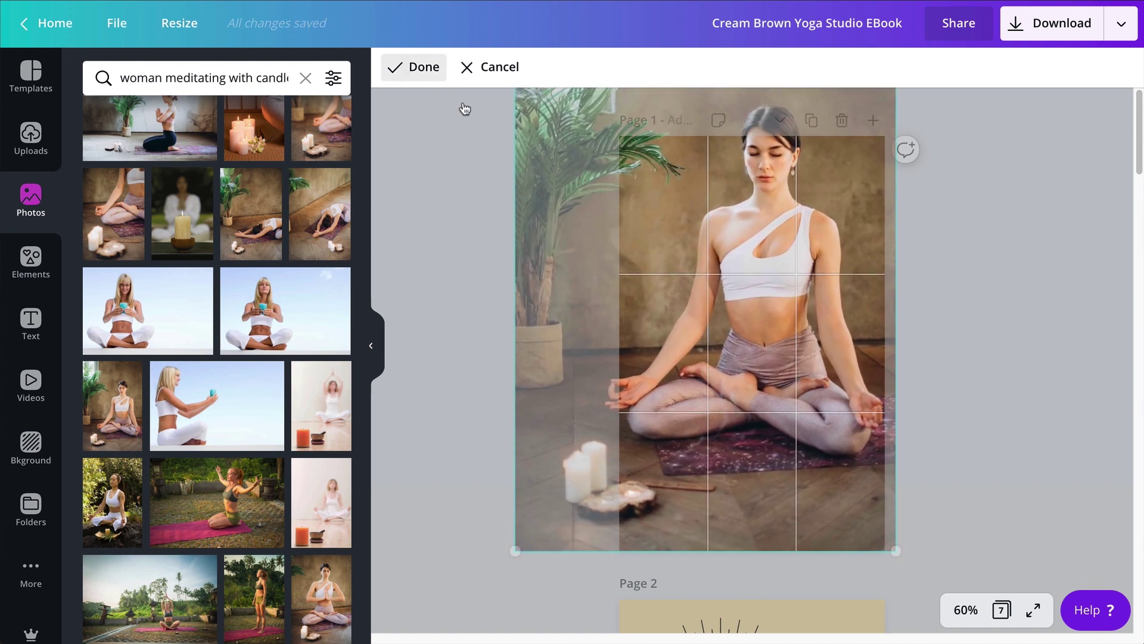
pyautogui.moveTo(739, 306); pyautogui.dragTo(856, 294)
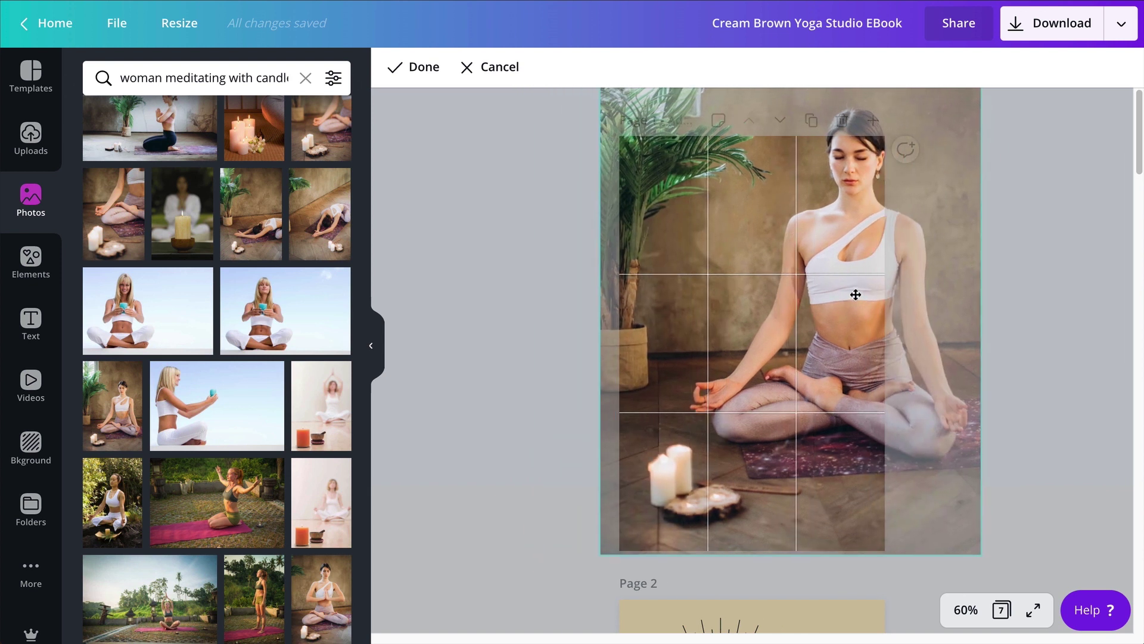
pyautogui.moveTo(855, 294); pyautogui.dragTo(856, 294)
pyautogui.click(986, 582)
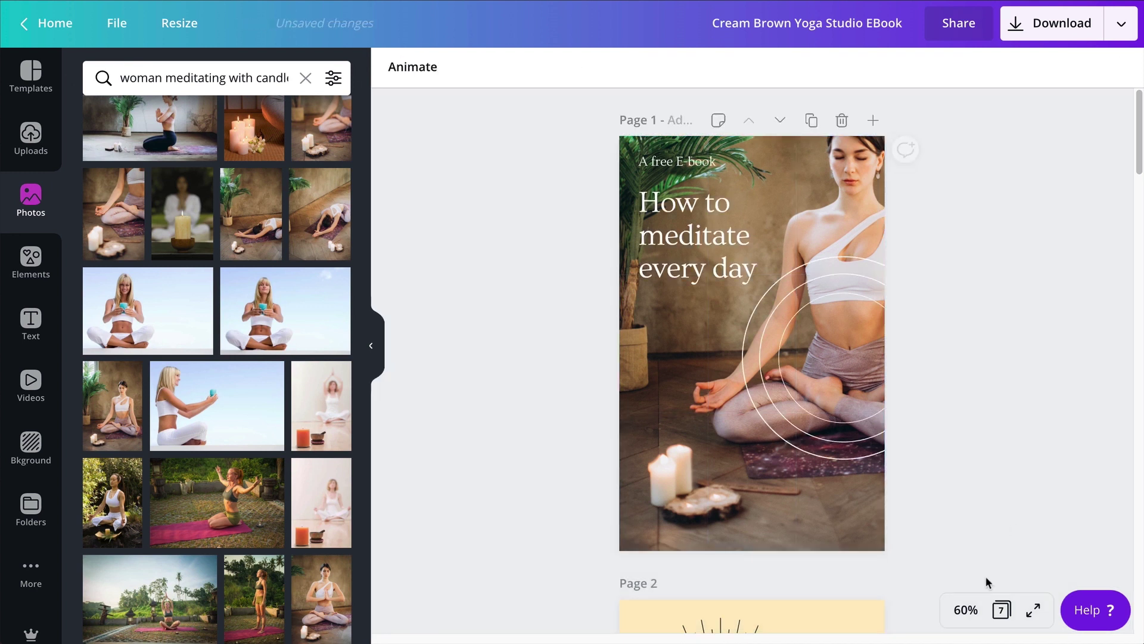
# At 25% zoom, enlarge the cover photo further within its crop and nudge it up
pyautogui.click(965, 611)
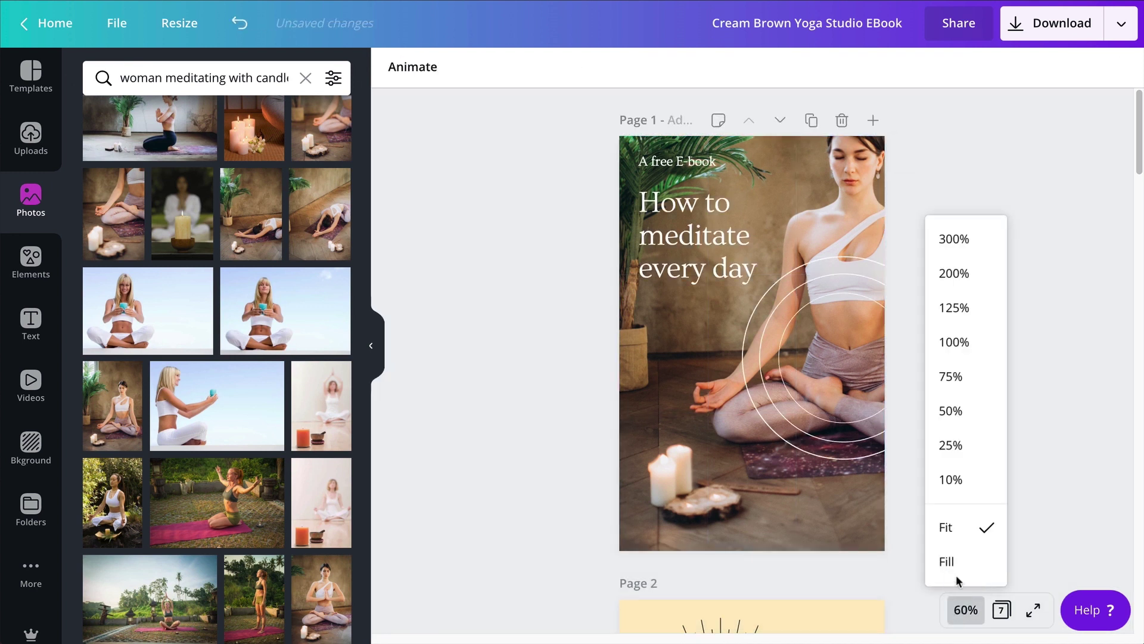
pyautogui.click(951, 444)
pyautogui.click(758, 225)
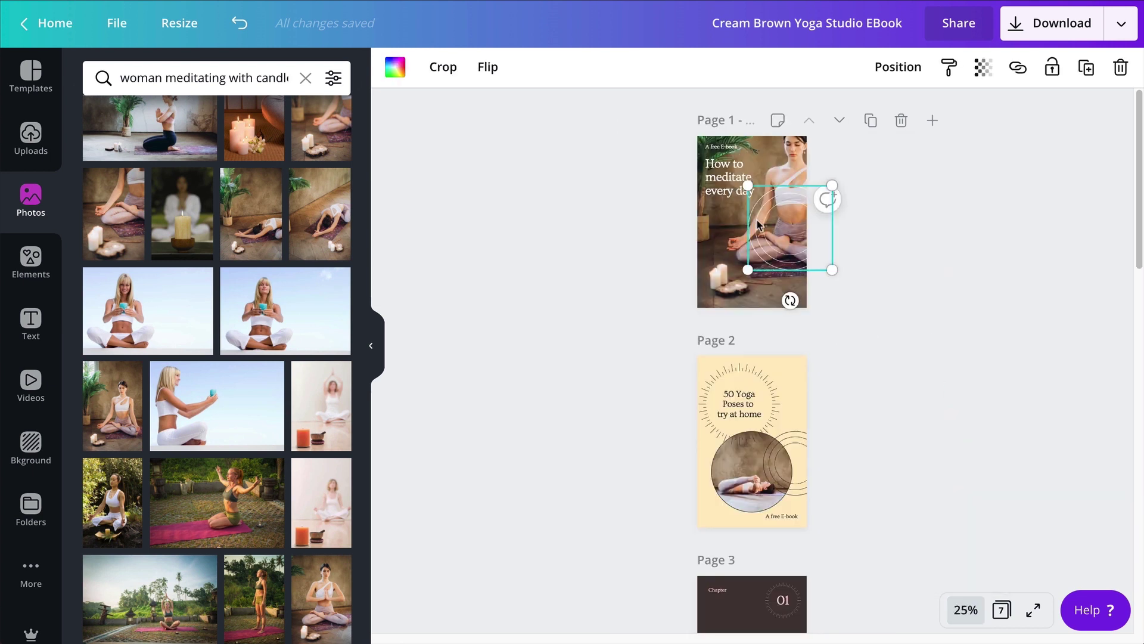
pyautogui.doubleClick(753, 156)
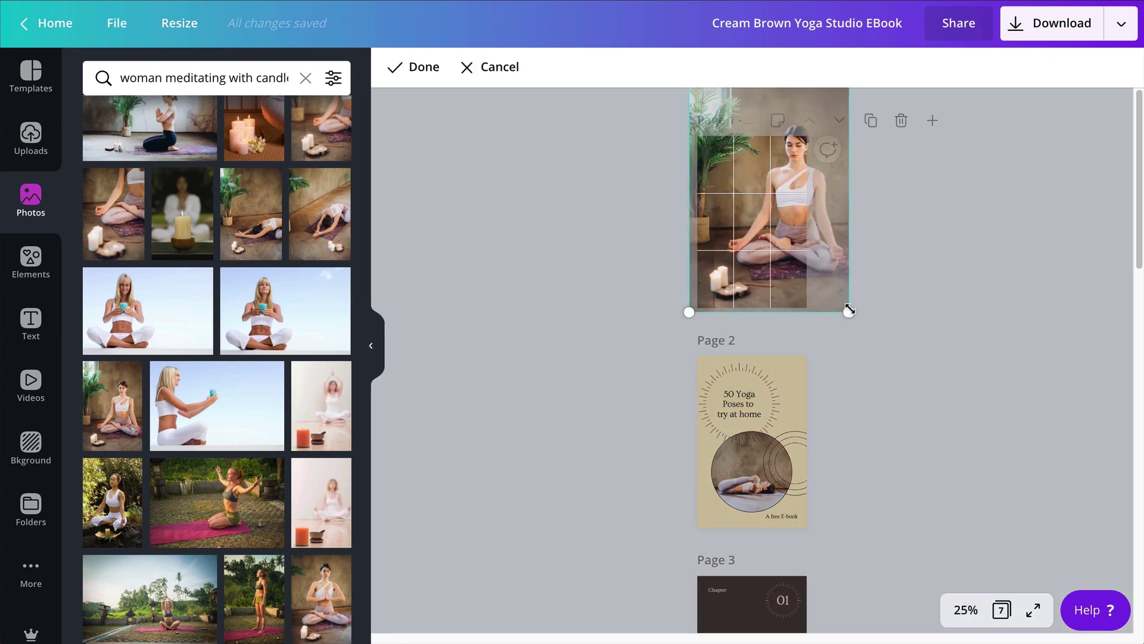
pyautogui.moveTo(849, 311); pyautogui.dragTo(863, 334)
pyautogui.moveTo(761, 238); pyautogui.dragTo(760, 229)
pyautogui.moveTo(863, 319); pyautogui.dragTo(877, 340)
pyautogui.moveTo(764, 246); pyautogui.dragTo(761, 222)
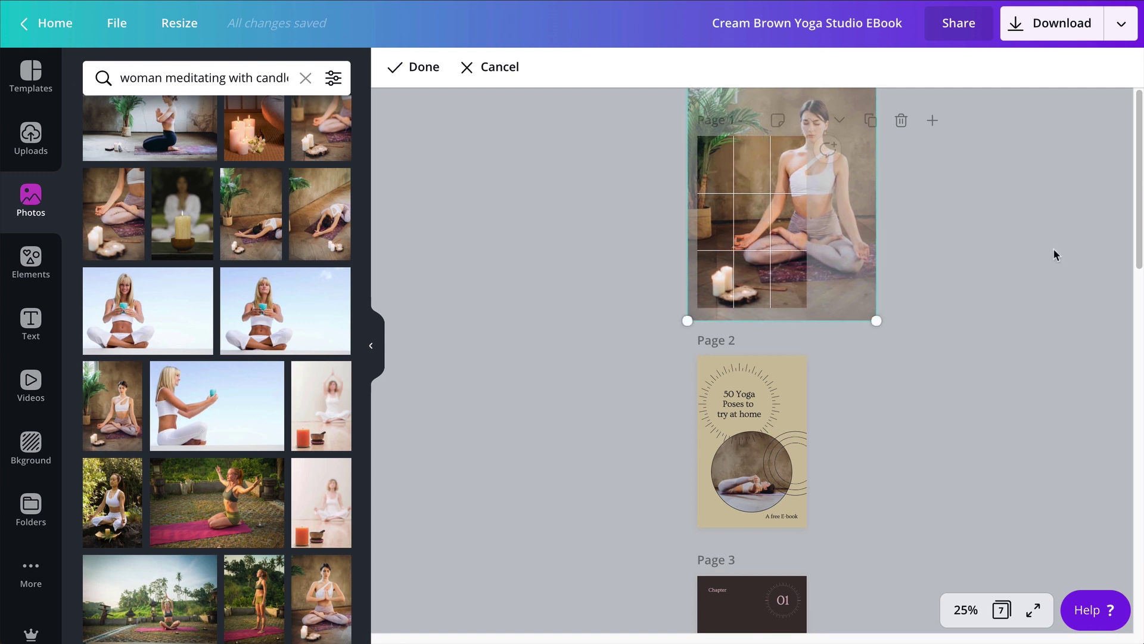
pyautogui.click(1053, 247)
pyautogui.click(1053, 245)
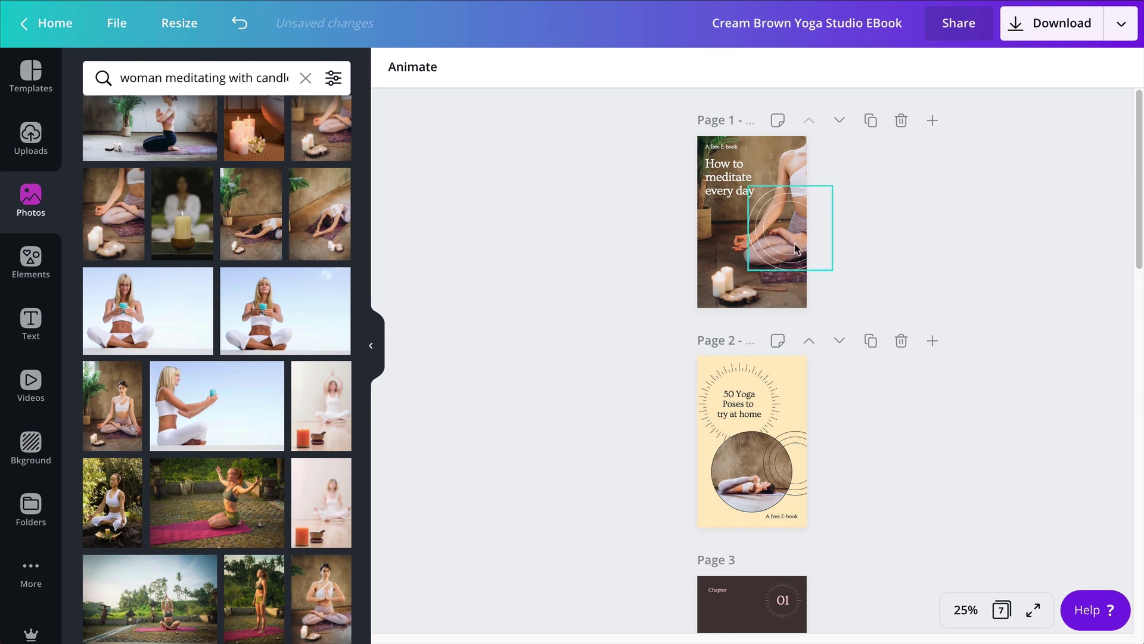
pyautogui.click(966, 609)
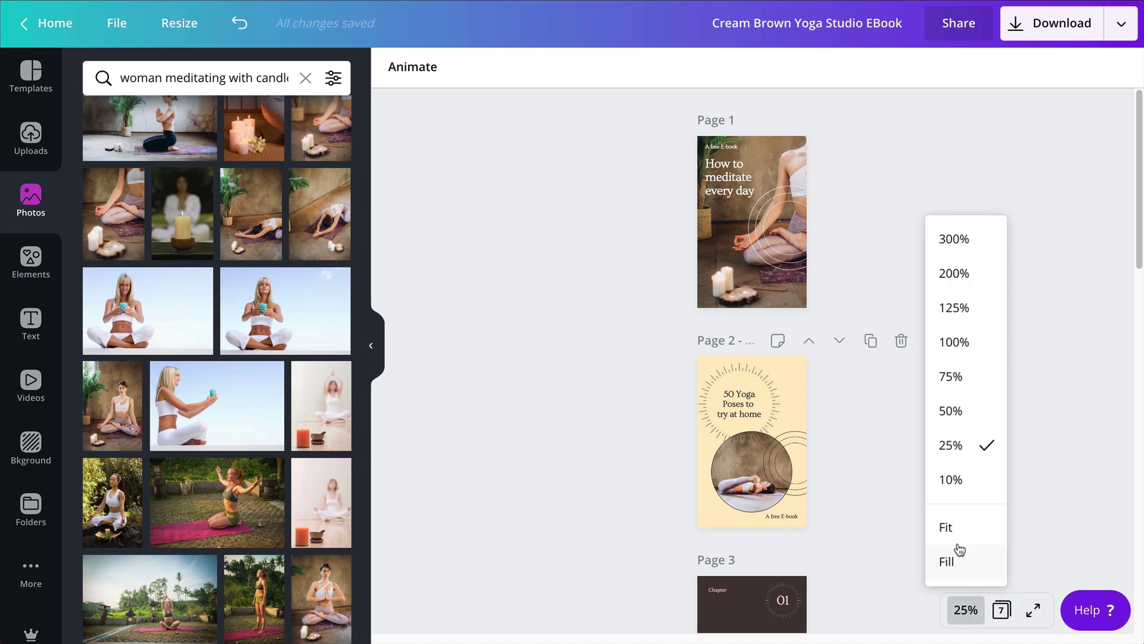
# Apply a vignette of about 96 to the cover background photo
pyautogui.click(959, 531)
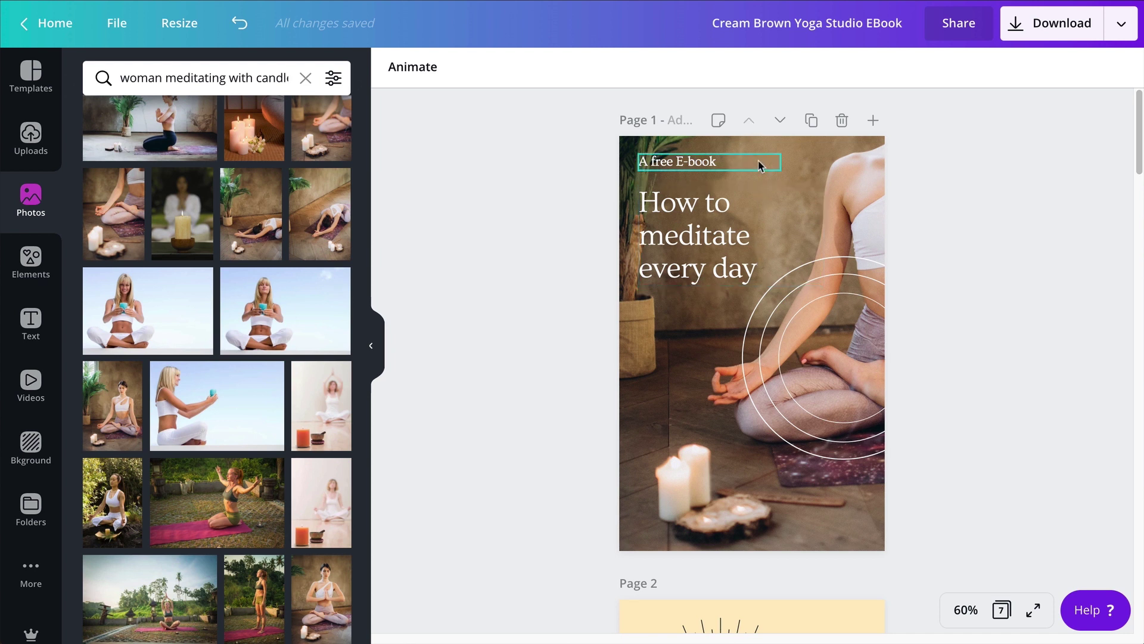
pyautogui.click(799, 169)
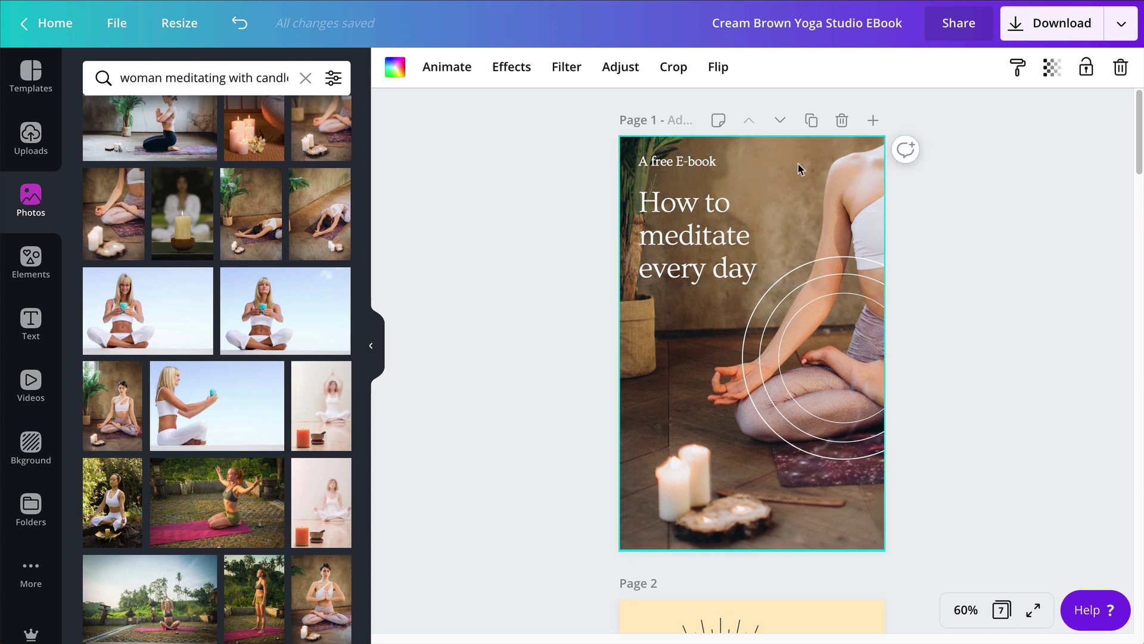
pyautogui.click(620, 67)
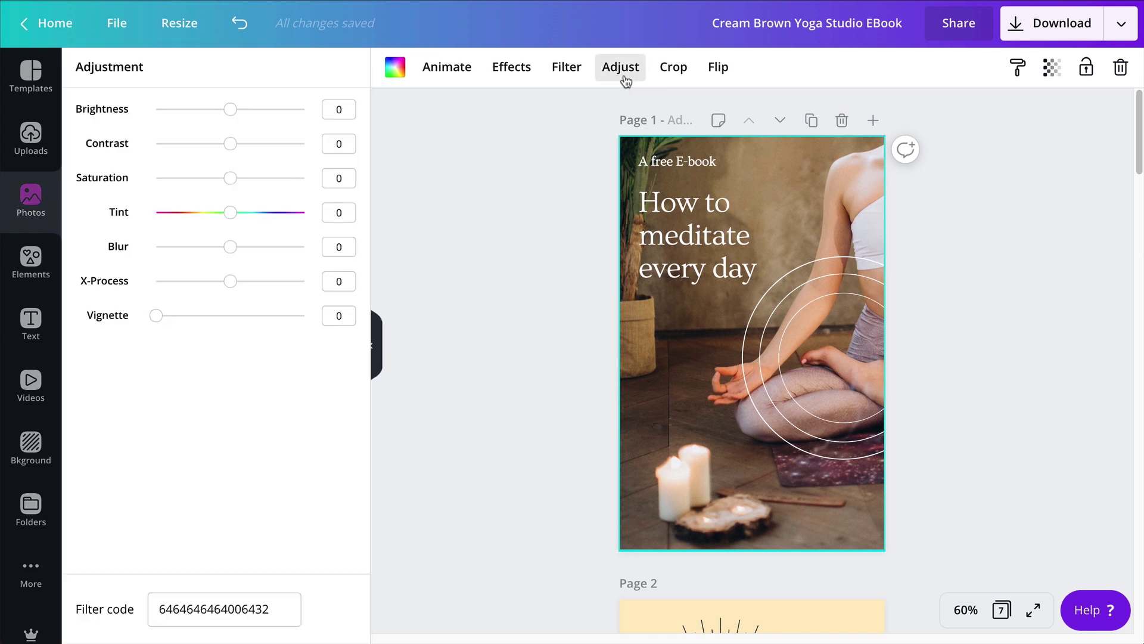
pyautogui.click(158, 317)
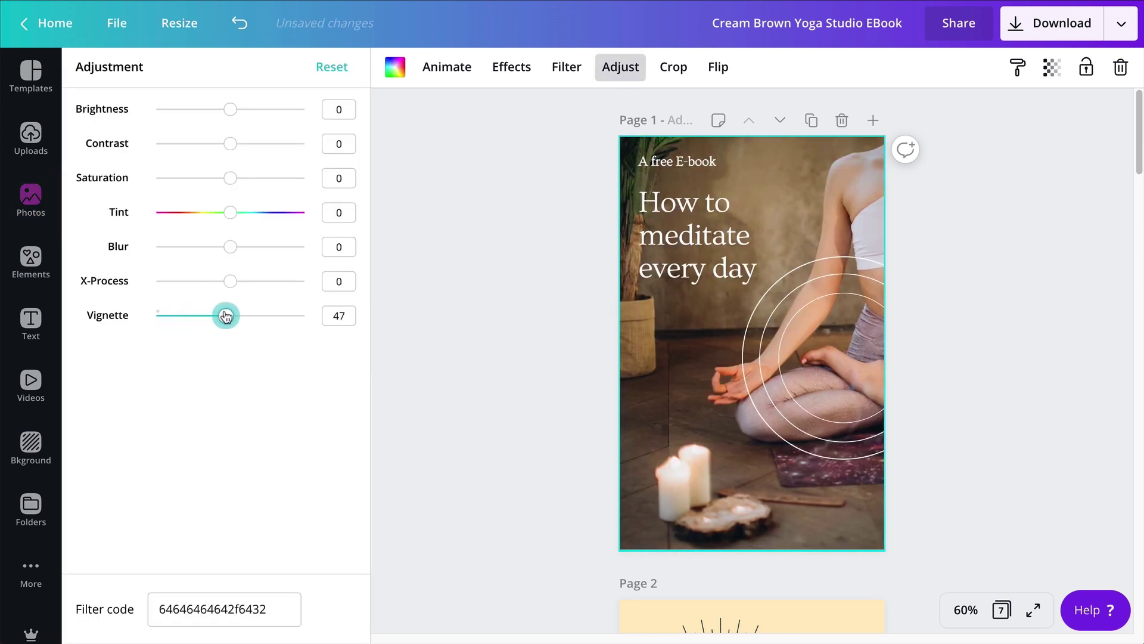
pyautogui.moveTo(226, 316); pyautogui.dragTo(300, 315)
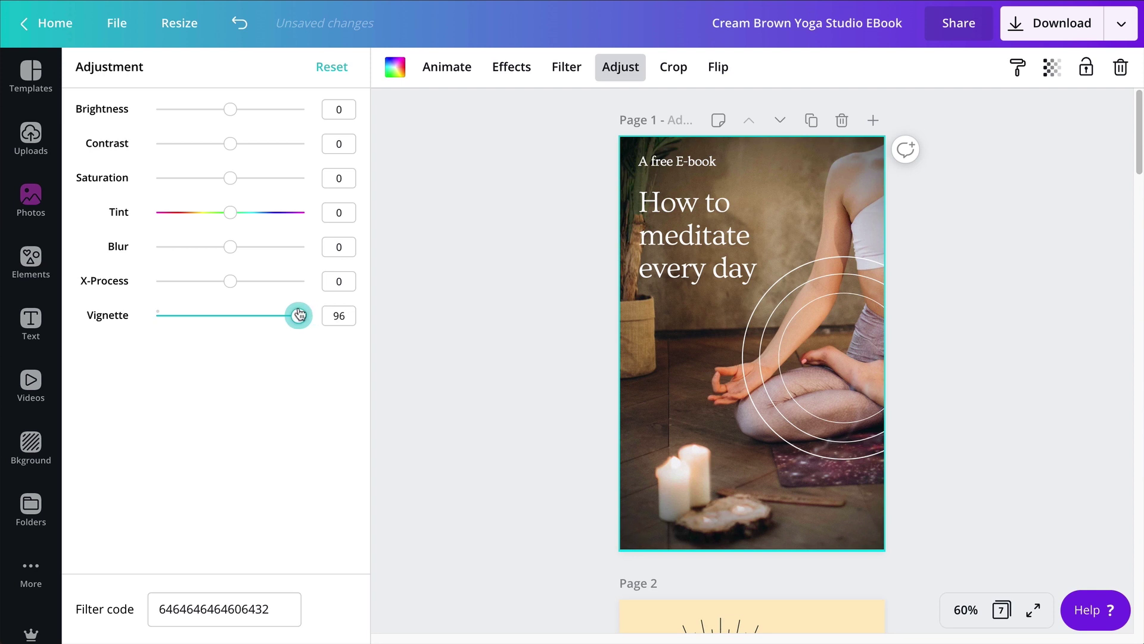
pyautogui.click(450, 360)
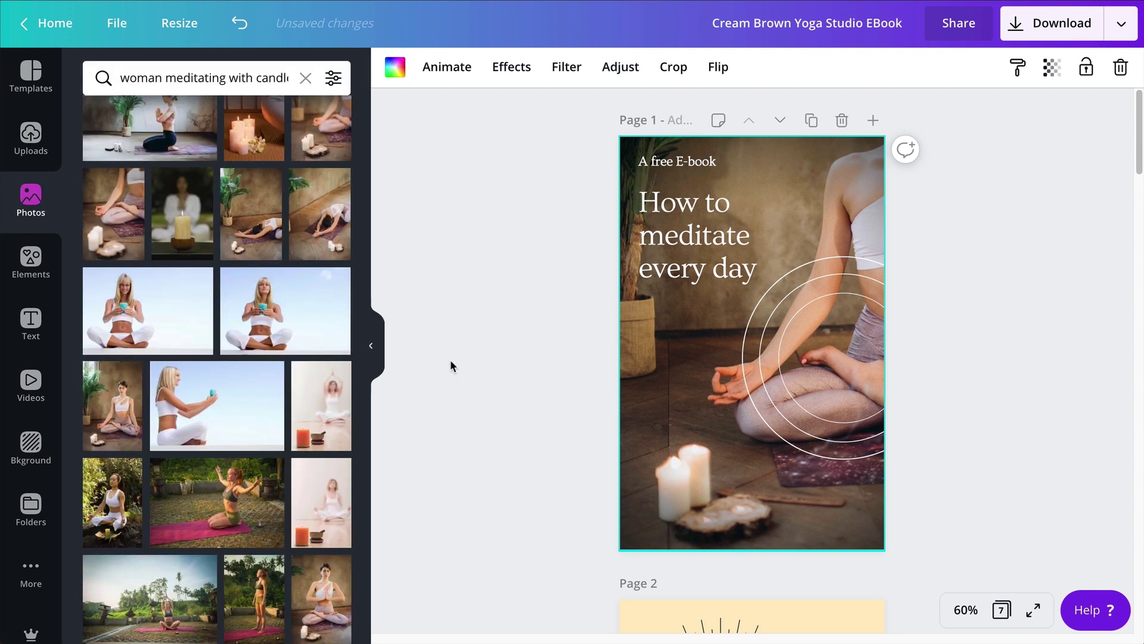
# Set the page 2 '50 Yoga Poses to try at home' title to font size 24
pyautogui.scroll(-3, 681, 307)
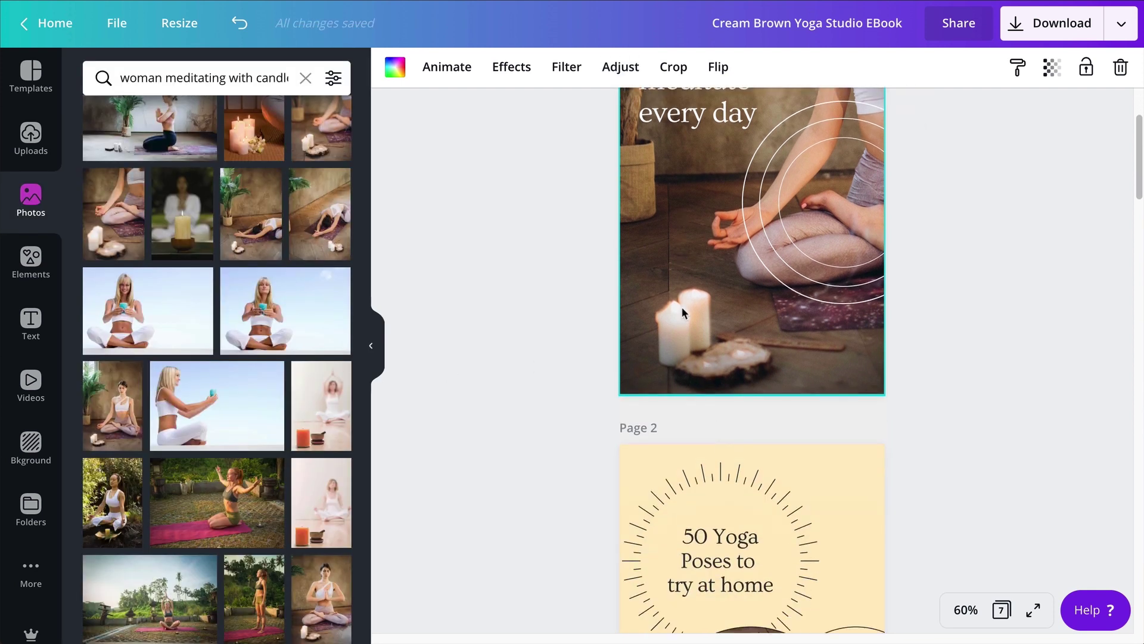
pyautogui.scroll(-5, 814, 293)
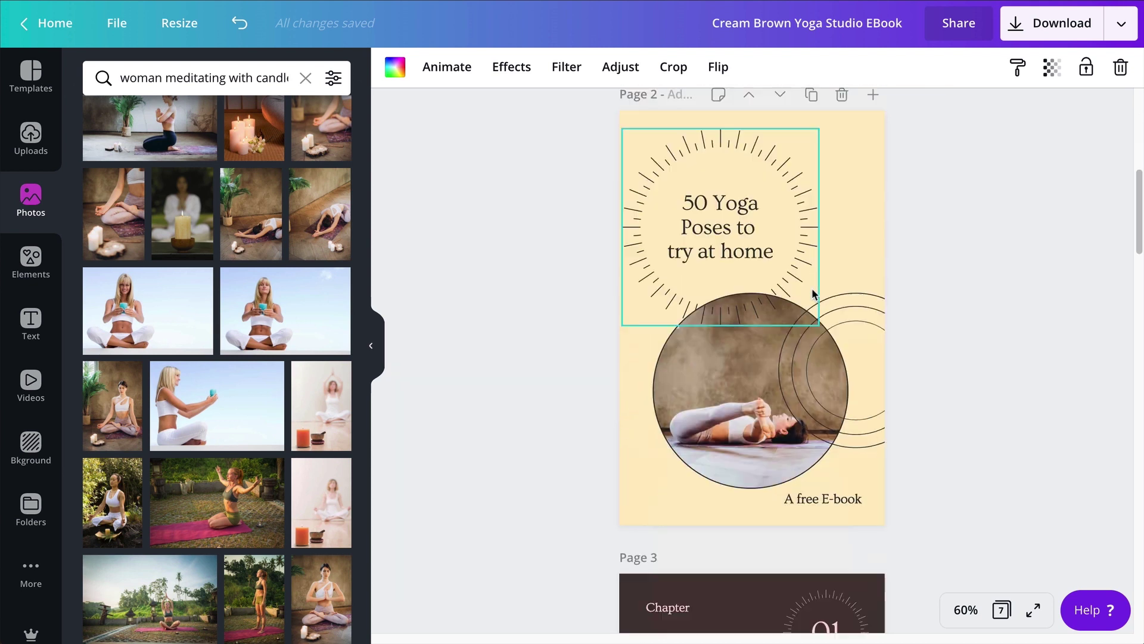
pyautogui.scroll(1, 813, 294)
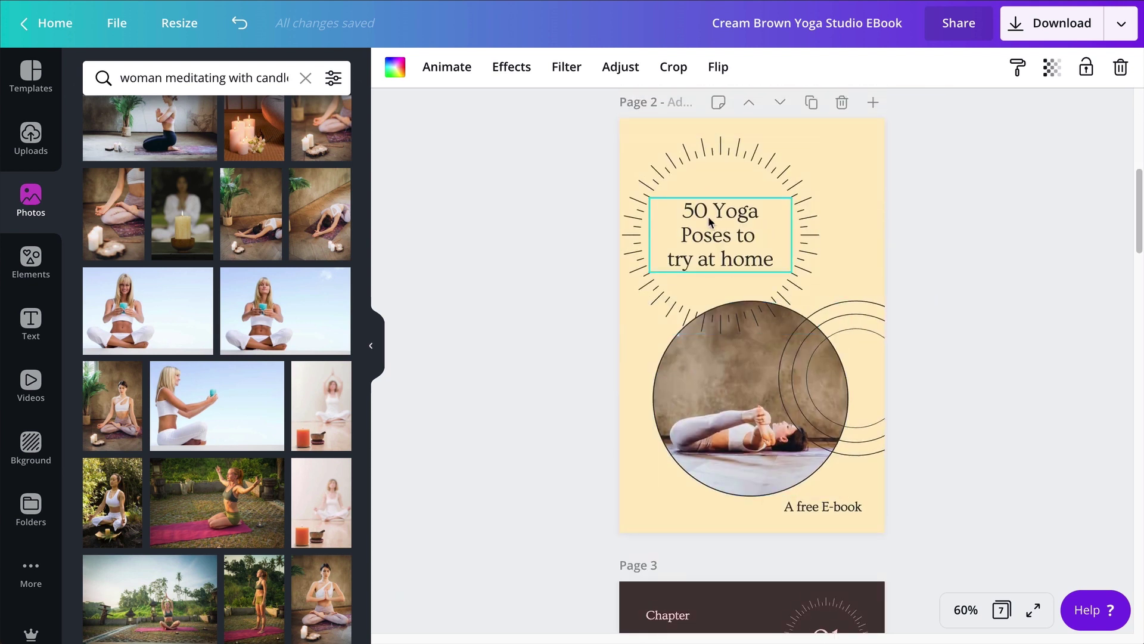
pyautogui.click(702, 248)
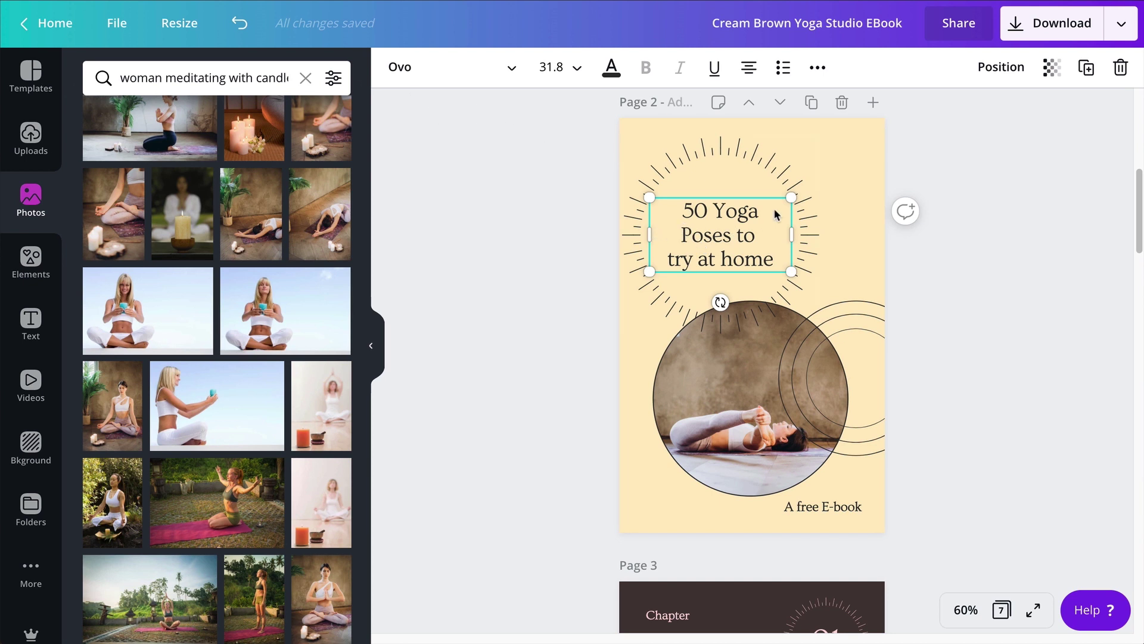
pyautogui.click(551, 68)
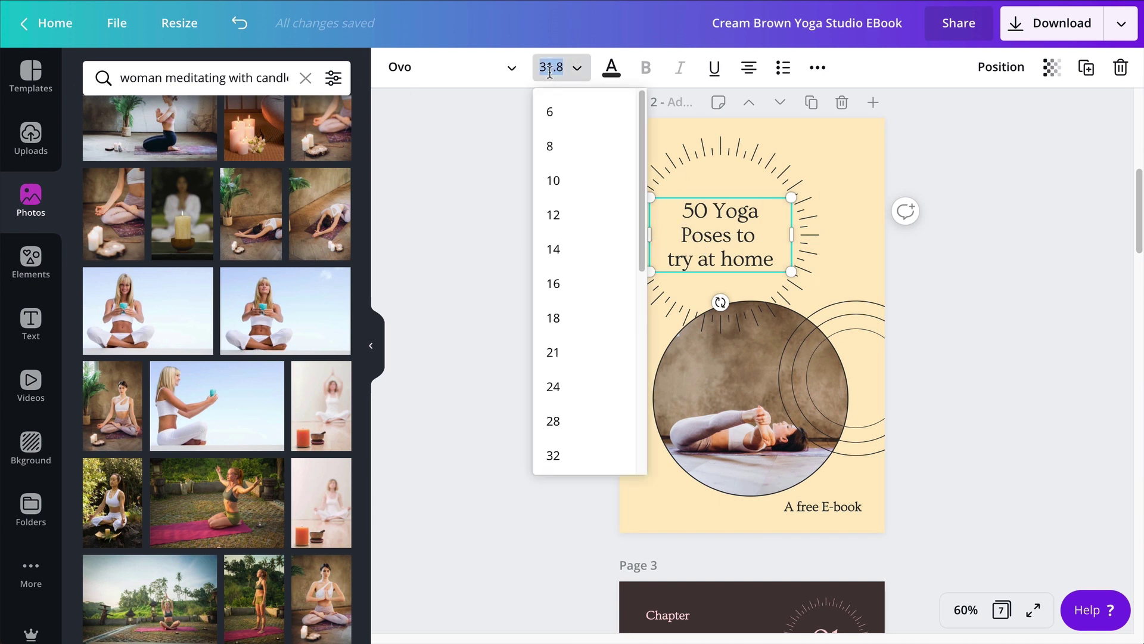
pyautogui.click(554, 386)
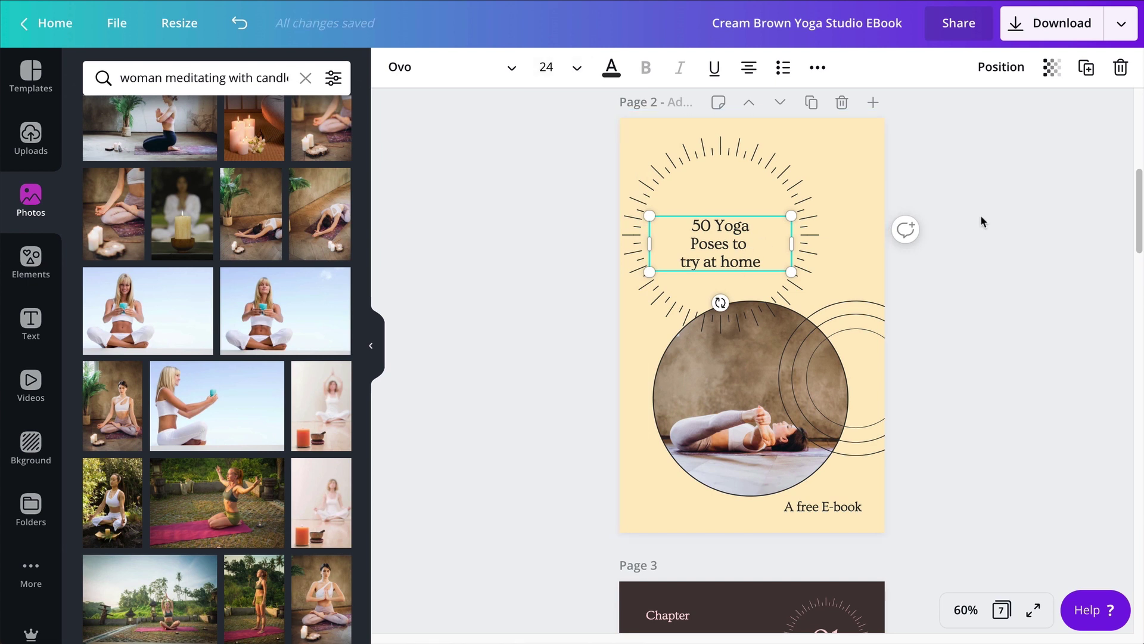
pyautogui.click(990, 329)
pyautogui.click(702, 247)
# Nudge the page 2 title up slightly, then copy the highlighted meditation sentence from Notes
pyautogui.moveTo(703, 245); pyautogui.dragTo(703, 237)
pyautogui.moveTo(1013, 638)
pyautogui.click(1018, 616)
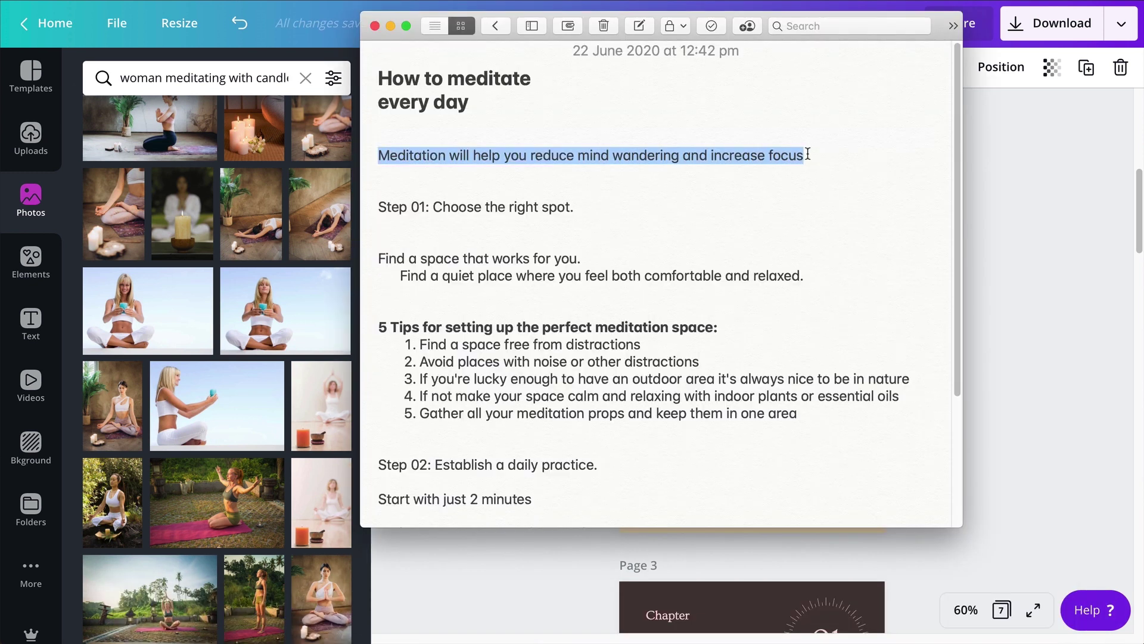
pyautogui.rightClick(784, 160)
pyautogui.click(810, 231)
# Paste the copied sentence as the page 2 title, narrowed to size 21.8 and centred in the sunburst
pyautogui.click(390, 26)
pyautogui.doubleClick(737, 250)
pyautogui.hotkey('ctrl', 'a')
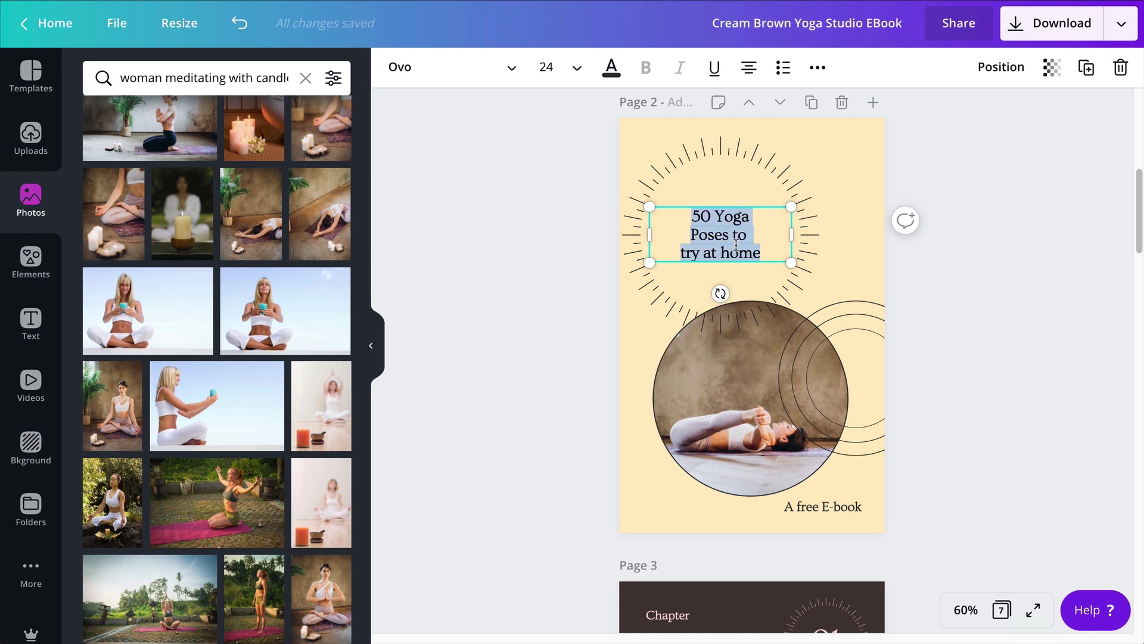
pyautogui.write('Meditation will help you reduce mind wandering and increase focus')
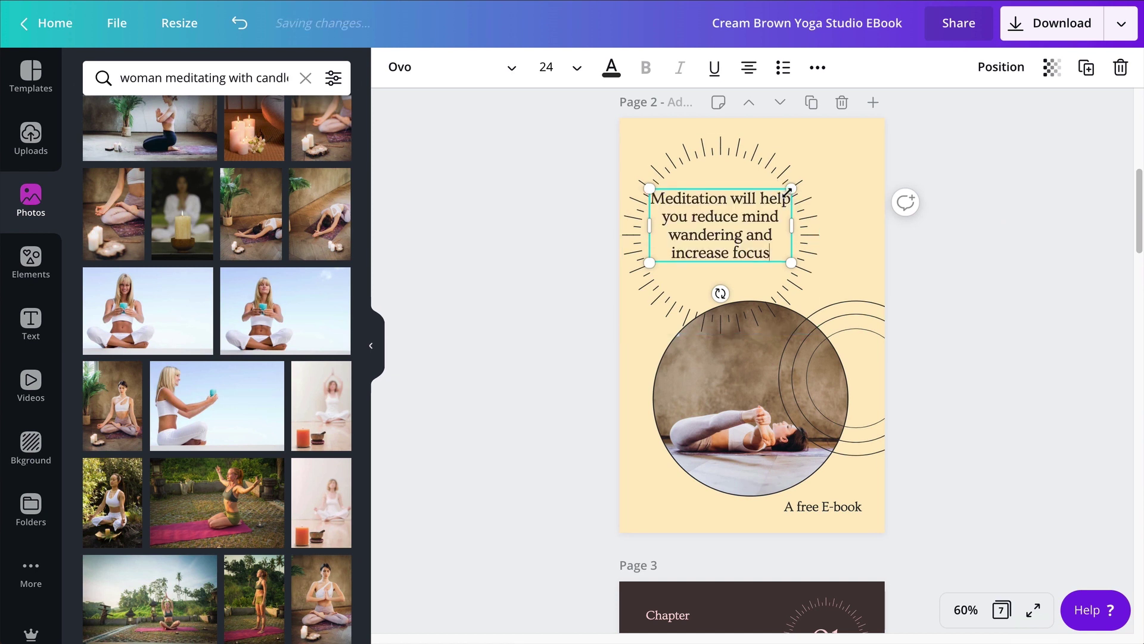
pyautogui.moveTo(787, 192); pyautogui.dragTo(773, 206)
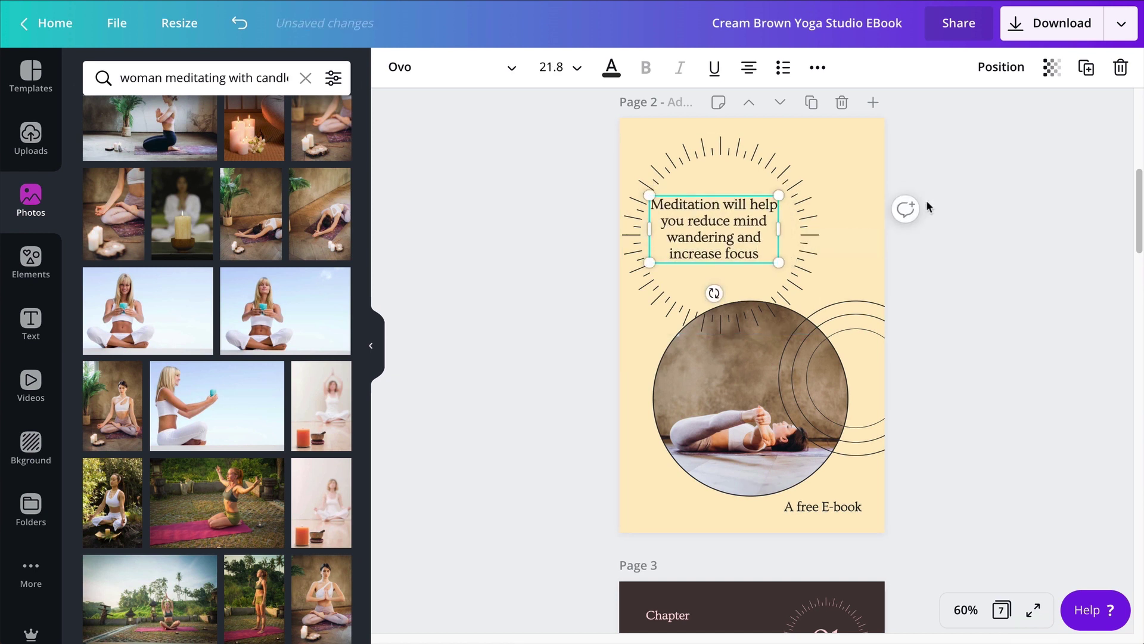
pyautogui.click(685, 276)
pyautogui.click(702, 235)
pyautogui.moveTo(703, 235); pyautogui.dragTo(711, 232)
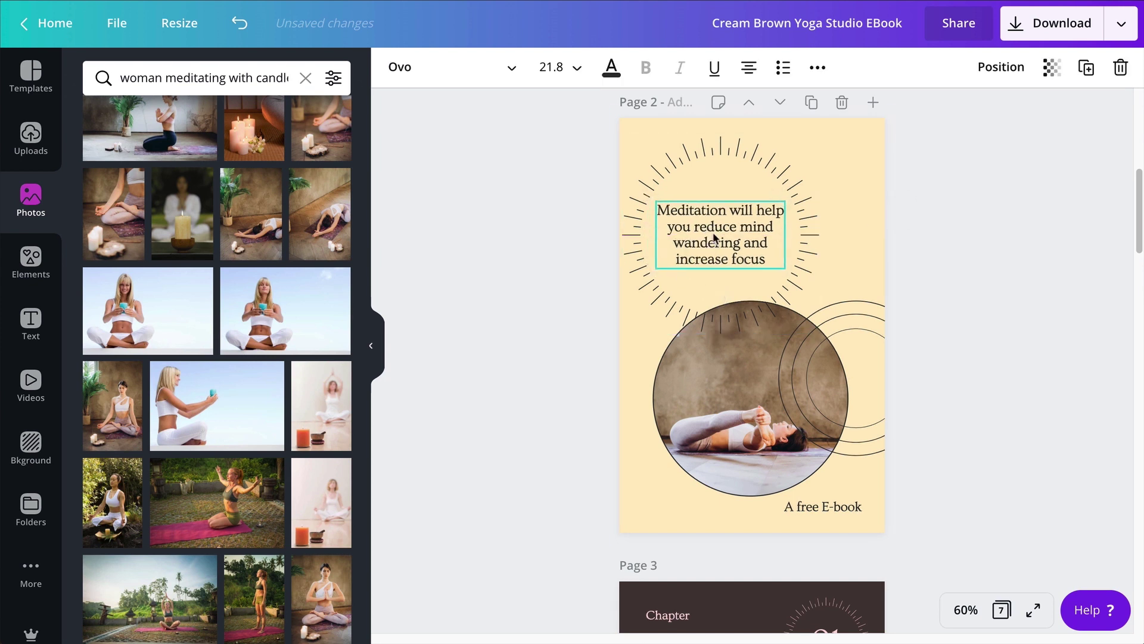
pyautogui.click(890, 198)
pyautogui.click(756, 431)
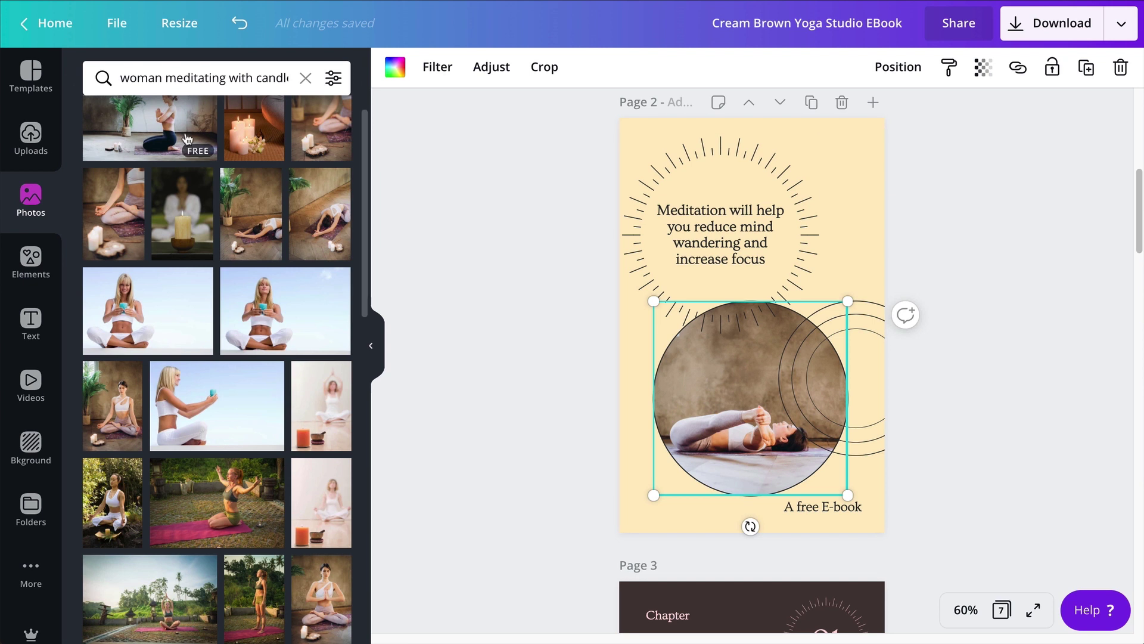
# Search photos for 'woman meditating' and fill page 2's circle with the curly-haired woman
pyautogui.moveTo(228, 79); pyautogui.dragTo(302, 85)
pyautogui.press('BackSpace')
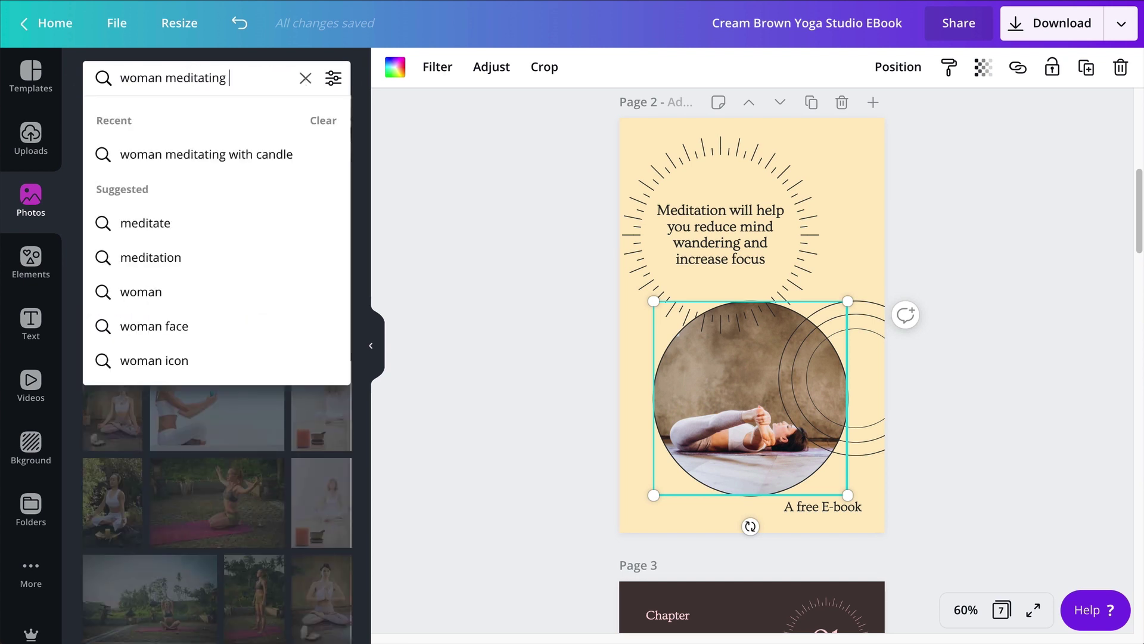
pyautogui.press('Return')
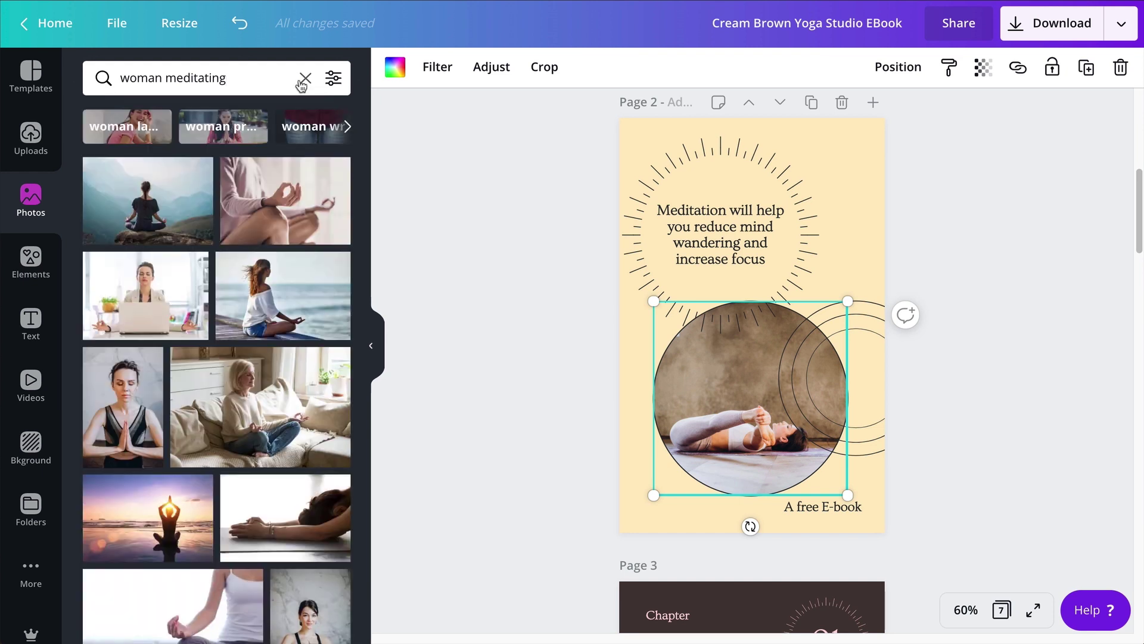
pyautogui.scroll(-15, 238, 374)
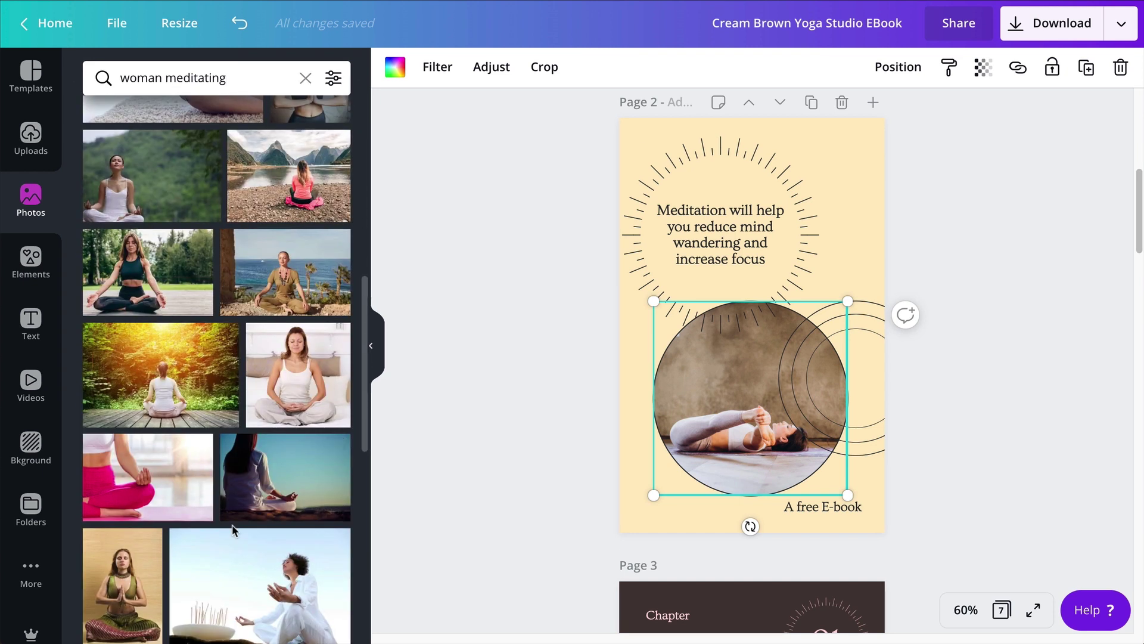
pyautogui.moveTo(322, 262); pyautogui.dragTo(742, 401)
pyautogui.doubleClick(708, 374)
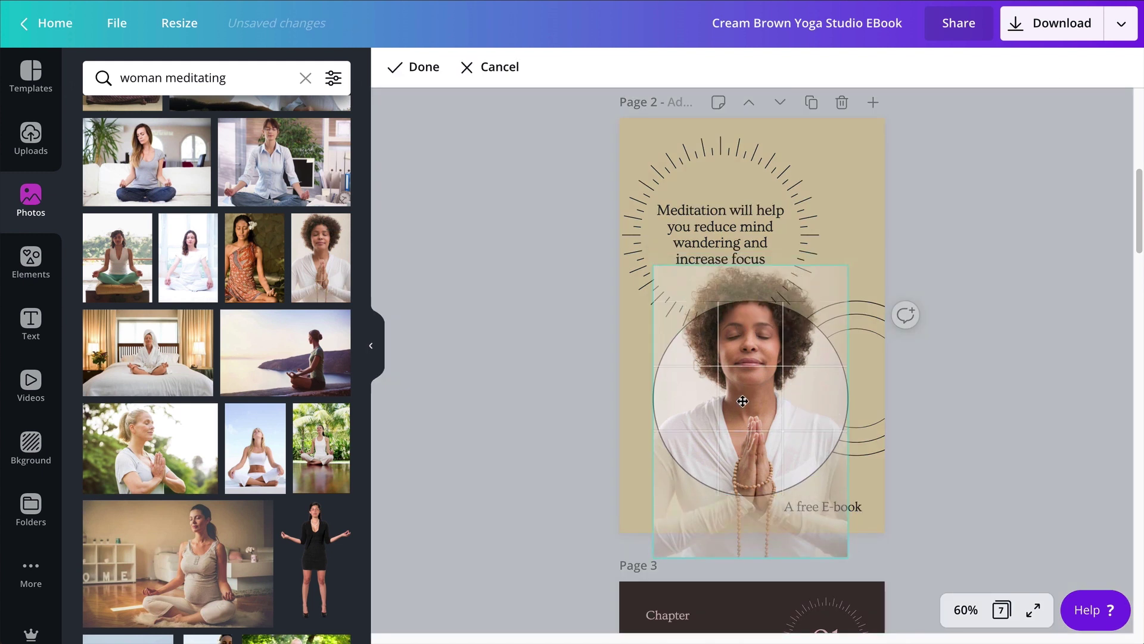
pyautogui.click(1062, 245)
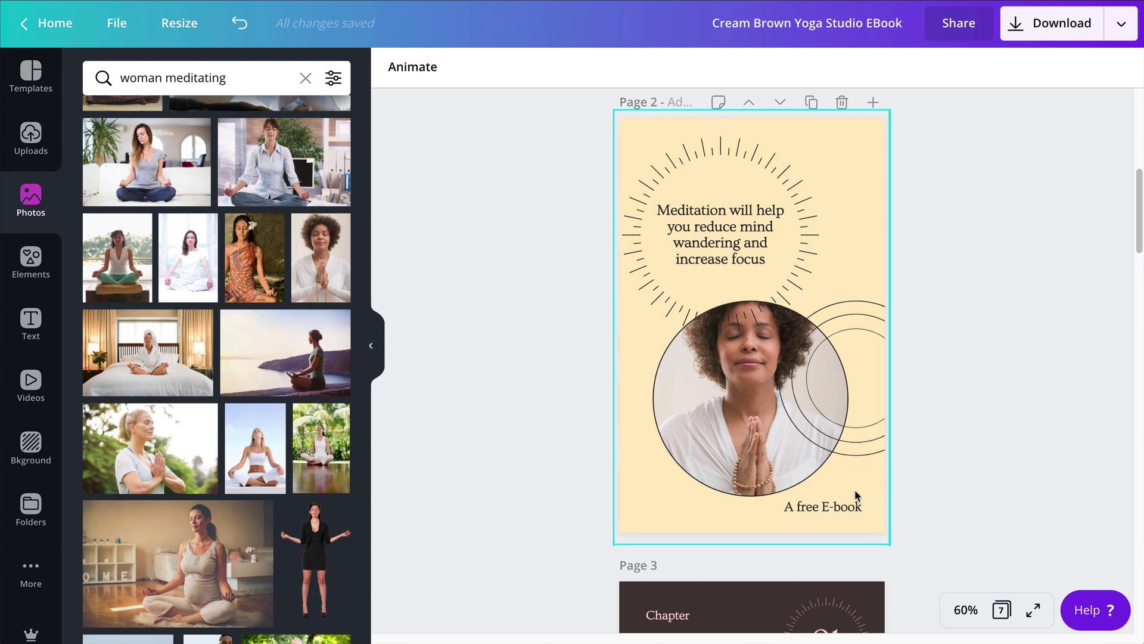
# Replace page 2's 'A free E-book' caption with 'discover how >>'
pyautogui.click(855, 507)
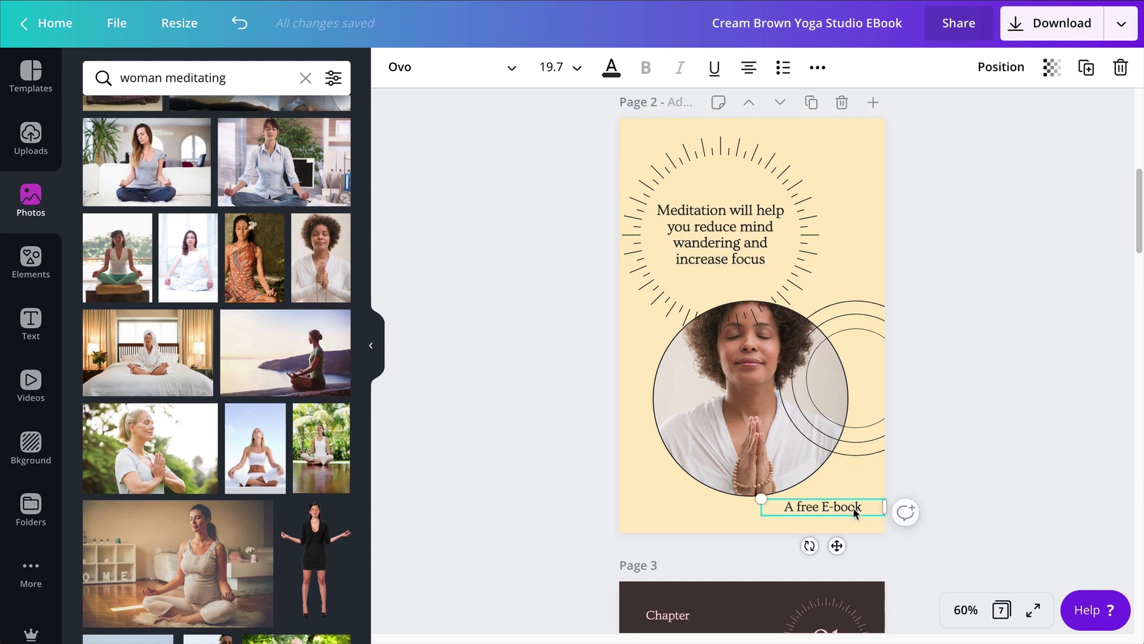
pyautogui.moveTo(779, 506); pyautogui.dragTo(861, 507)
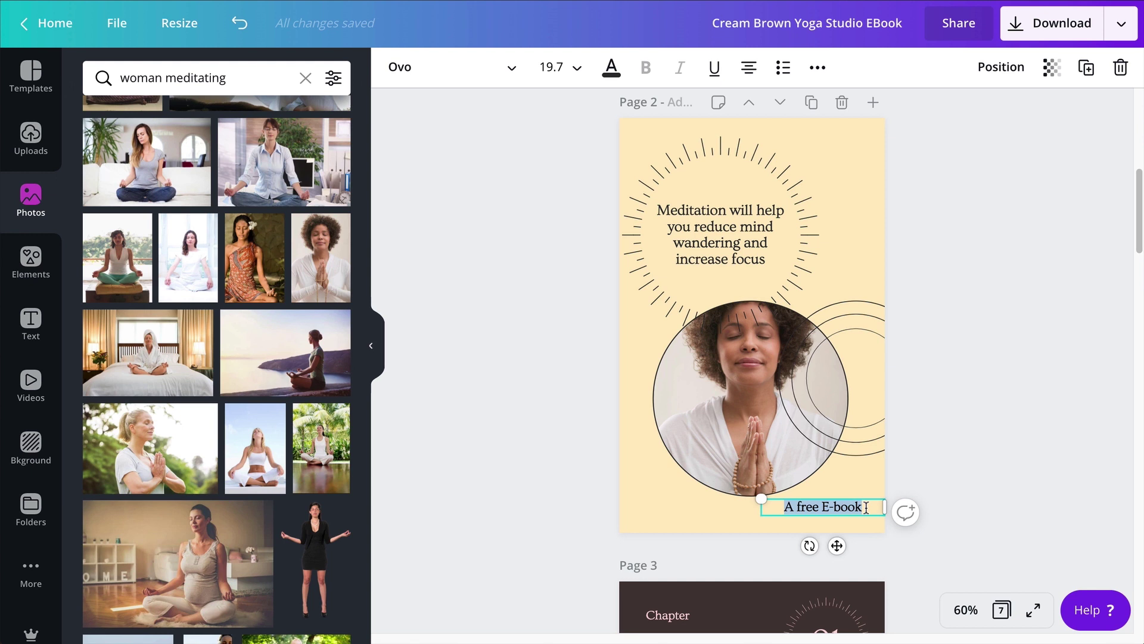
pyautogui.write('dis')
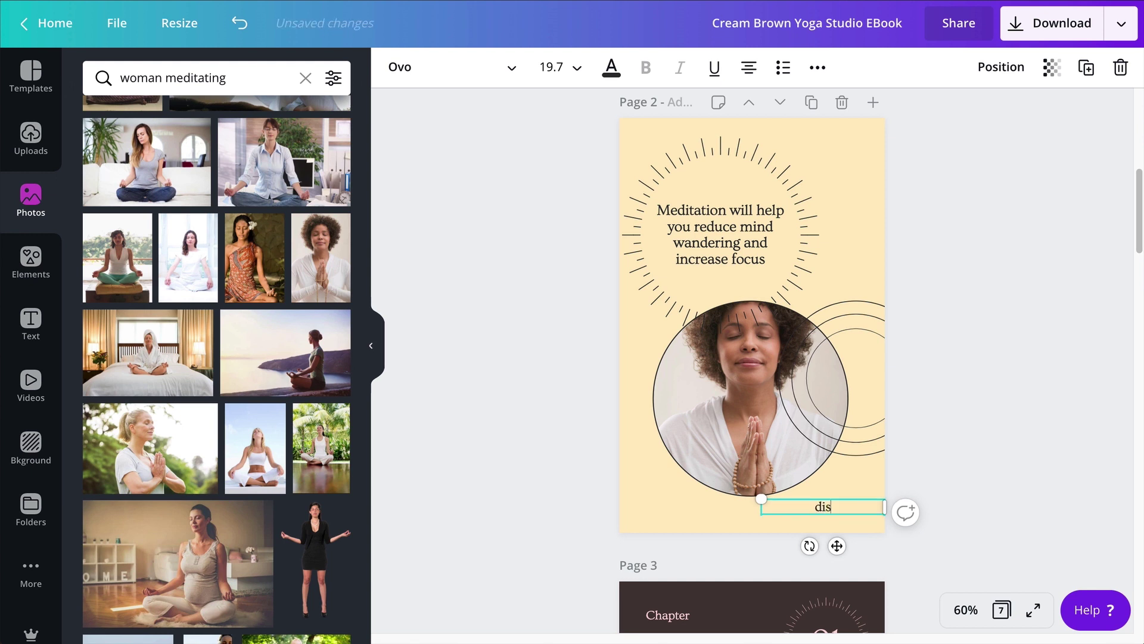
pyautogui.write('cover how >>')
pyautogui.click(934, 416)
# Nudge the caption slightly right and the circular photo slightly up to align them
pyautogui.click(831, 507)
pyautogui.moveTo(832, 506); pyautogui.dragTo(836, 507)
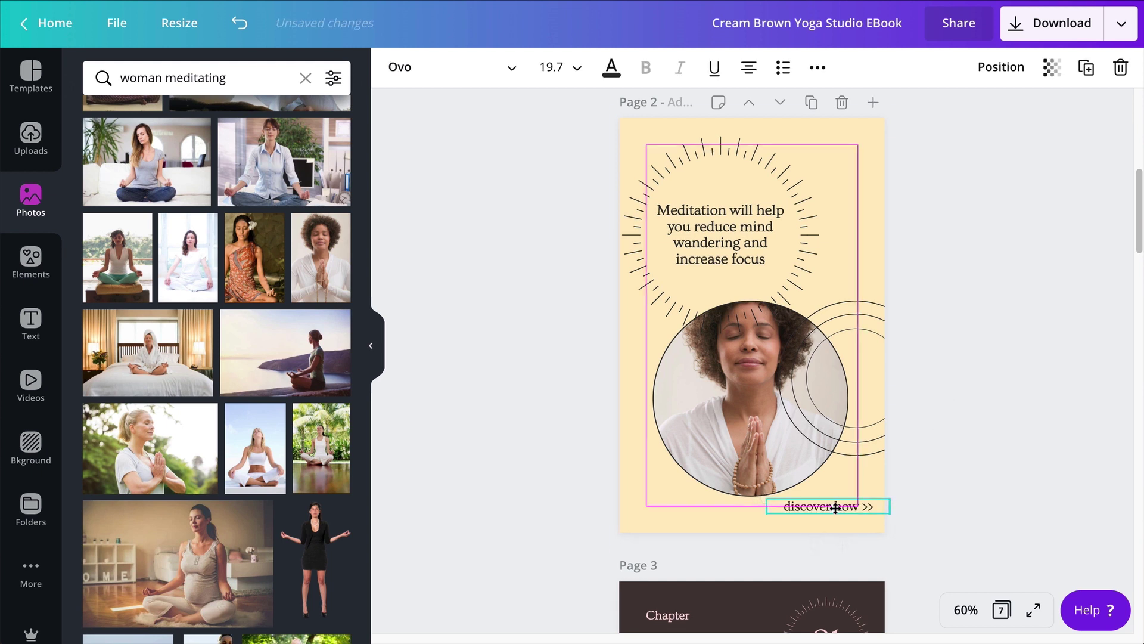
pyautogui.click(709, 415)
pyautogui.moveTo(728, 419); pyautogui.dragTo(729, 417)
pyautogui.click(1032, 252)
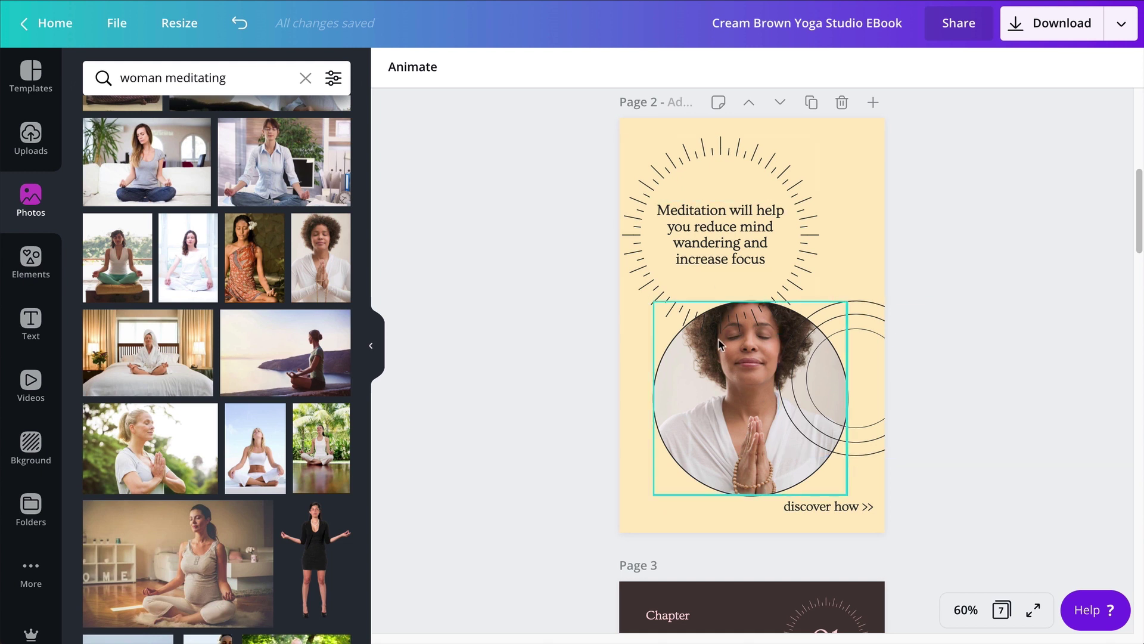
# Group the circular photo together with its overlapping elements on page 2
pyautogui.click(737, 373)
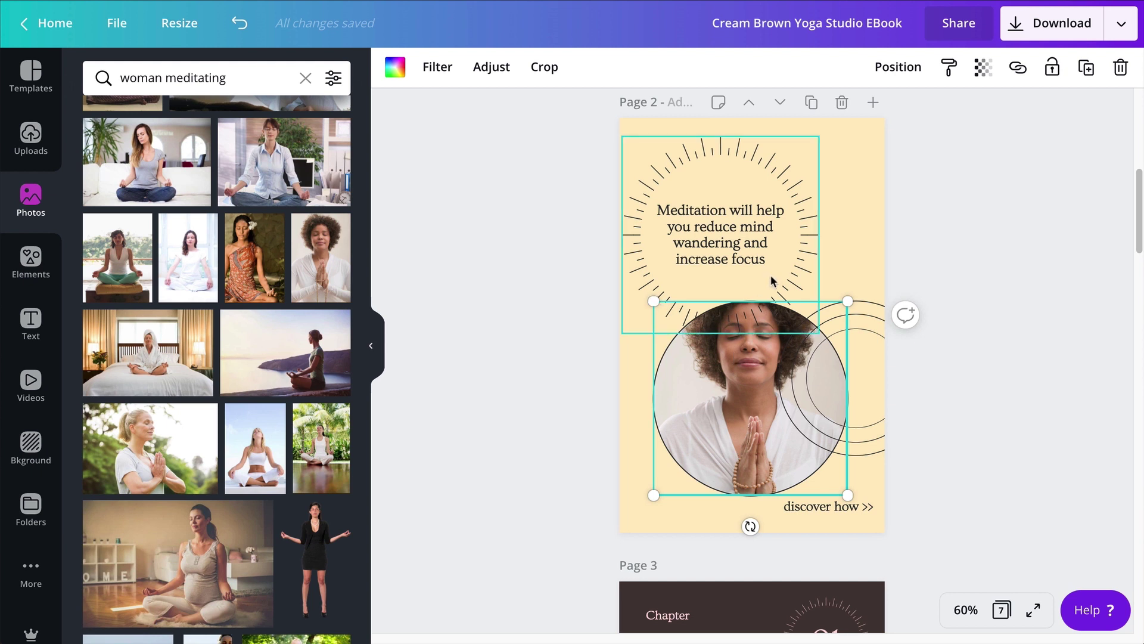
pyautogui.click(558, 420)
pyautogui.moveTo(645, 416); pyautogui.dragTo(667, 413)
pyautogui.click(883, 68)
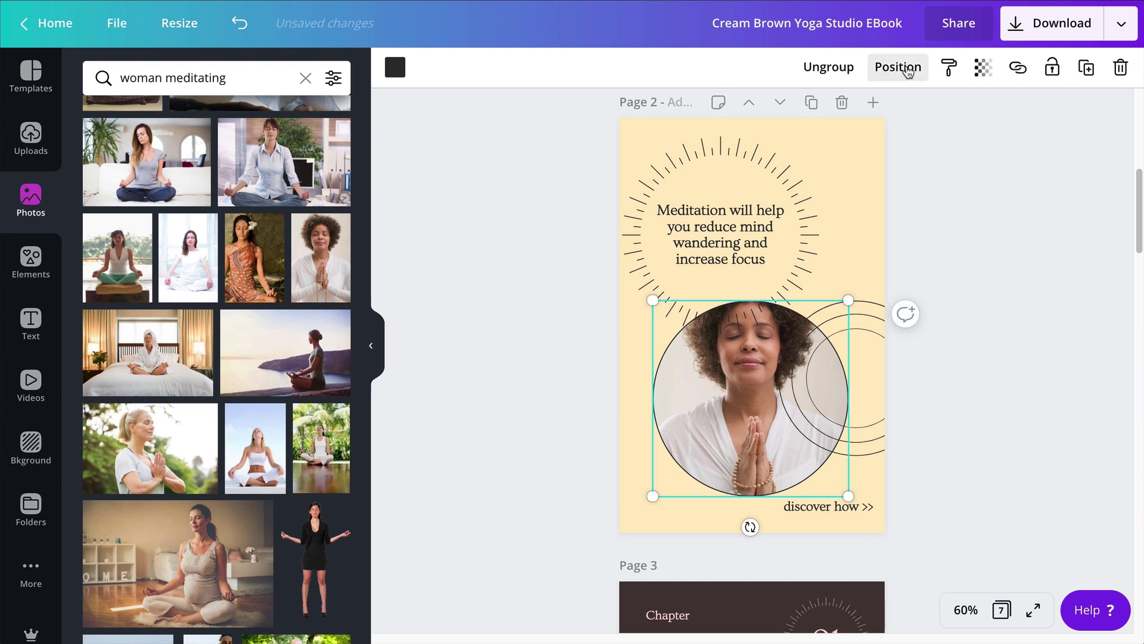
pyautogui.click(899, 68)
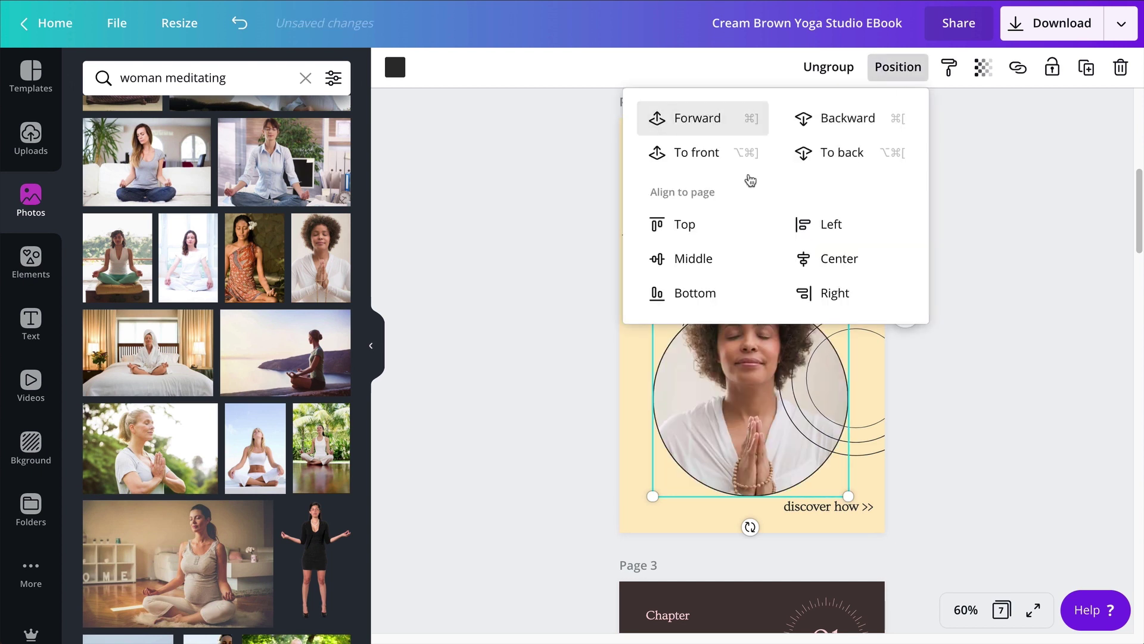
pyautogui.click(989, 289)
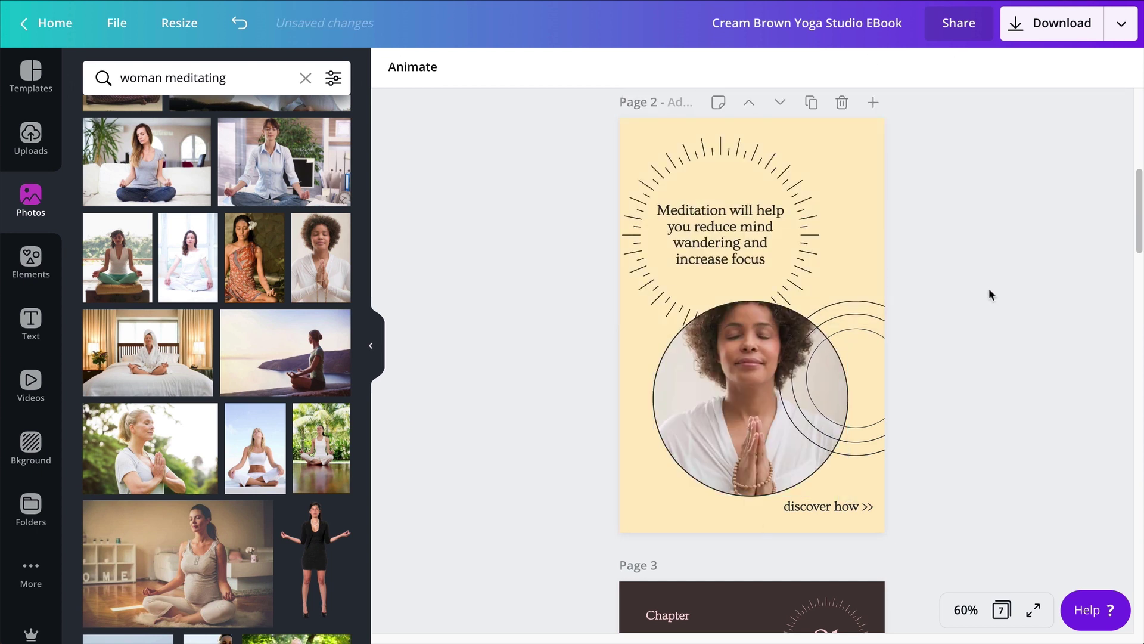
# Send the concentric circles one layer backward so they sit behind the photo
pyautogui.click(860, 326)
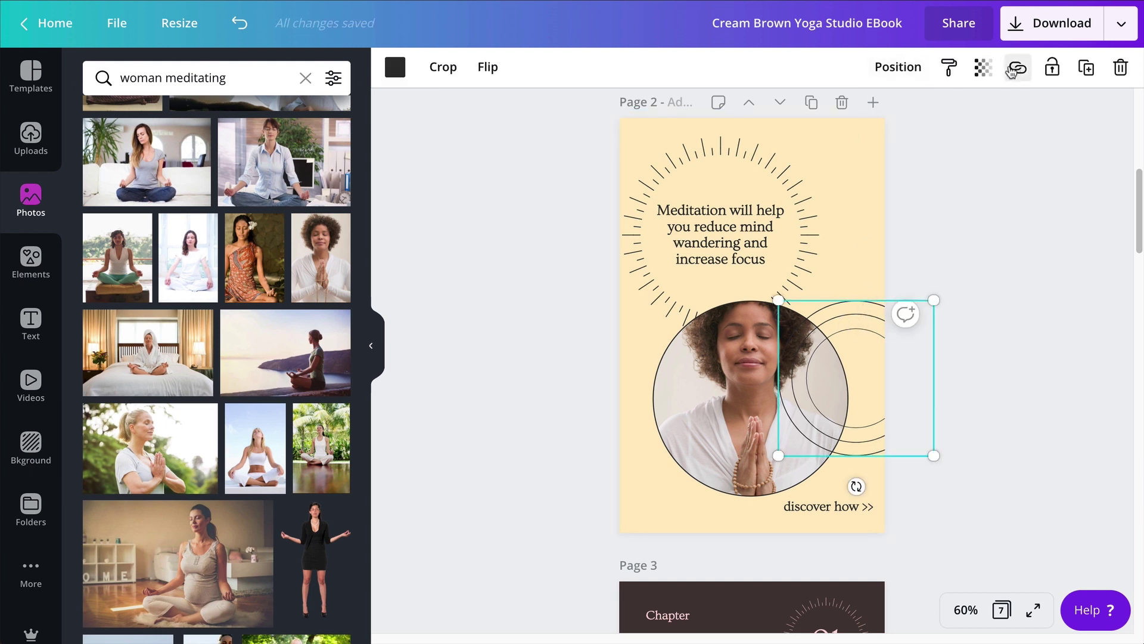
pyautogui.click(873, 68)
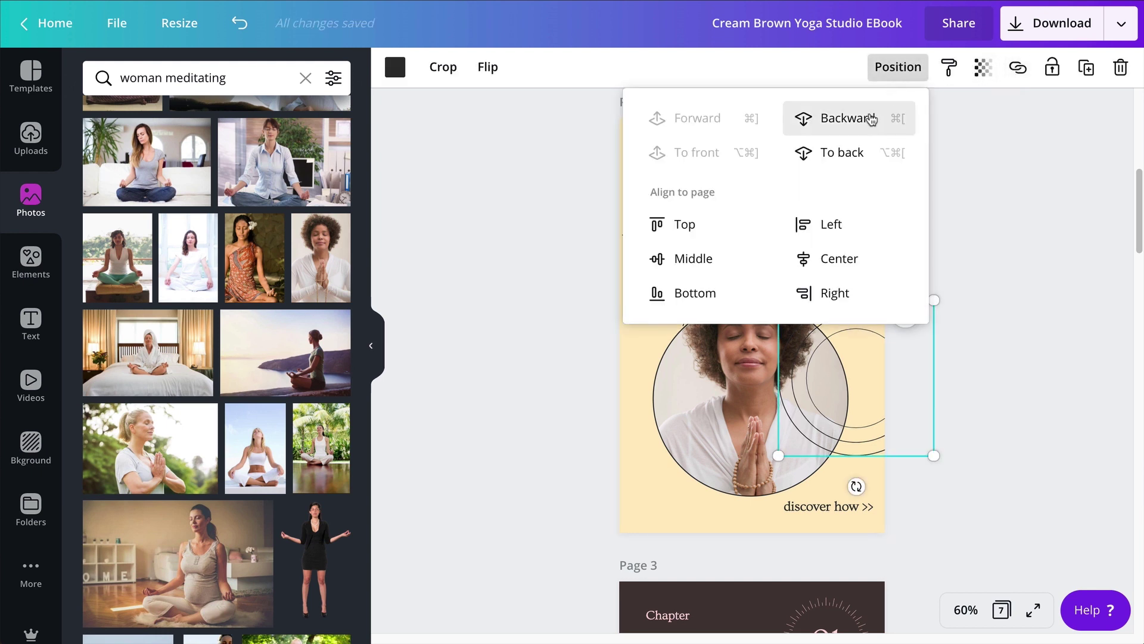
pyautogui.click(849, 114)
pyautogui.click(1041, 313)
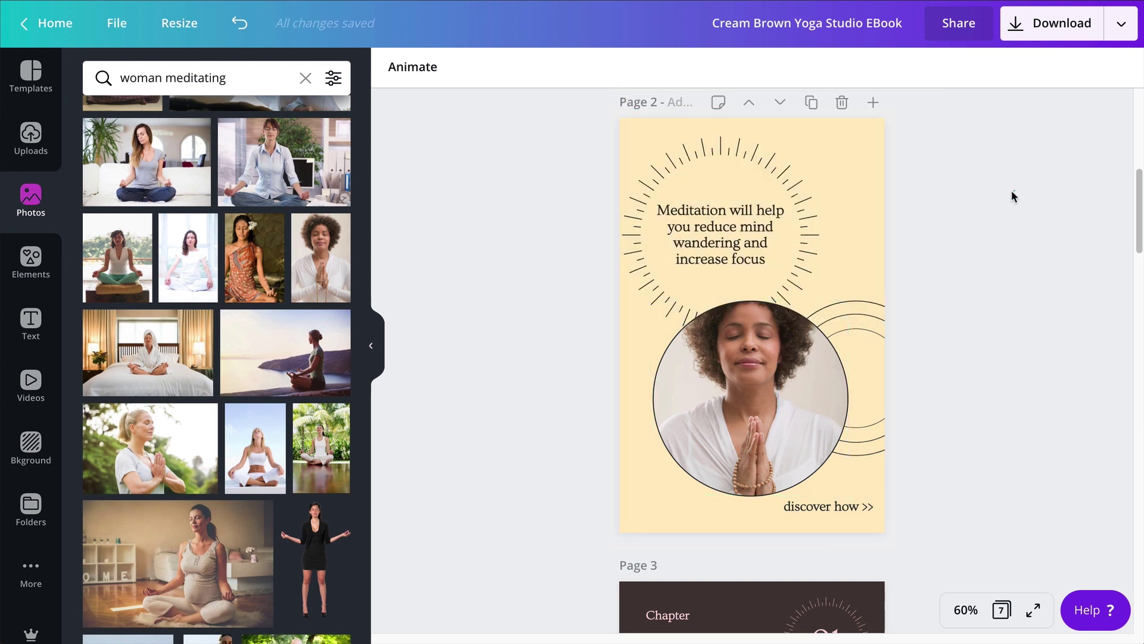
pyautogui.moveTo(705, 226); pyautogui.dragTo(706, 226)
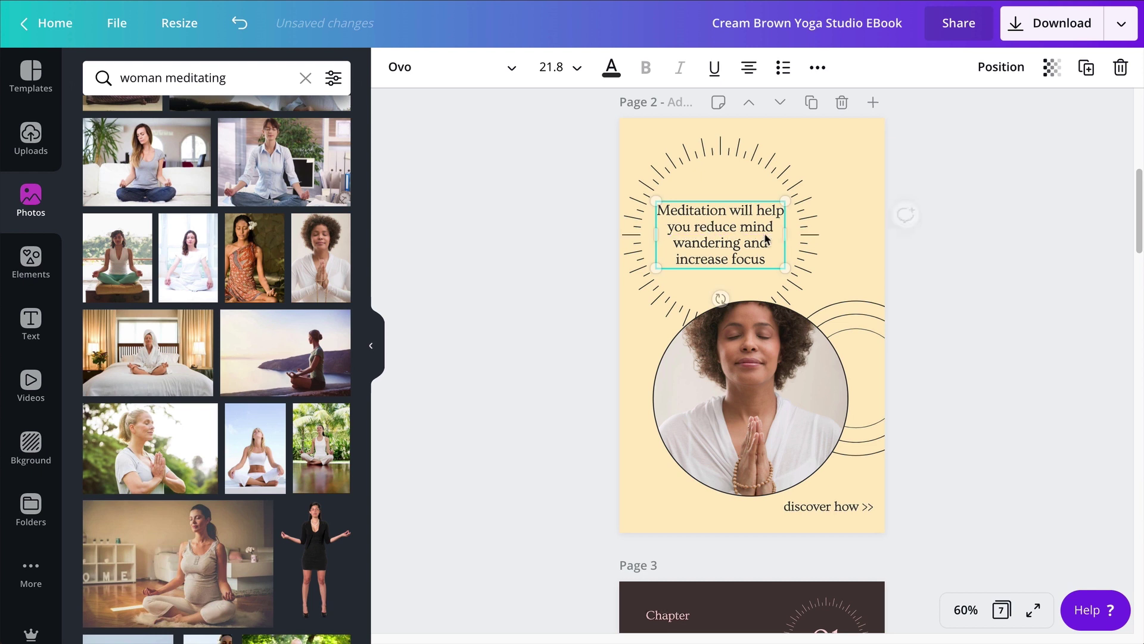
# Narrow the meditation paragraph to wrap into four lines and recentre it on page 2
pyautogui.moveTo(787, 236); pyautogui.dragTo(781, 237)
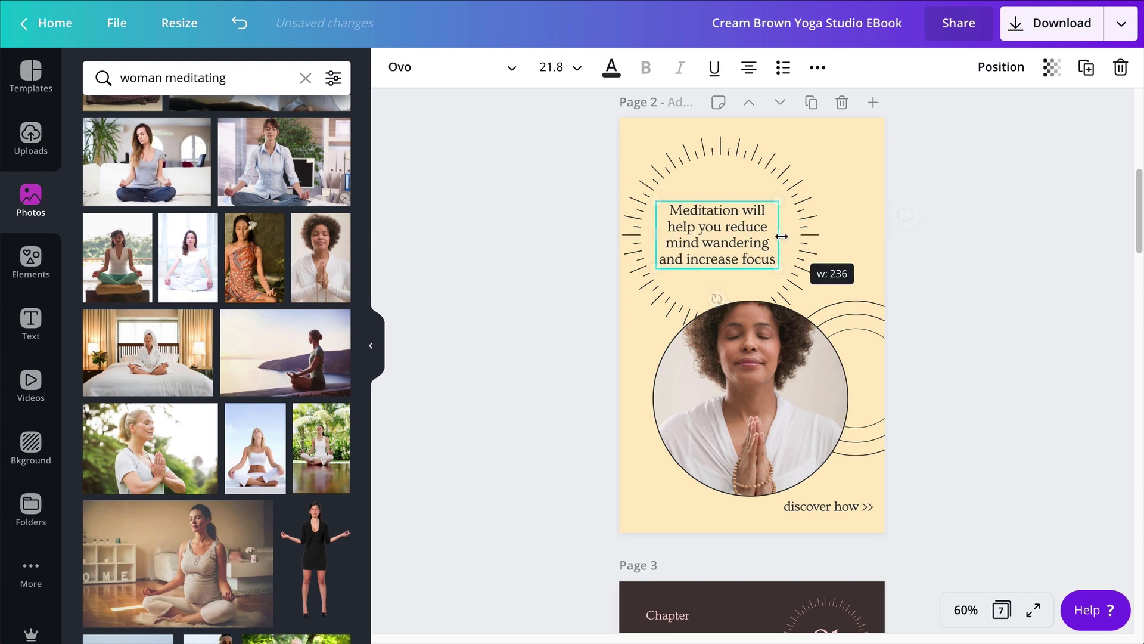
pyautogui.click(1002, 209)
pyautogui.moveTo(711, 250); pyautogui.dragTo(714, 249)
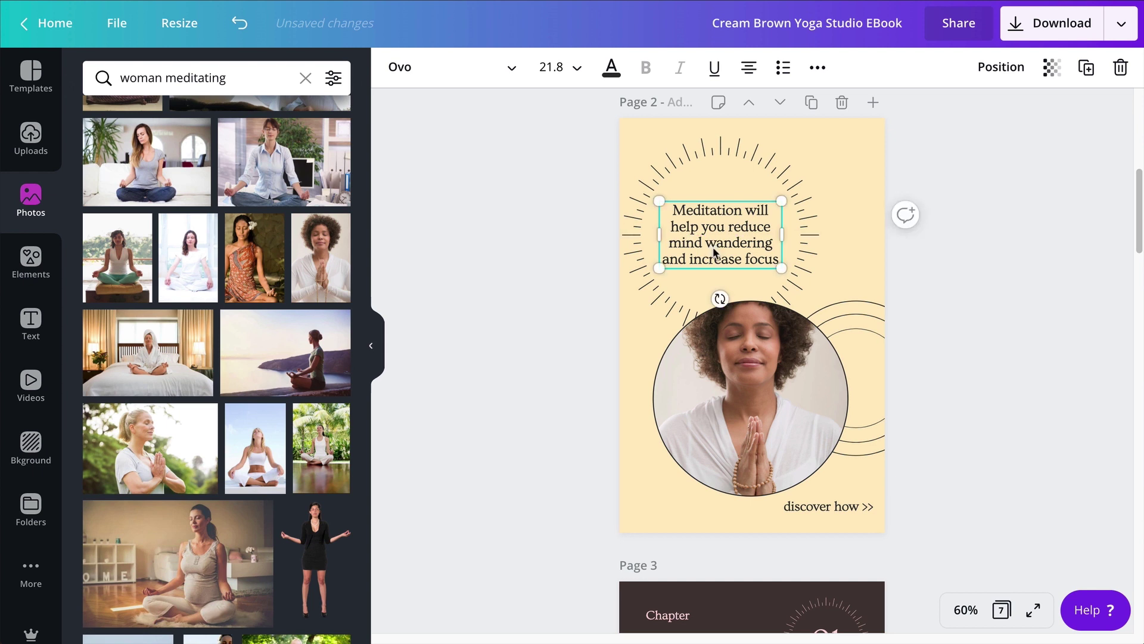
pyautogui.click(980, 174)
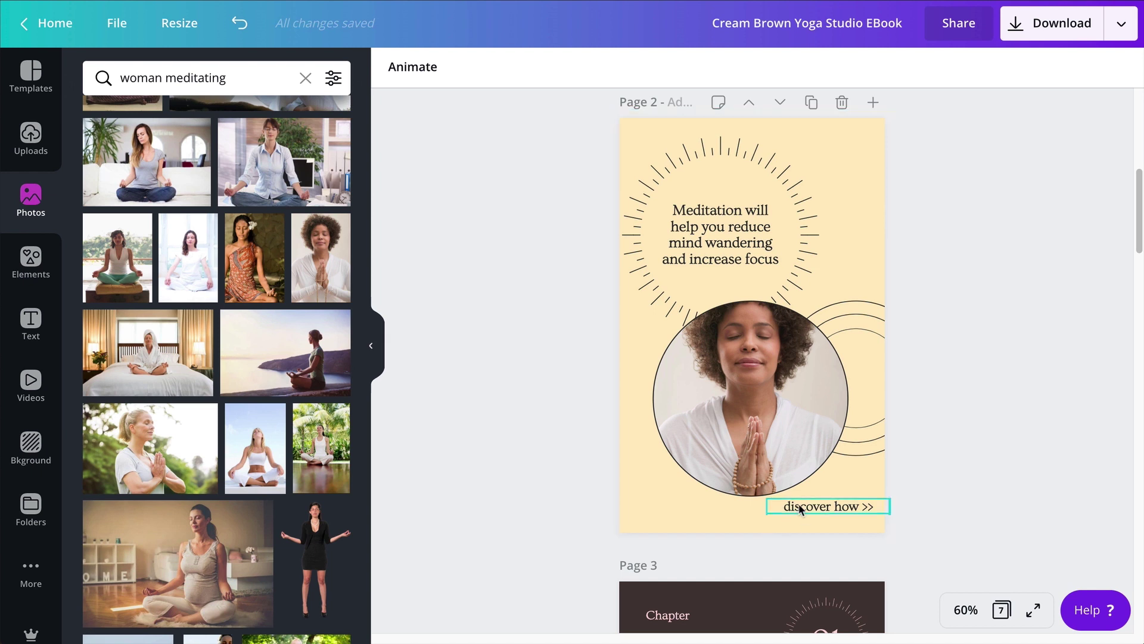
# Shrink the 'discover how >>' caption box and set its font size to 17
pyautogui.click(775, 504)
pyautogui.moveTo(761, 490); pyautogui.dragTo(782, 497)
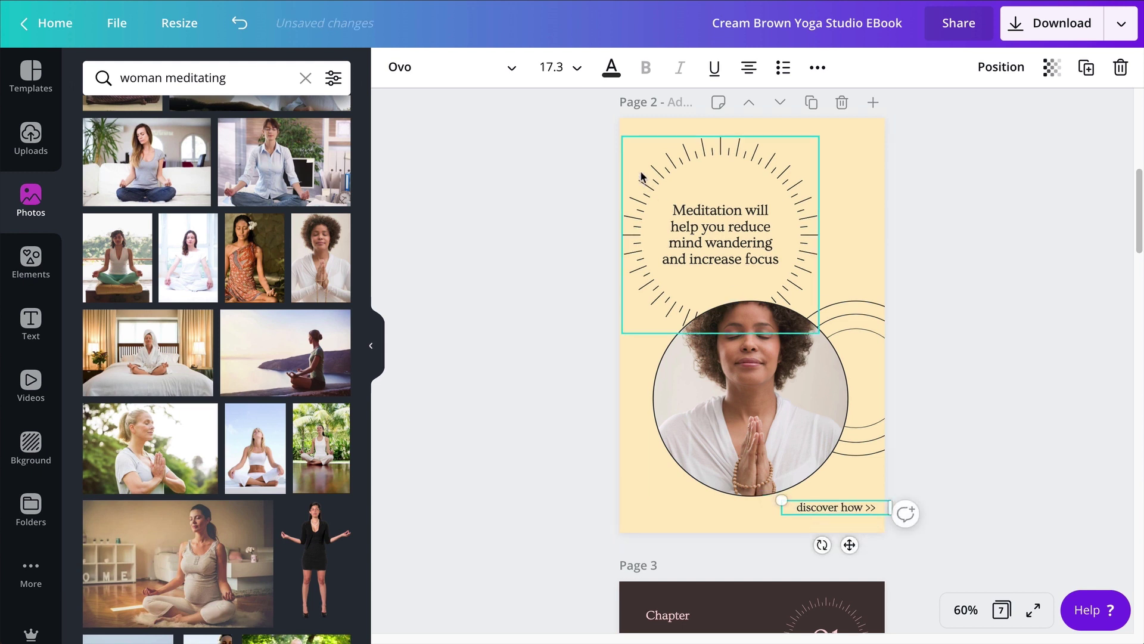
pyautogui.click(551, 67)
pyautogui.write('1')
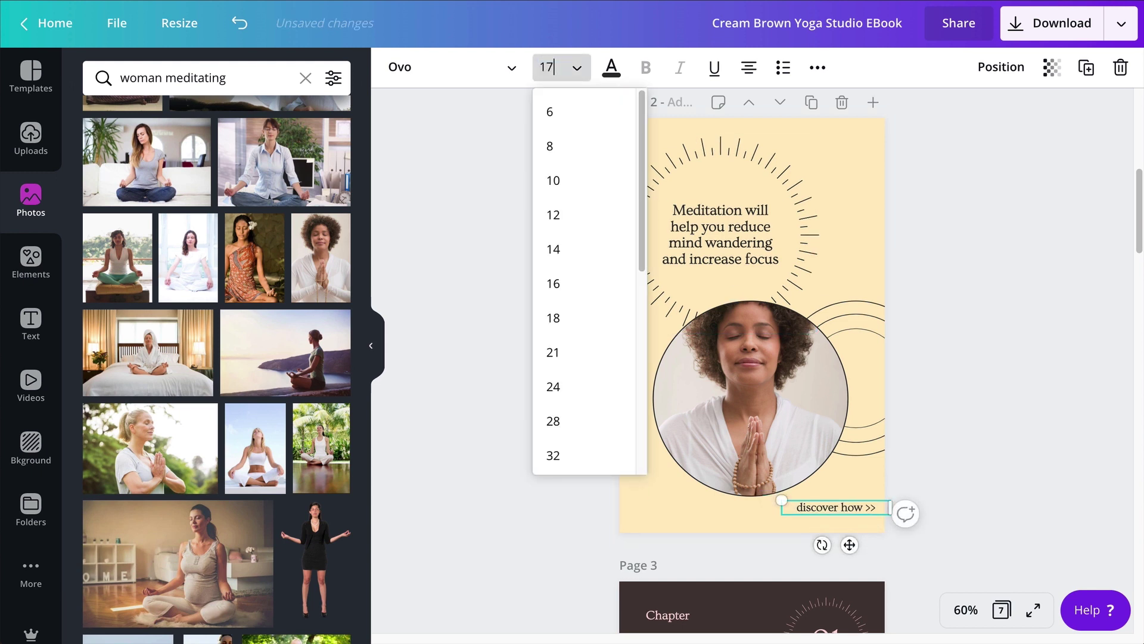
pyautogui.press('Return')
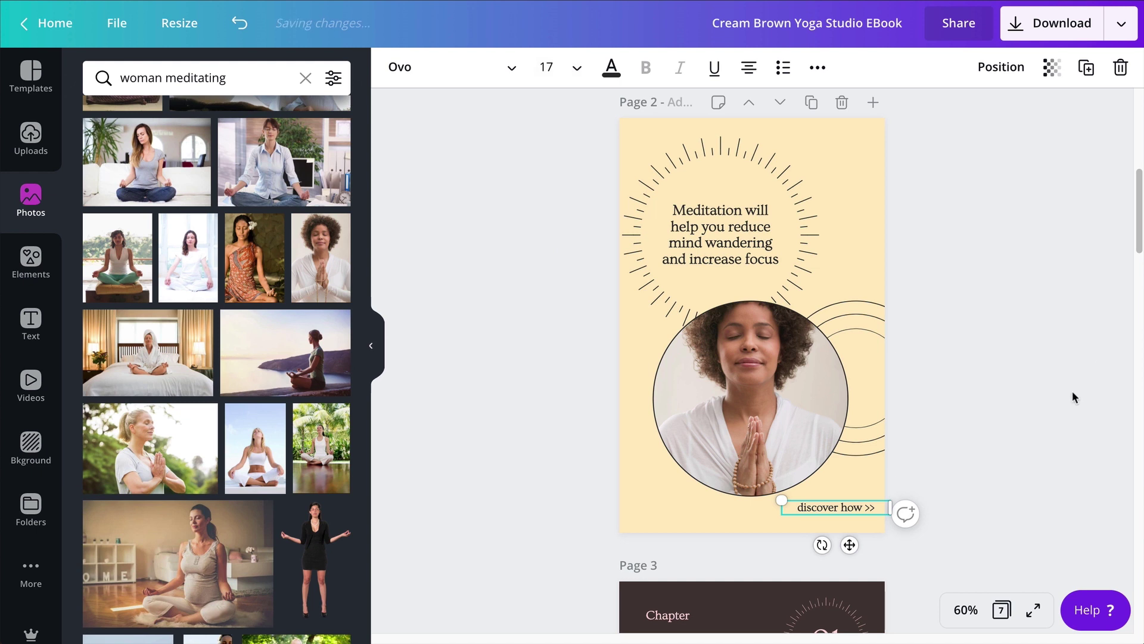
pyautogui.click(1071, 392)
pyautogui.scroll(-2, 1040, 465)
pyautogui.scroll(-1, 1033, 495)
pyautogui.scroll(5, 1033, 495)
# Change page 3's 'Chapter' label to 'step'
pyautogui.scroll(-5, 1033, 495)
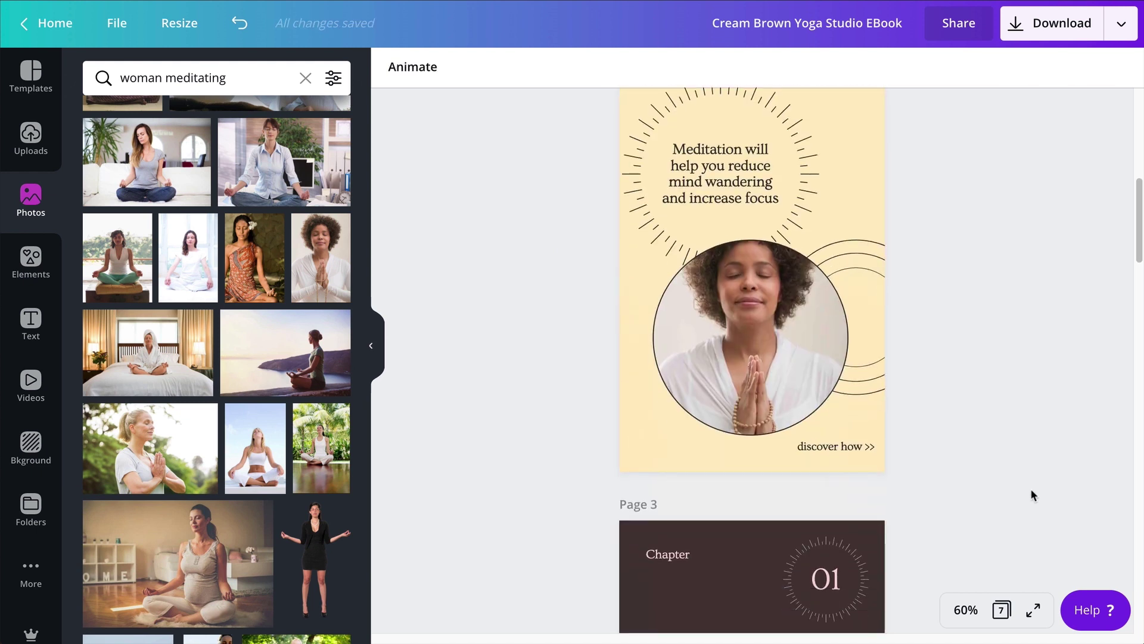
pyautogui.scroll(-1, 1031, 494)
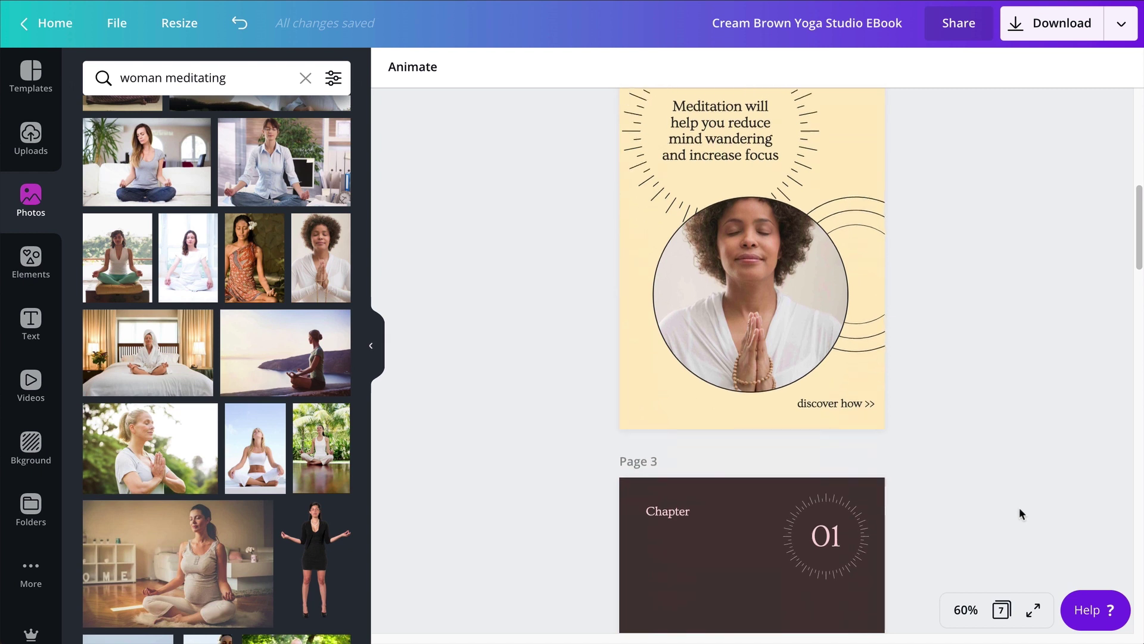
pyautogui.click(659, 493)
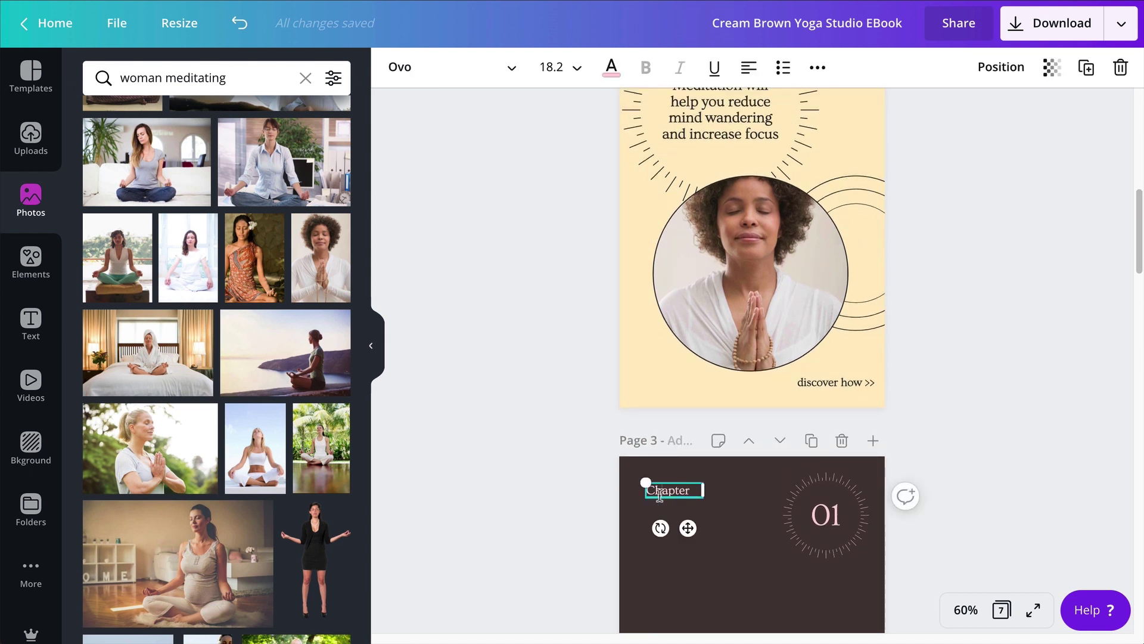
pyautogui.doubleClick(659, 492)
pyautogui.write('step')
# Replace the 'Setting up at home.' heading with 'Choose the right spot'
pyautogui.scroll(-5, 745, 429)
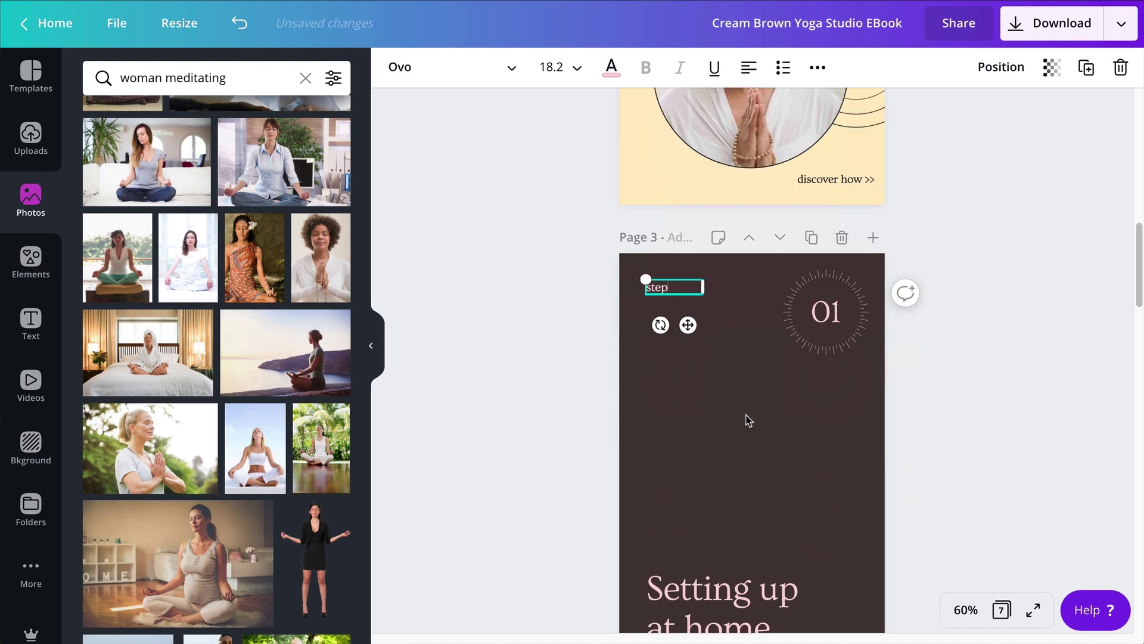
pyautogui.click(737, 480)
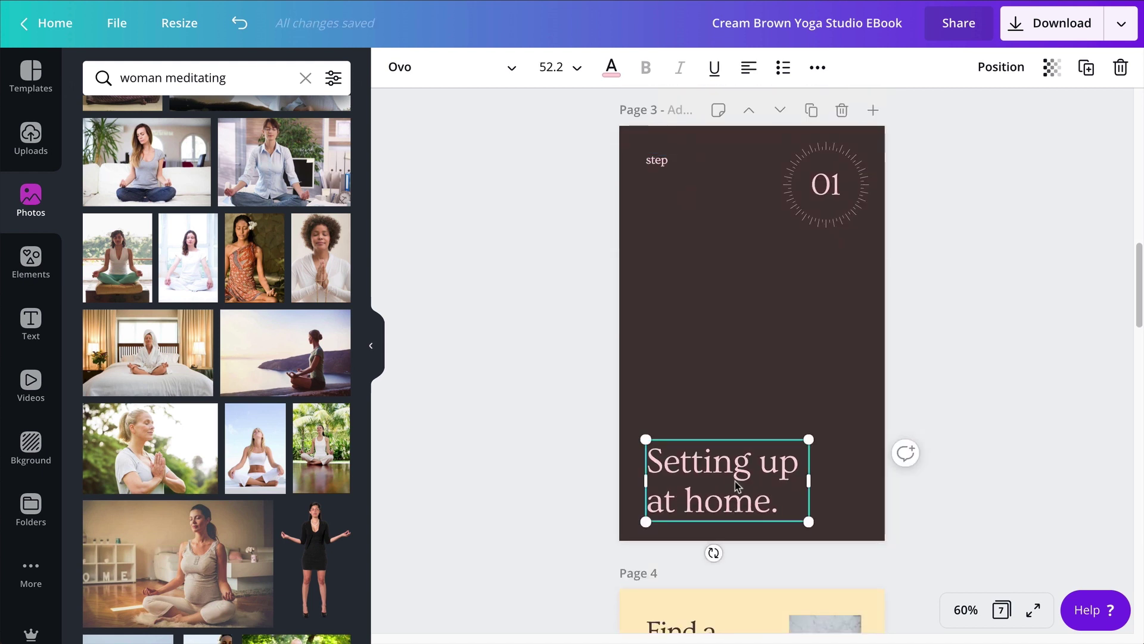
pyautogui.moveTo(771, 502); pyautogui.dragTo(652, 464)
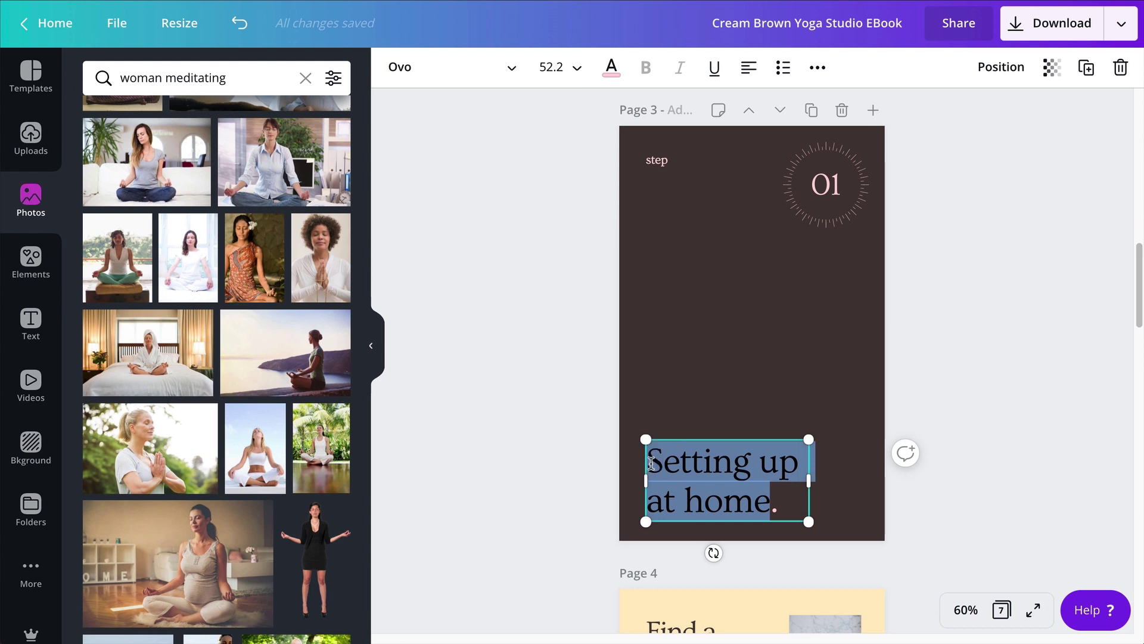
pyautogui.write('Choose the ')
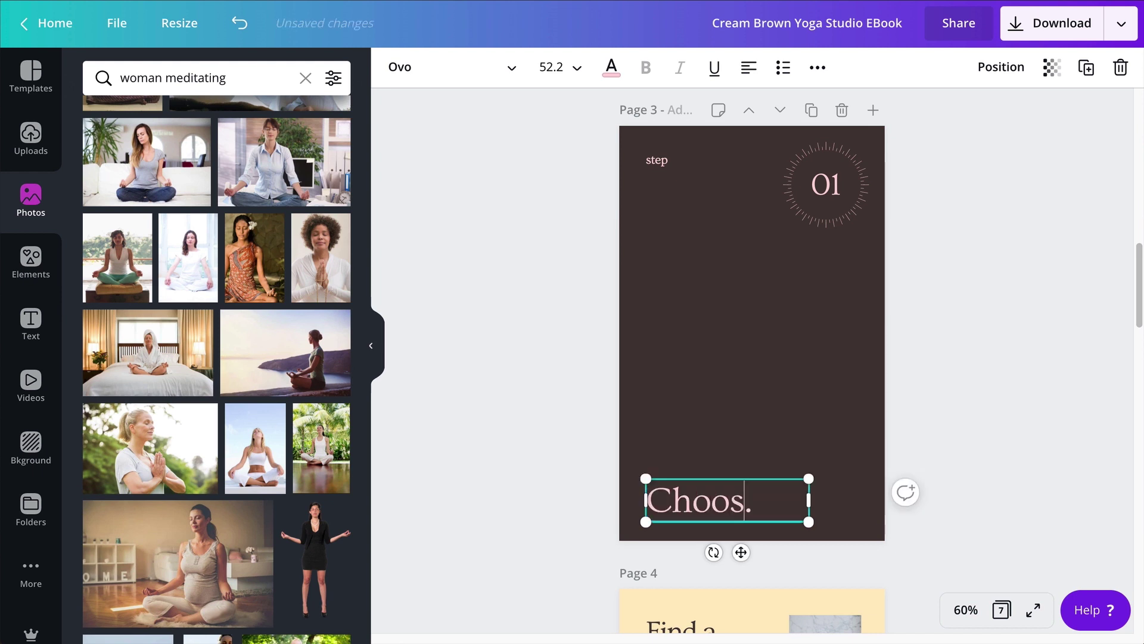
pyautogui.write('right spot')
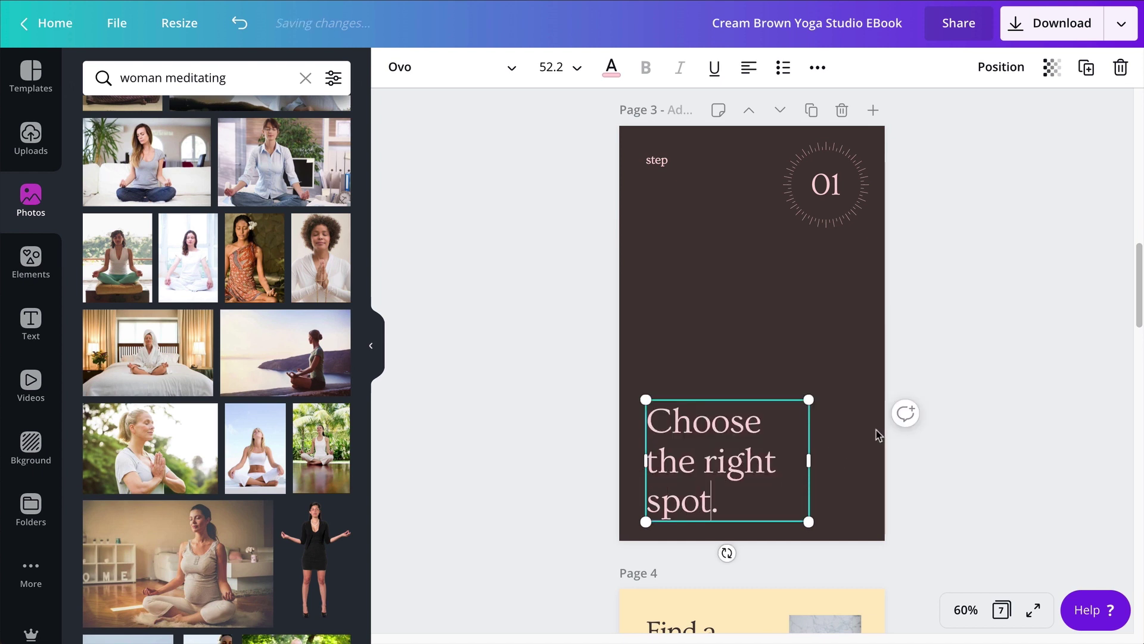
pyautogui.click(946, 363)
pyautogui.scroll(-5, 950, 371)
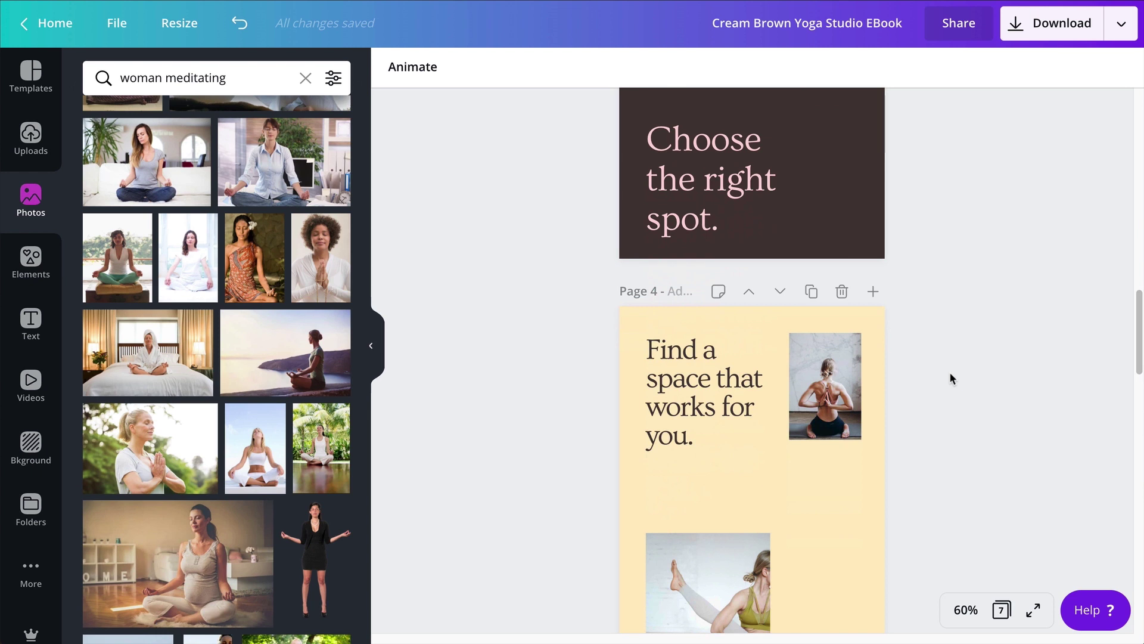
# Paste the quiet-place sentence from the notes into page 4's caption box
pyautogui.scroll(-1, 949, 374)
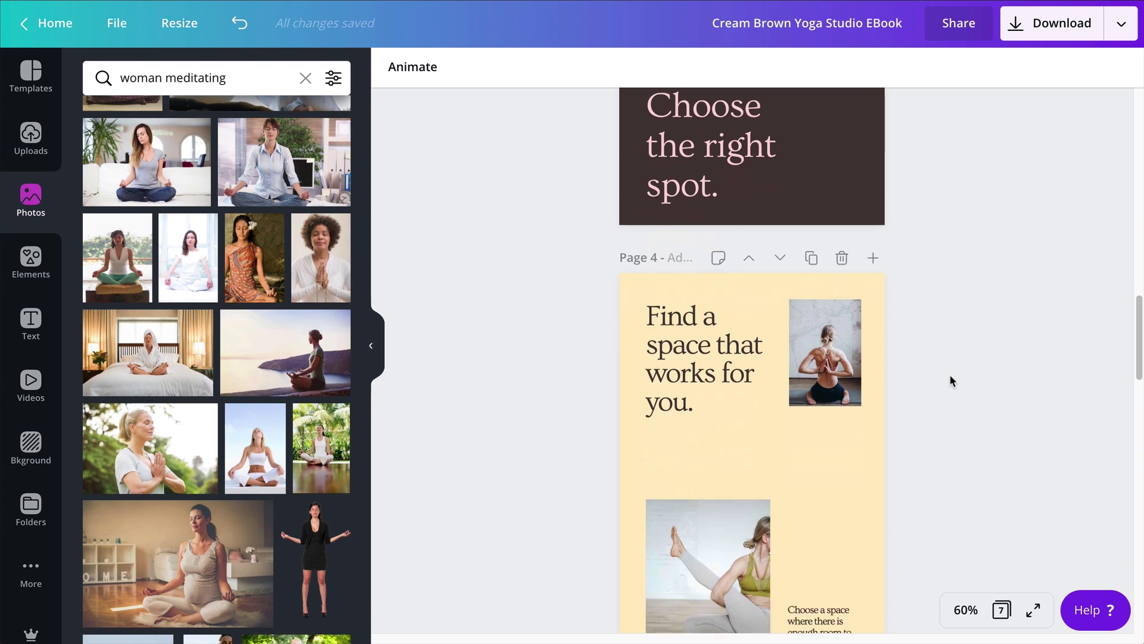
pyautogui.scroll(-4, 876, 419)
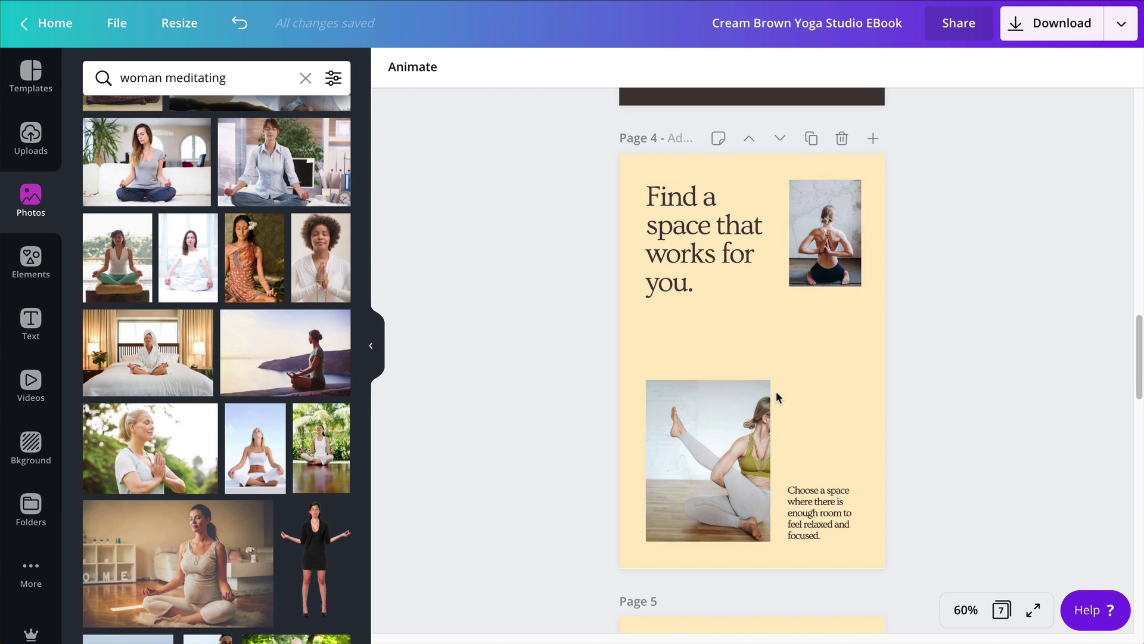
pyautogui.click(806, 529)
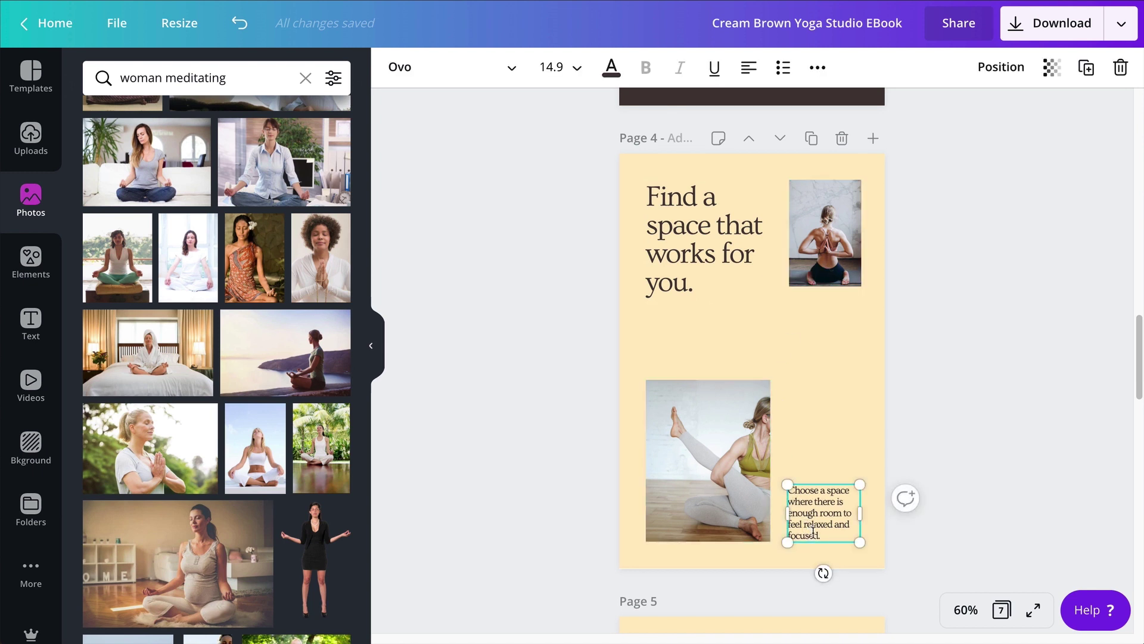
pyautogui.scroll(-3, 824, 532)
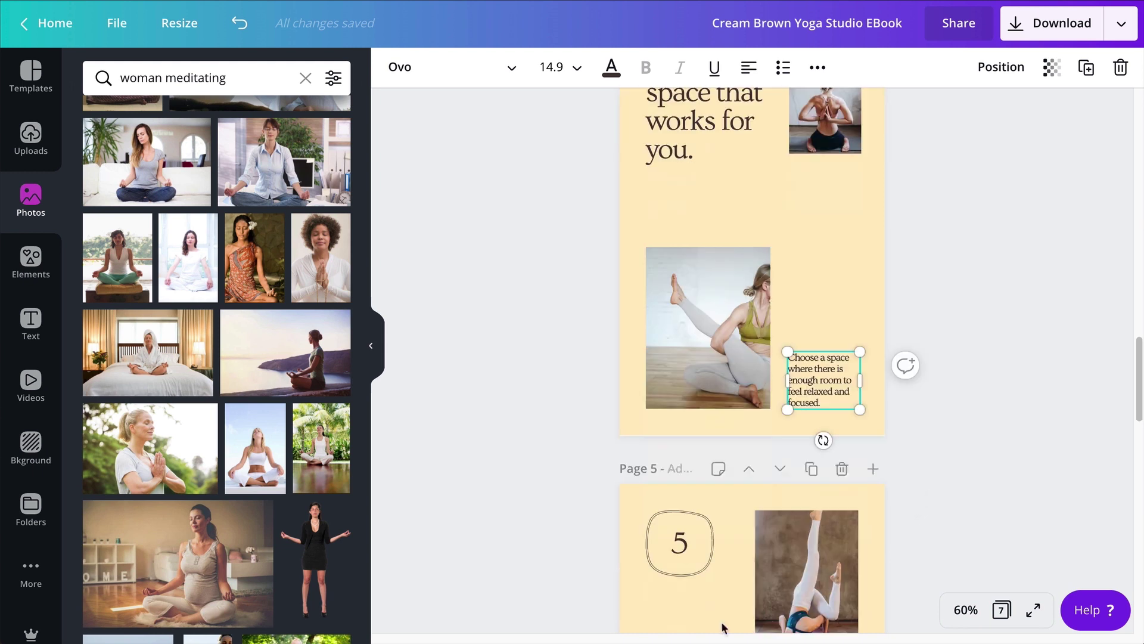
pyautogui.click(876, 626)
pyautogui.moveTo(400, 244); pyautogui.dragTo(828, 242)
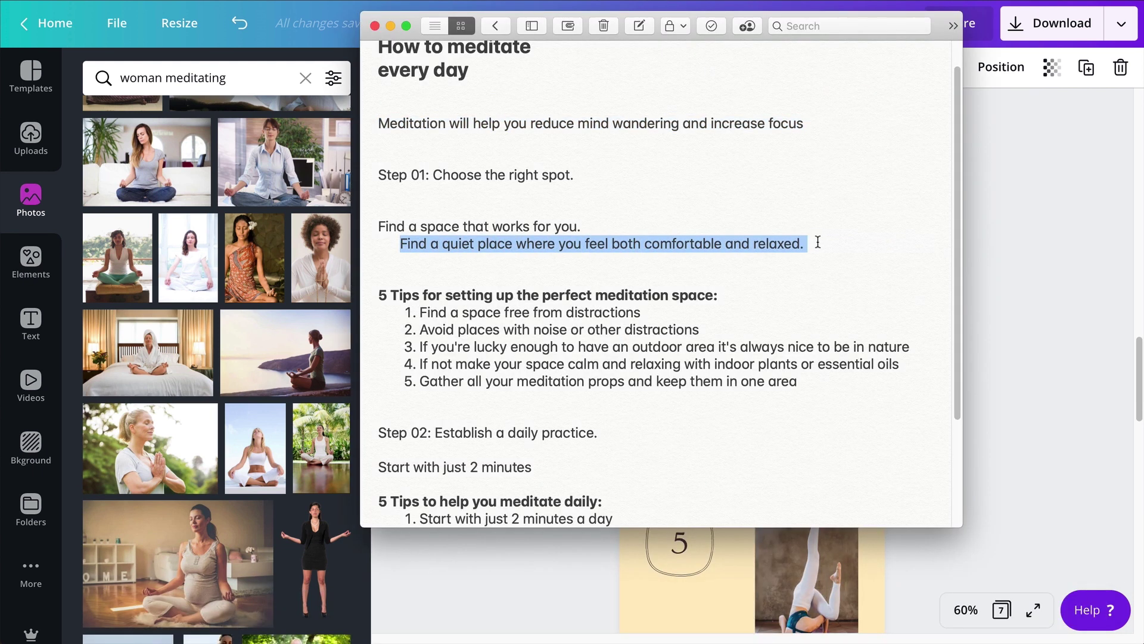
pyautogui.press('super+c')
pyautogui.press('super+Tab')
pyautogui.press('super+v')
# Move page 4's caption box slightly lower
pyautogui.click(1012, 224)
pyautogui.click(802, 393)
pyautogui.moveTo(802, 393); pyautogui.dragTo(804, 402)
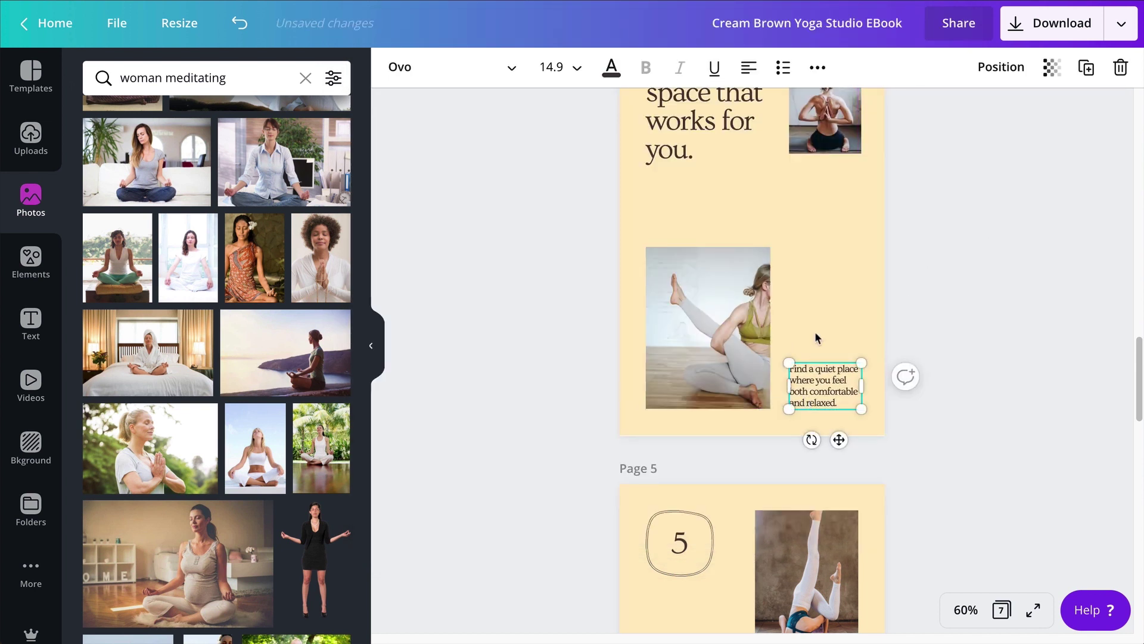
pyautogui.scroll(2, 814, 227)
# Search photos for 'candle with bamboo' and drop the candle photo onto the back-pose image
pyautogui.click(814, 227)
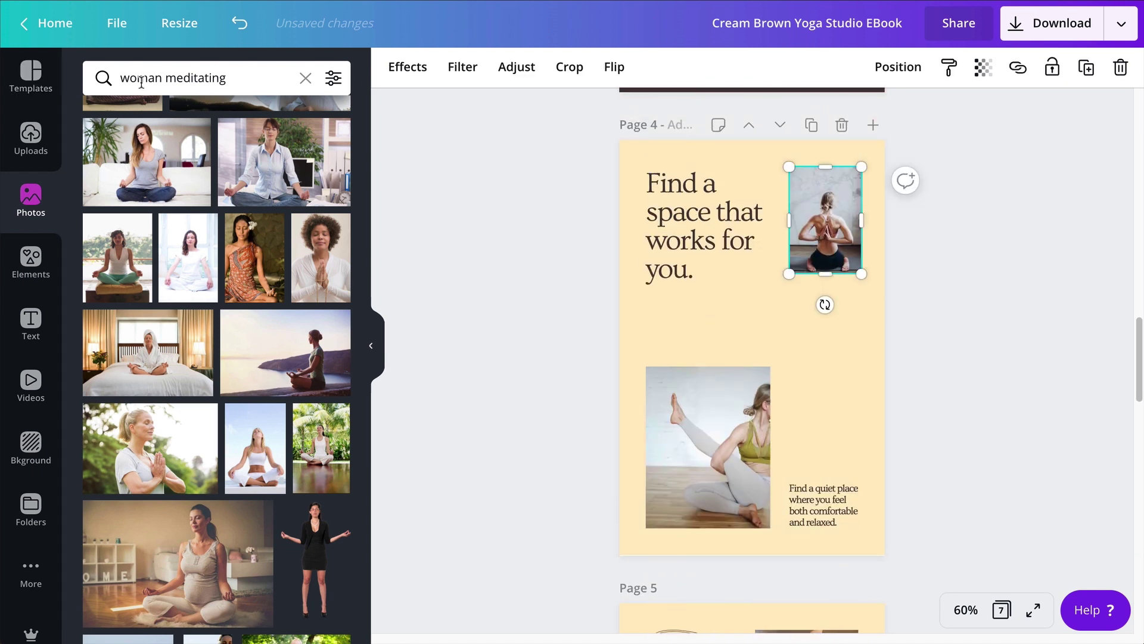
pyautogui.click(272, 78)
pyautogui.hotkey('ctrl', 'a')
pyautogui.write('candle with bamboo')
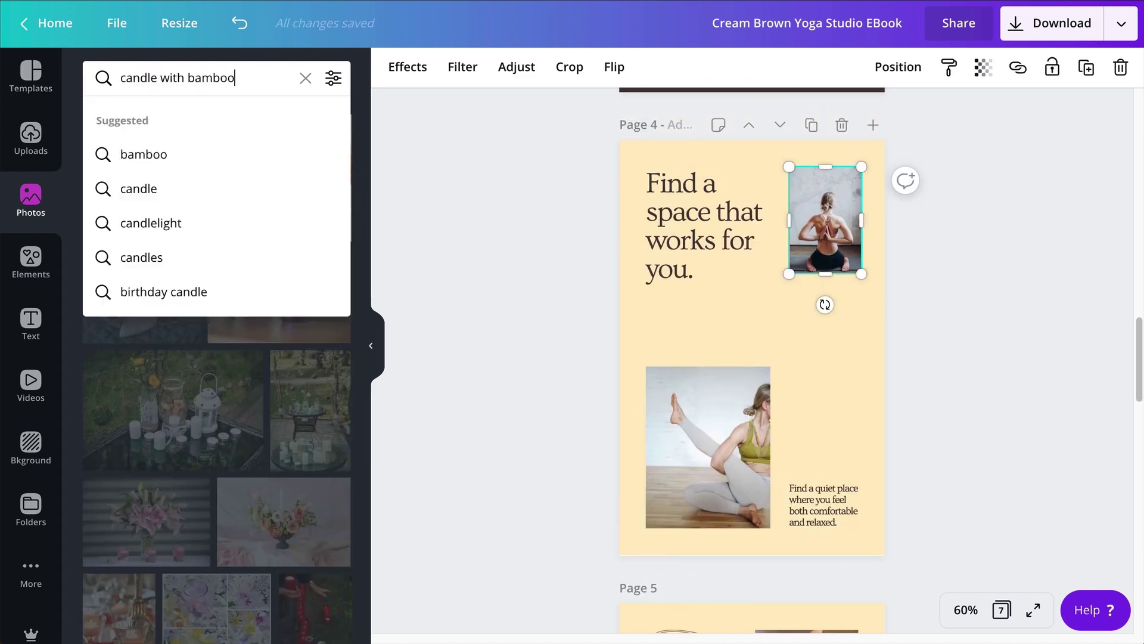
pyautogui.press('Return')
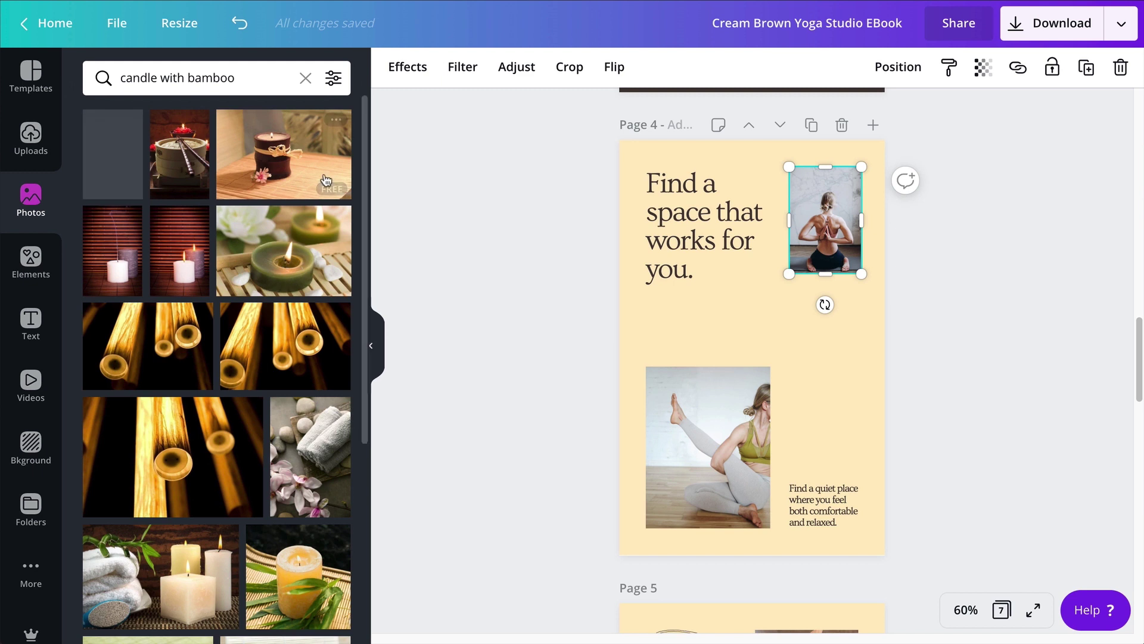
pyautogui.moveTo(292, 146); pyautogui.dragTo(851, 192)
# Shift the candle image right within its frame so the candle sits centred
pyautogui.doubleClick(834, 220)
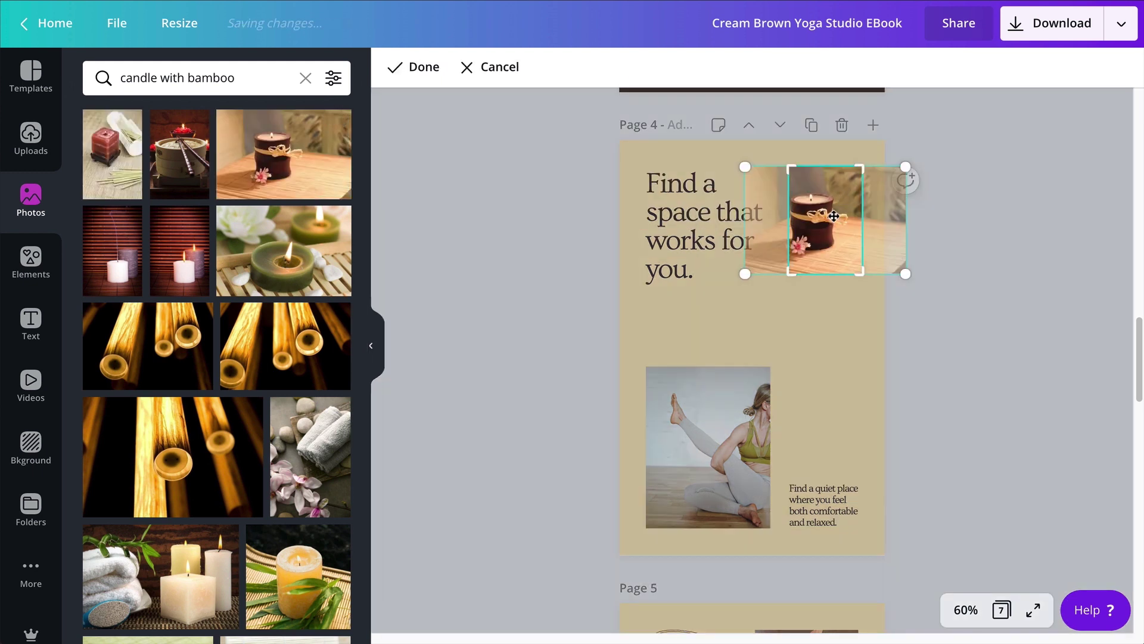
pyautogui.click(1078, 209)
pyautogui.click(1078, 209)
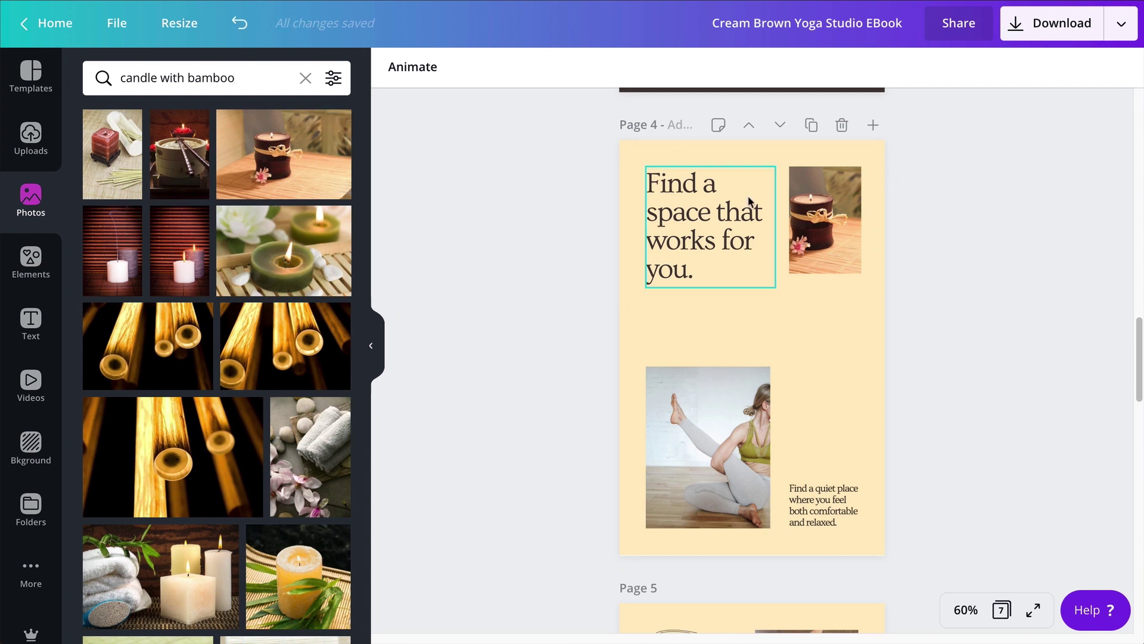
pyautogui.doubleClick(826, 226)
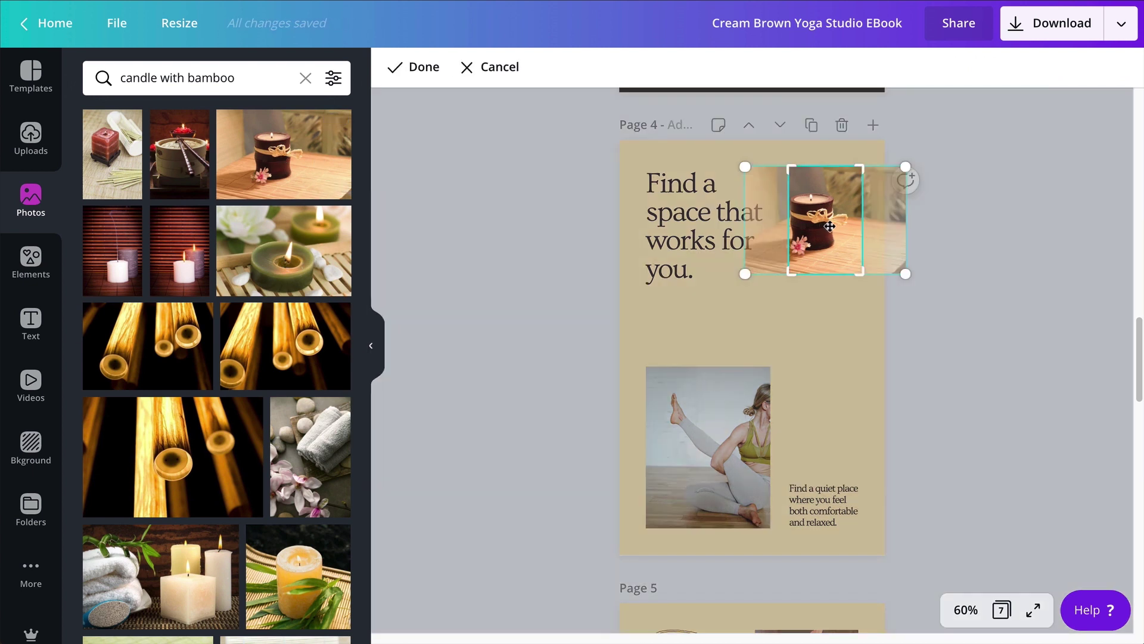
pyautogui.moveTo(831, 226); pyautogui.dragTo(849, 225)
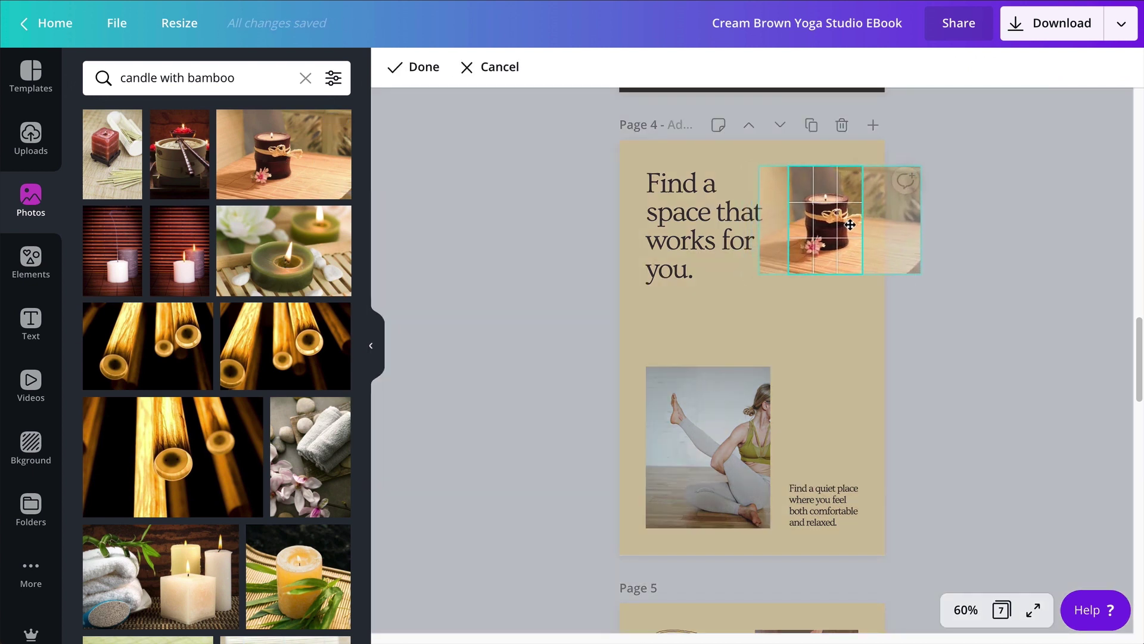
pyautogui.click(884, 340)
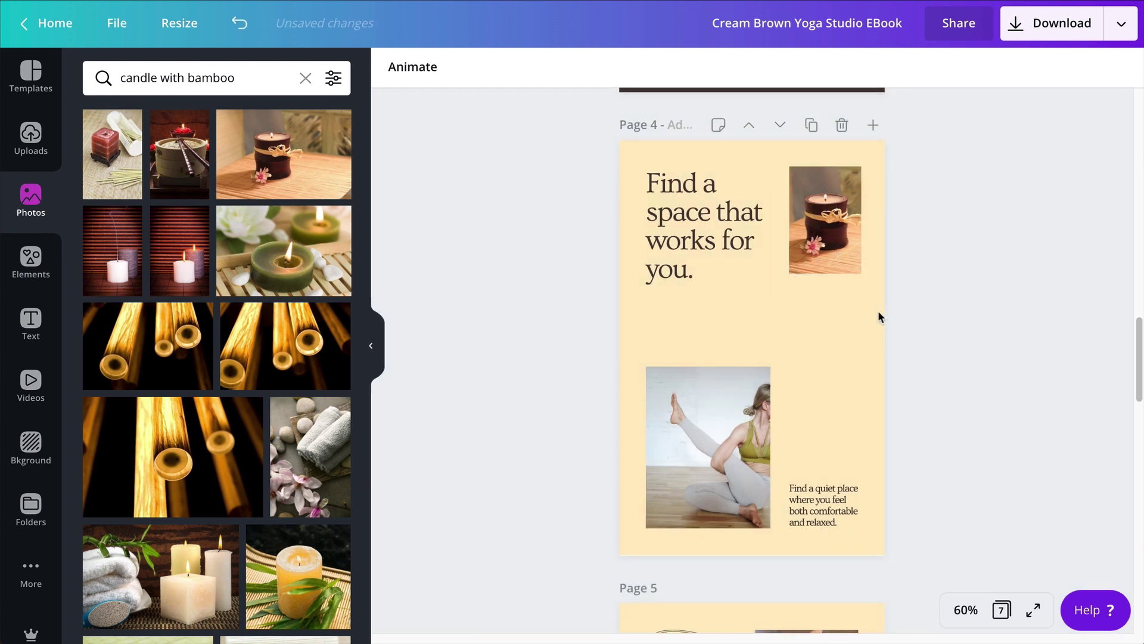
# Search photos for 'woman meditating' and drop one onto page 4's lower leg-stretch image
pyautogui.scroll(-3, 713, 292)
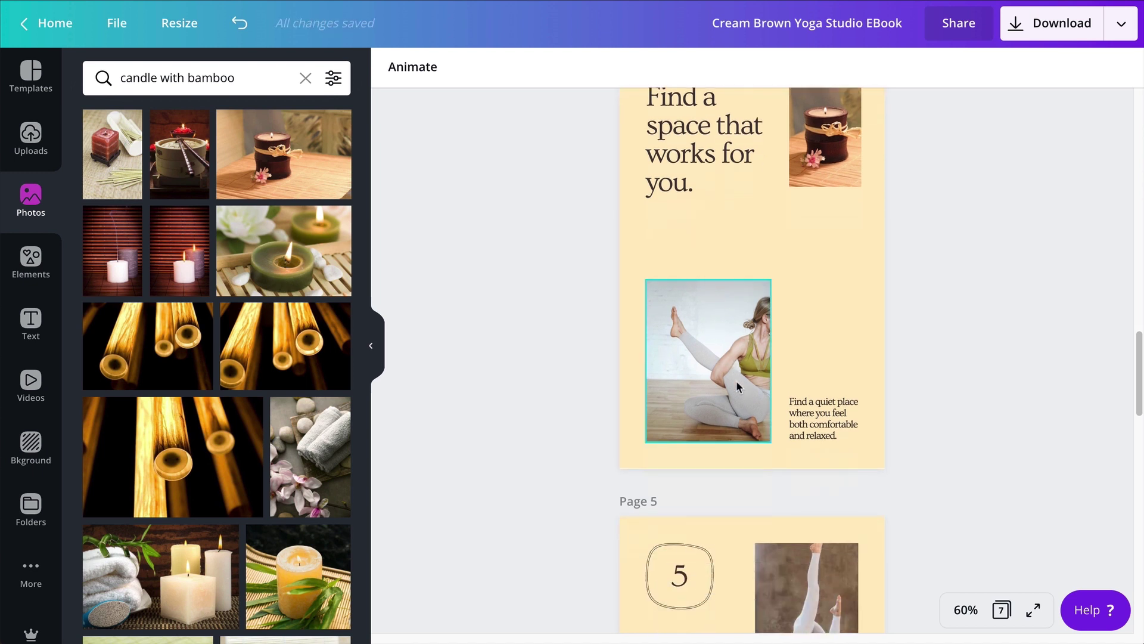
pyautogui.moveTo(243, 75); pyautogui.dragTo(93, 81)
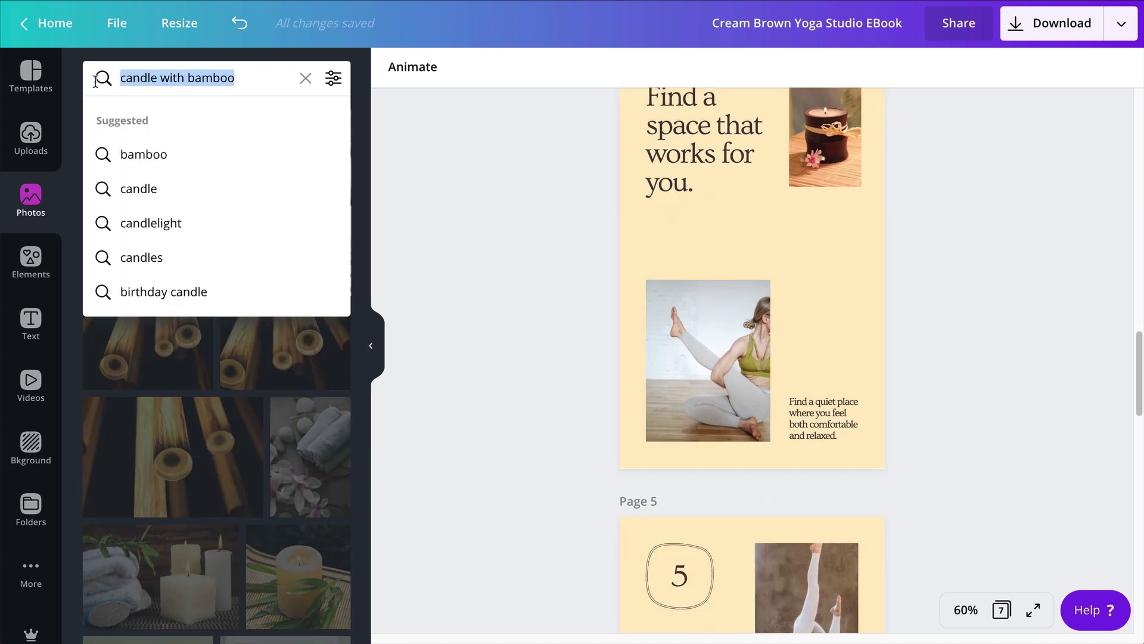
pyautogui.write('wo')
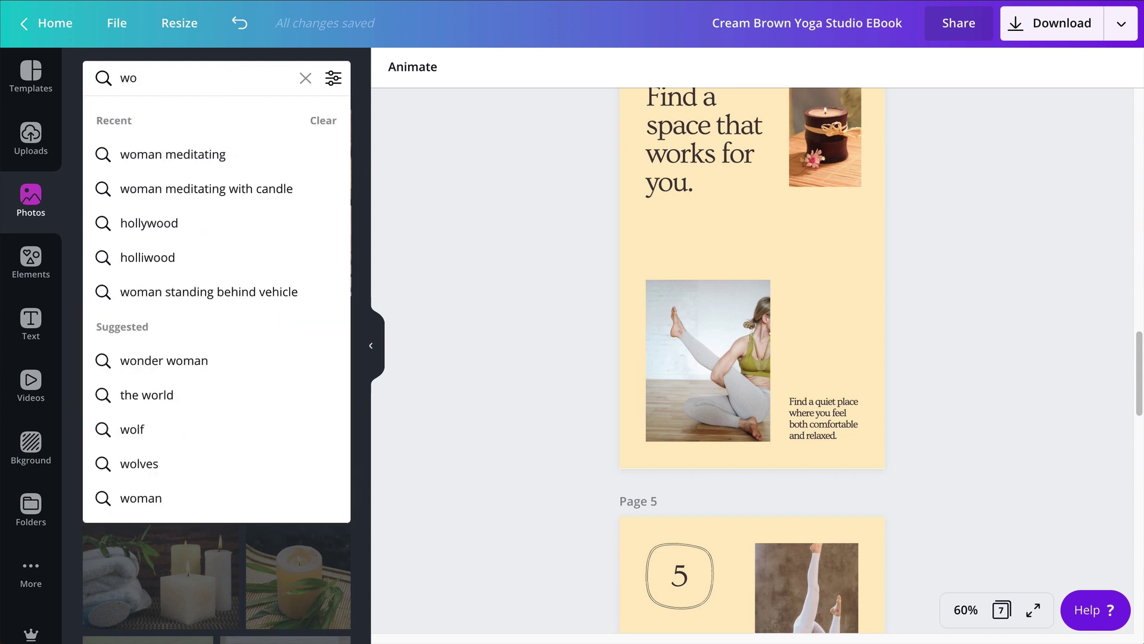
pyautogui.write('man medi')
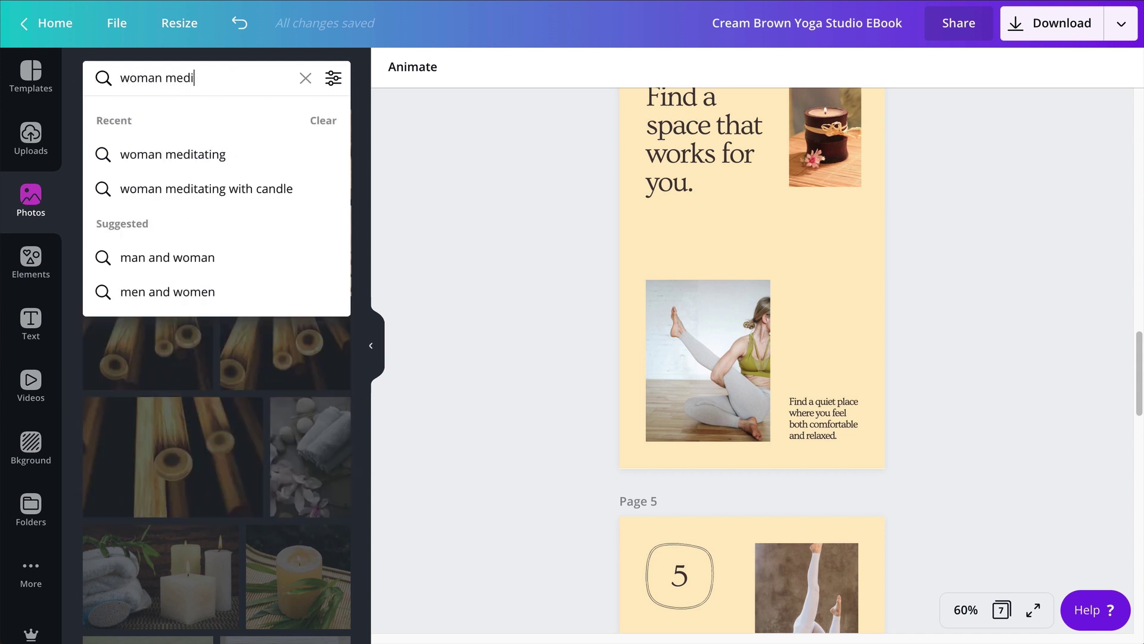
pyautogui.write('tating')
pyautogui.press('Return')
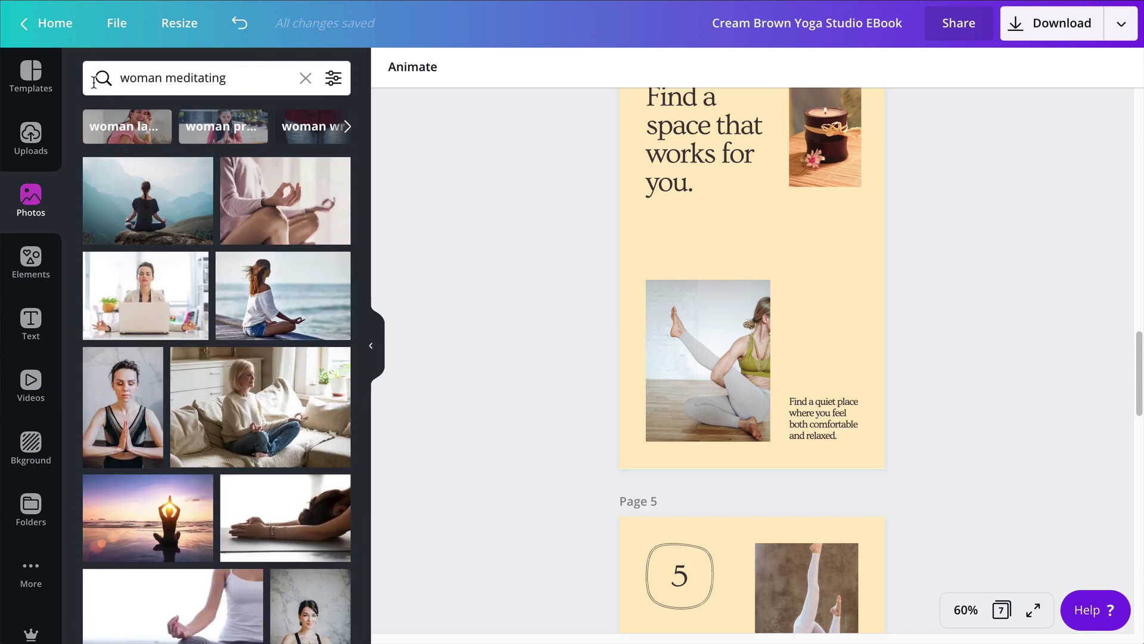
pyautogui.scroll(-5, 94, 115)
pyautogui.moveTo(233, 259); pyautogui.dragTo(695, 345)
# Enlarge the meditation photo within its frame so it fills the frame
pyautogui.doubleClick(695, 348)
pyautogui.click(691, 426)
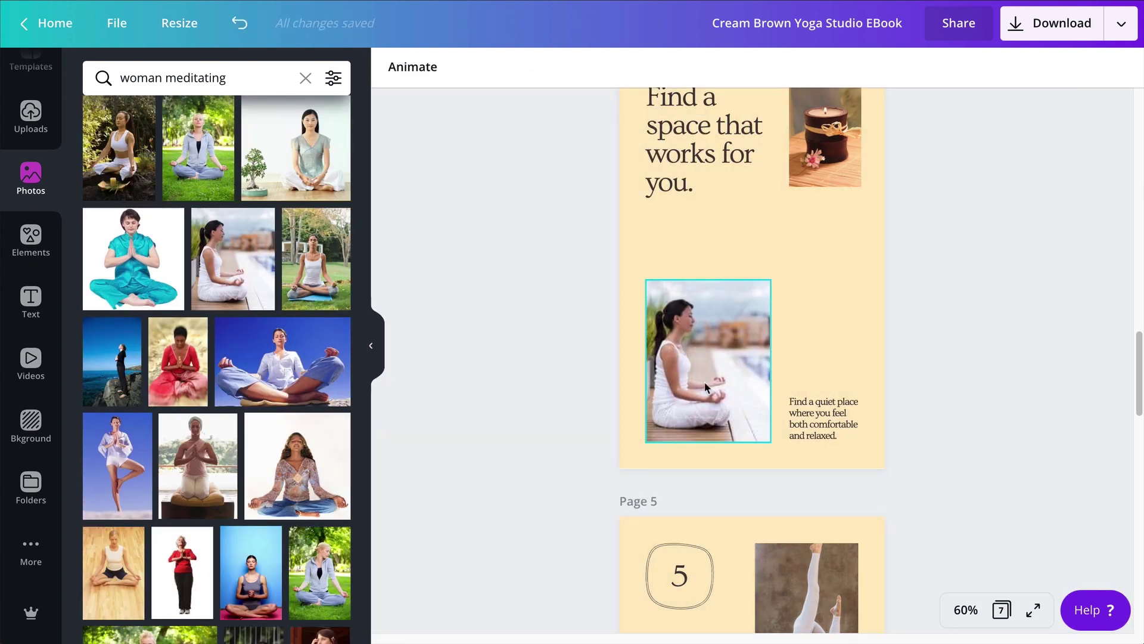
pyautogui.click(711, 396)
pyautogui.doubleClick(675, 350)
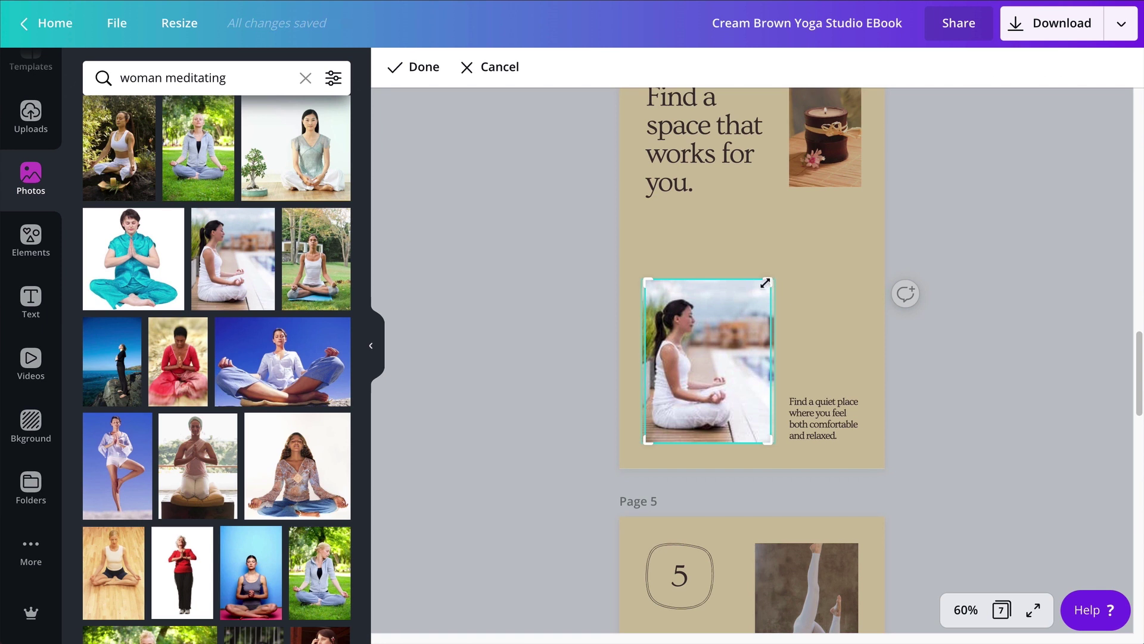
pyautogui.moveTo(765, 283); pyautogui.dragTo(807, 256)
pyautogui.click(579, 385)
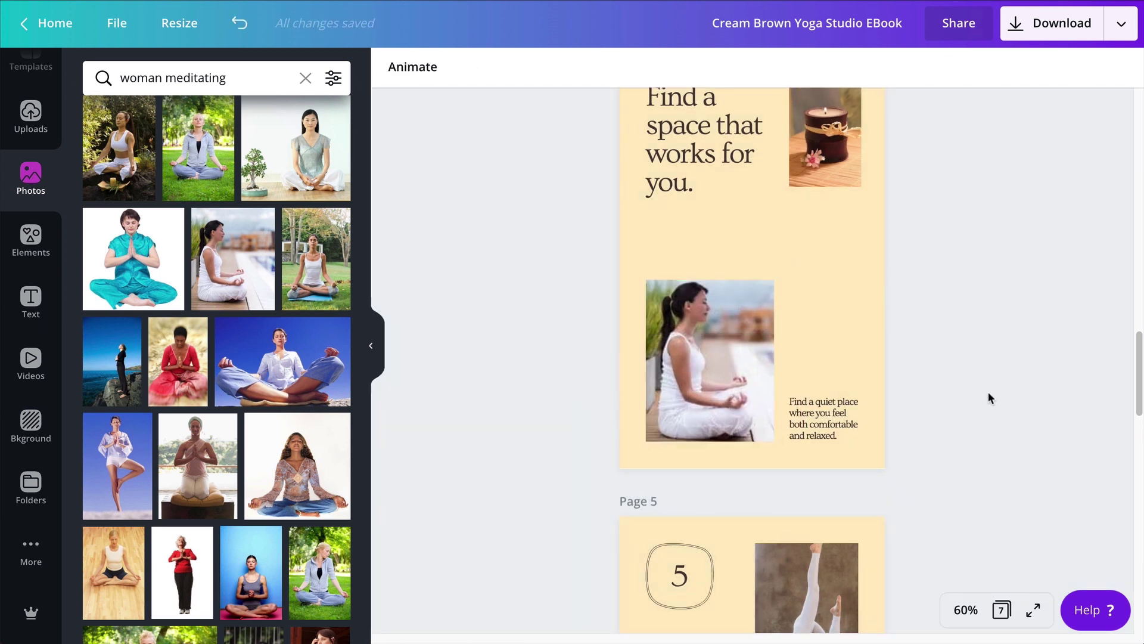
pyautogui.scroll(1, 988, 397)
pyautogui.scroll(-5, 988, 398)
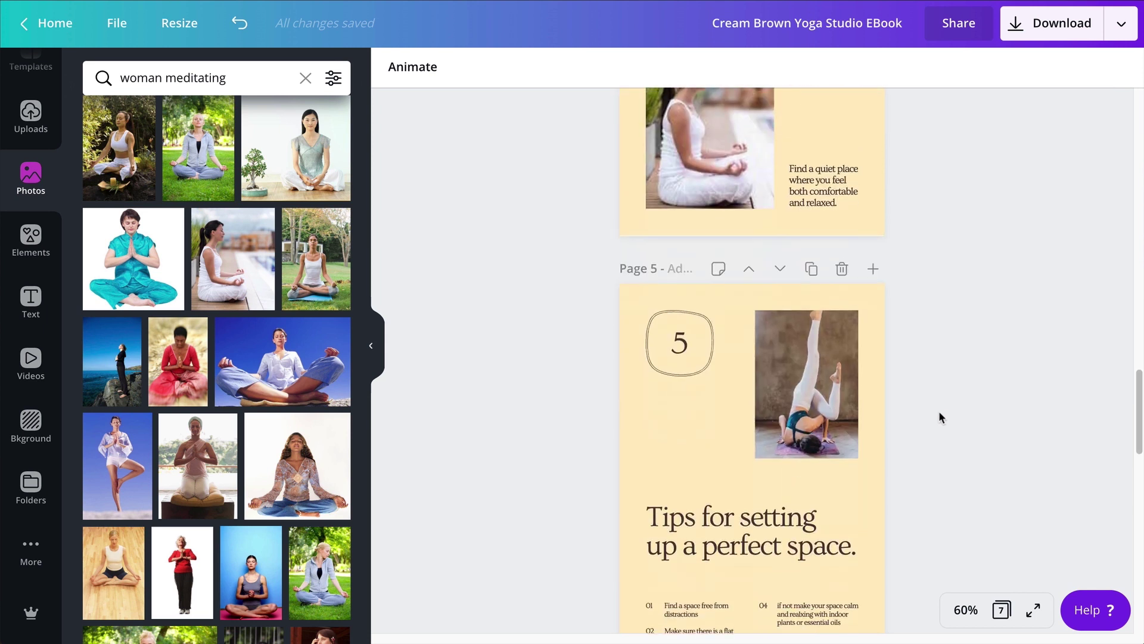
# Swap page 5's headstand photo for the recently used cross-legged meditation photo beside a palm
pyautogui.scroll(-2, 889, 453)
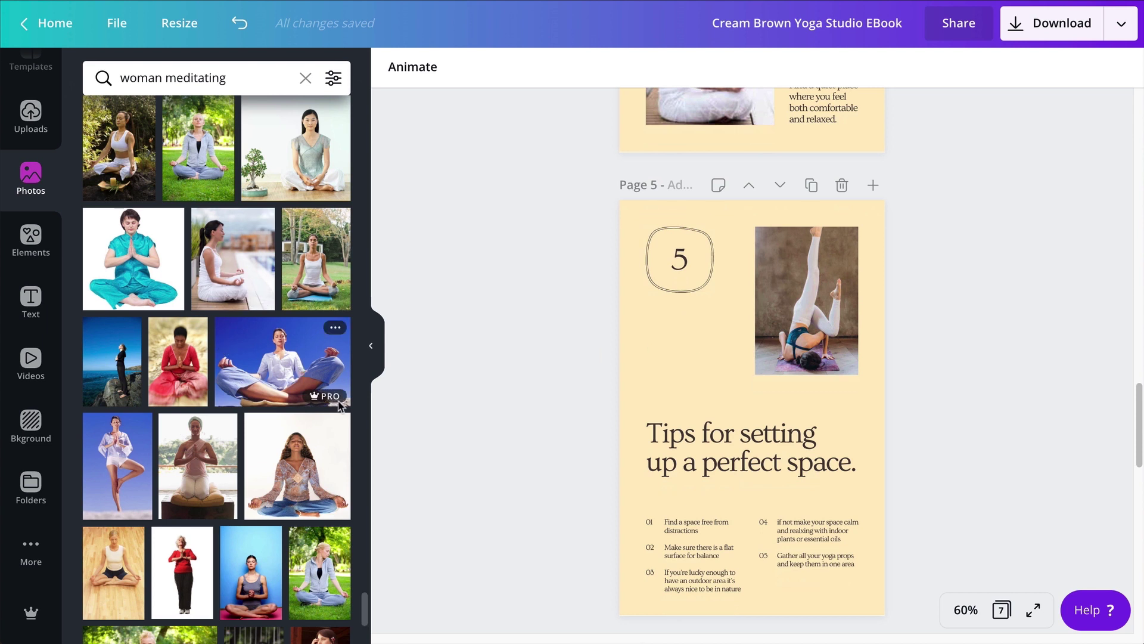
pyautogui.scroll(-15, 207, 376)
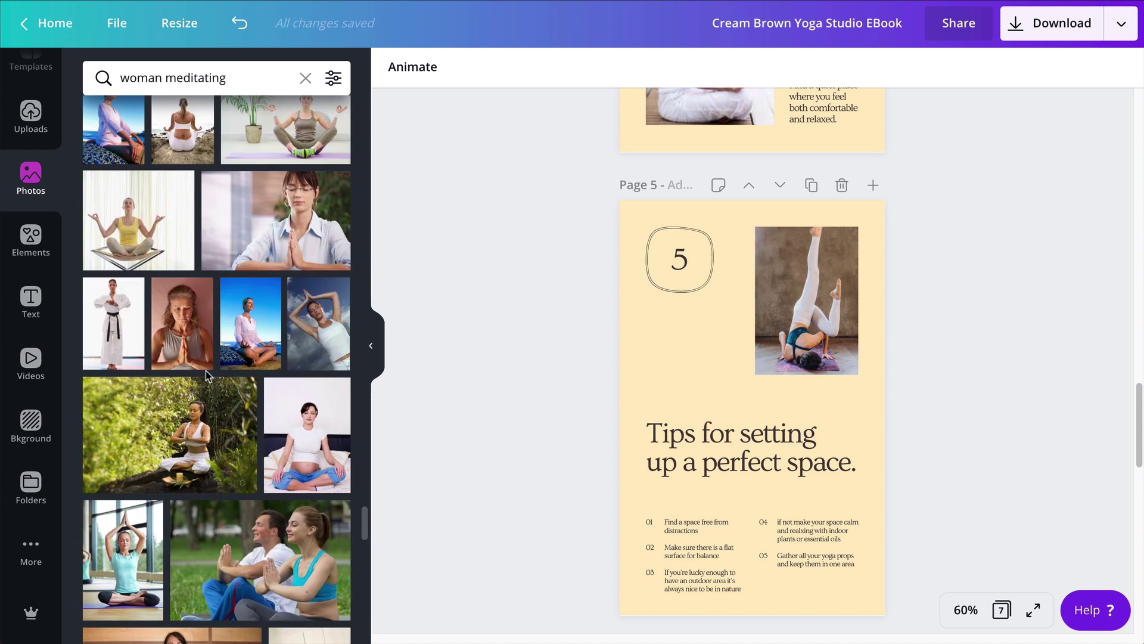
pyautogui.click(36, 178)
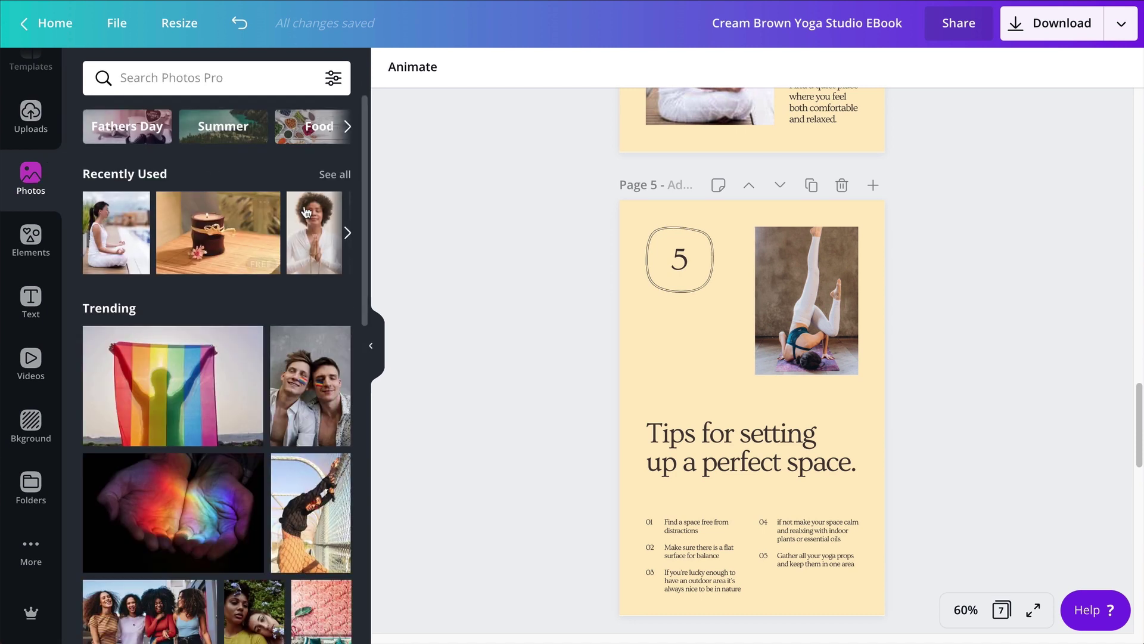
pyautogui.click(348, 238)
pyautogui.click(348, 233)
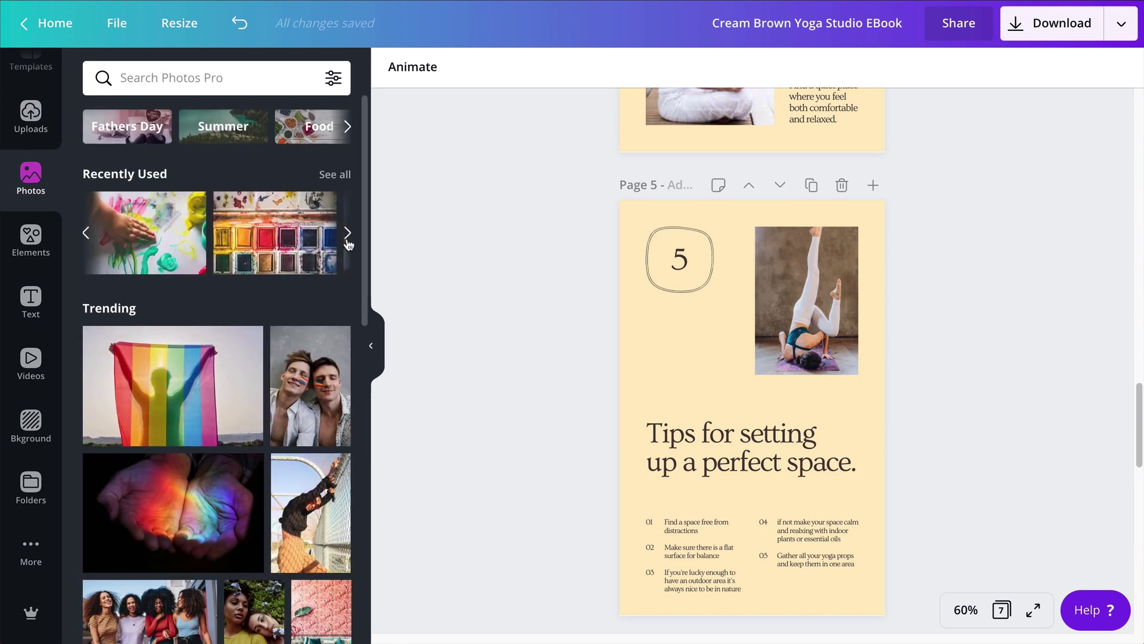
pyautogui.click(87, 234)
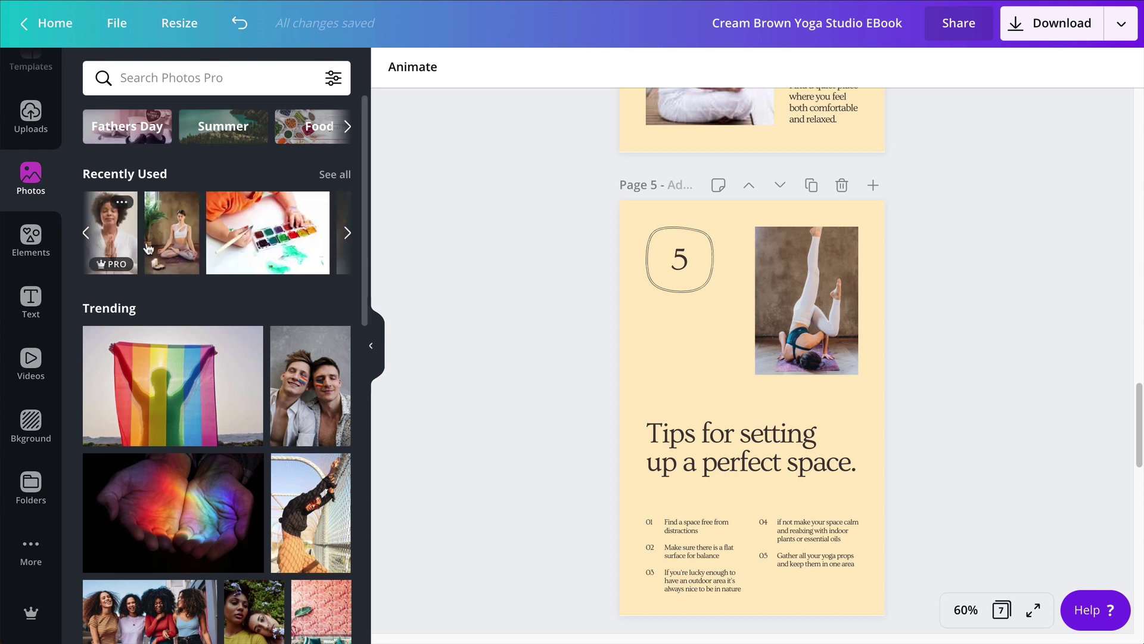
pyautogui.moveTo(173, 241); pyautogui.dragTo(812, 276)
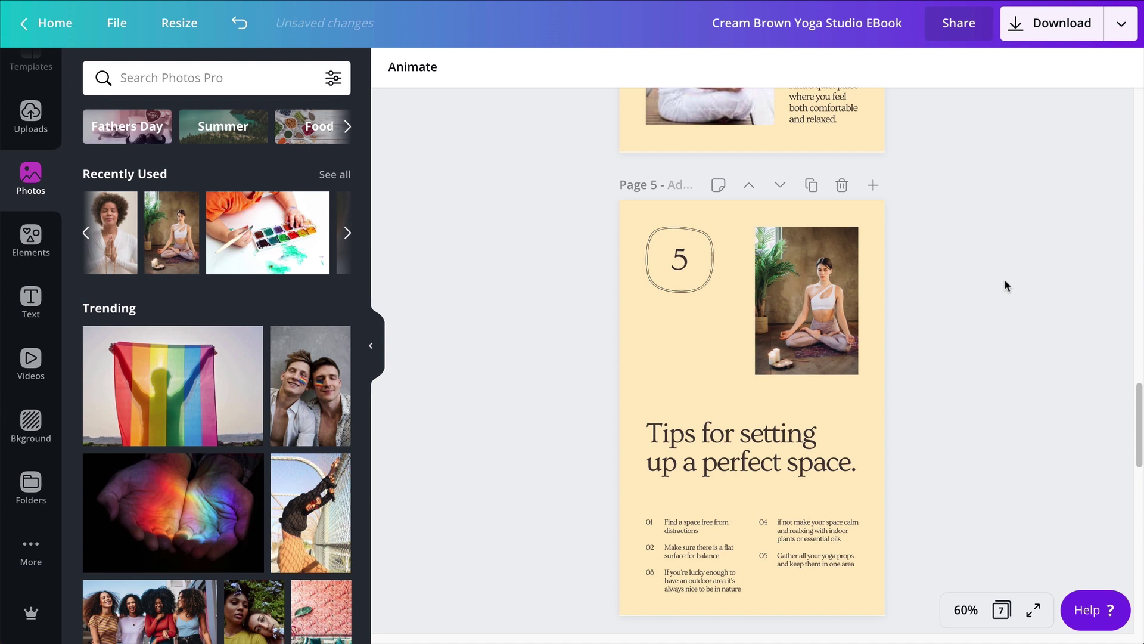
pyautogui.scroll(1, 1004, 289)
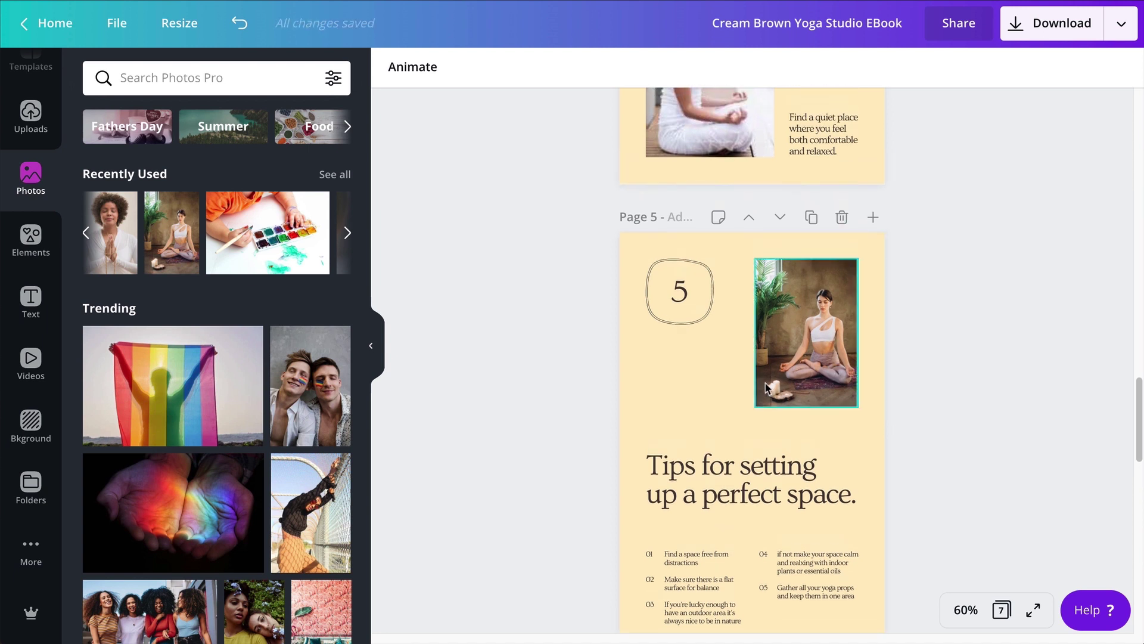
pyautogui.scroll(15, 780, 384)
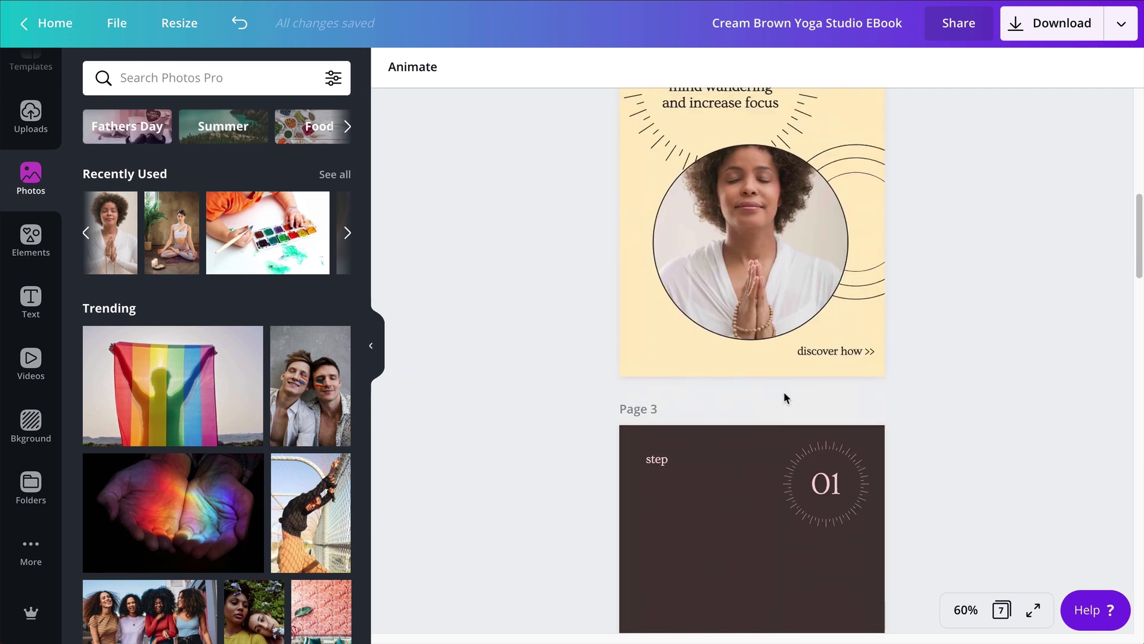
pyautogui.scroll(-13, 787, 393)
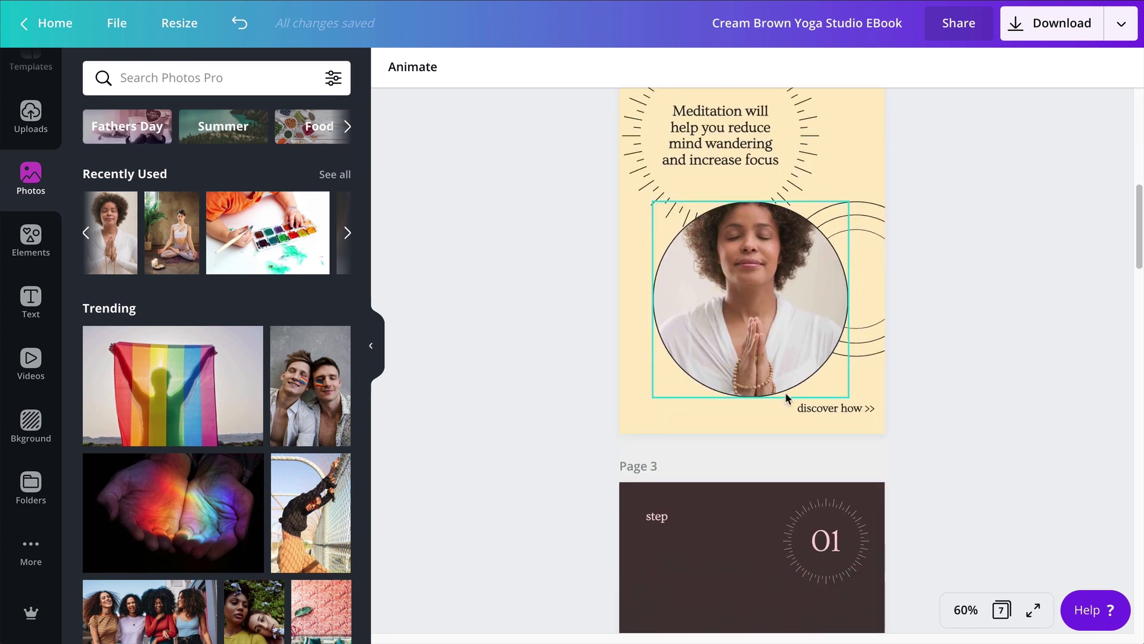
pyautogui.scroll(-3, 782, 393)
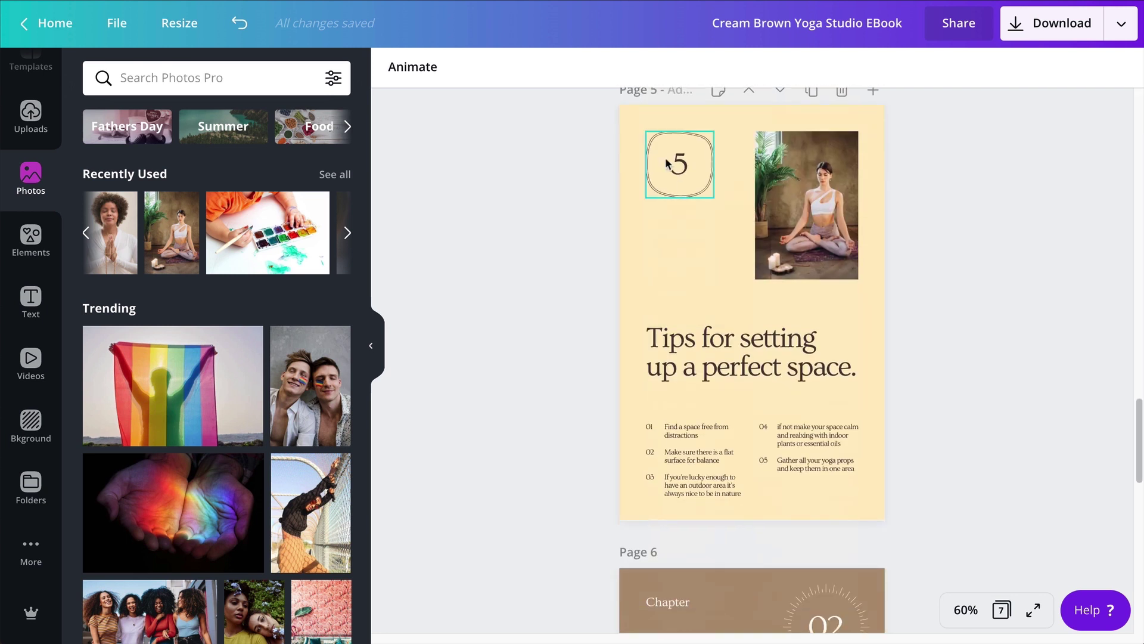
# Paste the '5 Tips' heading from the notes into page 5's title and delete the leading 5
pyautogui.click(694, 357)
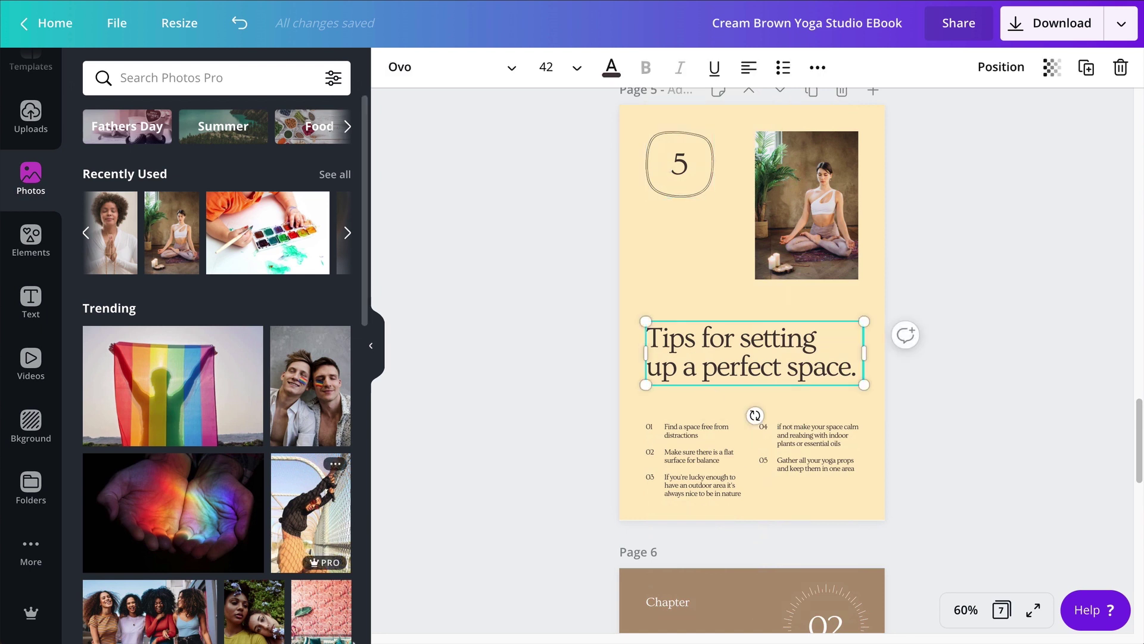
pyautogui.moveTo(898, 633)
pyautogui.click(462, 615)
pyautogui.moveTo(379, 295); pyautogui.dragTo(719, 300)
pyautogui.press('super+c')
pyautogui.press('super+Tab')
pyautogui.press('super+v')
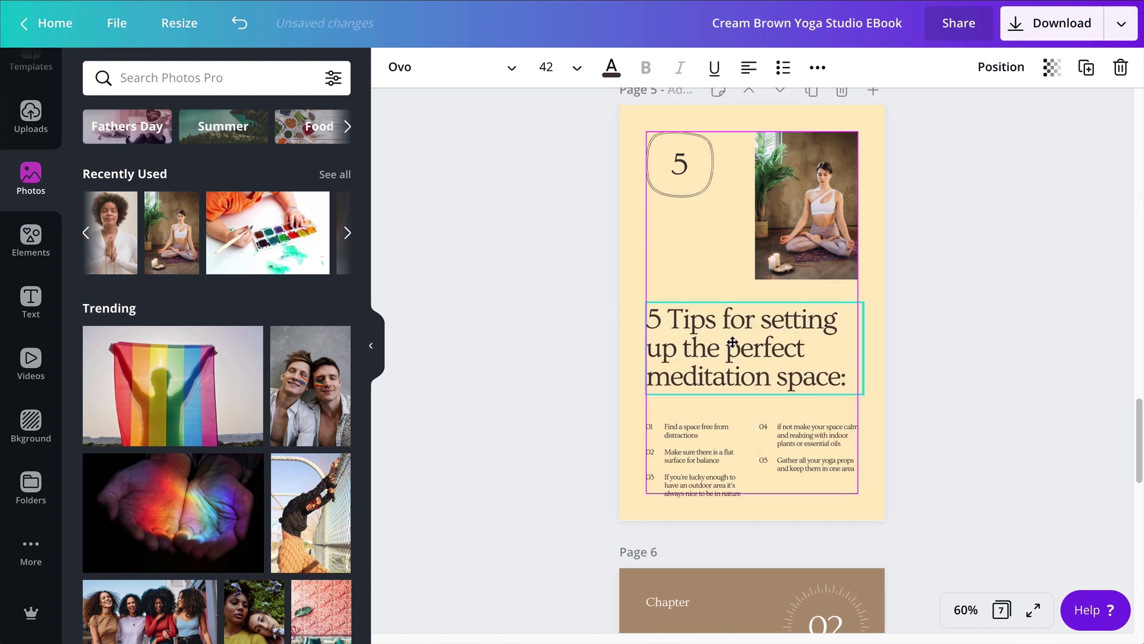
pyautogui.click(454, 205)
pyautogui.click(662, 330)
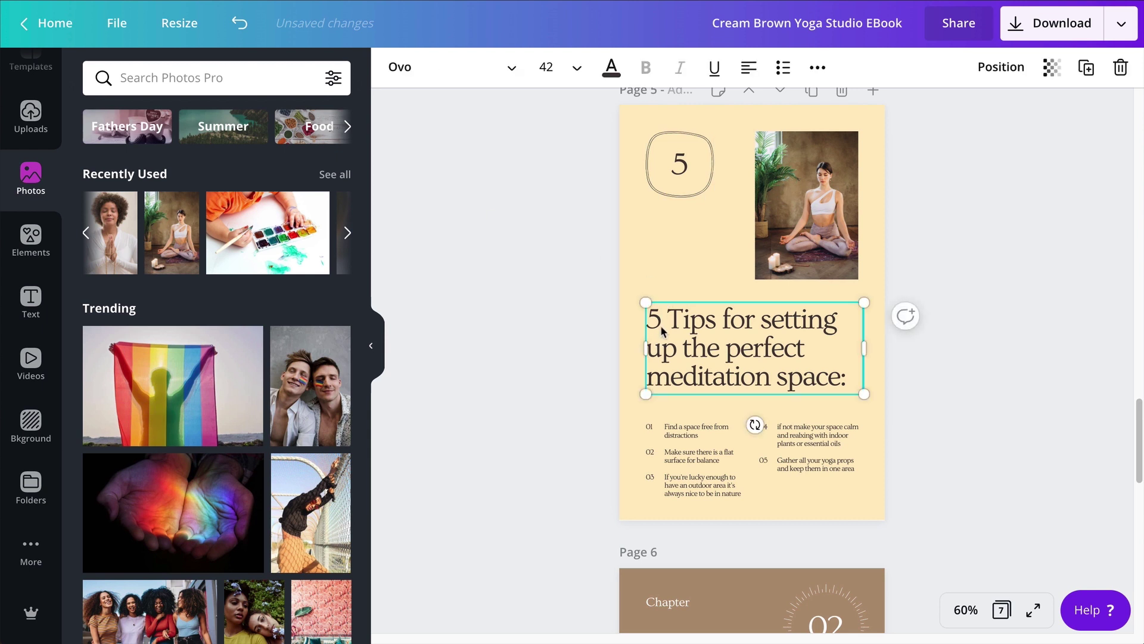
pyautogui.press('BackSpace')
pyautogui.press('BackSpace')
# Move the circled 5 badge down to sit just above the title
pyautogui.click(567, 249)
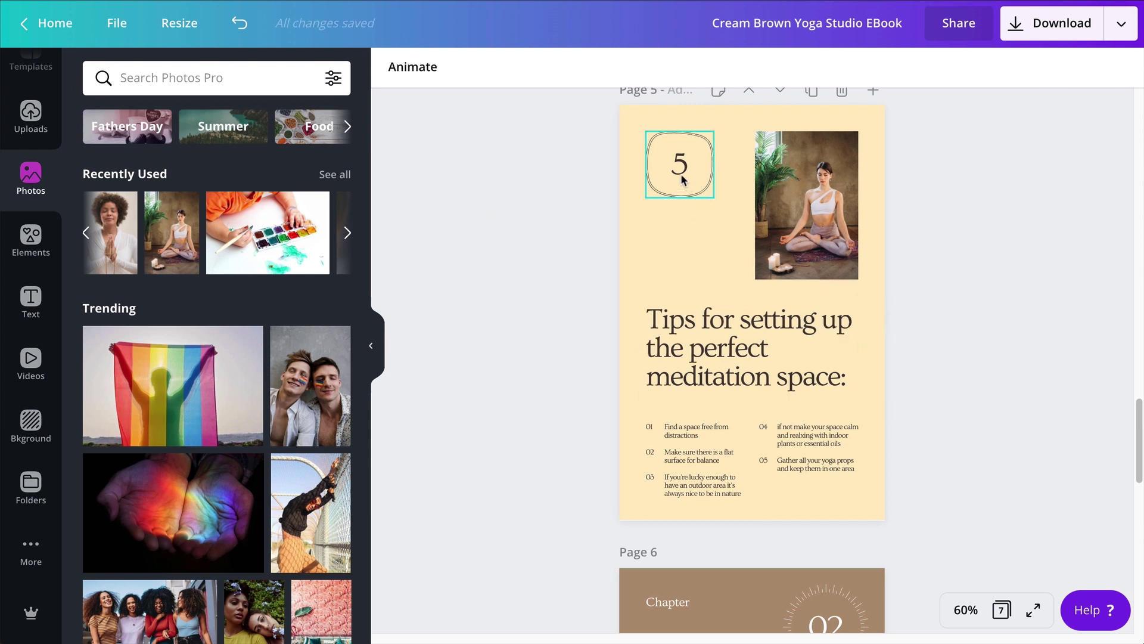
pyautogui.moveTo(679, 164); pyautogui.dragTo(673, 266)
pyautogui.click(574, 323)
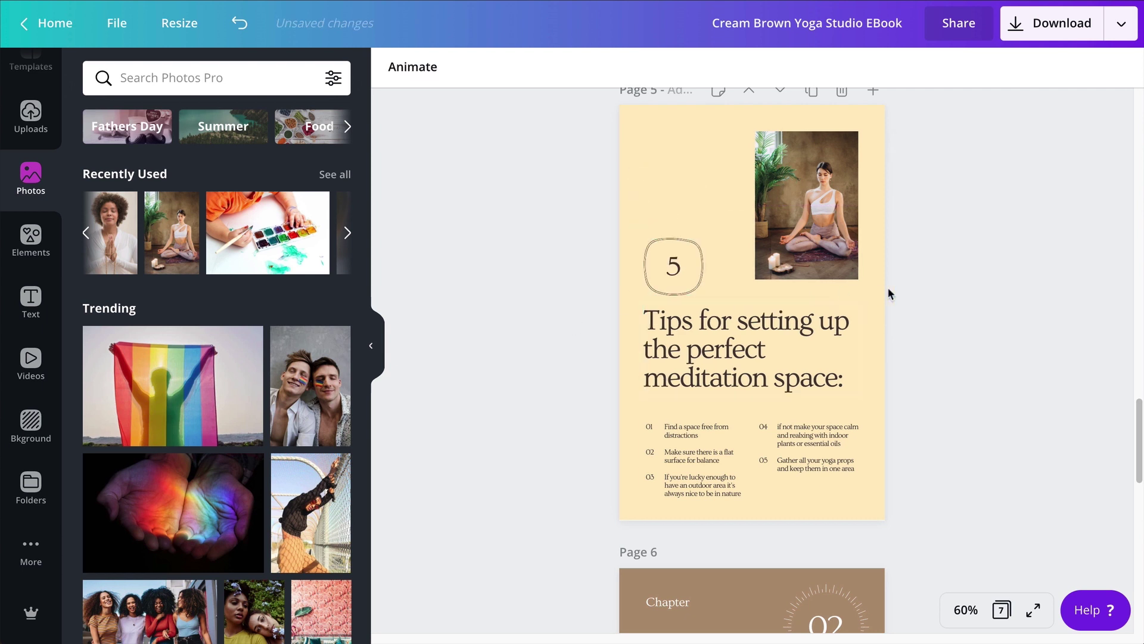
pyautogui.scroll(-1, 864, 357)
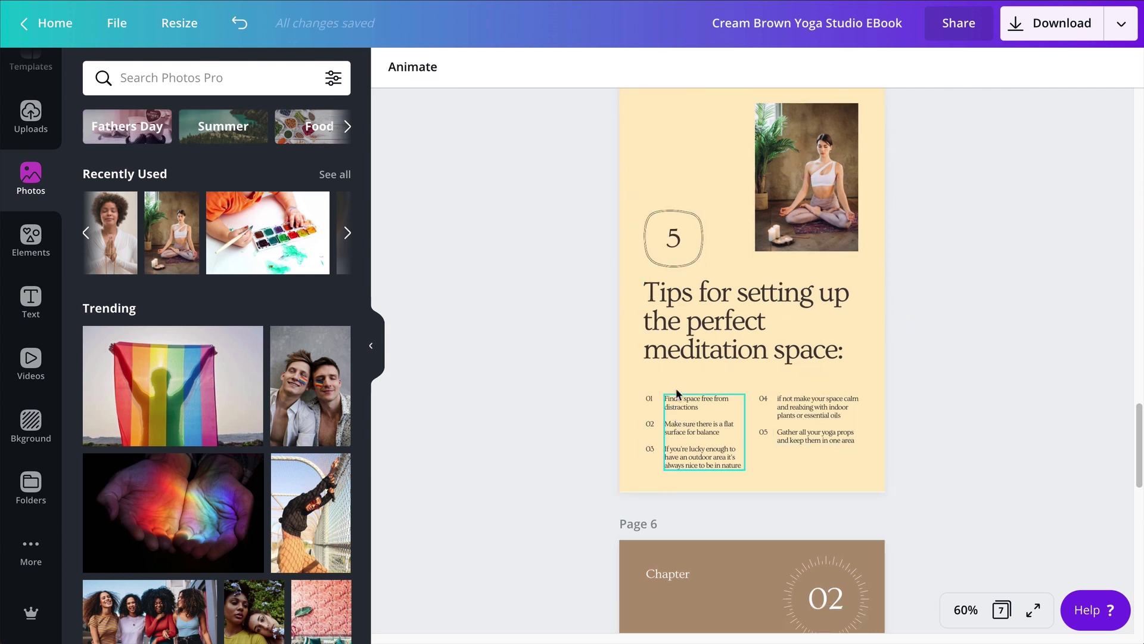
pyautogui.scroll(-1, 732, 426)
pyautogui.scroll(-2, 732, 426)
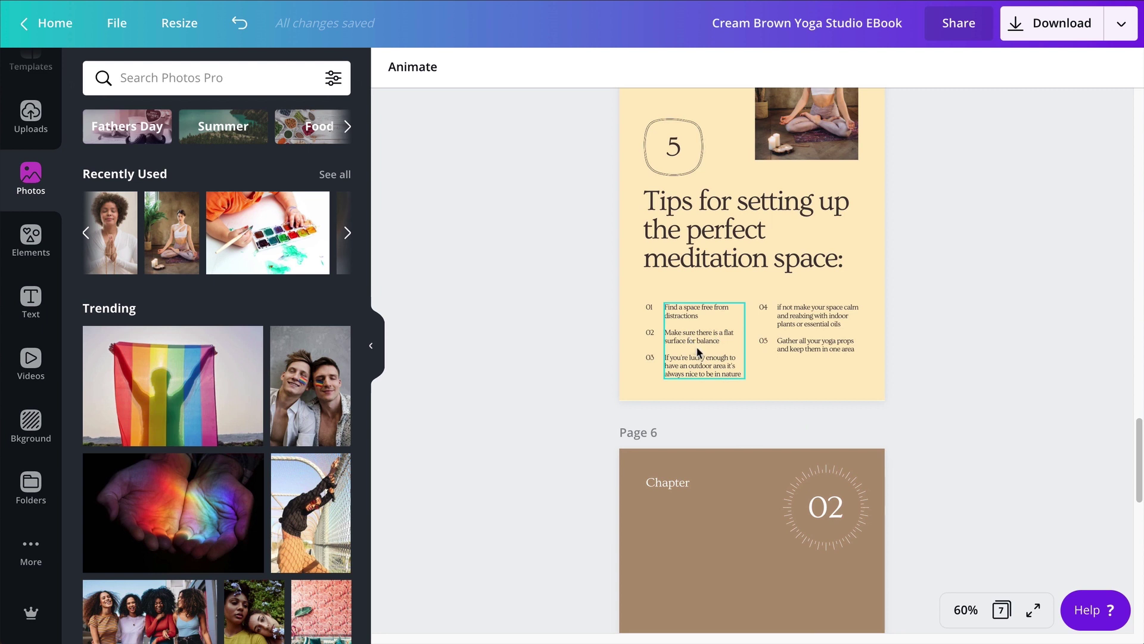
pyautogui.scroll(1, 700, 352)
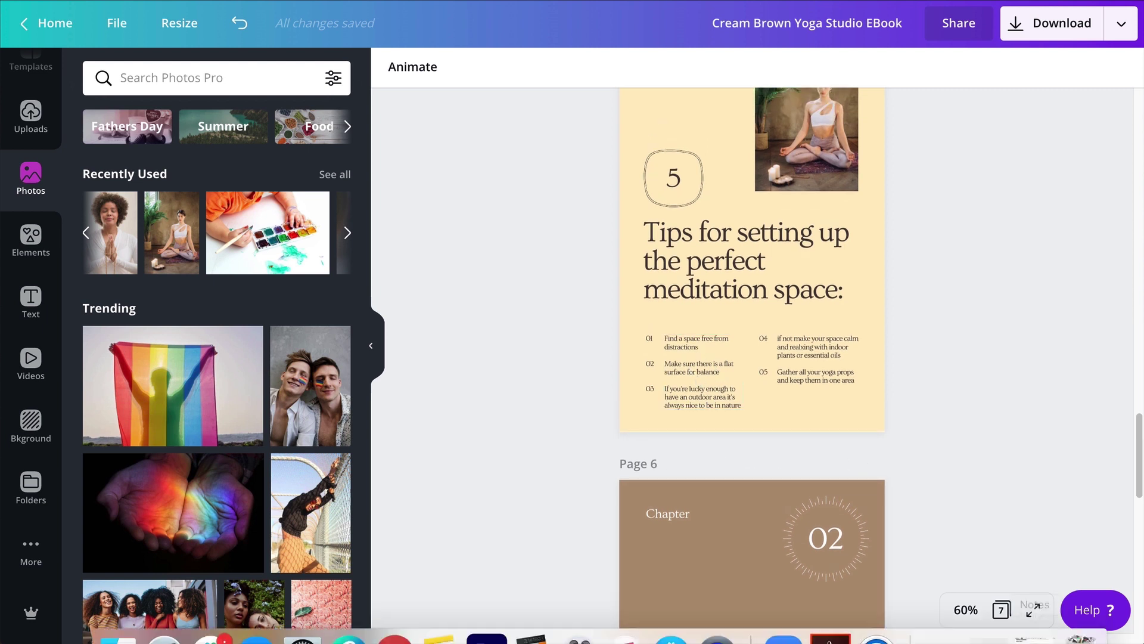
# Paste the notes' tip wording into page 5's list so tip 05 mentions meditation props
pyautogui.click(1013, 614)
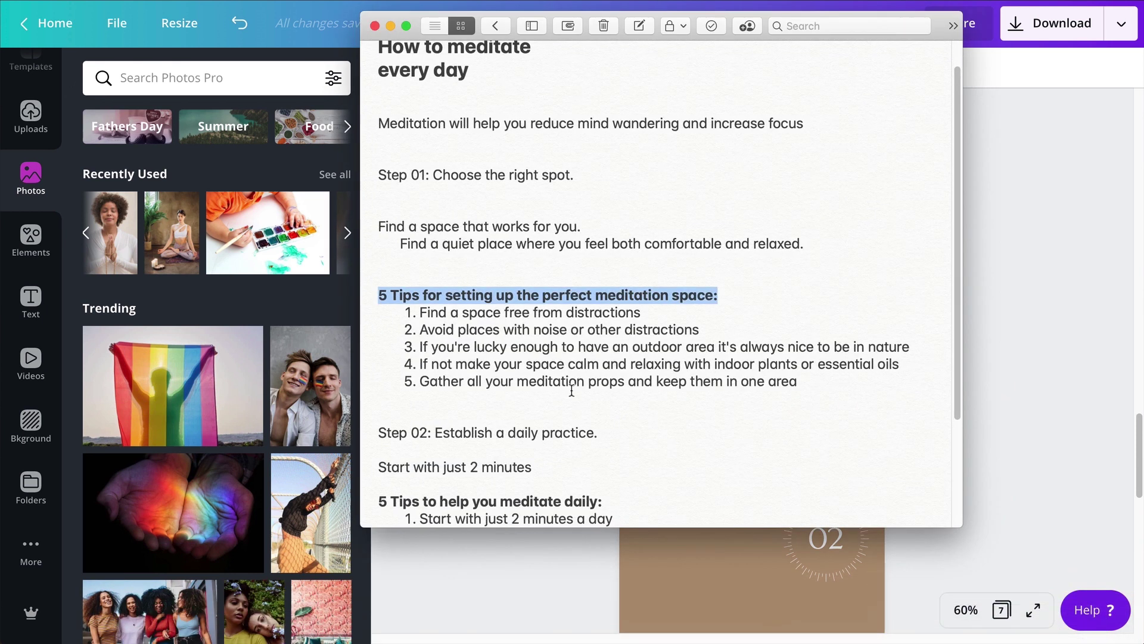
pyautogui.moveTo(798, 382); pyautogui.dragTo(409, 317)
pyautogui.click(486, 312)
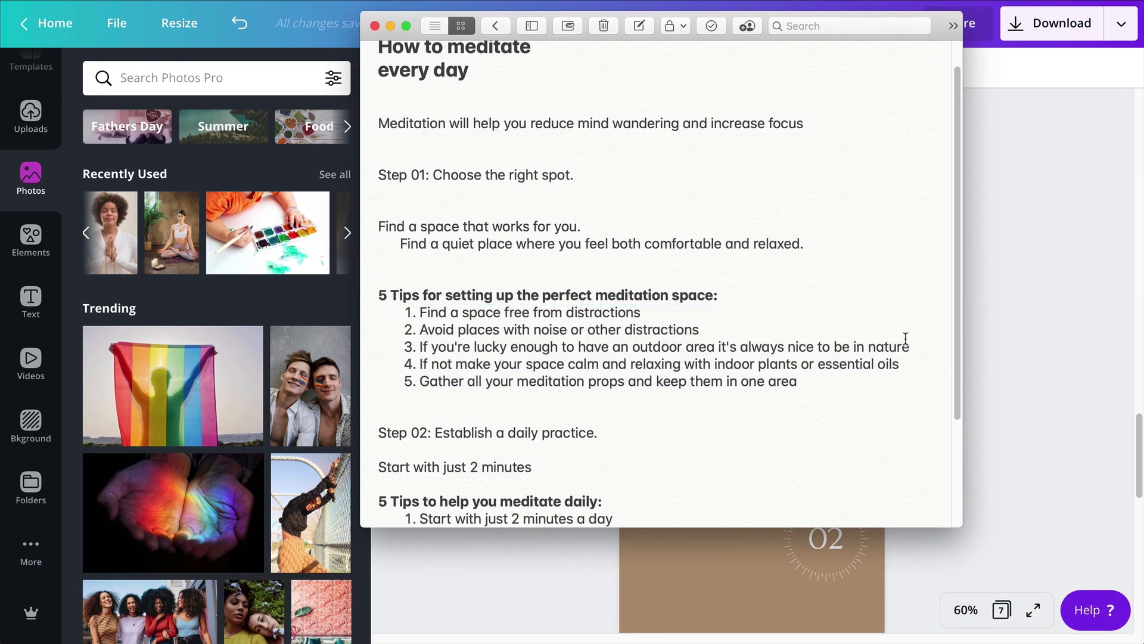
pyautogui.press('super+tab')
pyautogui.click(693, 387)
pyautogui.press('super+plus')
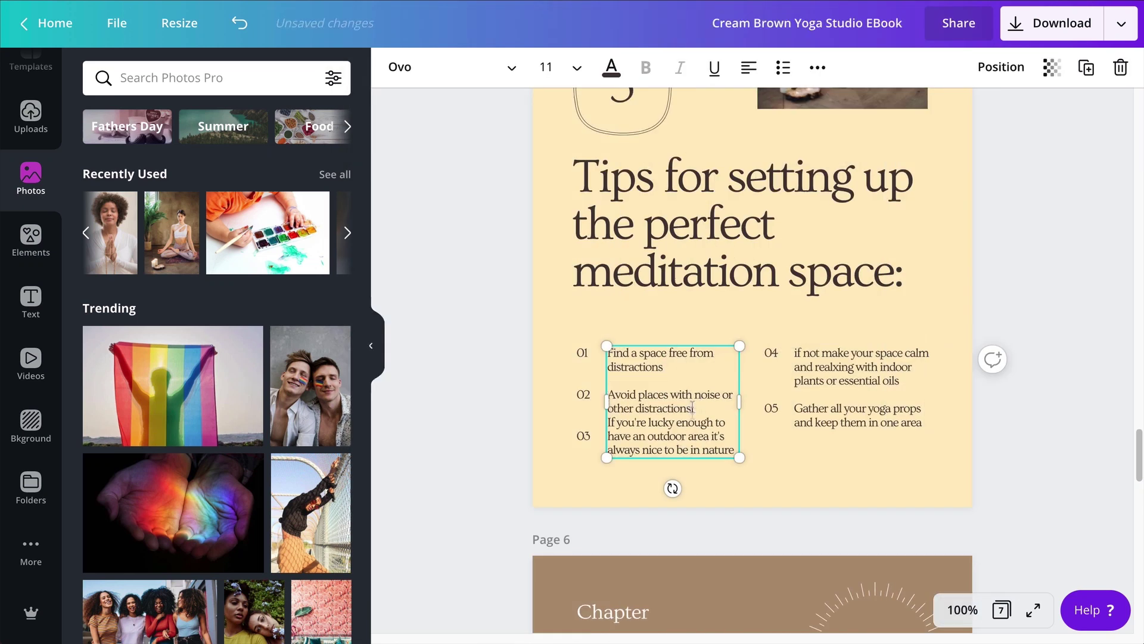
pyautogui.press('super+tab')
pyautogui.press('super+tab')
pyautogui.click(858, 387)
pyautogui.hotkey('ctrl', 'v')
pyautogui.press('super+minus')
pyautogui.click(858, 411)
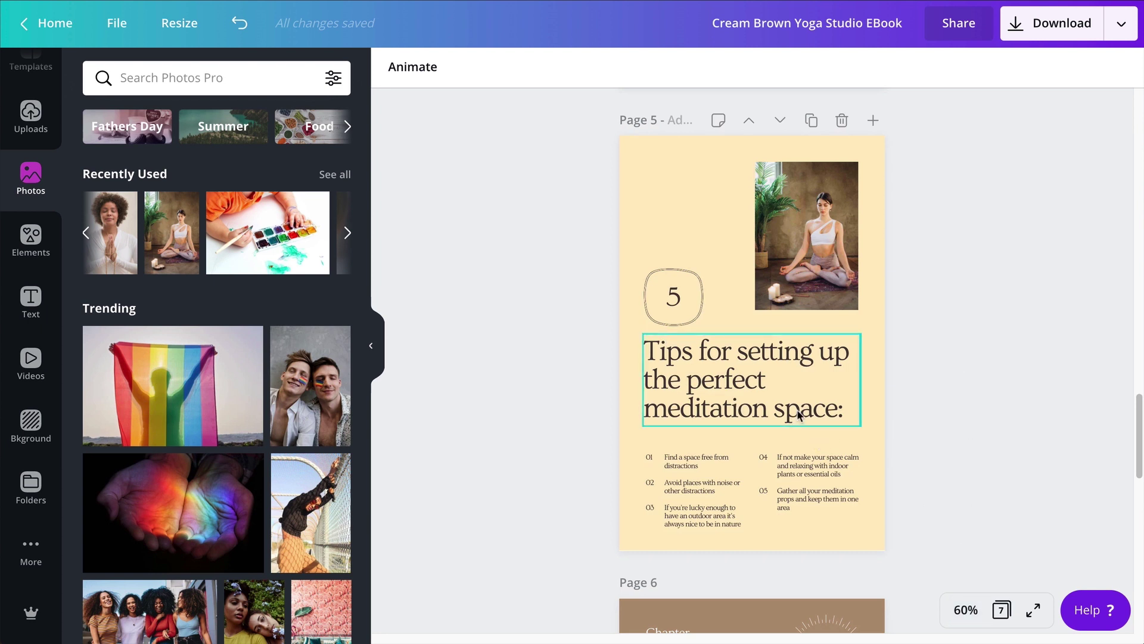
# Change page 6's label from 'Chapter' to 'Step' and retitle it 'Establish a daily practice'
pyautogui.scroll(-4, 781, 428)
pyautogui.scroll(-2, 789, 410)
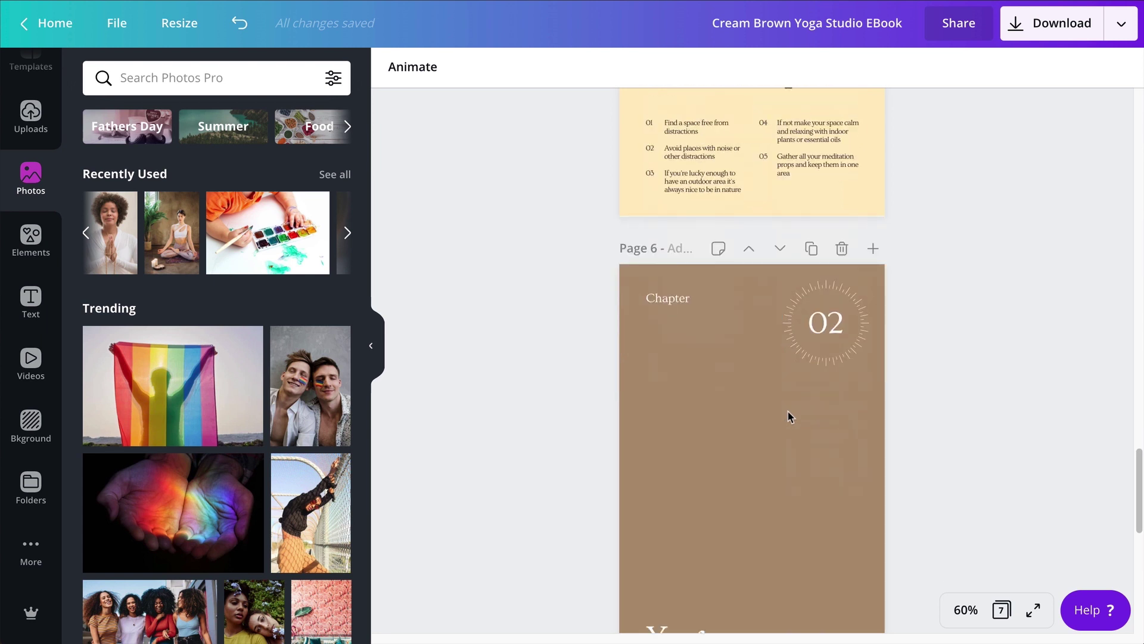
pyautogui.scroll(-1, 788, 412)
pyautogui.doubleClick(660, 244)
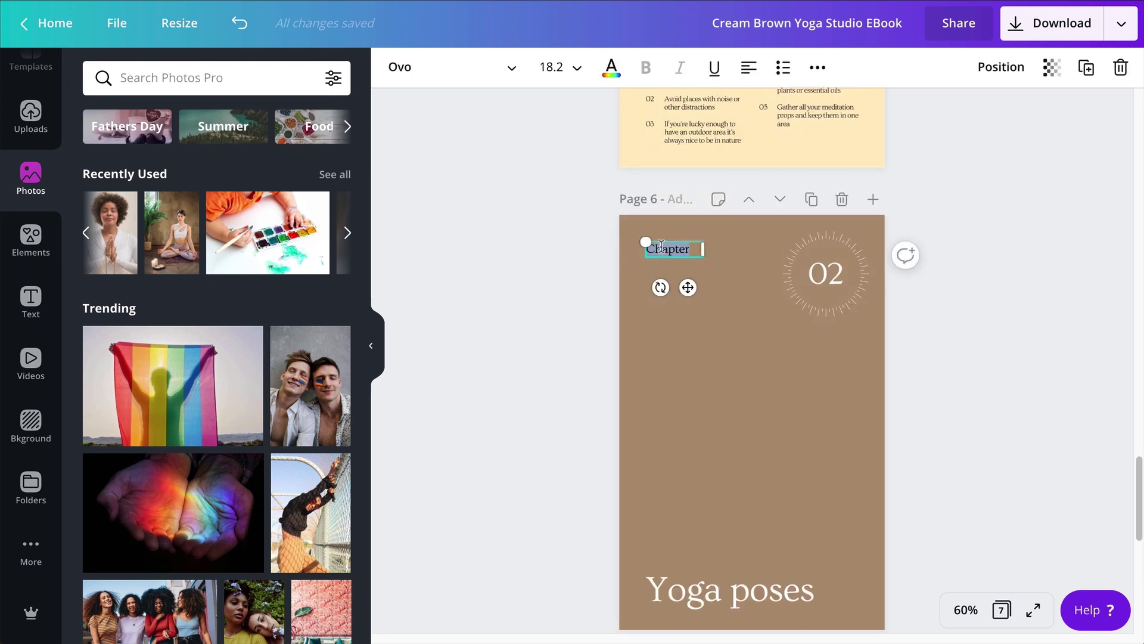
pyautogui.write('Step')
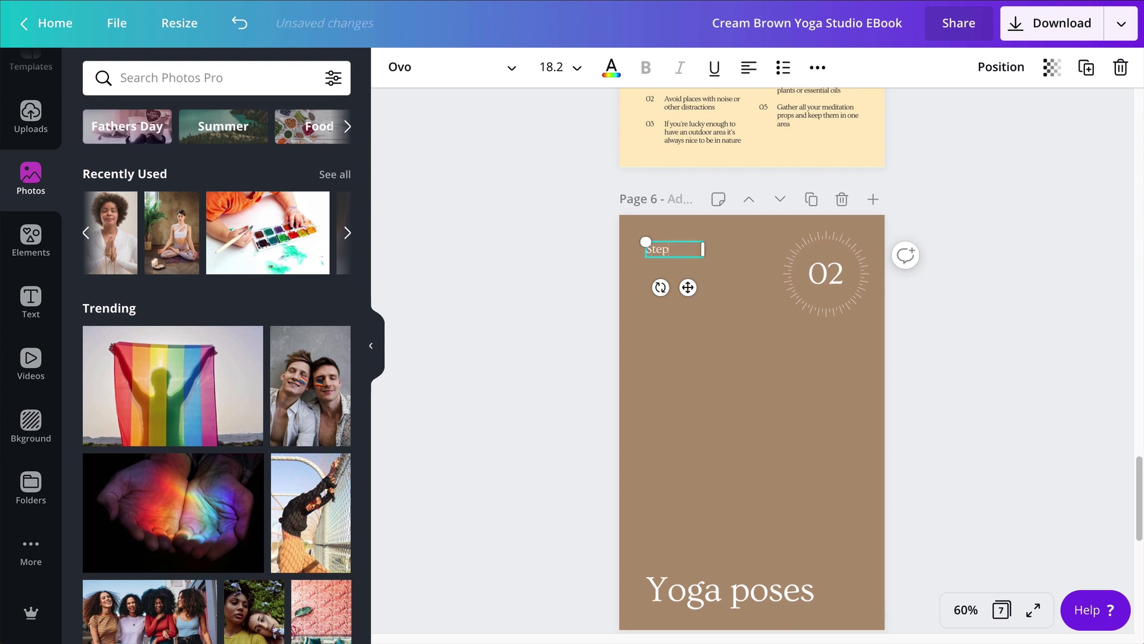
pyautogui.tripleClick(730, 590)
pyautogui.write('Establish a daily pr')
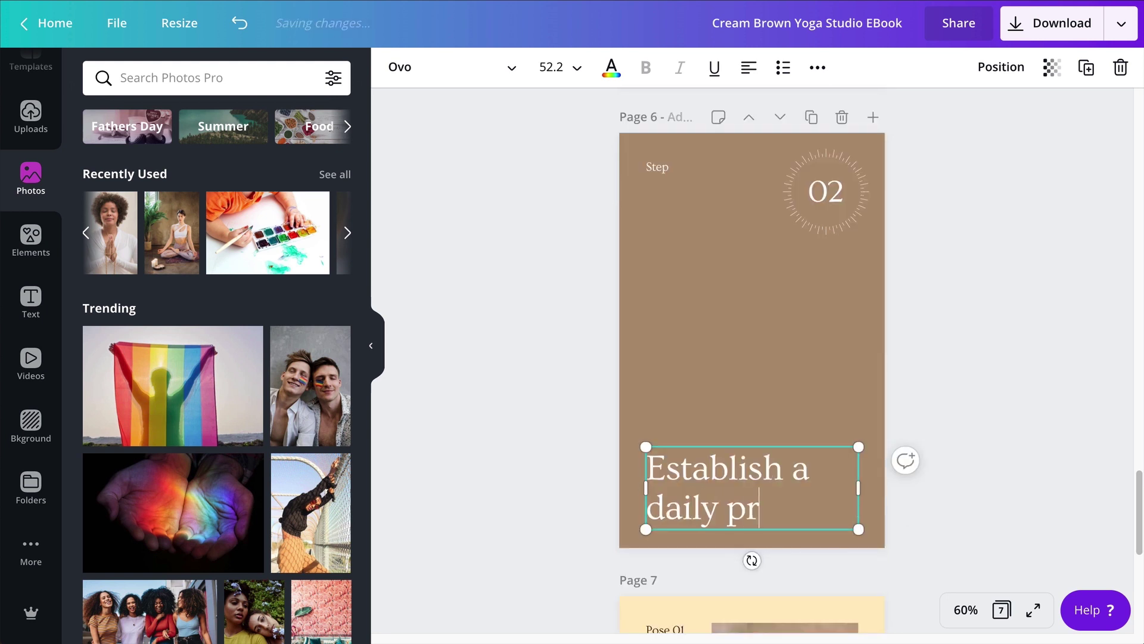
pyautogui.write('actice')
# Copy the line 'Start with just 2 minutes' from the meditation notes
pyautogui.click(965, 329)
pyautogui.scroll(-4, 712, 373)
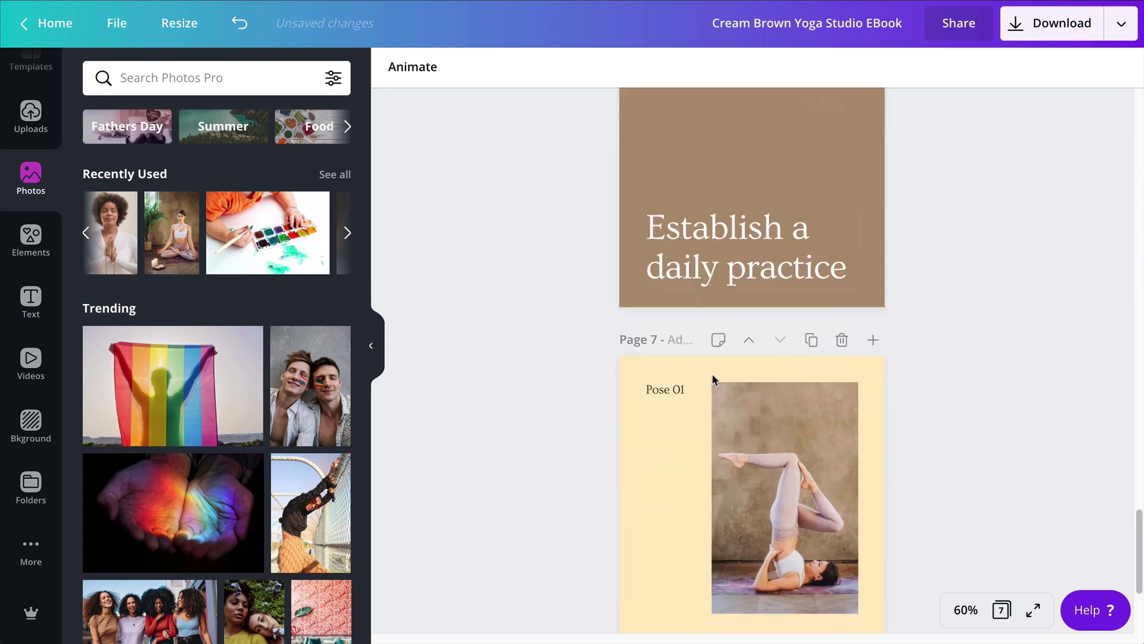
pyautogui.scroll(5, 713, 374)
pyautogui.scroll(-5, 712, 373)
pyautogui.scroll(-2, 712, 374)
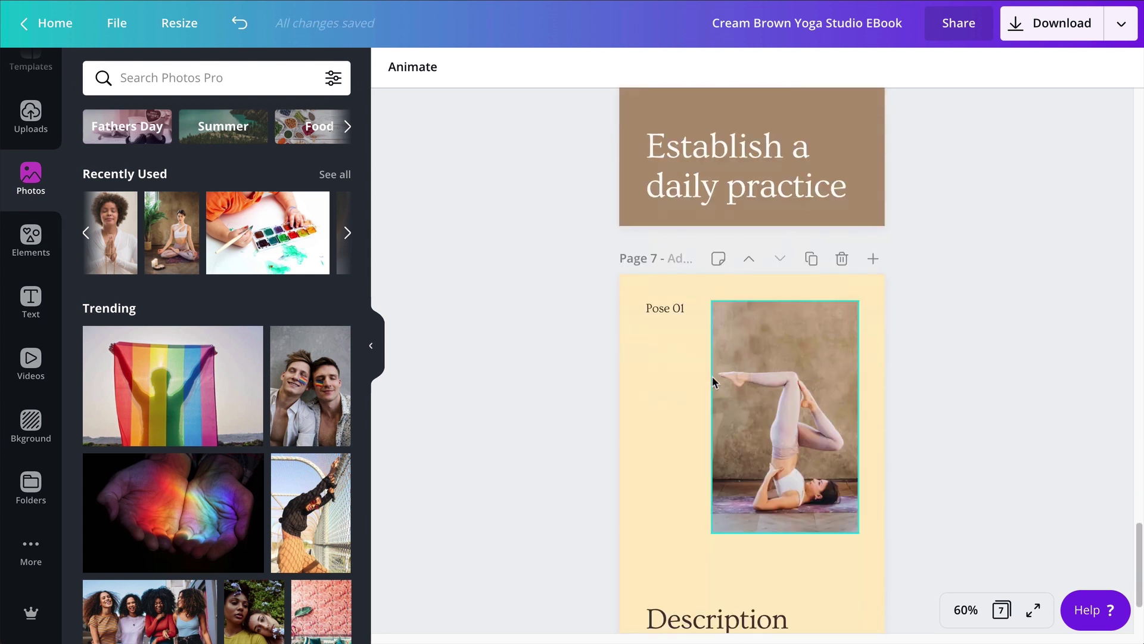
pyautogui.scroll(-2, 713, 377)
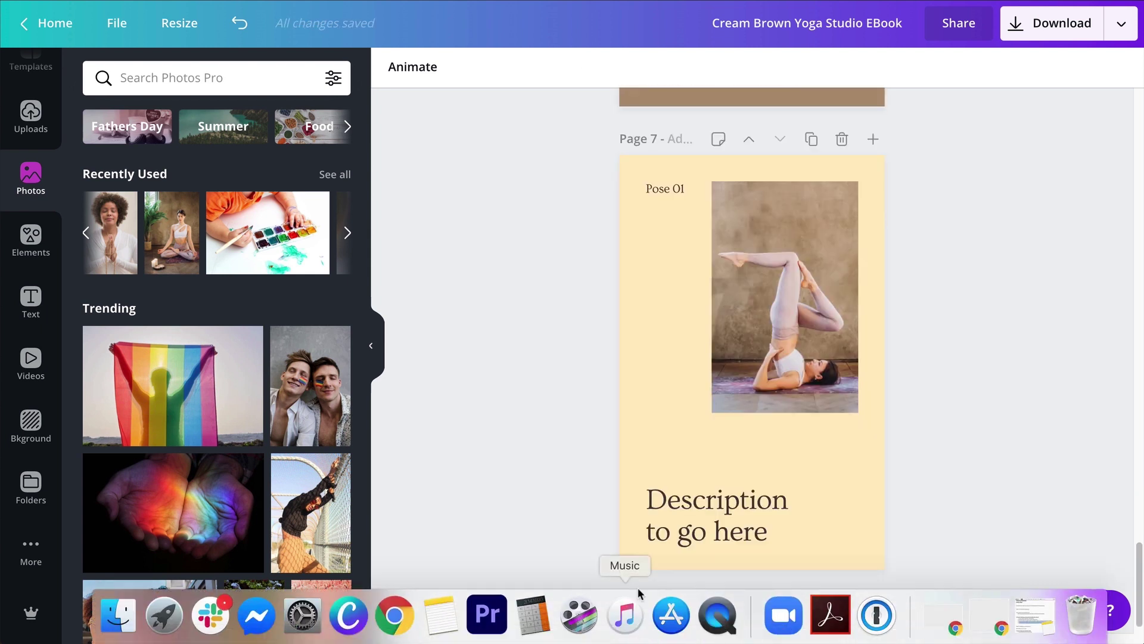
pyautogui.press('super+Tab')
pyautogui.moveTo(540, 322); pyautogui.dragTo(370, 322)
pyautogui.hotkey('ctrl', 'c')
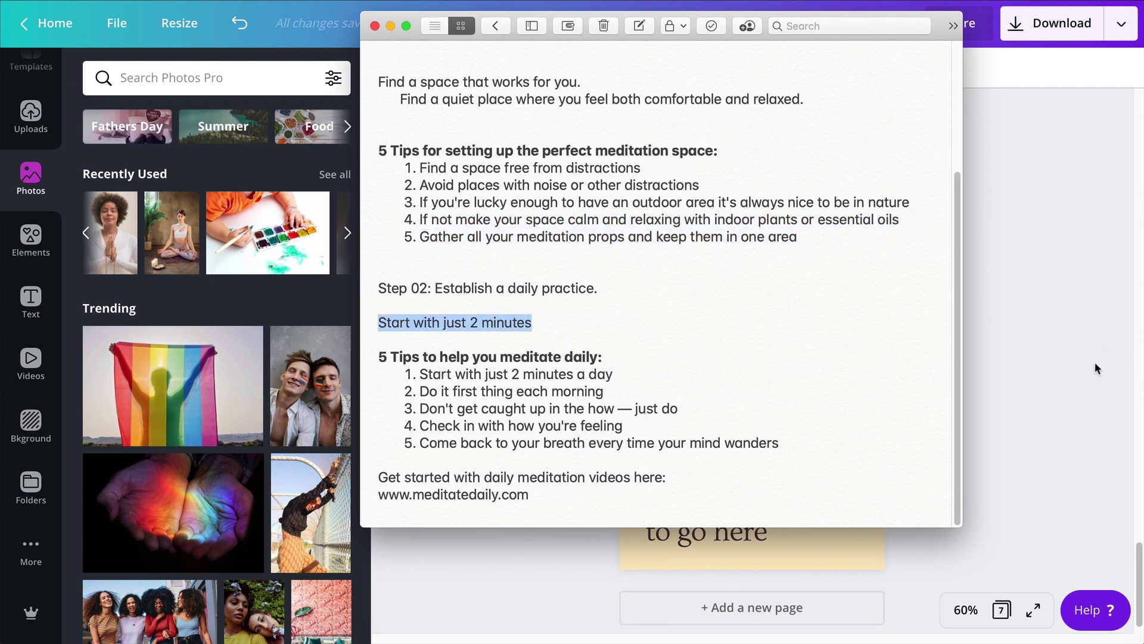
pyautogui.press('super+Tab')
# Paste it over page 7's description, break before '2', nudge it up, and delete 'Pose 01'
pyautogui.click(699, 519)
pyautogui.click(699, 520)
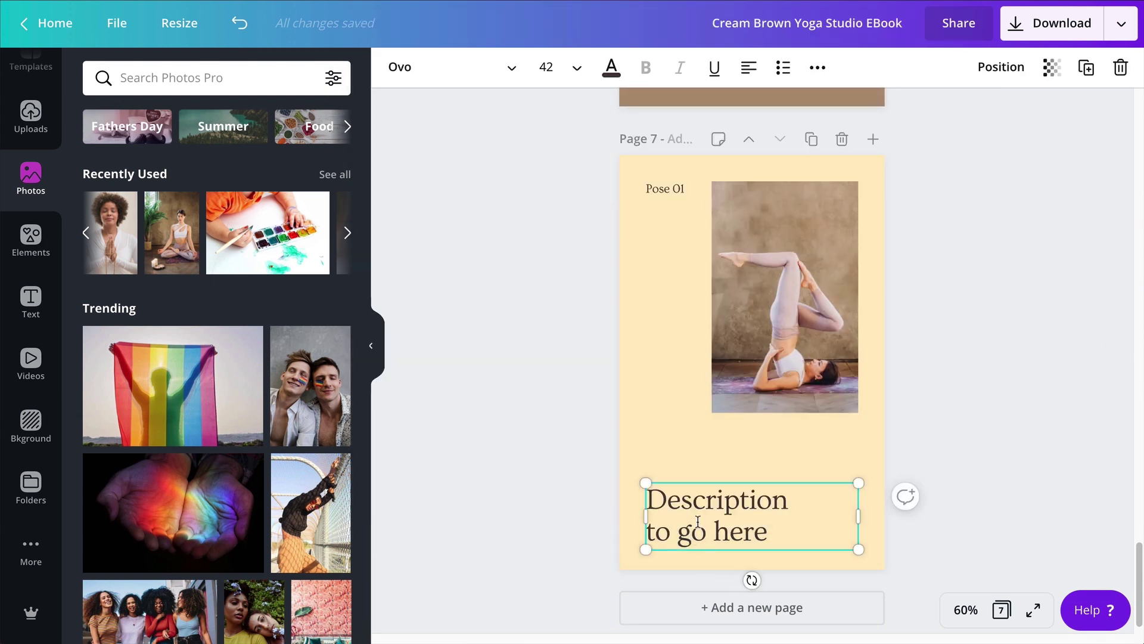
pyautogui.hotkey('ctrl', 'a')
pyautogui.hotkey('ctrl', 'v')
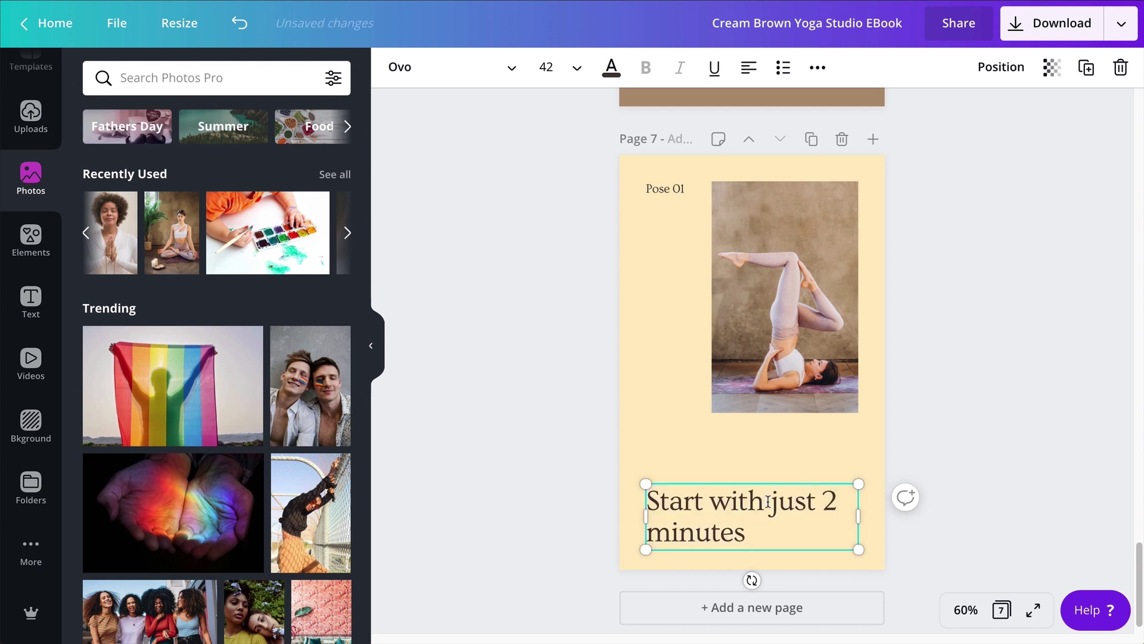
pyautogui.click(831, 496)
pyautogui.press('Return')
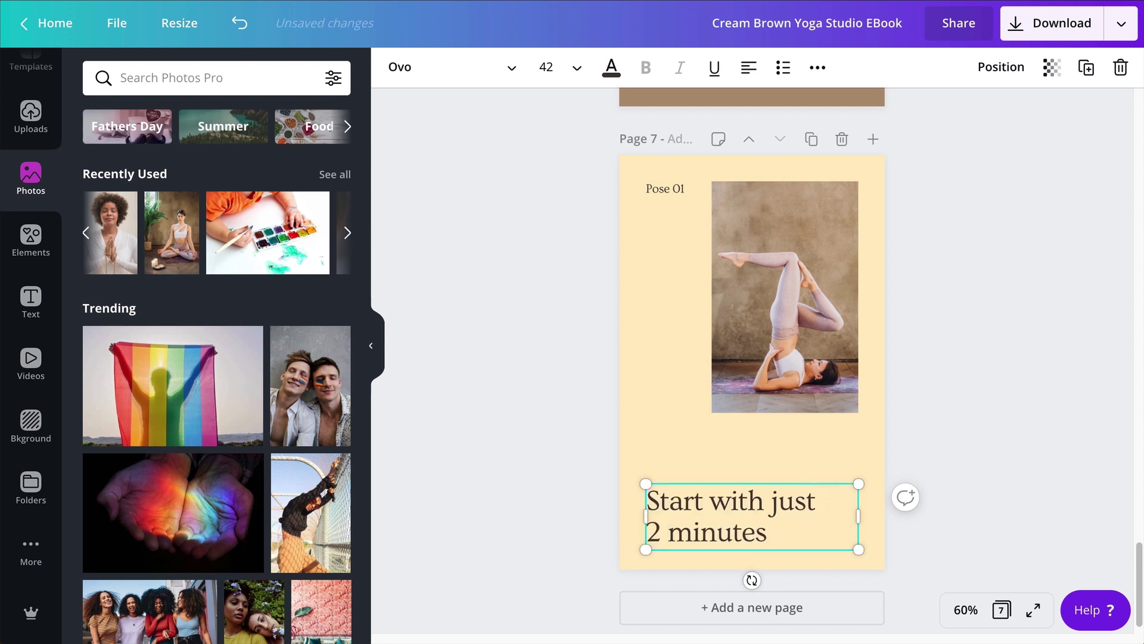
pyautogui.click(835, 424)
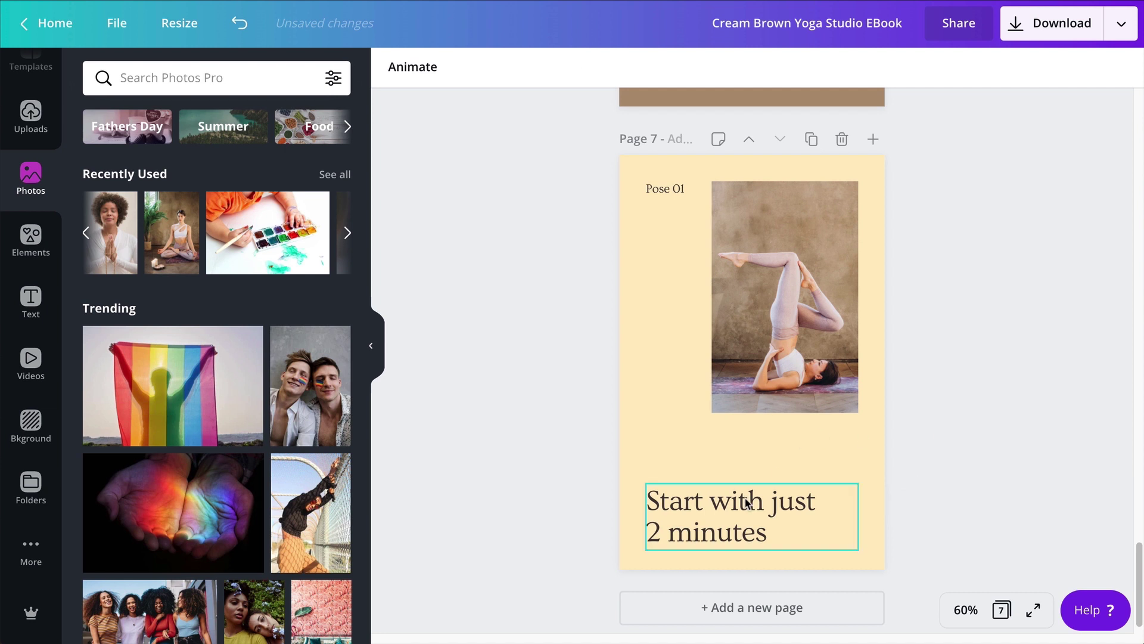
pyautogui.moveTo(745, 502); pyautogui.dragTo(743, 496)
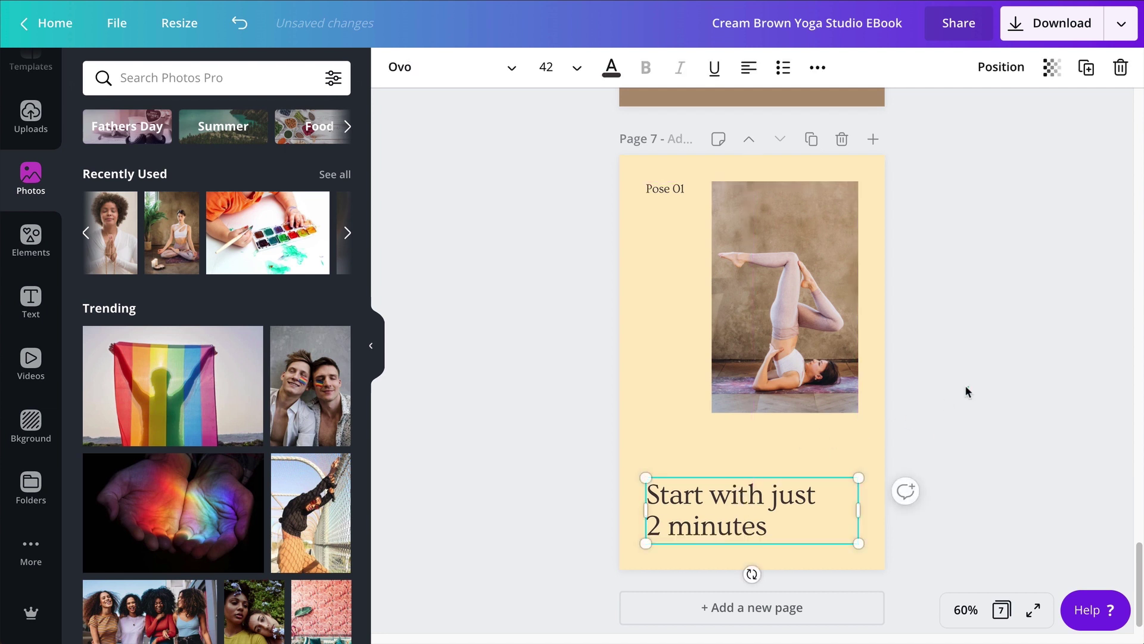
pyautogui.click(964, 385)
pyautogui.click(676, 187)
pyautogui.press('Delete')
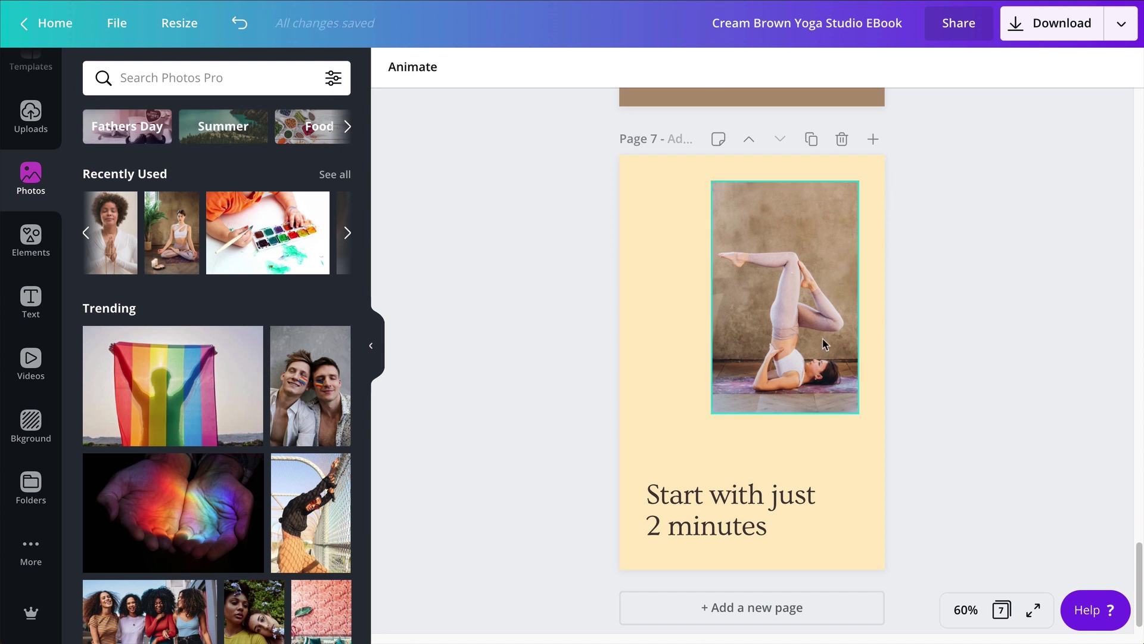
# Replace page 7's photo with the 'woman meditating' stock photo of a woman on a sofa
pyautogui.click(217, 84)
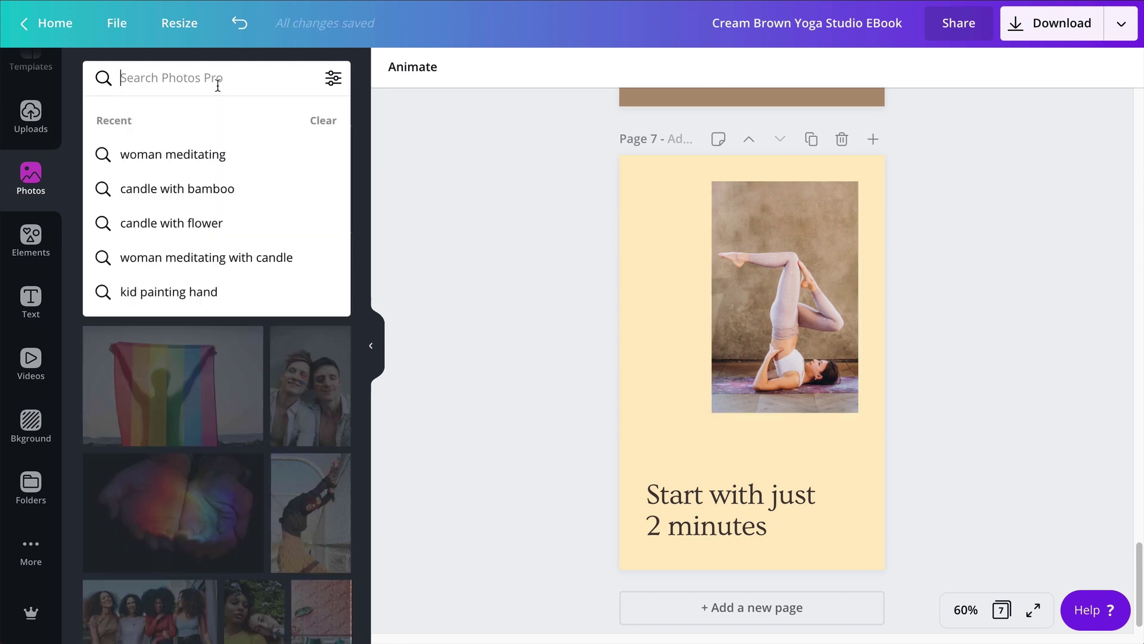
pyautogui.click(222, 155)
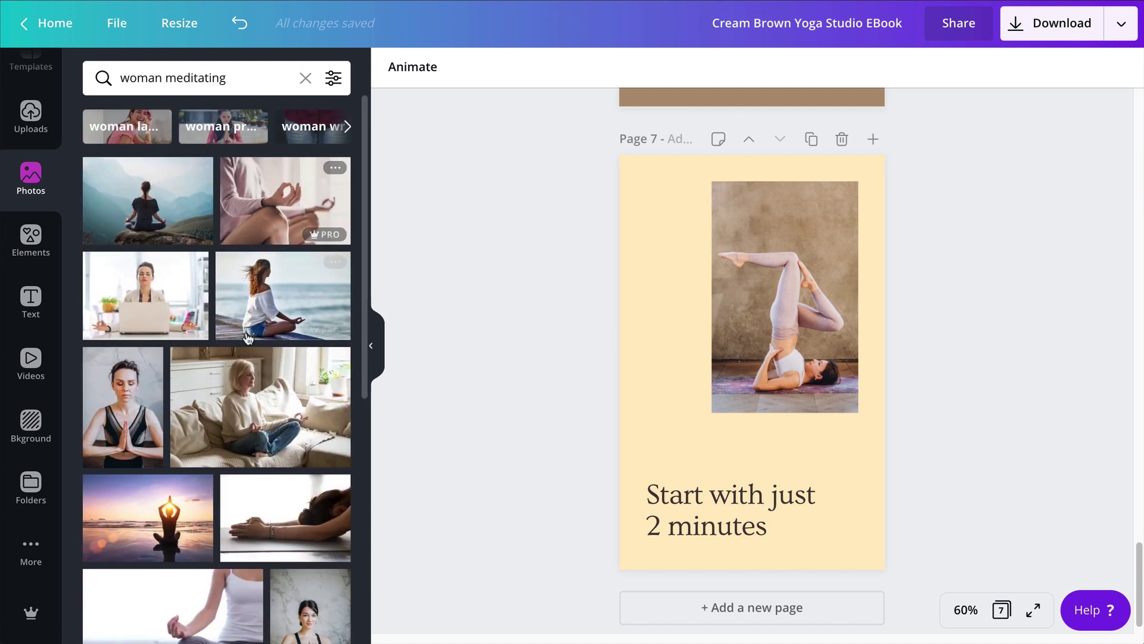
pyautogui.scroll(-10, 265, 457)
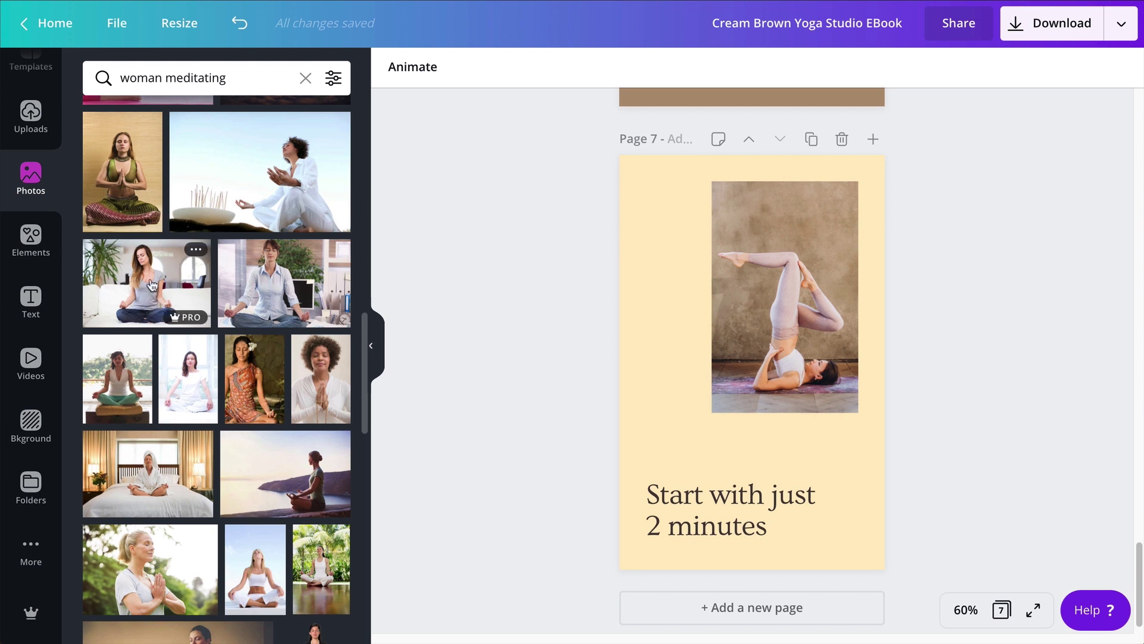
pyautogui.moveTo(148, 288); pyautogui.dragTo(787, 288)
pyautogui.doubleClick(767, 289)
pyautogui.press('Escape')
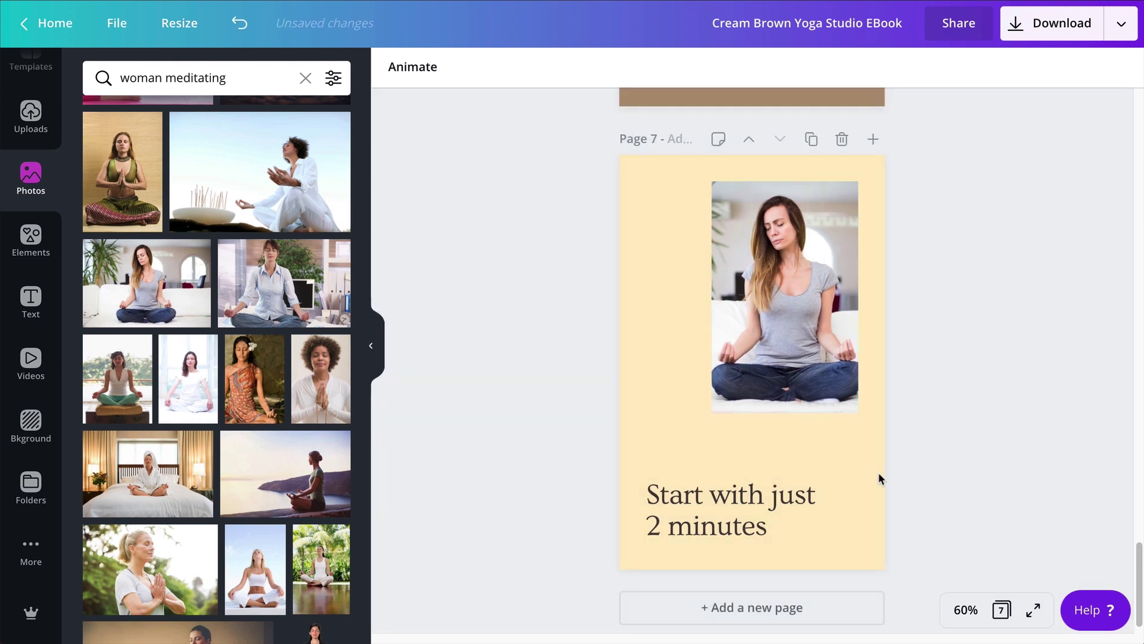
# Move the description text up under the photo and keep it left-aligned
pyautogui.click(788, 505)
pyautogui.moveTo(788, 506); pyautogui.dragTo(788, 465)
pyautogui.click(750, 67)
pyautogui.click(749, 67)
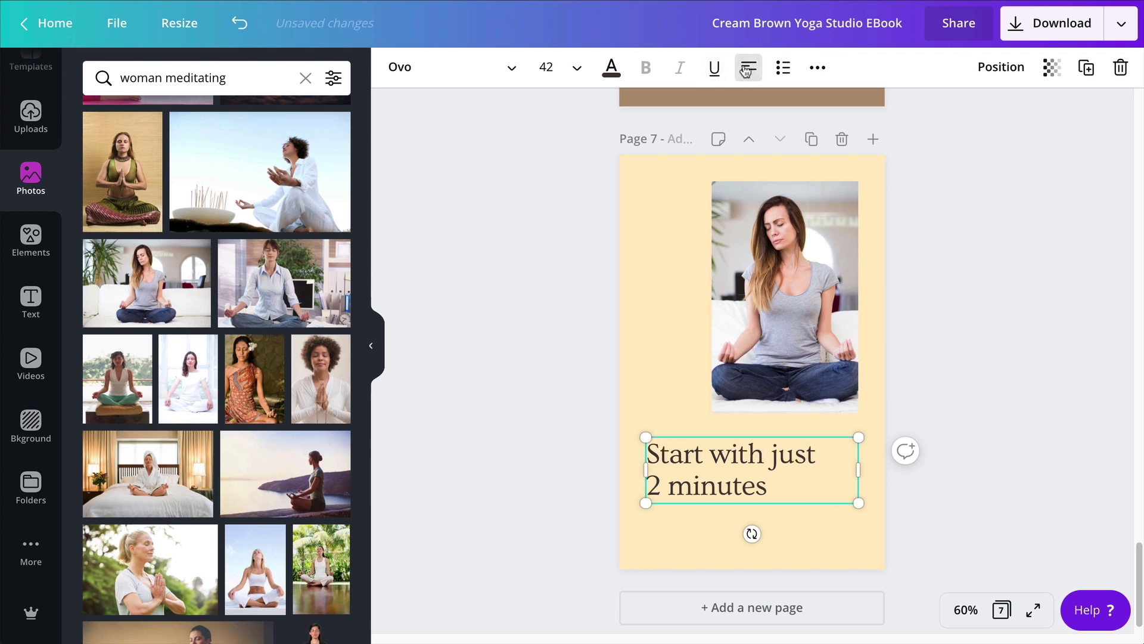
pyautogui.click(540, 463)
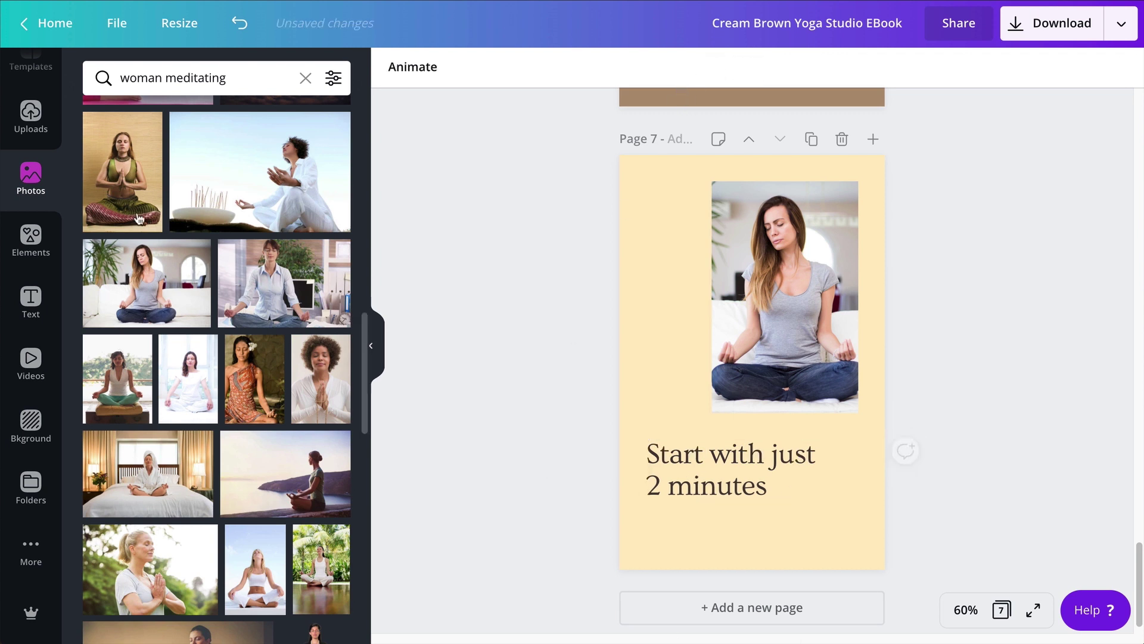
# Search the Elements library for 'timer icon'
pyautogui.click(31, 235)
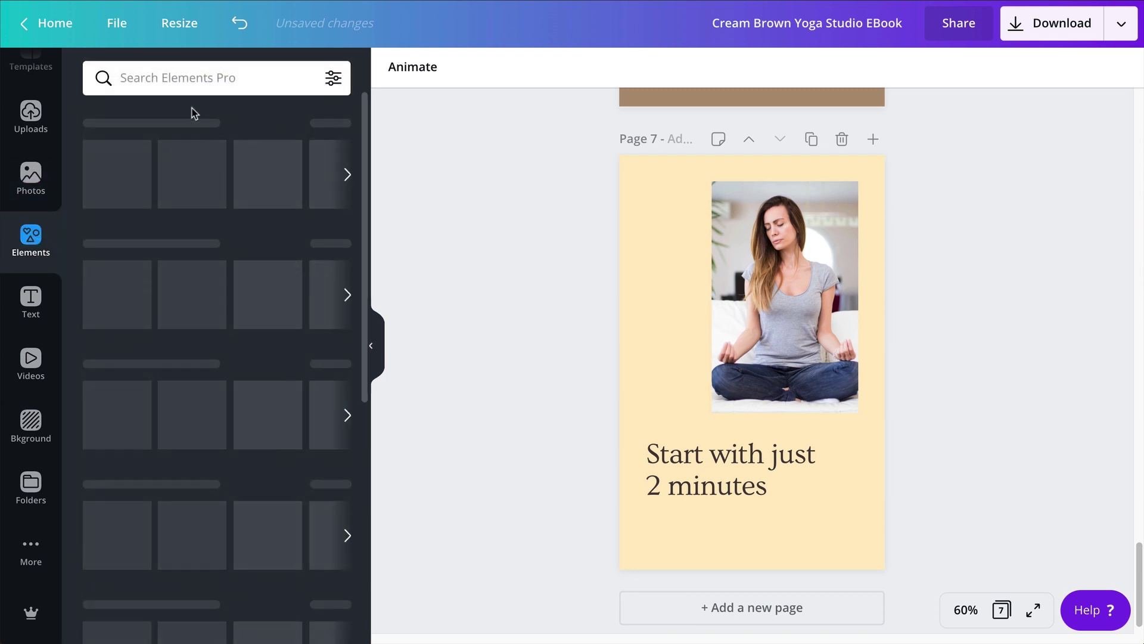
pyautogui.click(229, 76)
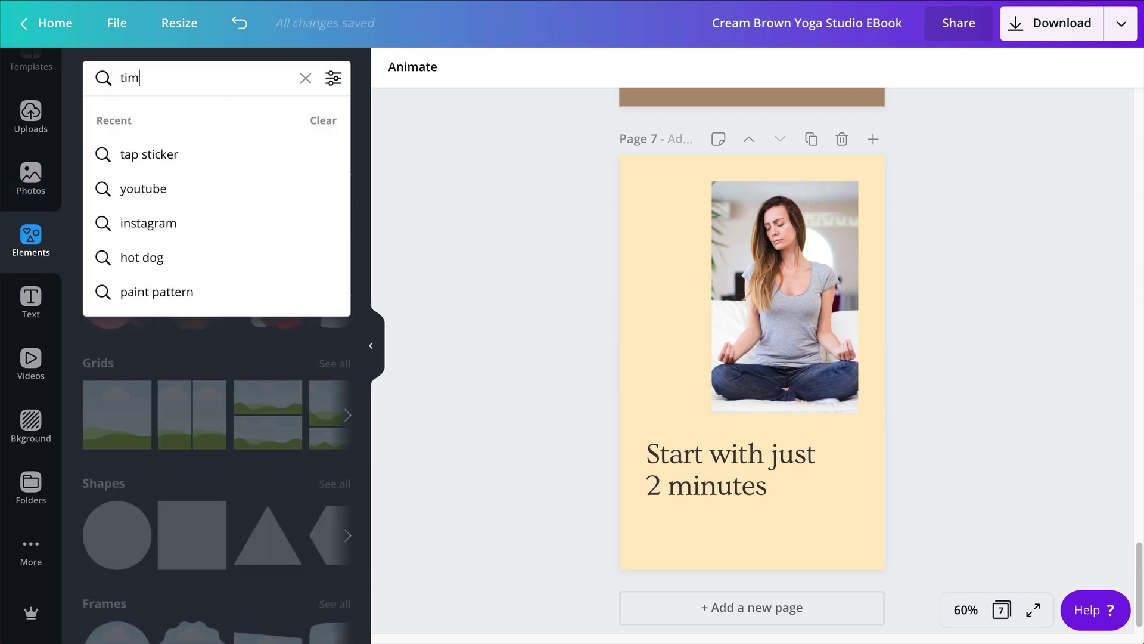
pyautogui.write('timer')
pyautogui.press('Return')
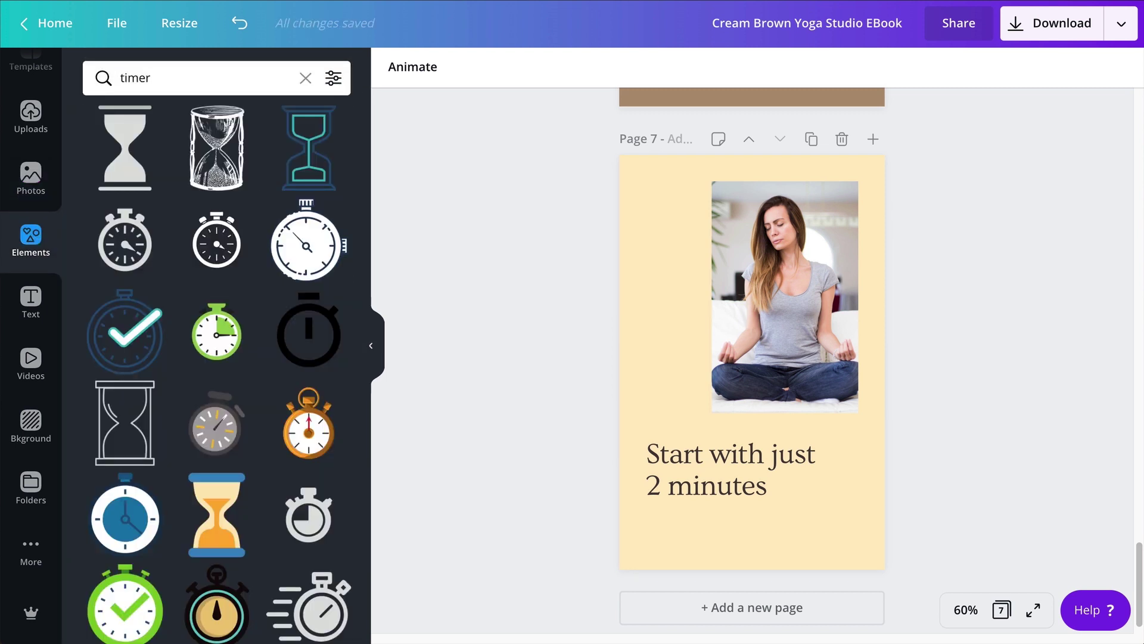
pyautogui.scroll(-5, 161, 269)
pyautogui.scroll(-15, 167, 275)
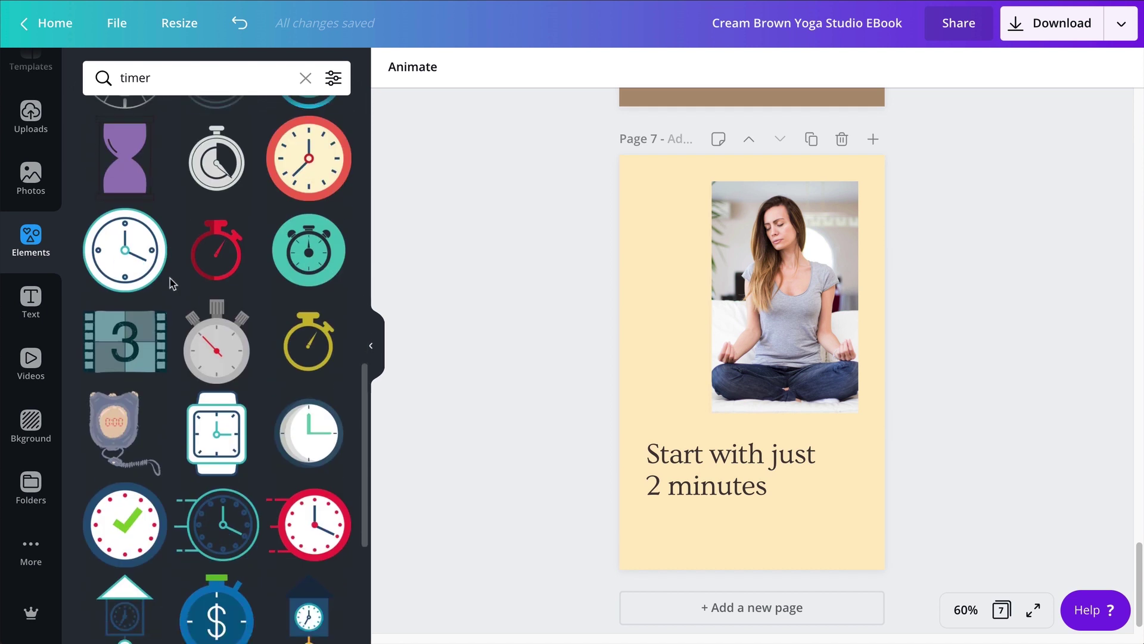
pyautogui.scroll(-7, 169, 280)
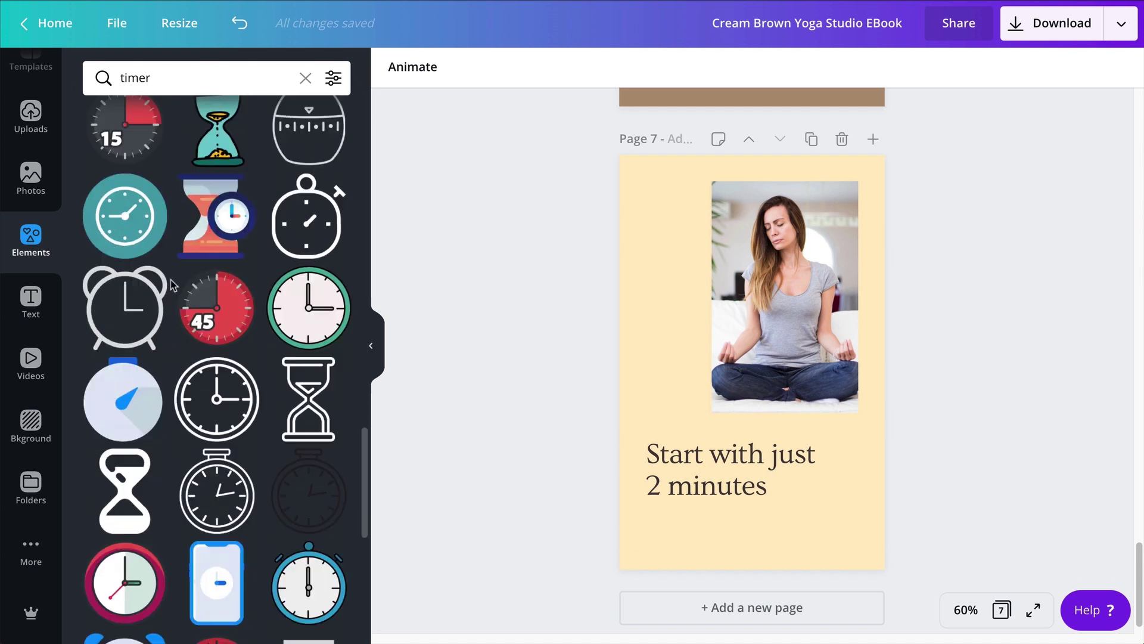
pyautogui.write('icon')
pyautogui.press('Return')
pyautogui.scroll(2, 325, 197)
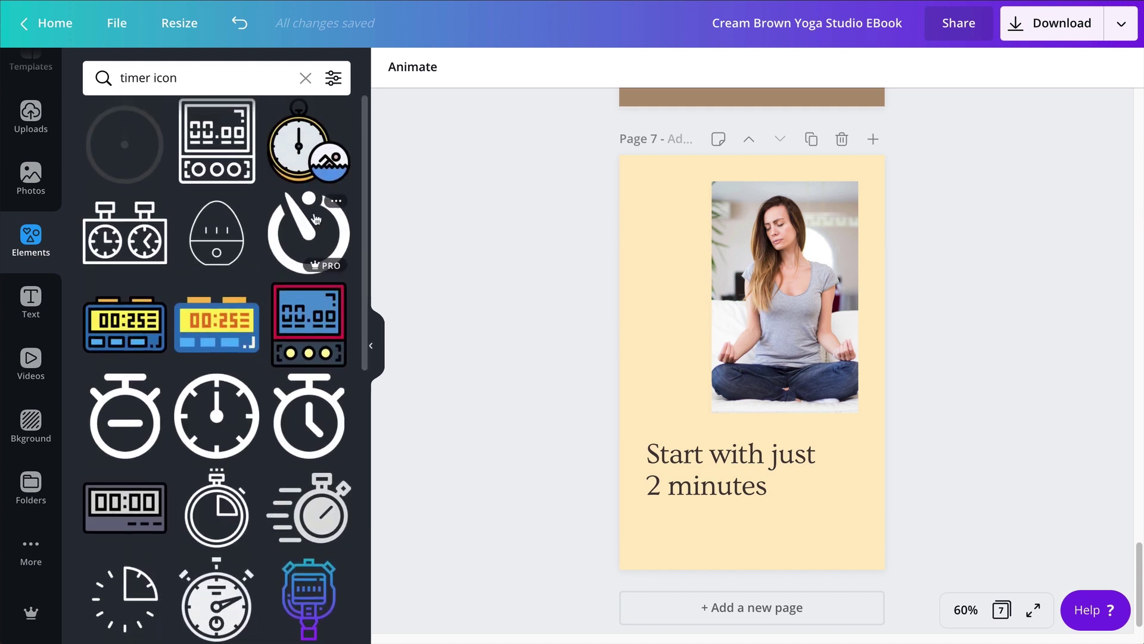
# Add a small timer icon after '2 minutes' on page 7 and colour it brown
pyautogui.click(817, 532)
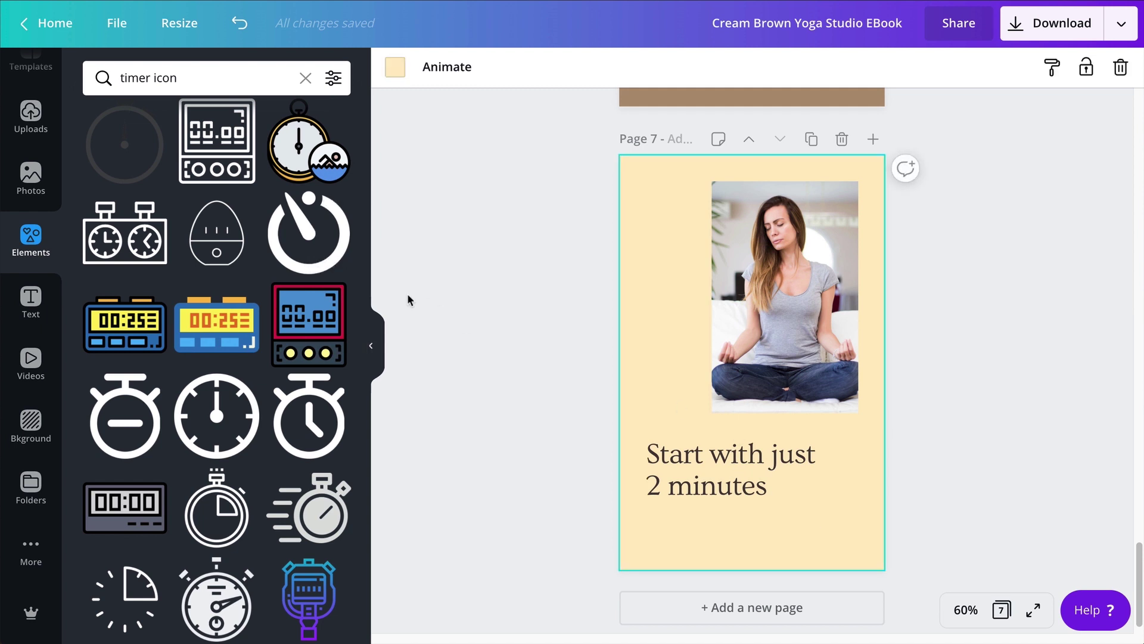
pyautogui.click(331, 255)
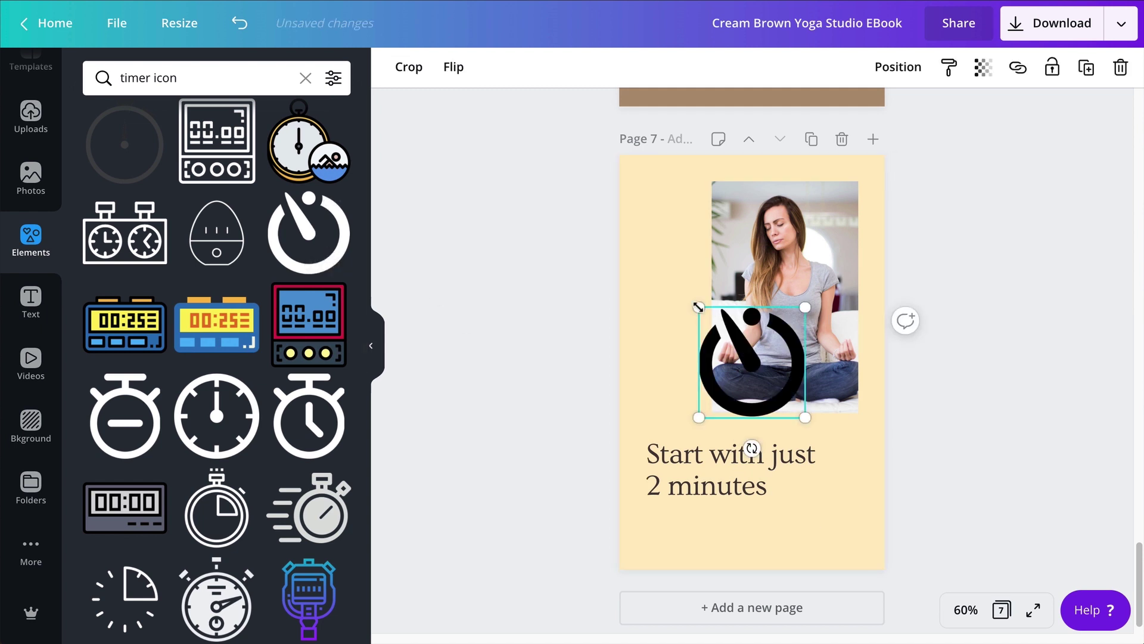
pyautogui.moveTo(698, 307); pyautogui.dragTo(803, 485)
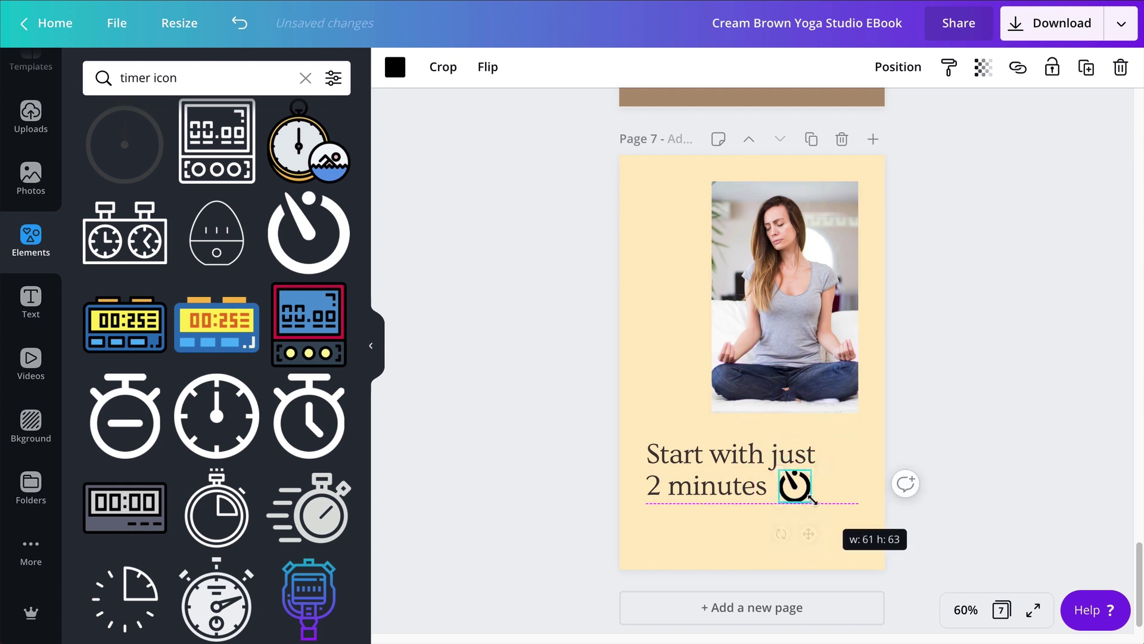
pyautogui.click(855, 496)
pyautogui.click(782, 487)
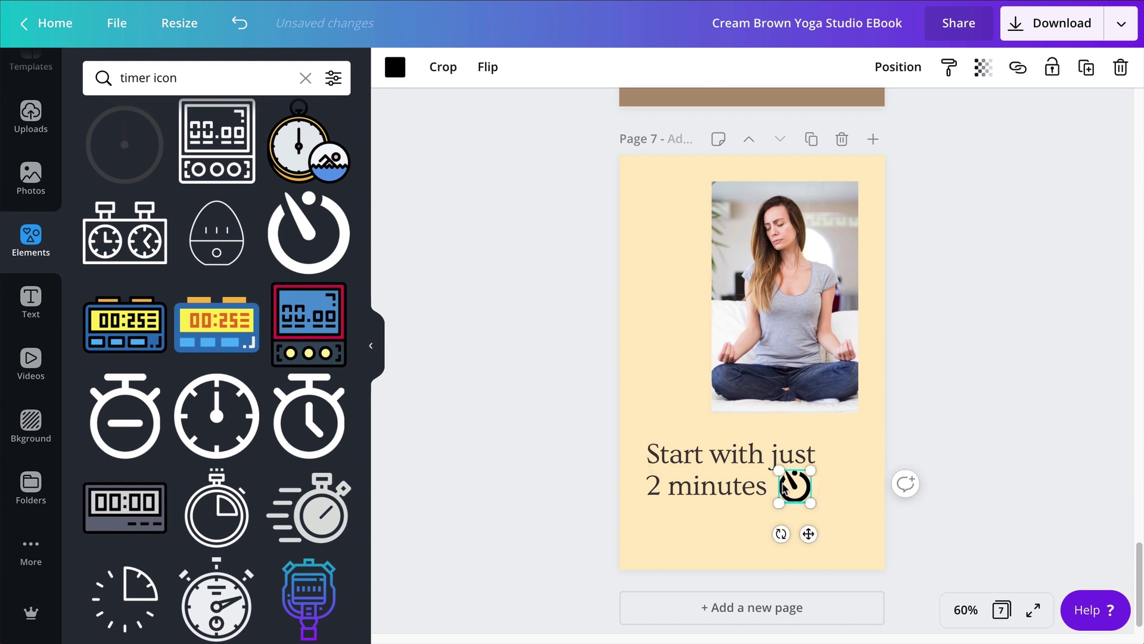
pyautogui.moveTo(787, 481); pyautogui.dragTo(783, 483)
pyautogui.click(395, 67)
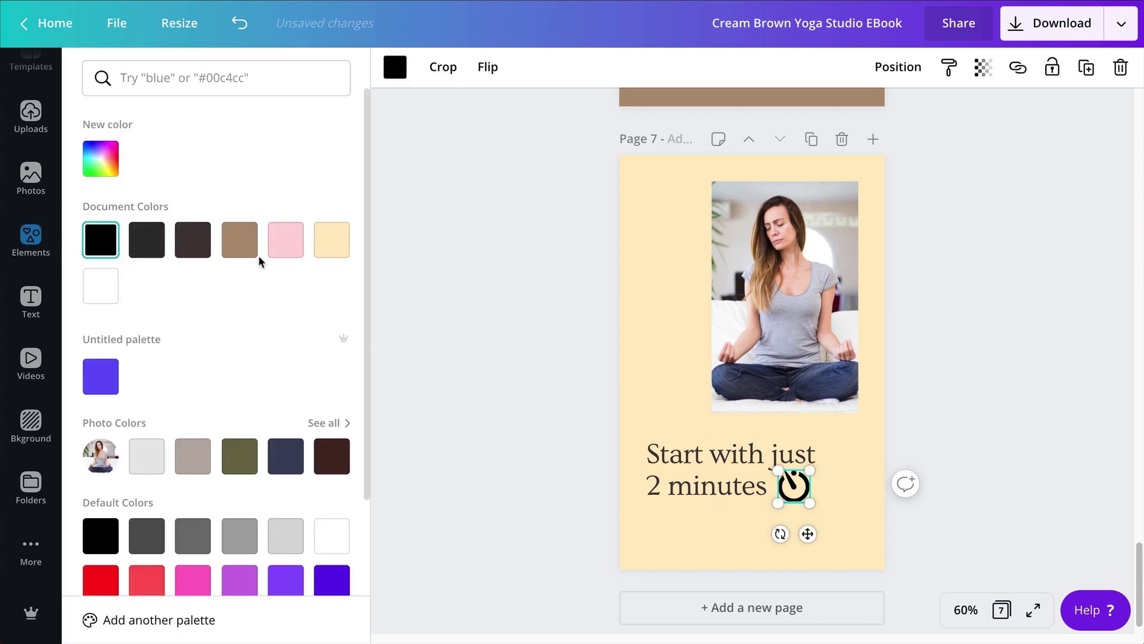
pyautogui.click(239, 250)
# Group the caption text and timer icon, narrowing the text box to width 345
pyautogui.click(548, 367)
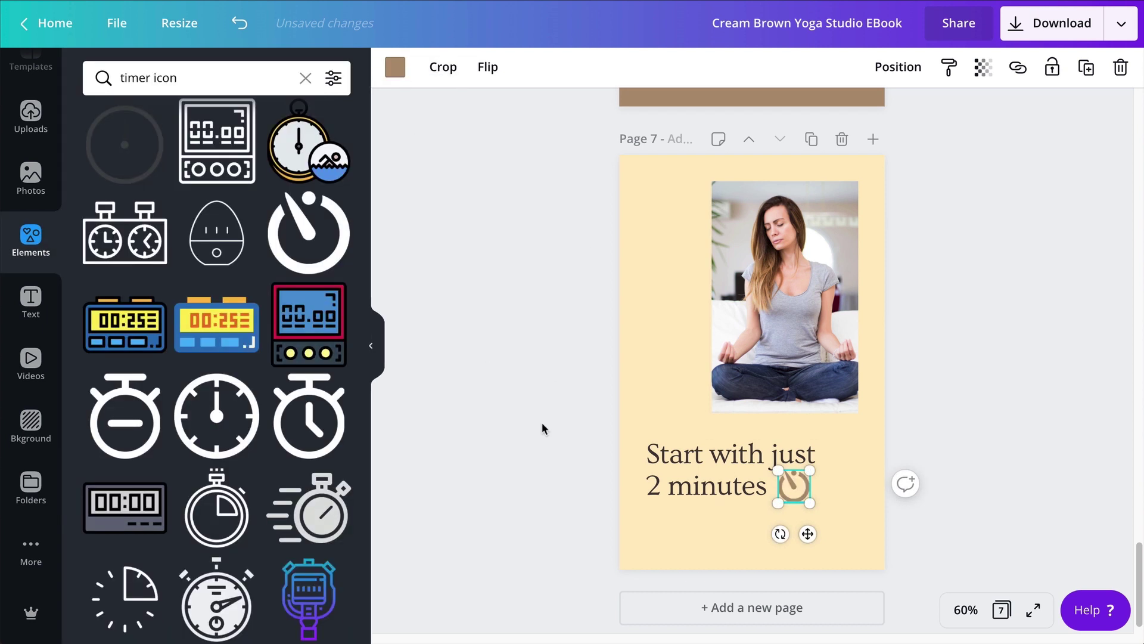
pyautogui.moveTo(543, 431); pyautogui.dragTo(813, 493)
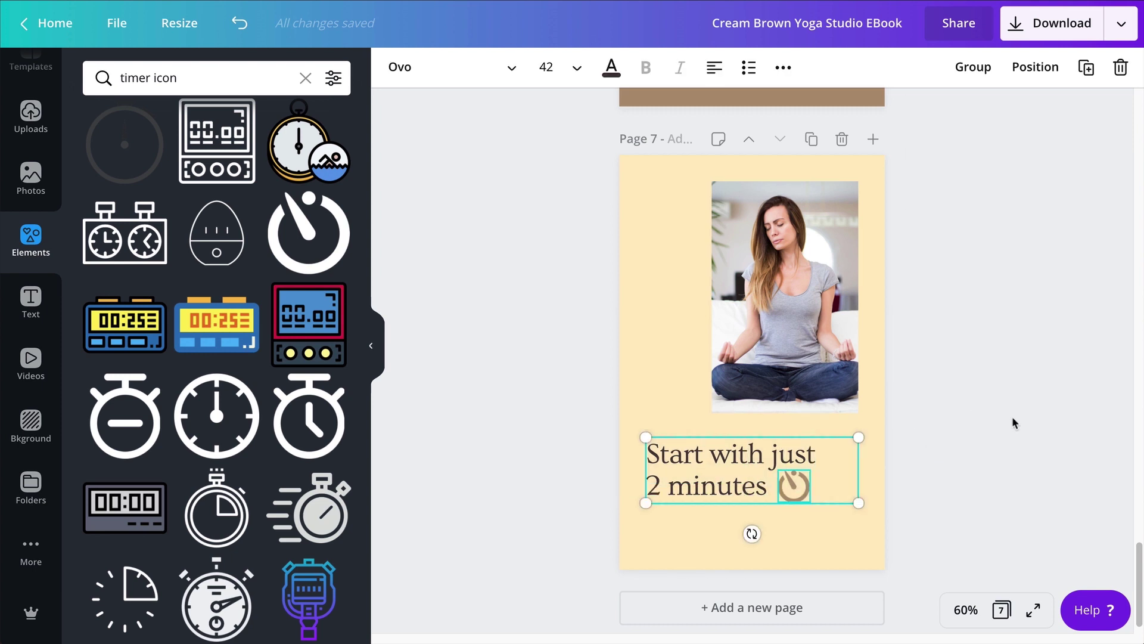
pyautogui.hotkey('ctrl', 'g')
pyautogui.moveTo(858, 462); pyautogui.dragTo(822, 460)
pyautogui.moveTo(590, 445); pyautogui.dragTo(759, 490)
pyautogui.click(977, 69)
pyautogui.click(961, 317)
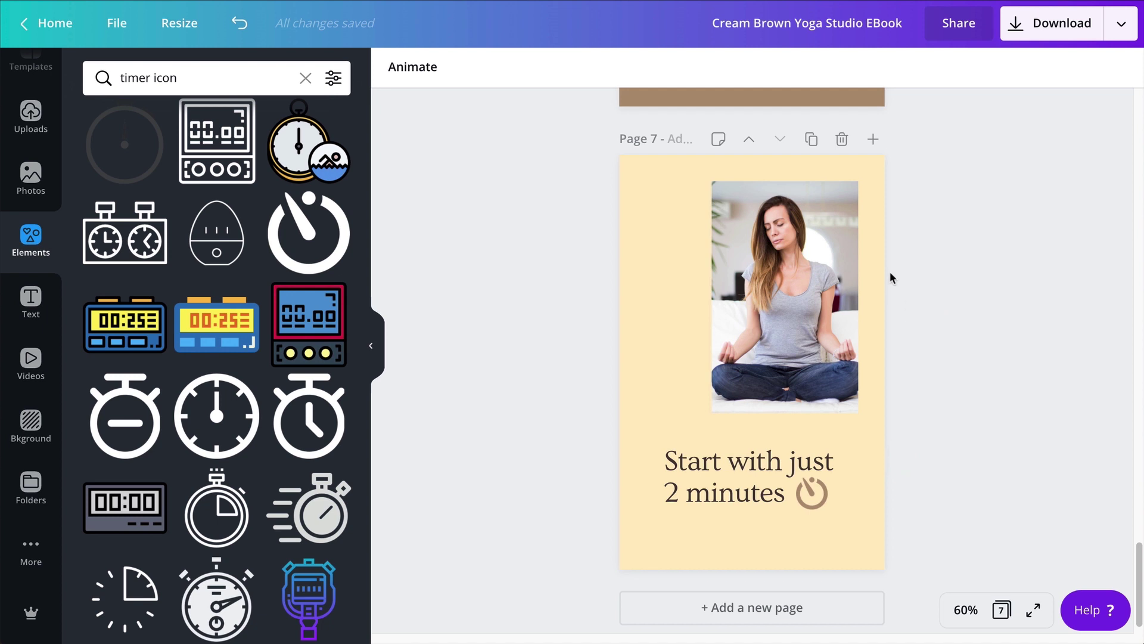
# Duplicate the 'Tips for setting up the perfect meditation space' page and move the copy down twice to page 8
pyautogui.scroll(-1, 892, 275)
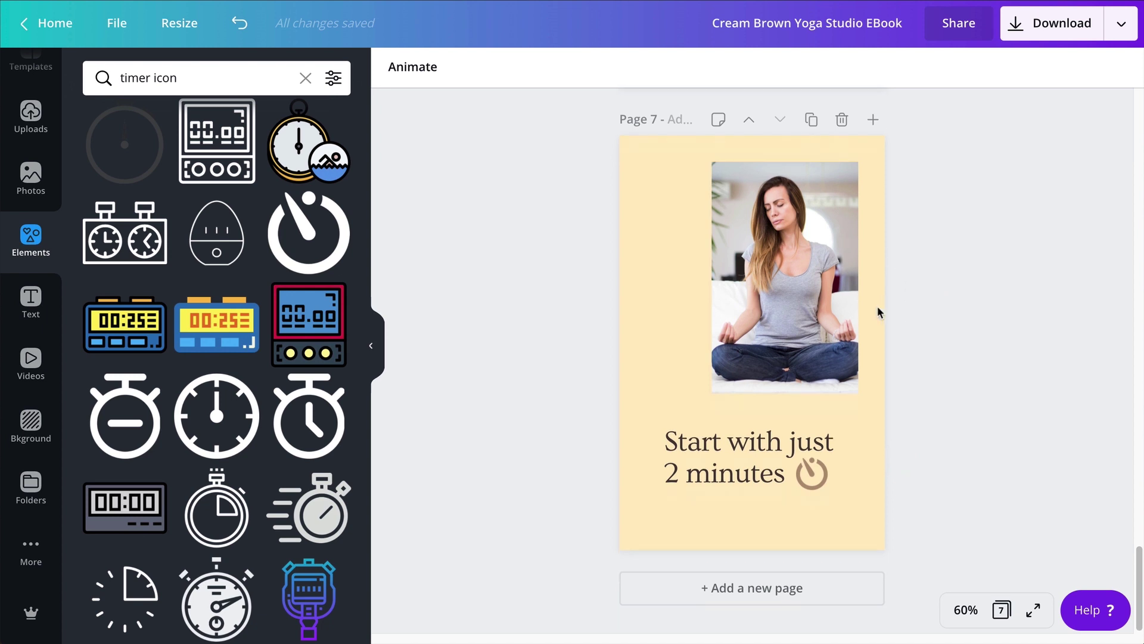
pyautogui.scroll(6, 878, 307)
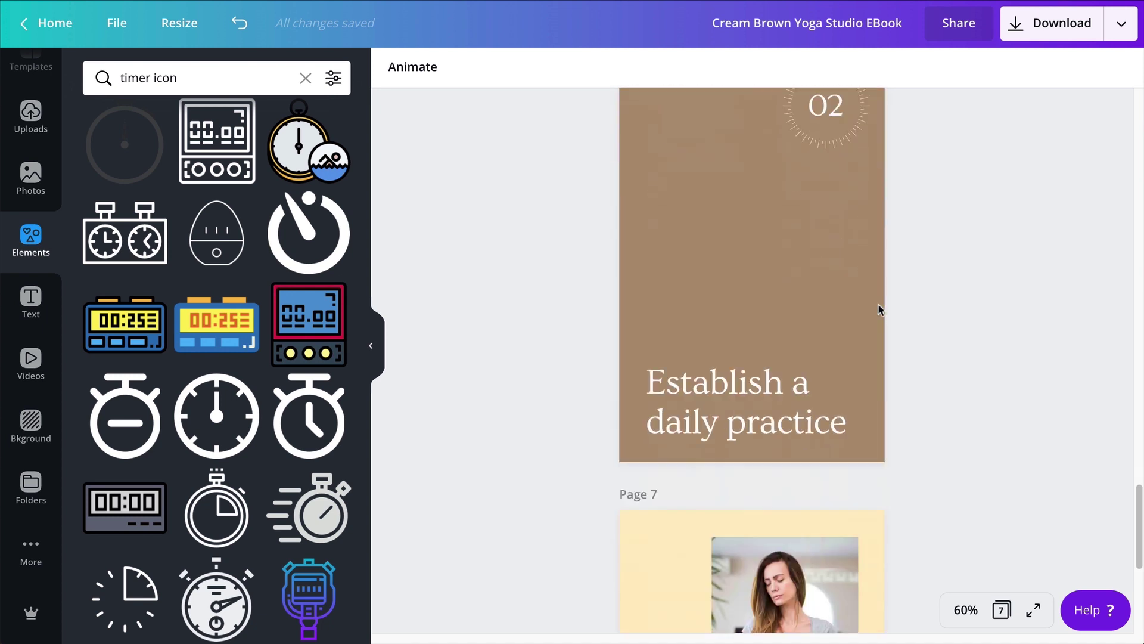
pyautogui.scroll(-2, 880, 304)
pyautogui.scroll(14, 878, 303)
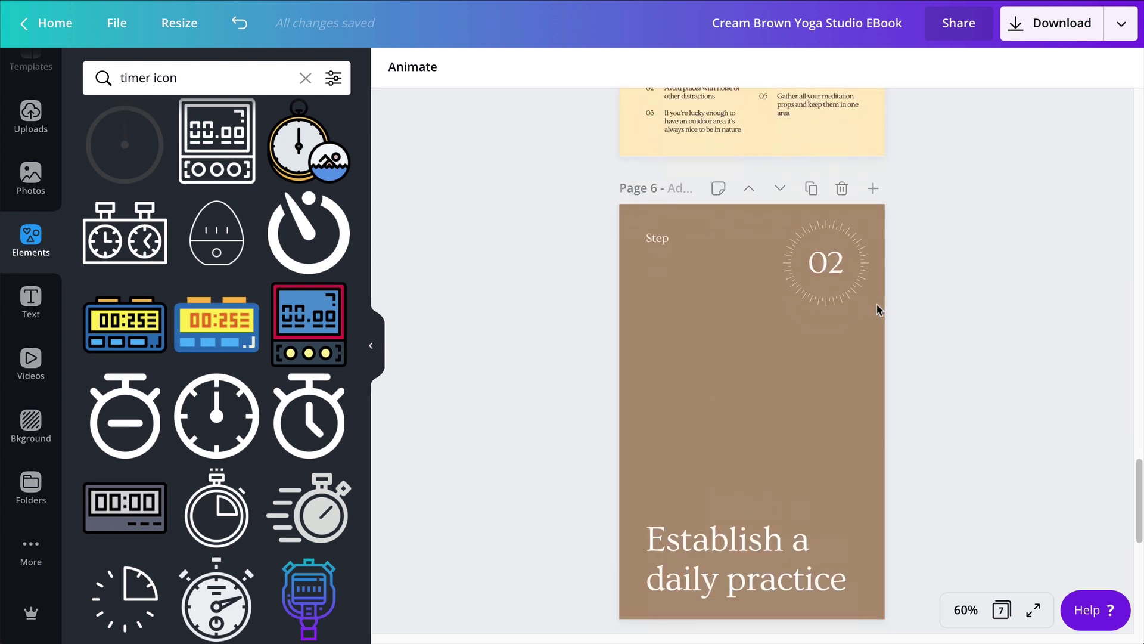
pyautogui.click(811, 275)
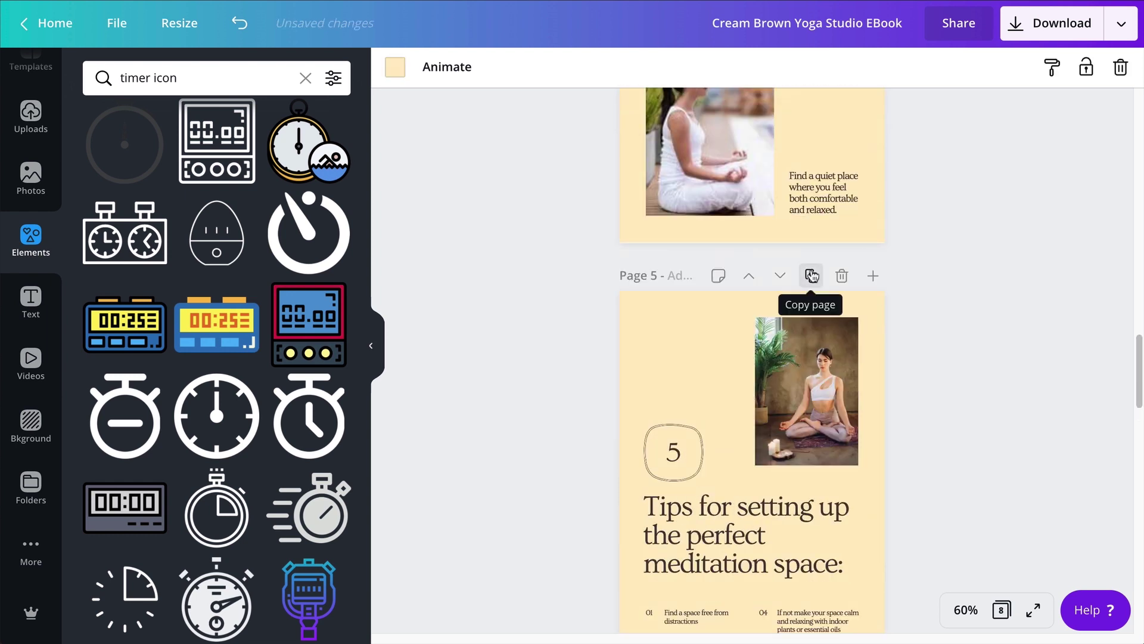
pyautogui.click(779, 278)
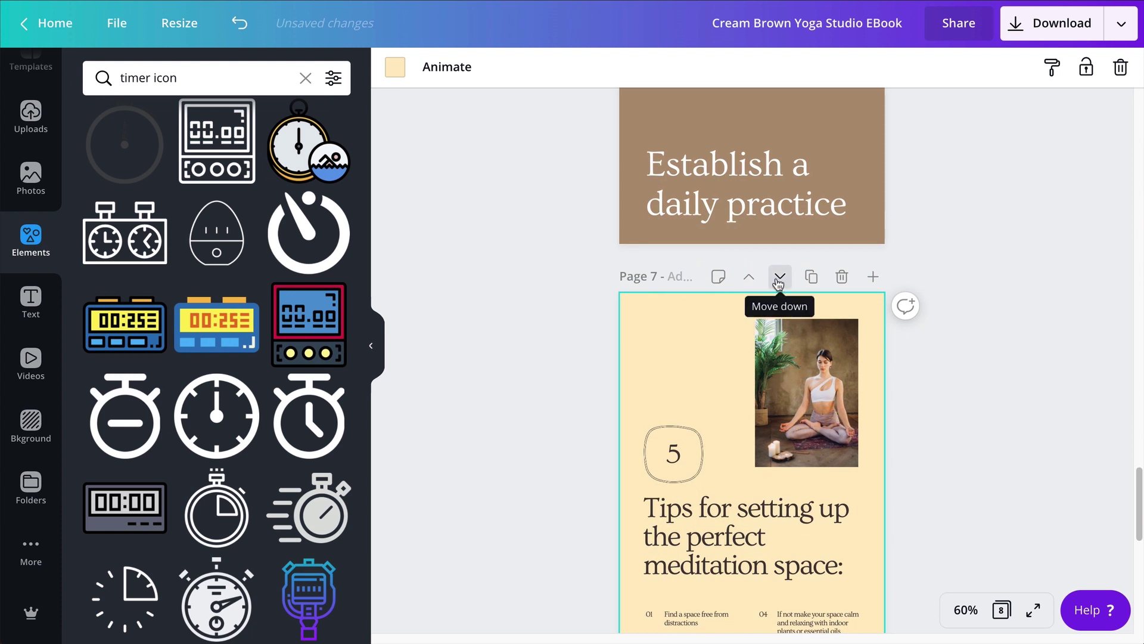
pyautogui.click(778, 277)
pyautogui.scroll(-2, 774, 287)
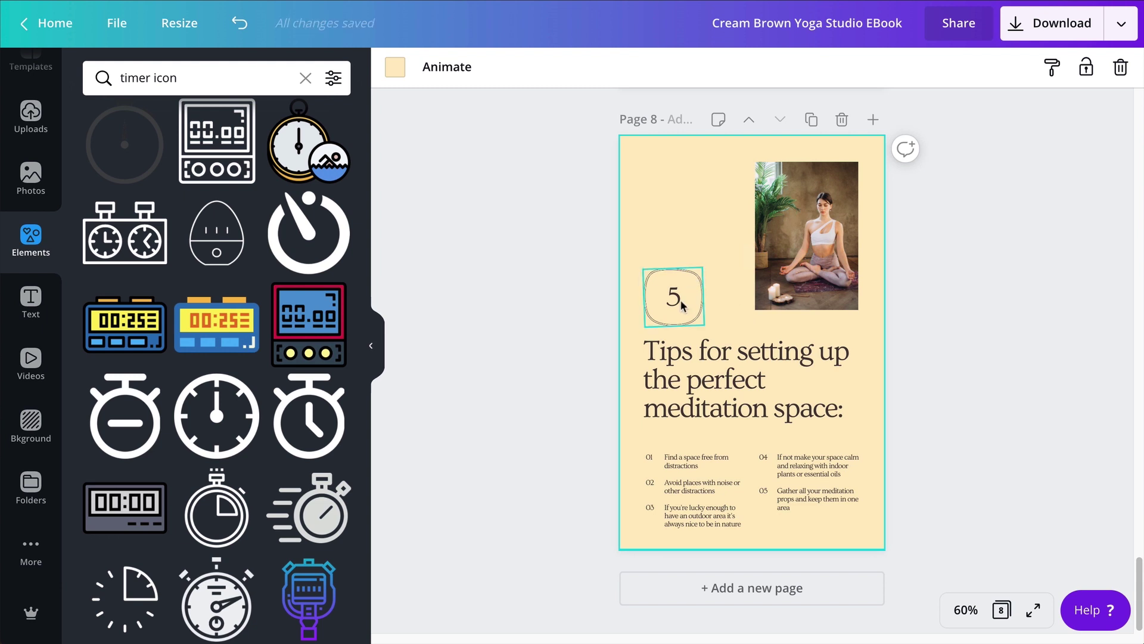
pyautogui.click(683, 366)
pyautogui.click(676, 179)
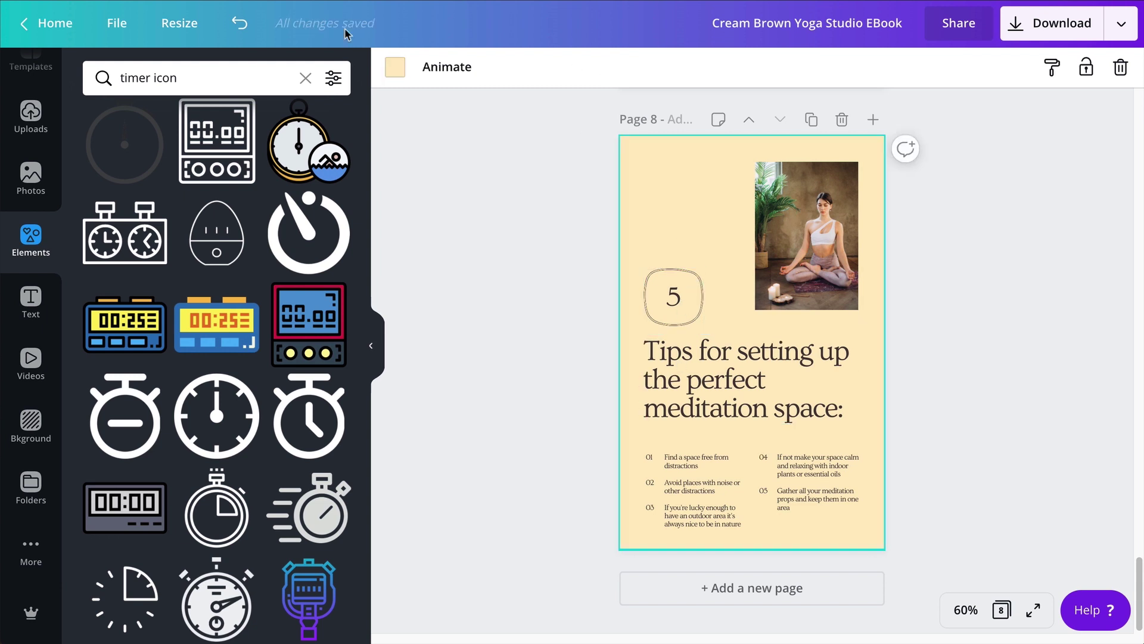
pyautogui.hotkey('ctrl', 'z')
# Make page 8's background brown and the circle around the 5 cream
pyautogui.click(394, 66)
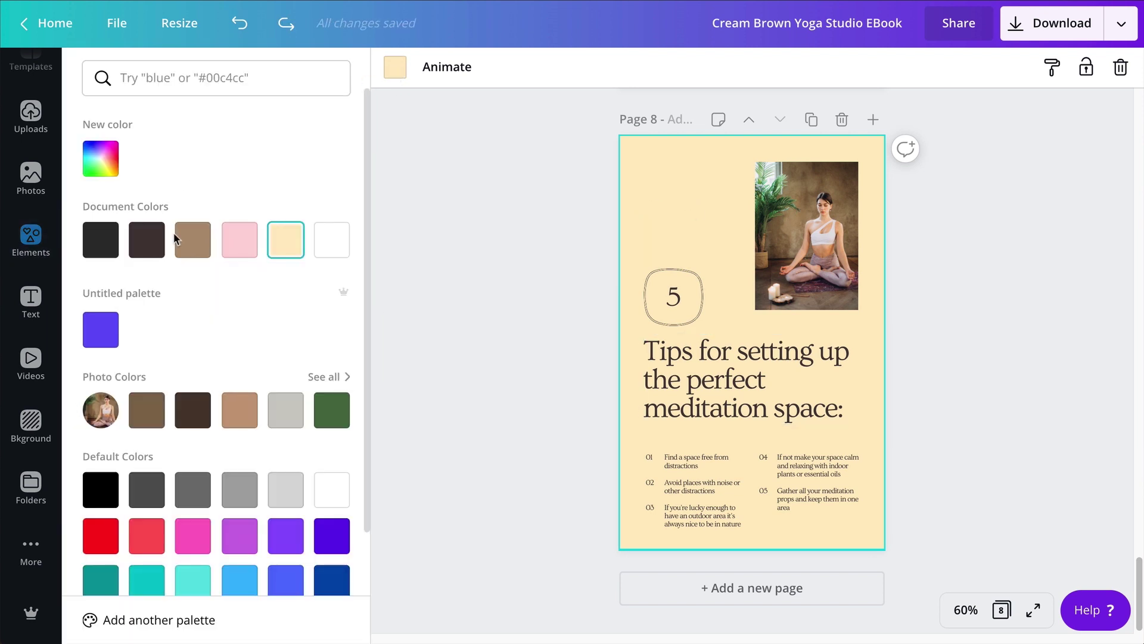
pyautogui.click(184, 250)
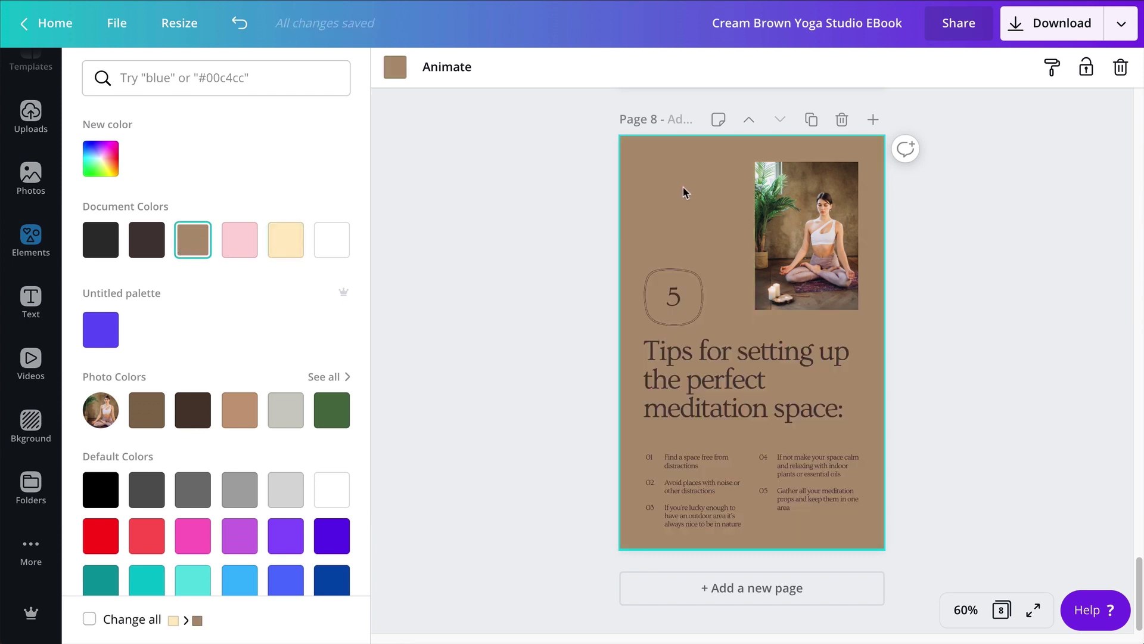
pyautogui.click(690, 314)
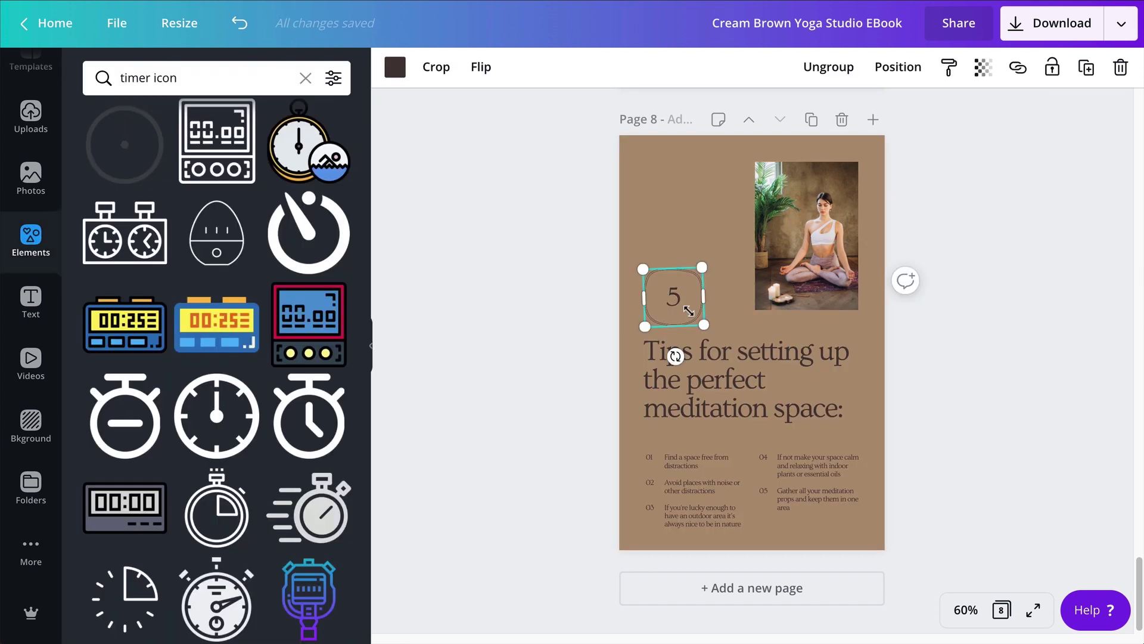
pyautogui.click(398, 70)
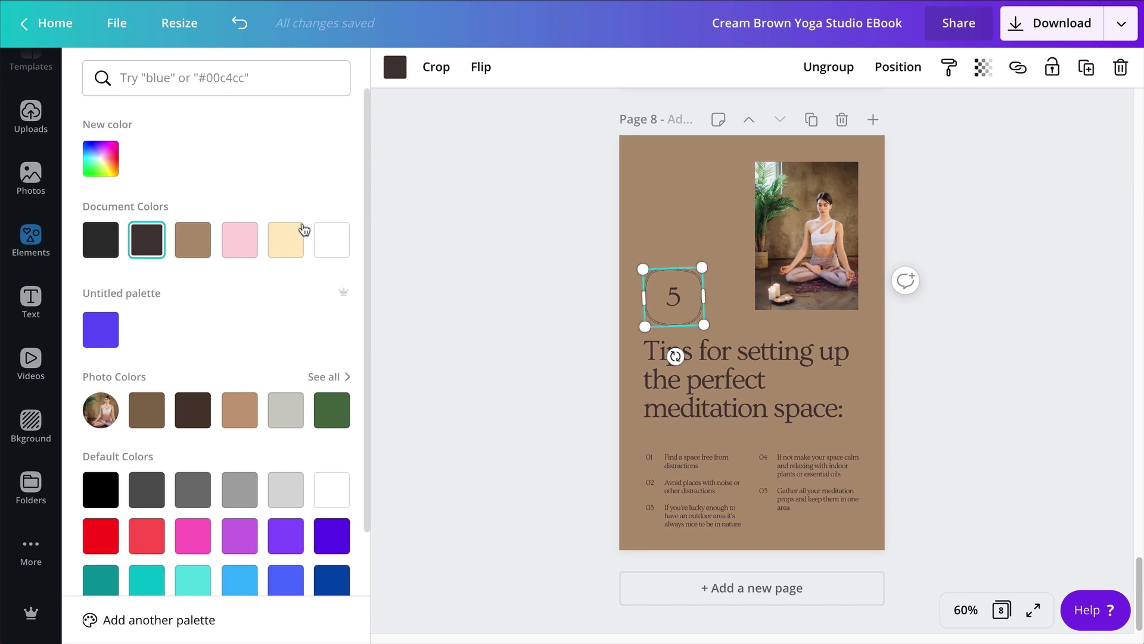
pyautogui.click(285, 240)
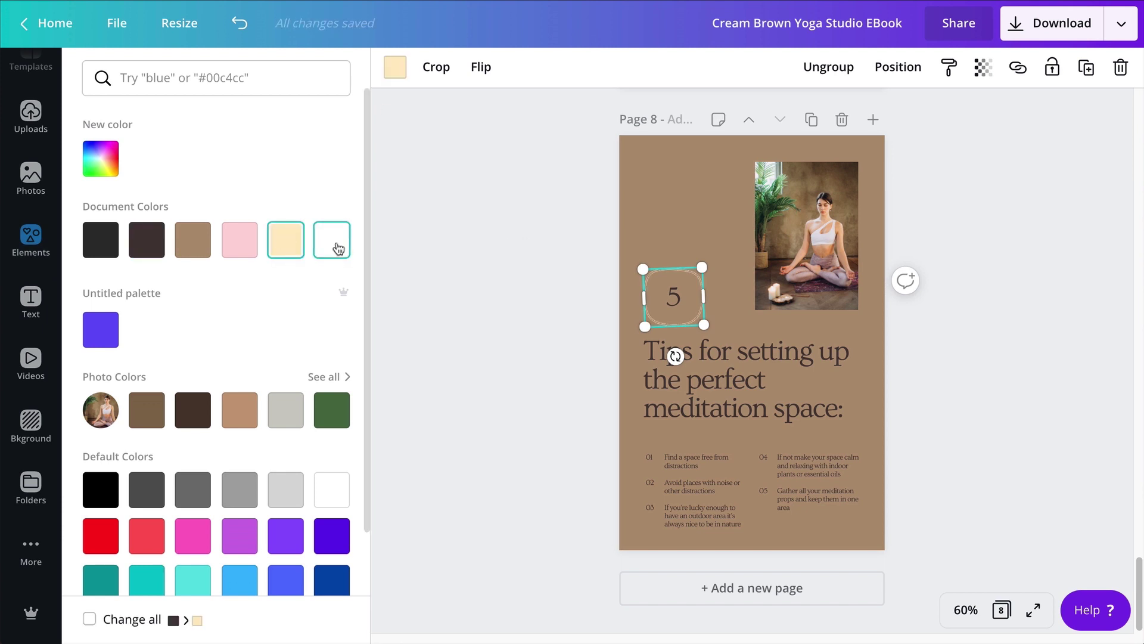
pyautogui.press('Escape')
pyautogui.click(535, 230)
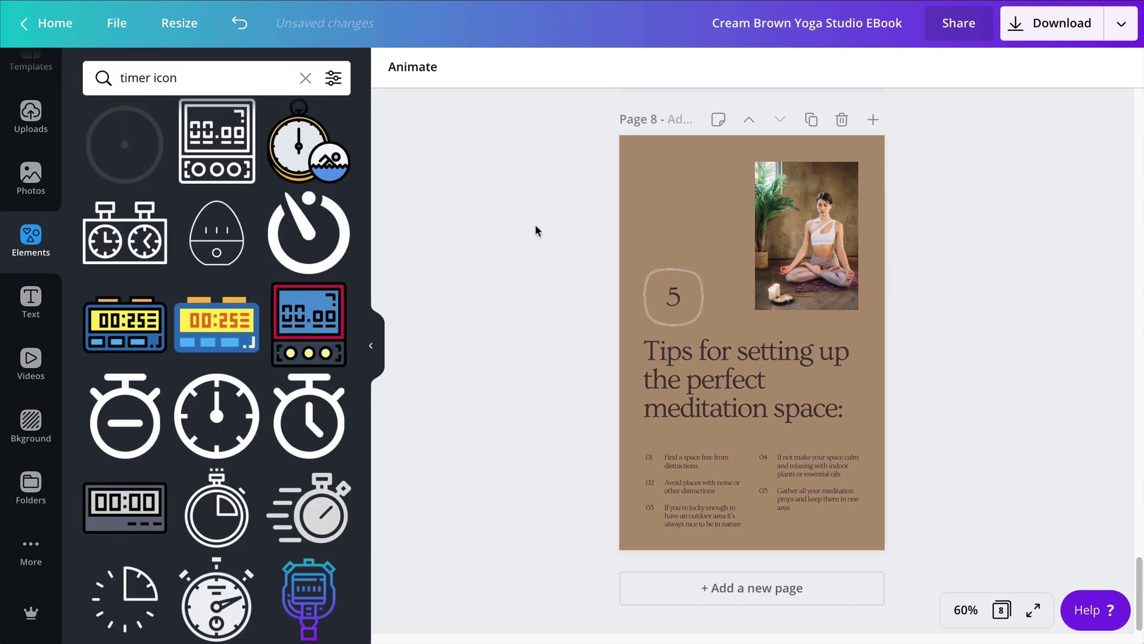
# Set page 8's title text colour to white
pyautogui.click(660, 383)
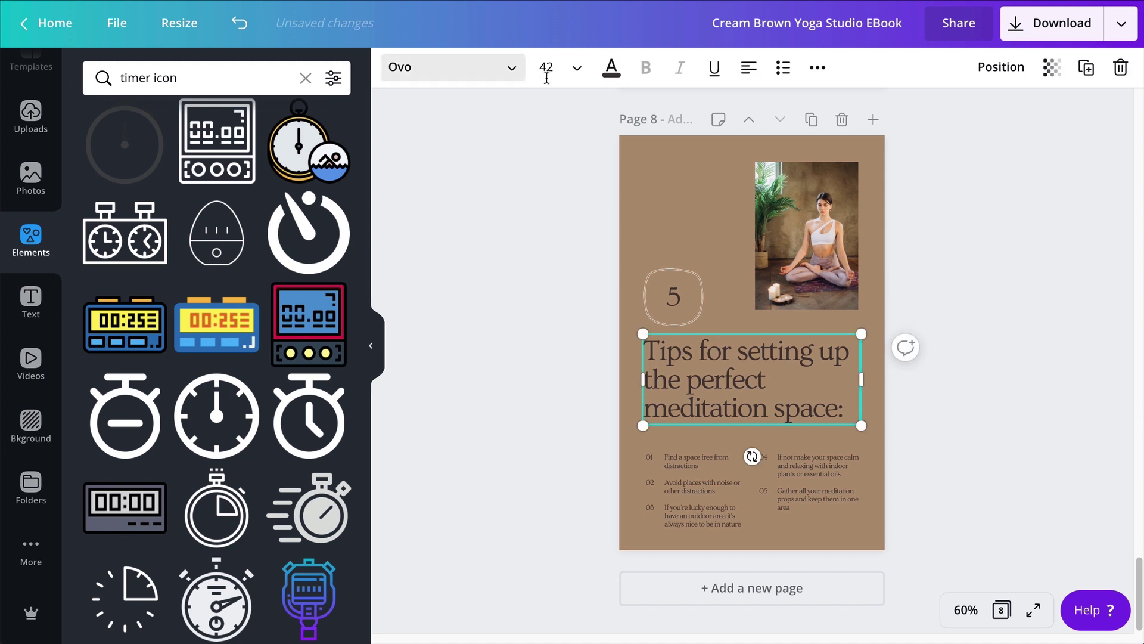
pyautogui.click(612, 67)
pyautogui.click(332, 240)
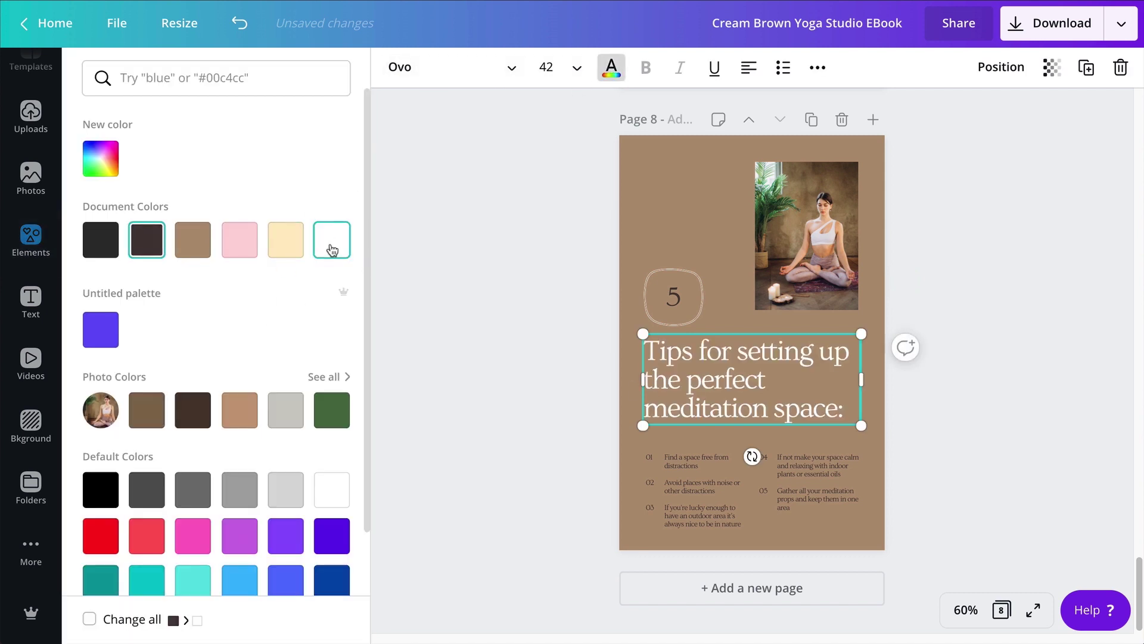
pyautogui.press('Escape')
# Select page 8's yoga photo and search stock photos for 'woman meditating'
pyautogui.click(538, 257)
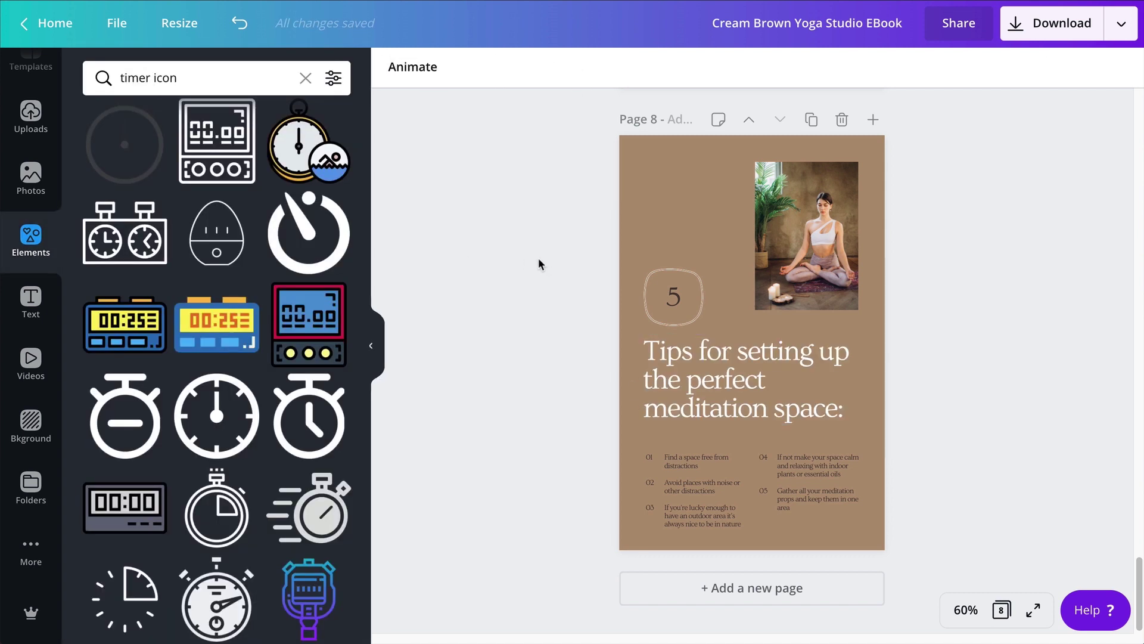
pyautogui.click(806, 239)
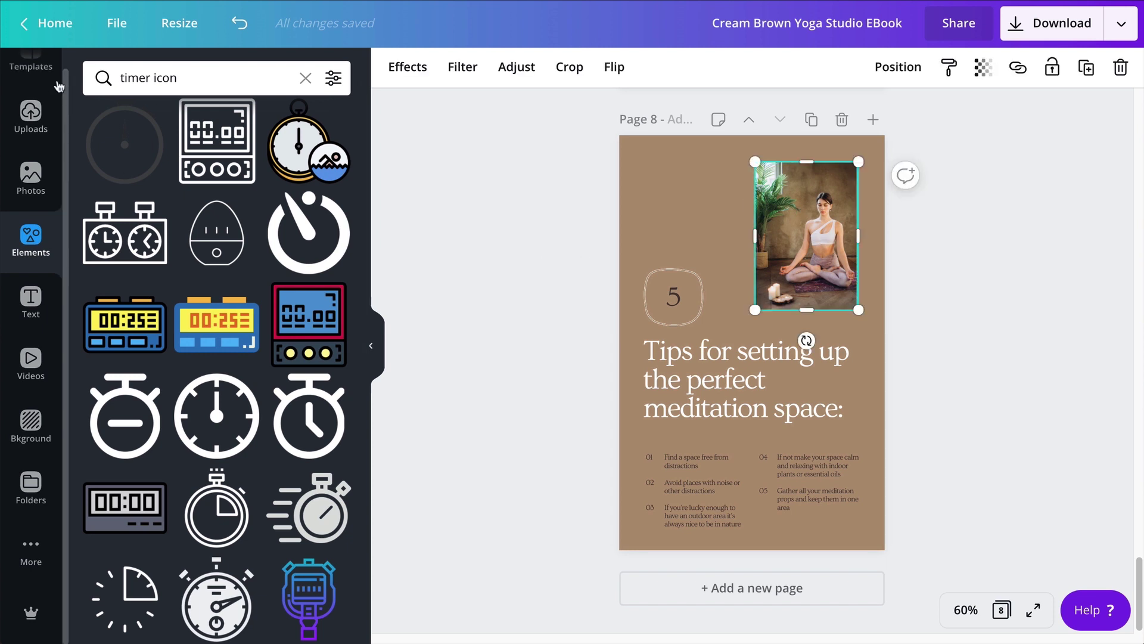
pyautogui.click(48, 204)
pyautogui.scroll(-5, 216, 357)
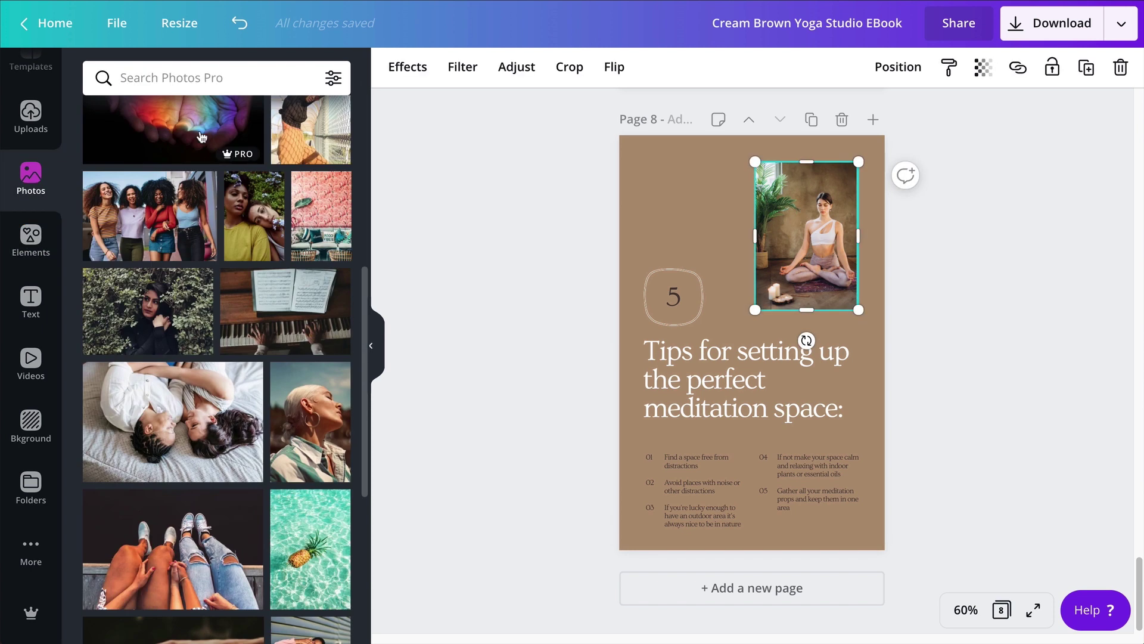
pyautogui.click(208, 78)
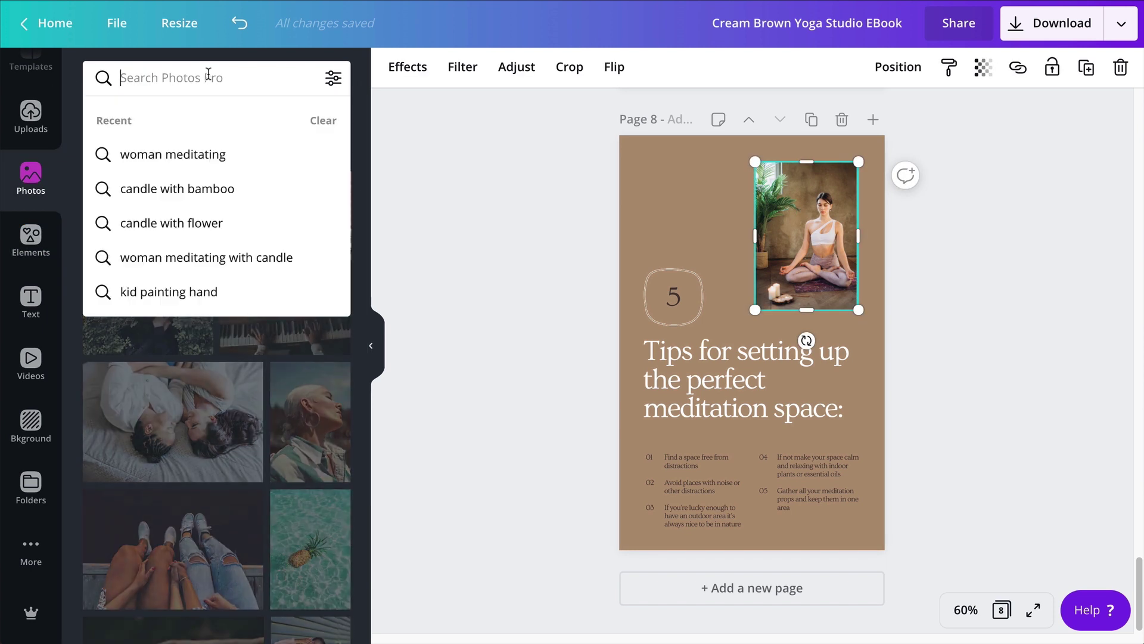
pyautogui.click(234, 154)
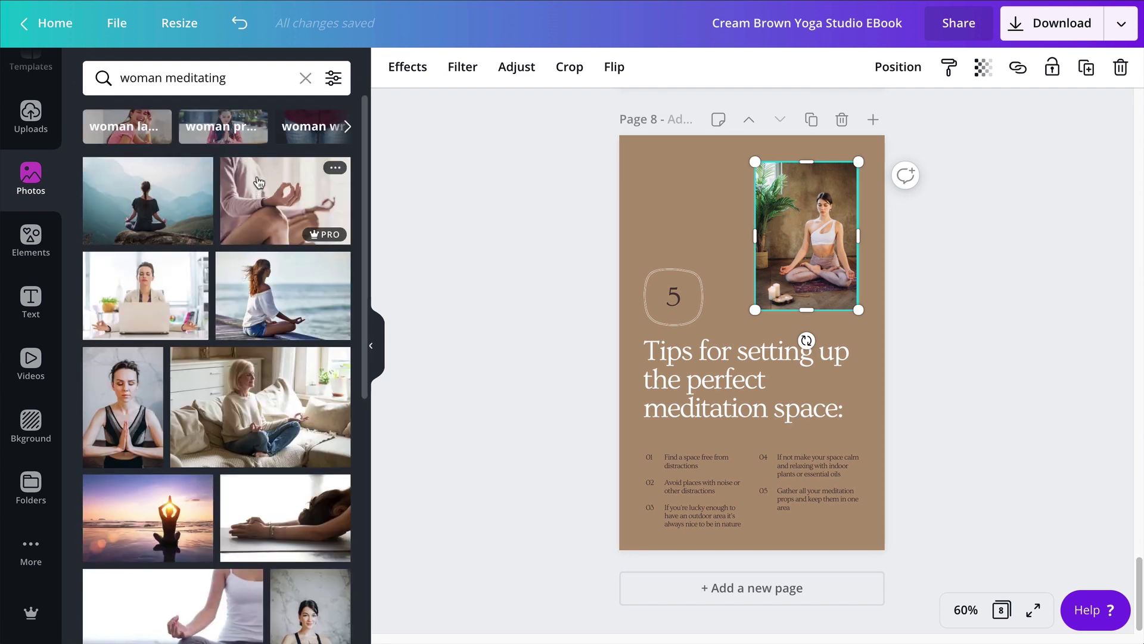
pyautogui.scroll(-4, 253, 191)
pyautogui.scroll(3, 262, 286)
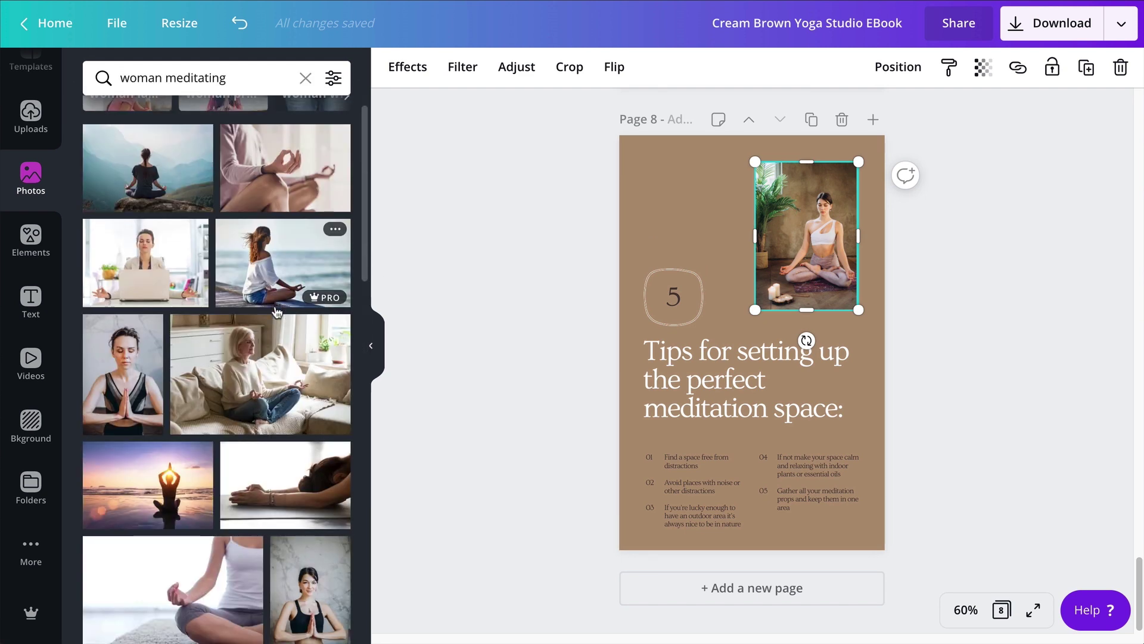
pyautogui.scroll(-10, 278, 312)
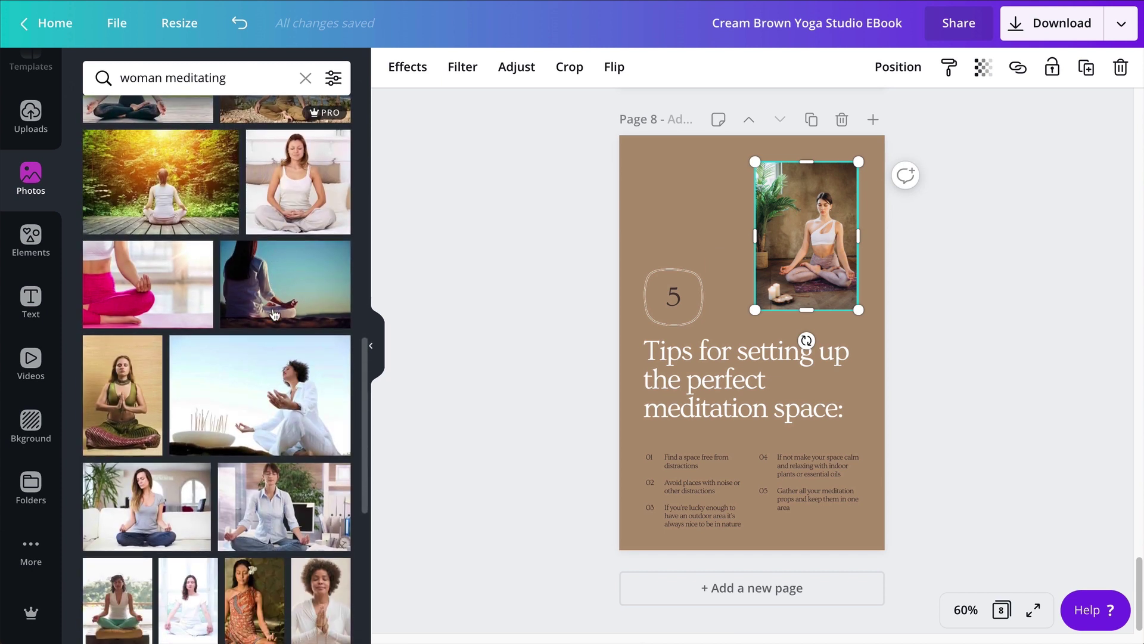
# Drop the orange-shirt meditation photo into the frame and enlarge it
pyautogui.scroll(-4, 274, 314)
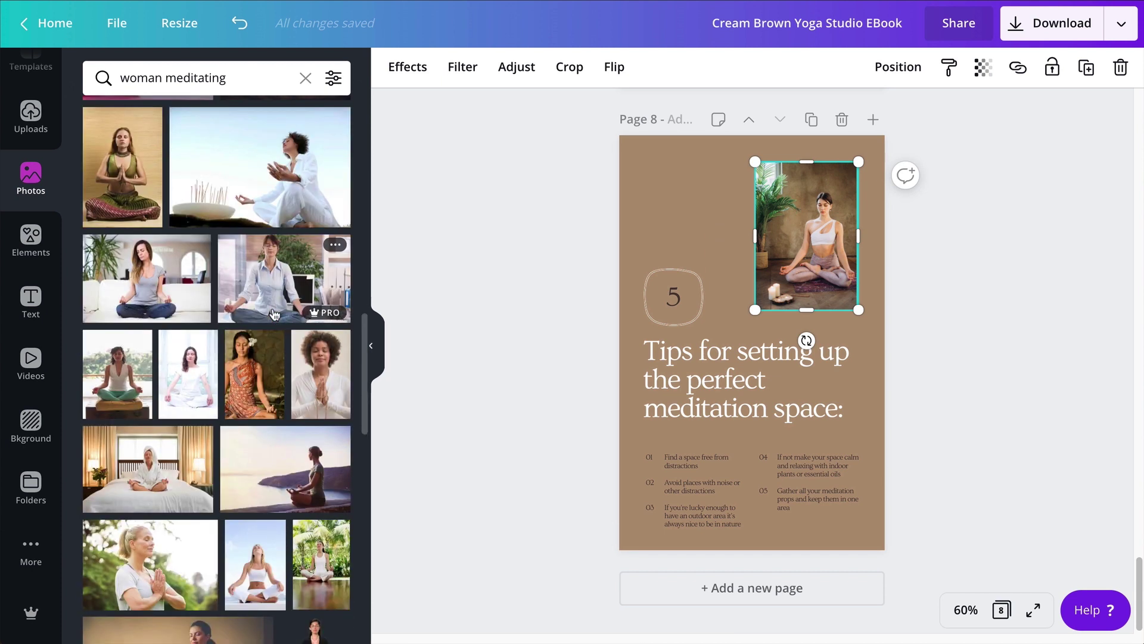
pyautogui.scroll(-5, 273, 314)
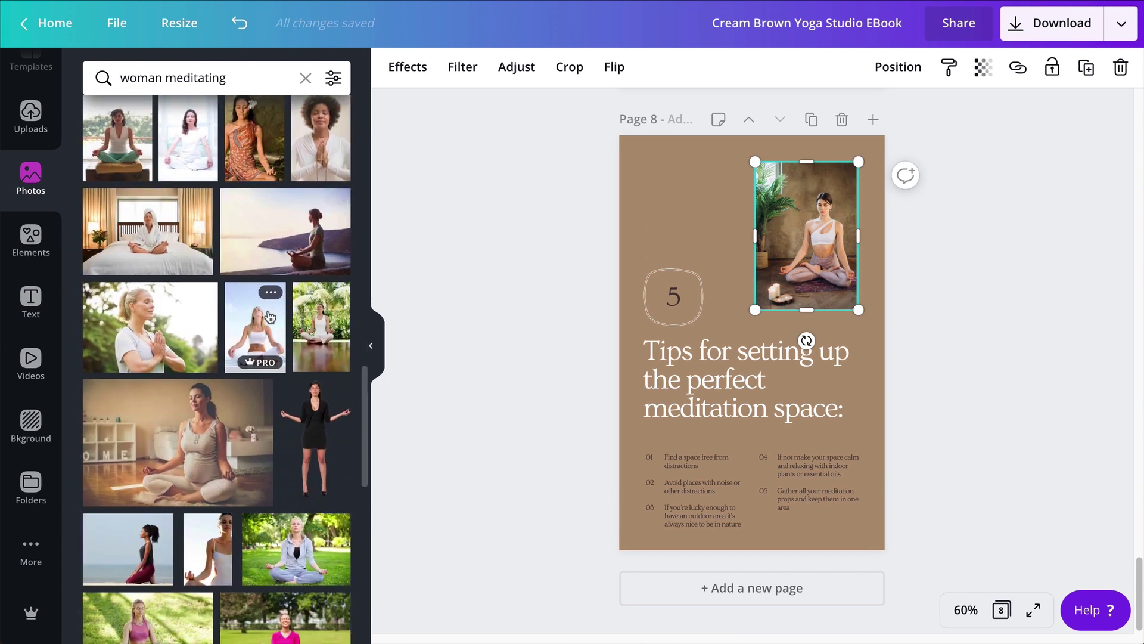
pyautogui.scroll(-1, 270, 316)
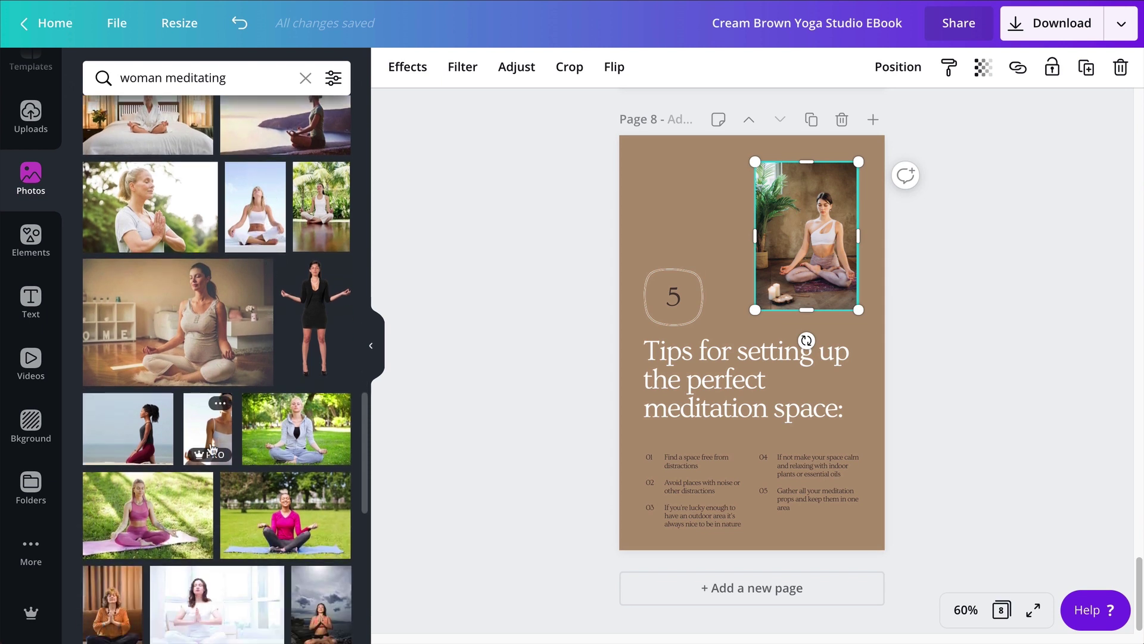
pyautogui.scroll(-3, 243, 481)
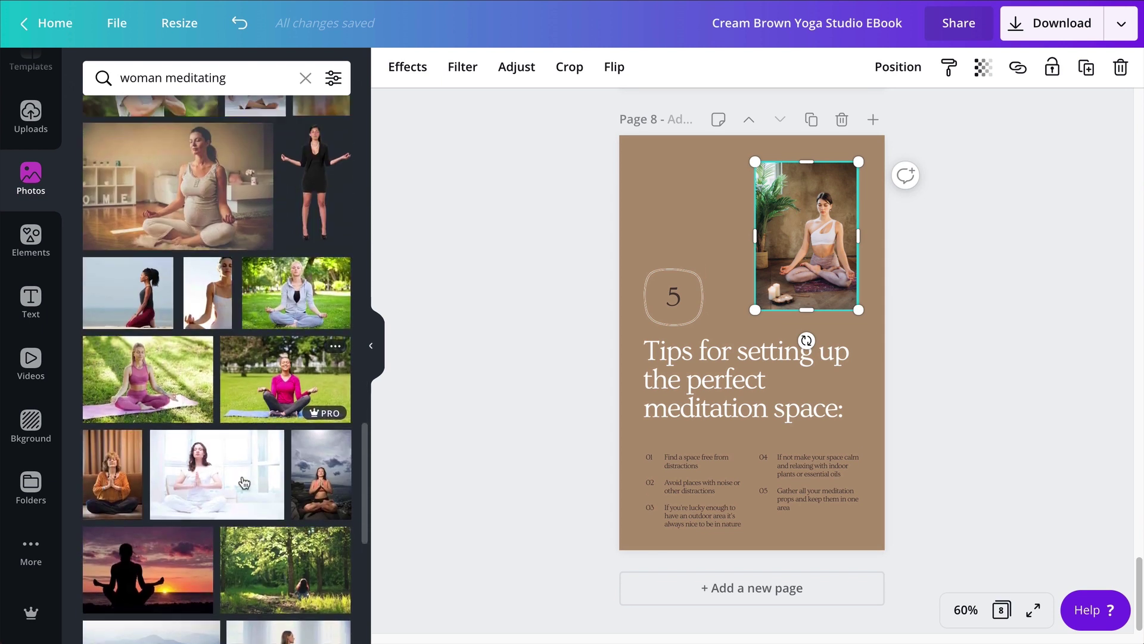
pyautogui.moveTo(112, 456); pyautogui.dragTo(820, 227)
pyautogui.moveTo(755, 309); pyautogui.dragTo(730, 332)
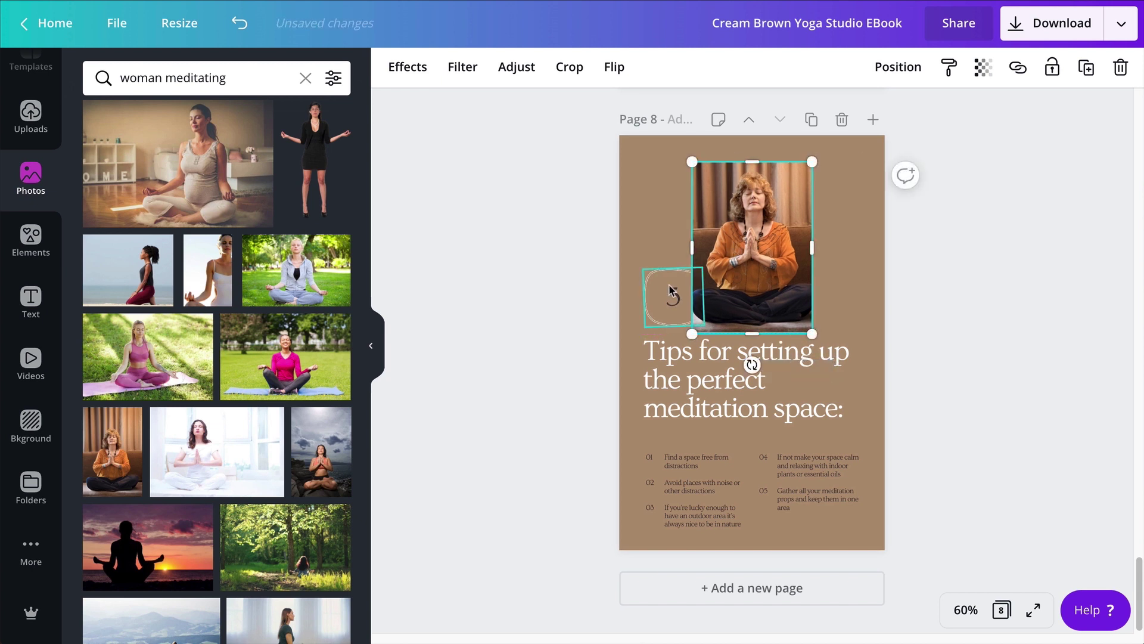
# Move the 5 badge to the photo's right, shift the photo left, and enlarge the badge
pyautogui.moveTo(670, 292); pyautogui.dragTo(829, 292)
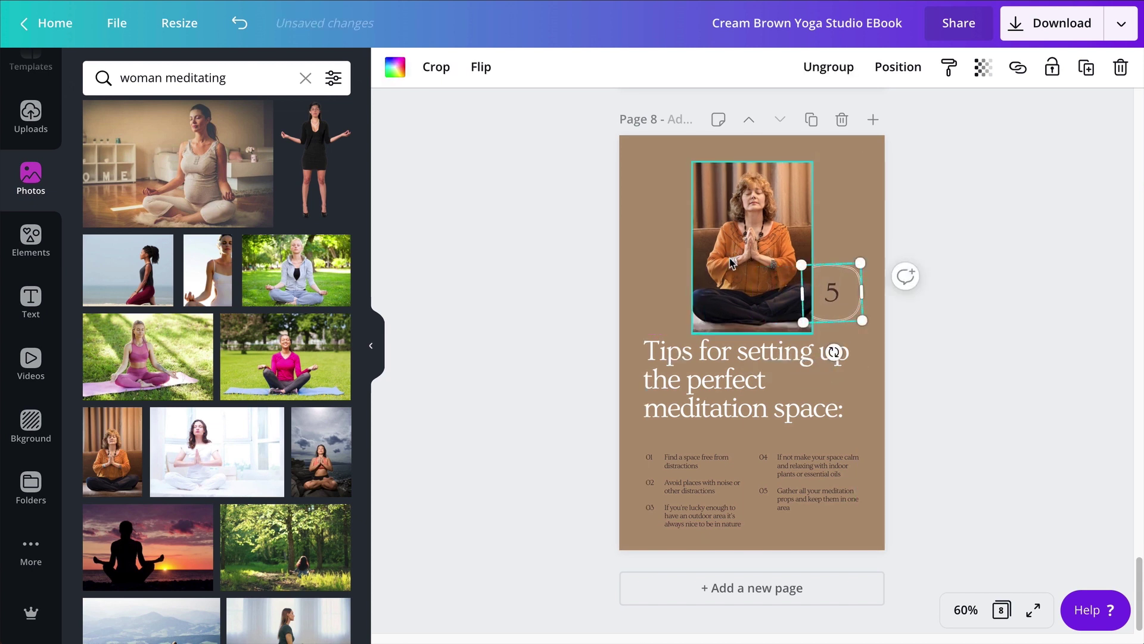
pyautogui.moveTo(731, 260); pyautogui.dragTo(679, 261)
pyautogui.click(831, 292)
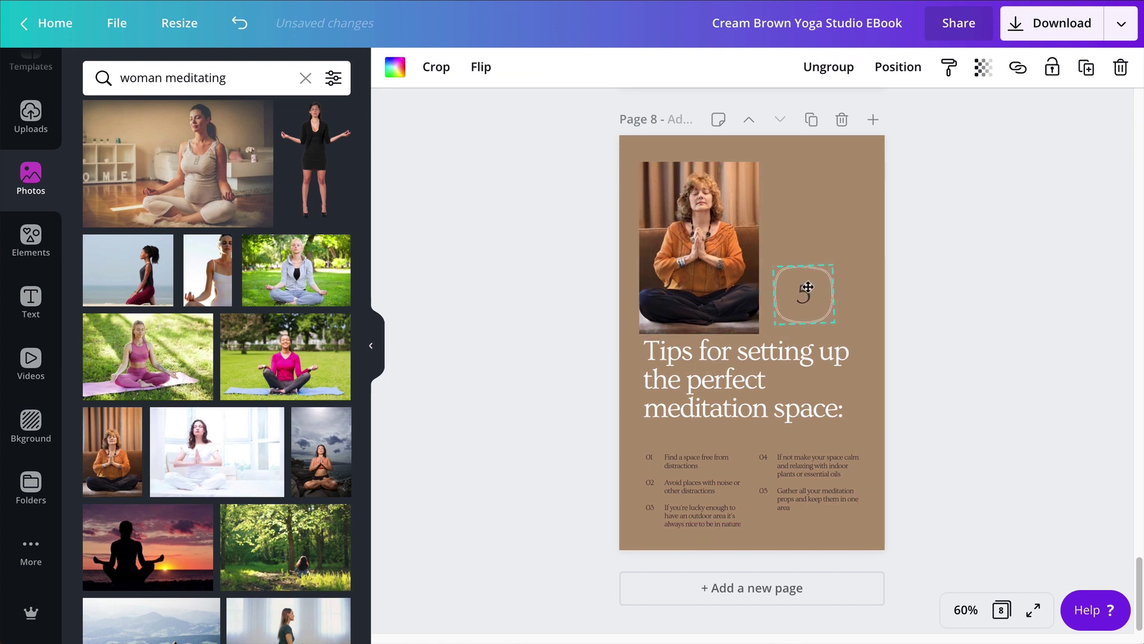
pyautogui.moveTo(824, 273); pyautogui.dragTo(824, 305)
pyautogui.click(968, 209)
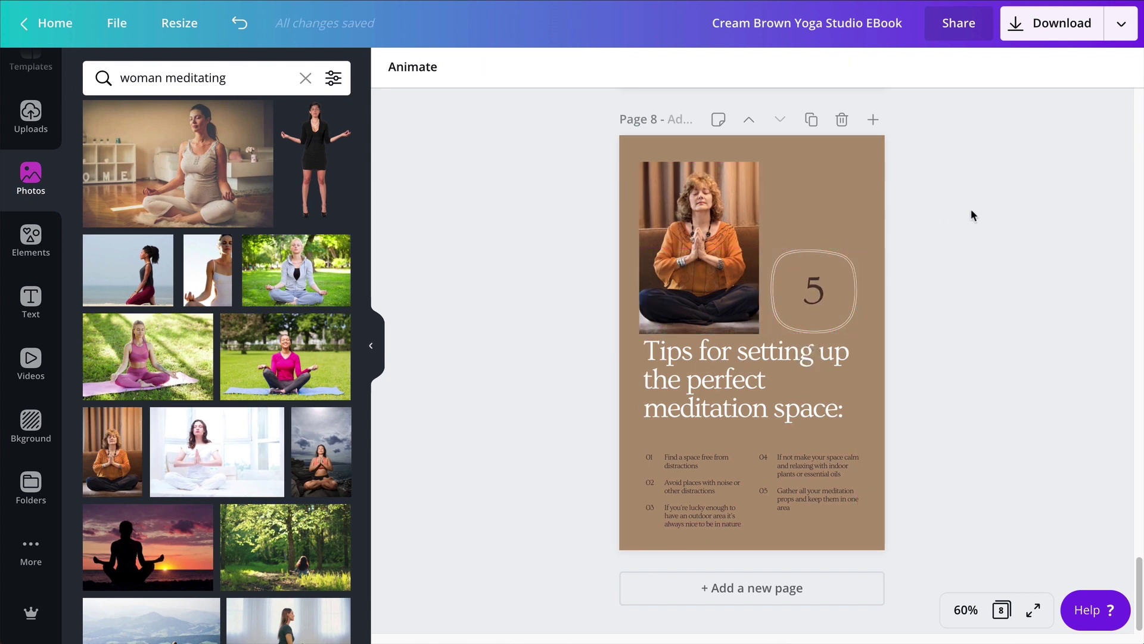
# Fine-tune the photo's size and position and align the 5 badge beside it
pyautogui.click(720, 240)
pyautogui.moveTo(720, 240); pyautogui.dragTo(725, 243)
pyautogui.moveTo(766, 332); pyautogui.dragTo(759, 325)
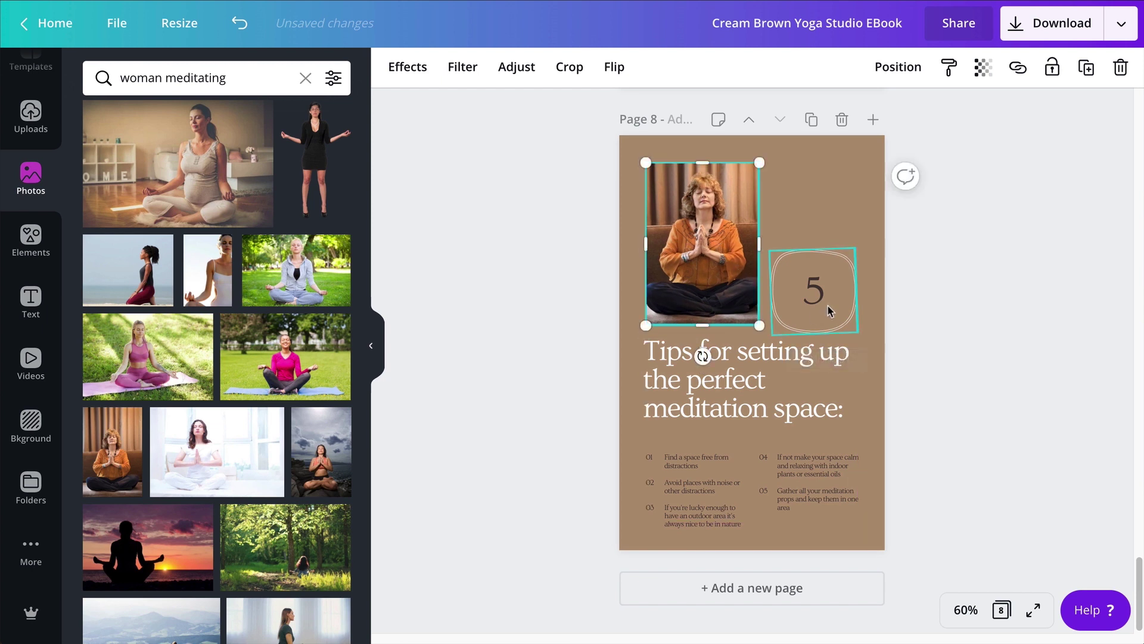
pyautogui.click(813, 286)
pyautogui.moveTo(814, 286); pyautogui.dragTo(817, 276)
pyautogui.click(959, 296)
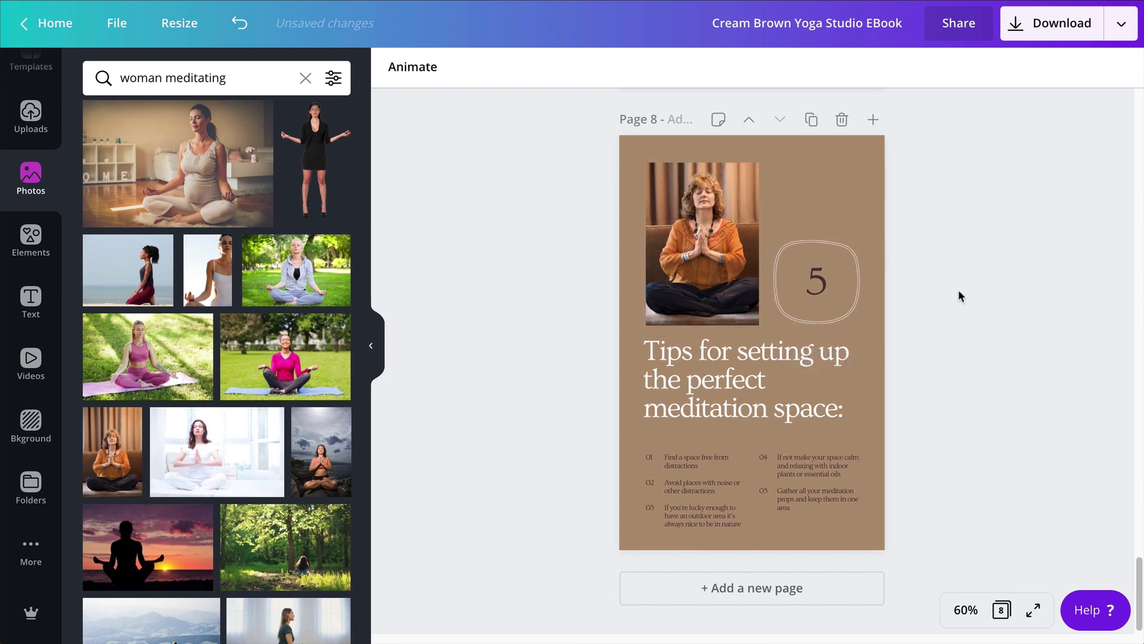
pyautogui.click(747, 392)
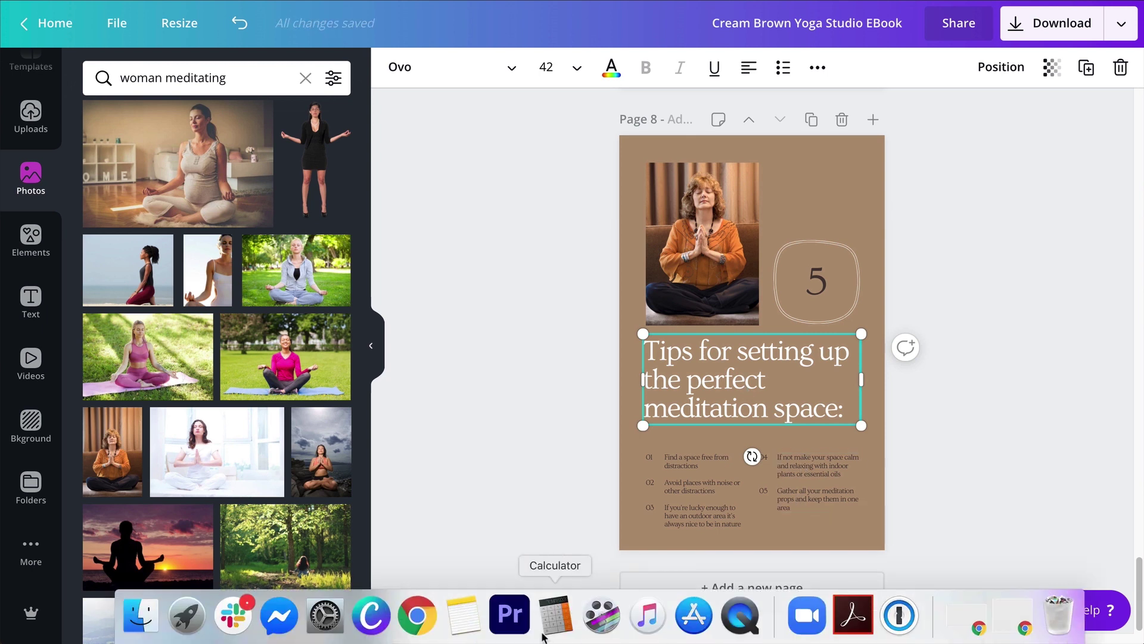
# Copy 'Tips to help you meditate daily:' from Notes and paste it as page 8's title
pyautogui.click(465, 616)
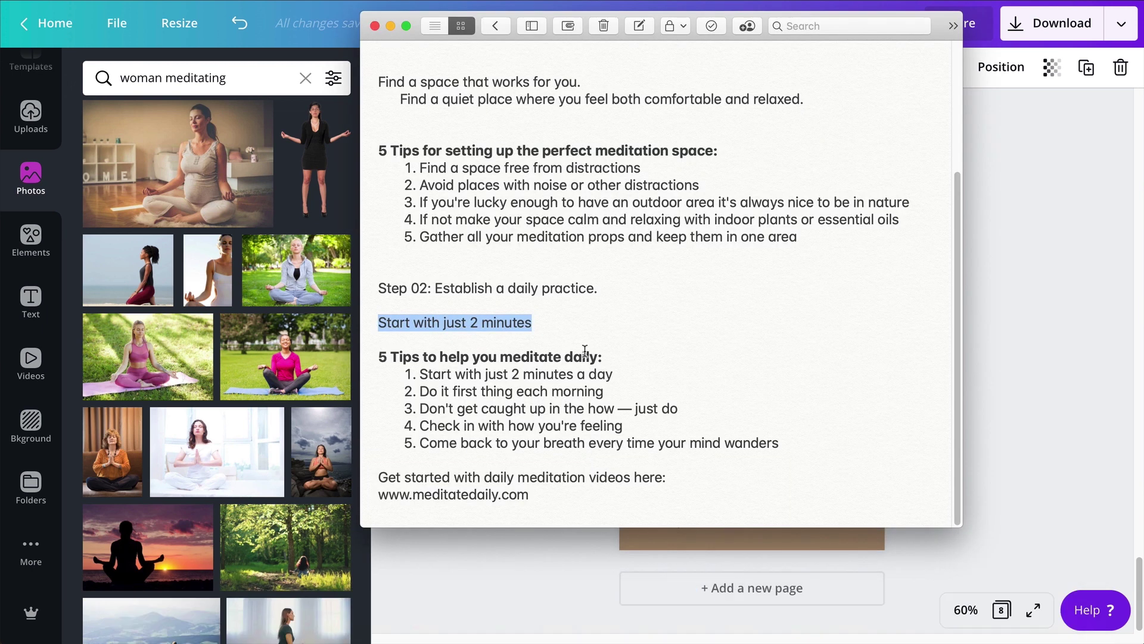
pyautogui.moveTo(604, 355); pyautogui.dragTo(393, 359)
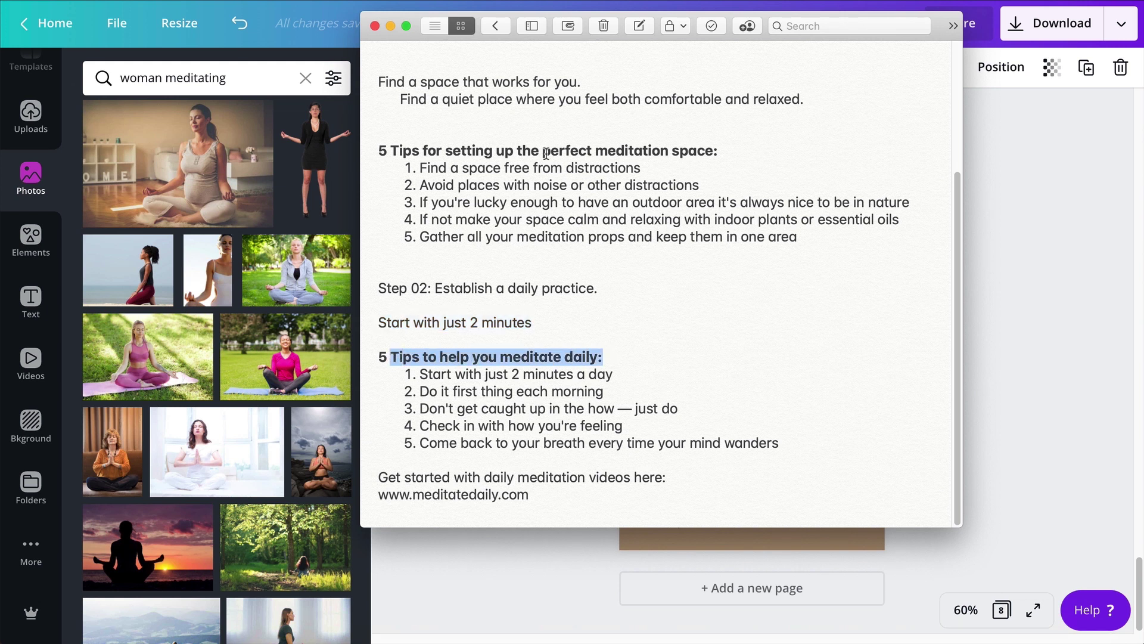
pyautogui.click(391, 25)
pyautogui.write('Tips to help you meditate daily:')
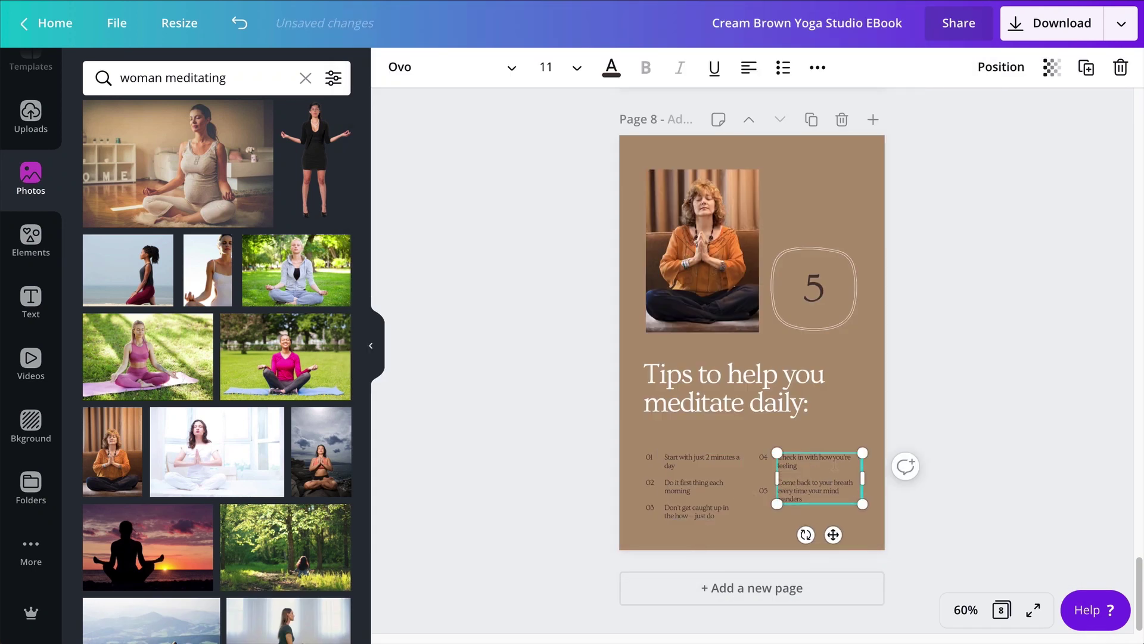
# At 100% zoom, move page 8's tips list up closer to the heading and nudge the heading
pyautogui.click(966, 610)
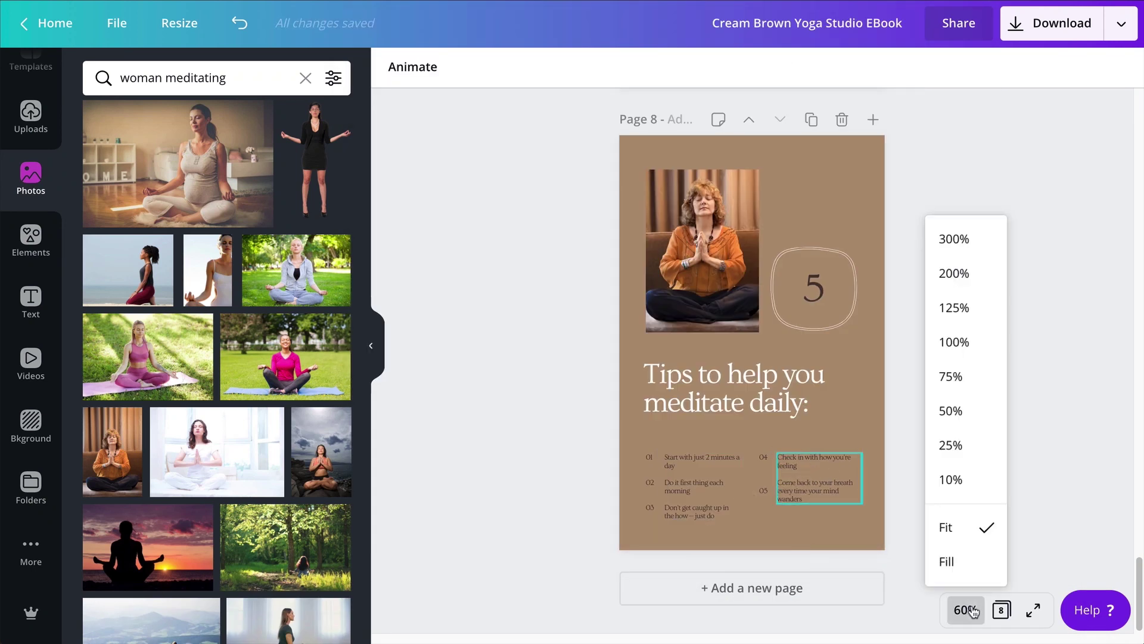
pyautogui.click(954, 345)
pyautogui.scroll(-3, 950, 365)
pyautogui.moveTo(420, 358); pyautogui.dragTo(825, 479)
pyautogui.moveTo(821, 433); pyautogui.dragTo(821, 411)
pyautogui.click(792, 328)
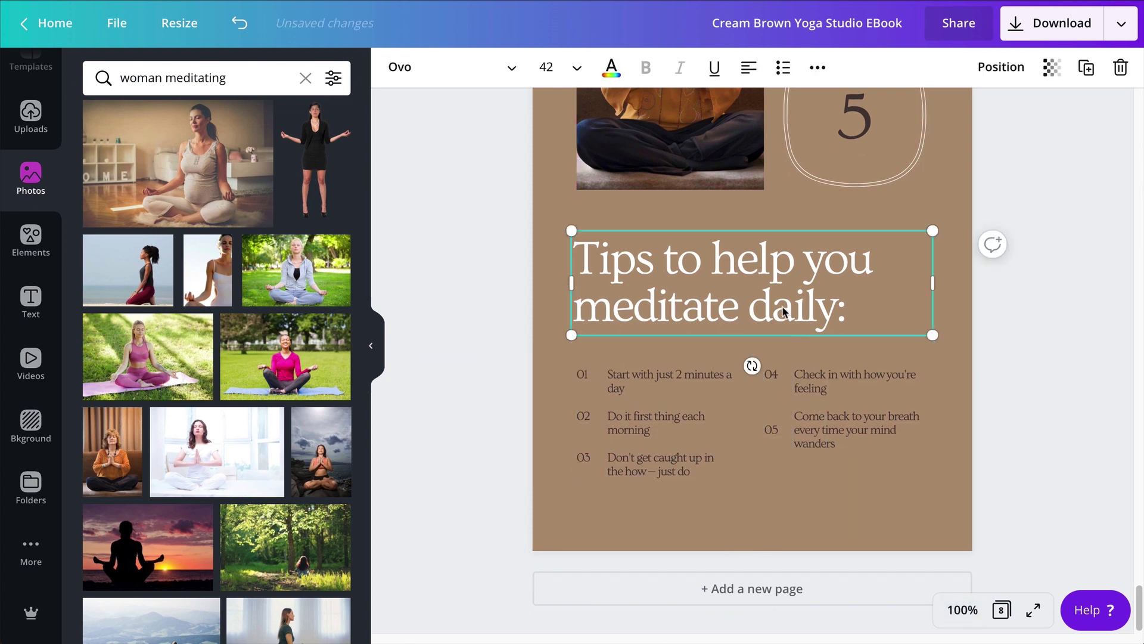
pyautogui.moveTo(786, 308); pyautogui.dragTo(781, 313)
pyautogui.click(1044, 382)
# Check the tips list alignment and review the ebook's pages
pyautogui.scroll(5, 1044, 383)
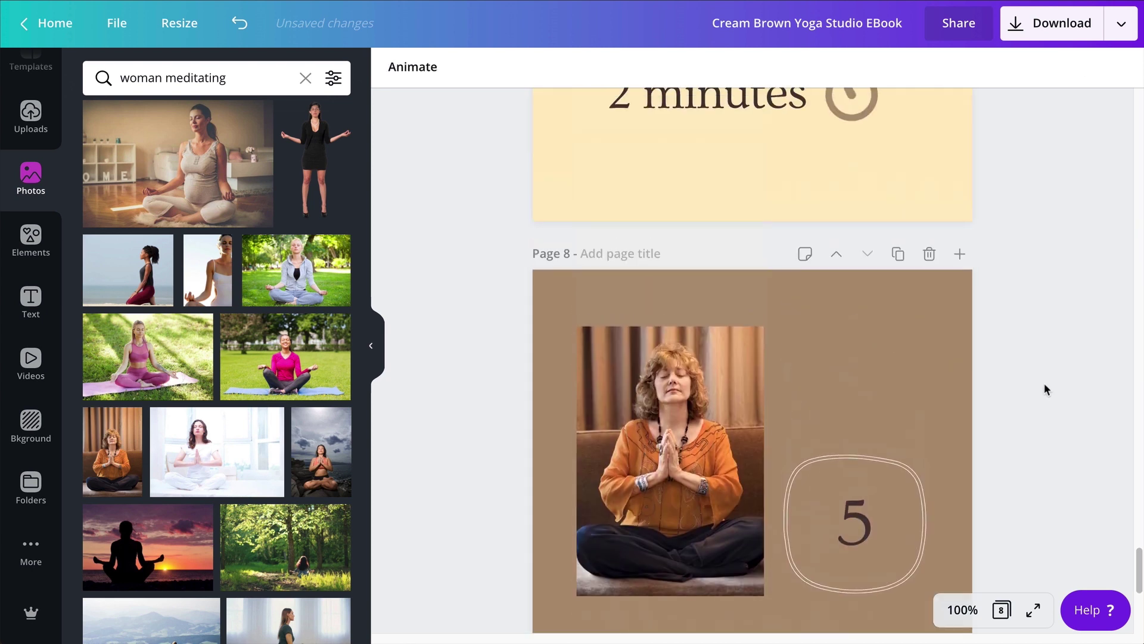
pyautogui.scroll(-3, 1045, 385)
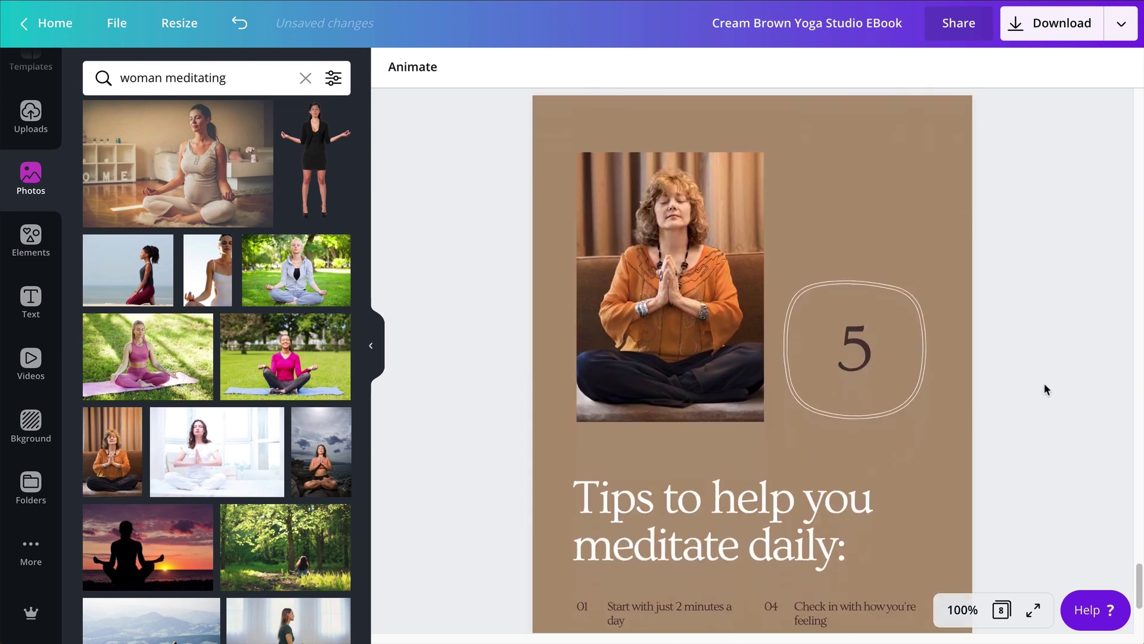
pyautogui.scroll(-2, 1044, 383)
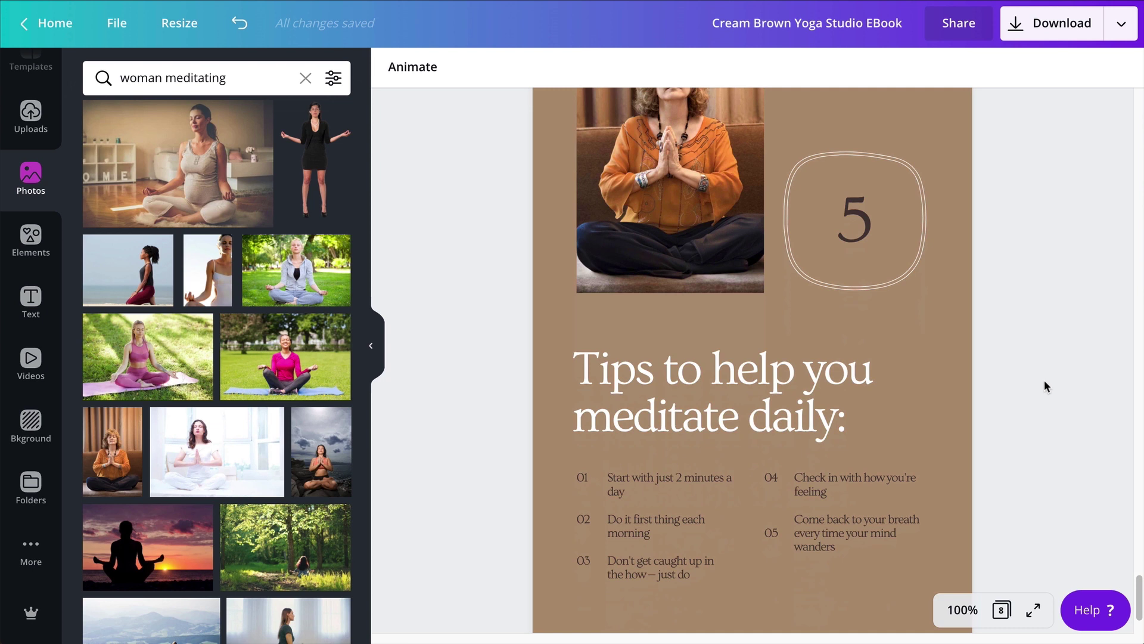
pyautogui.click(727, 481)
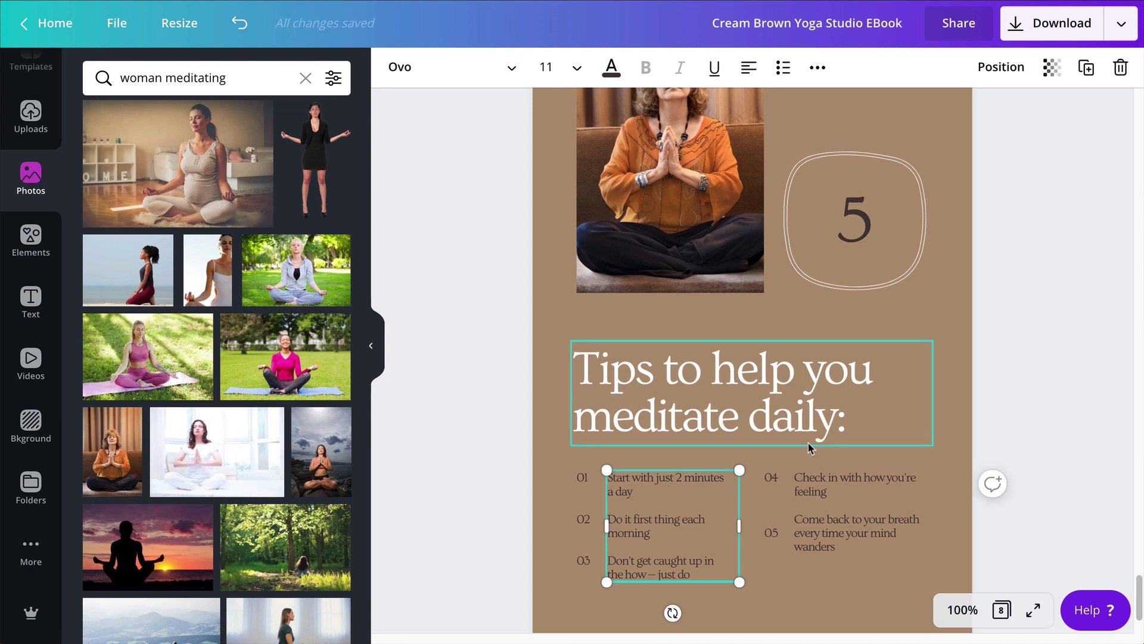
pyautogui.scroll(-1, 808, 448)
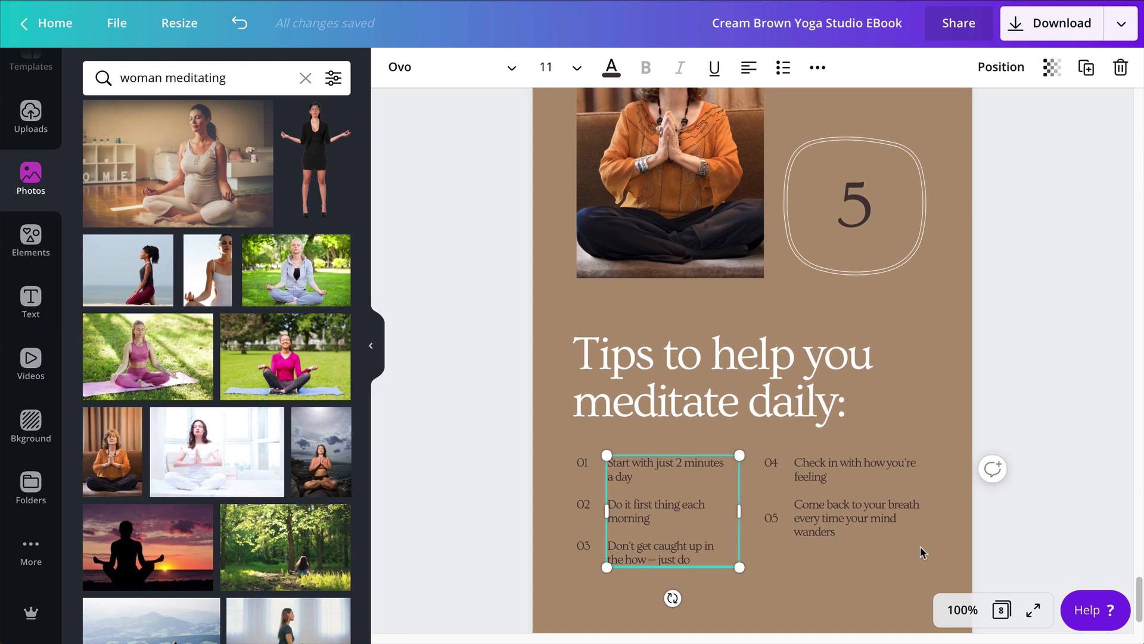
pyautogui.scroll(-3, 919, 542)
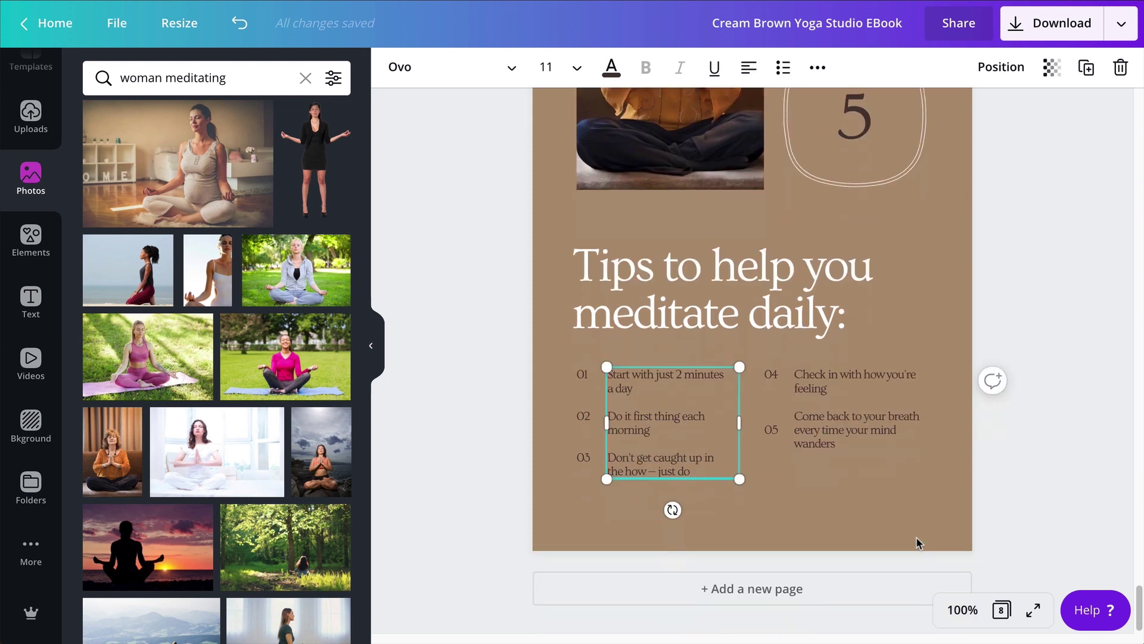
pyautogui.click(1005, 324)
pyautogui.scroll(7, 792, 269)
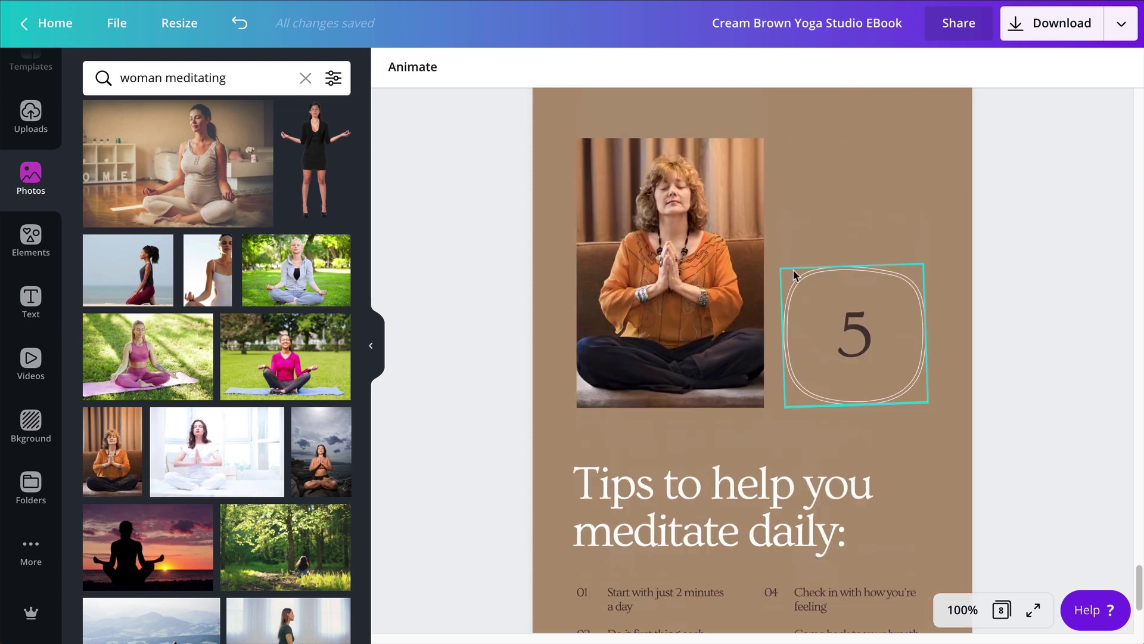
pyautogui.scroll(-7, 793, 274)
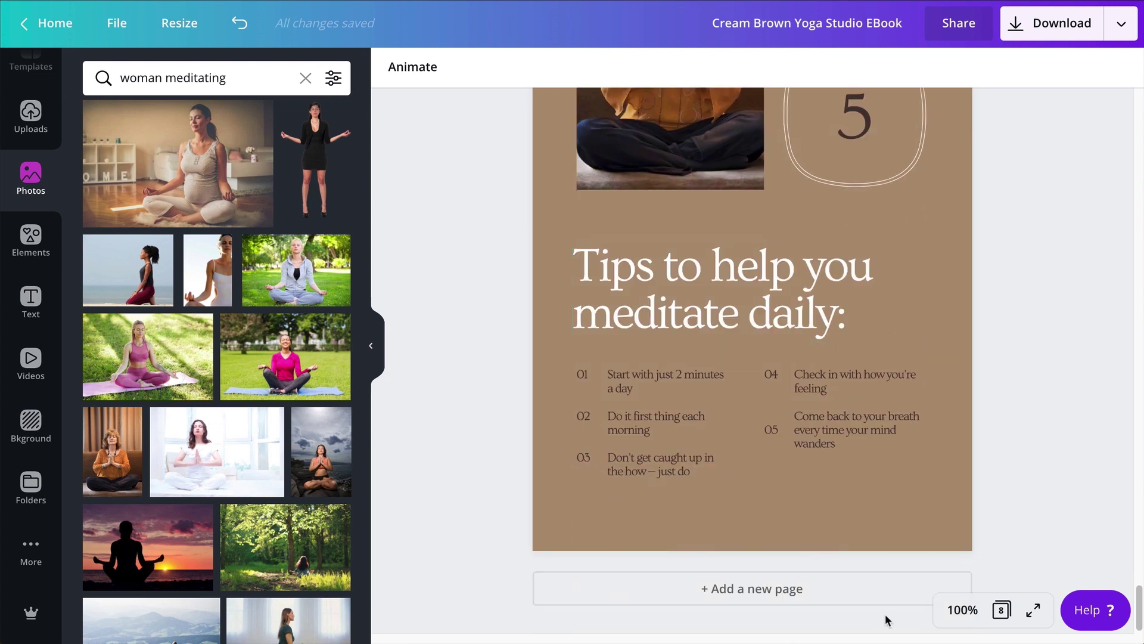
pyautogui.scroll(20, 788, 427)
pyautogui.scroll(20, 786, 429)
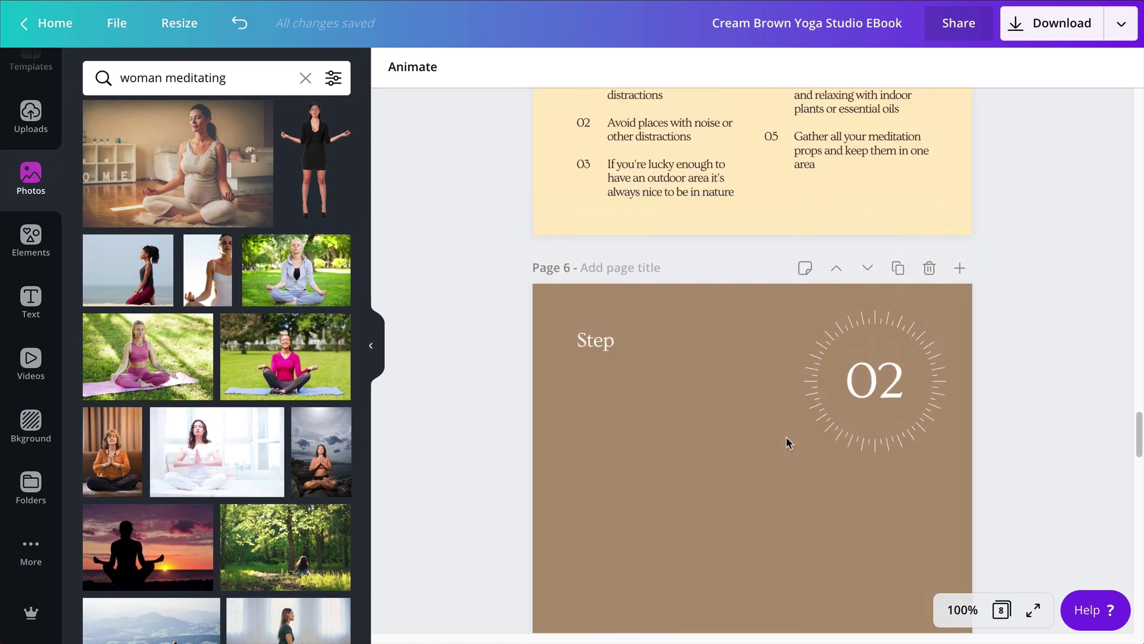
pyautogui.scroll(-15, 787, 440)
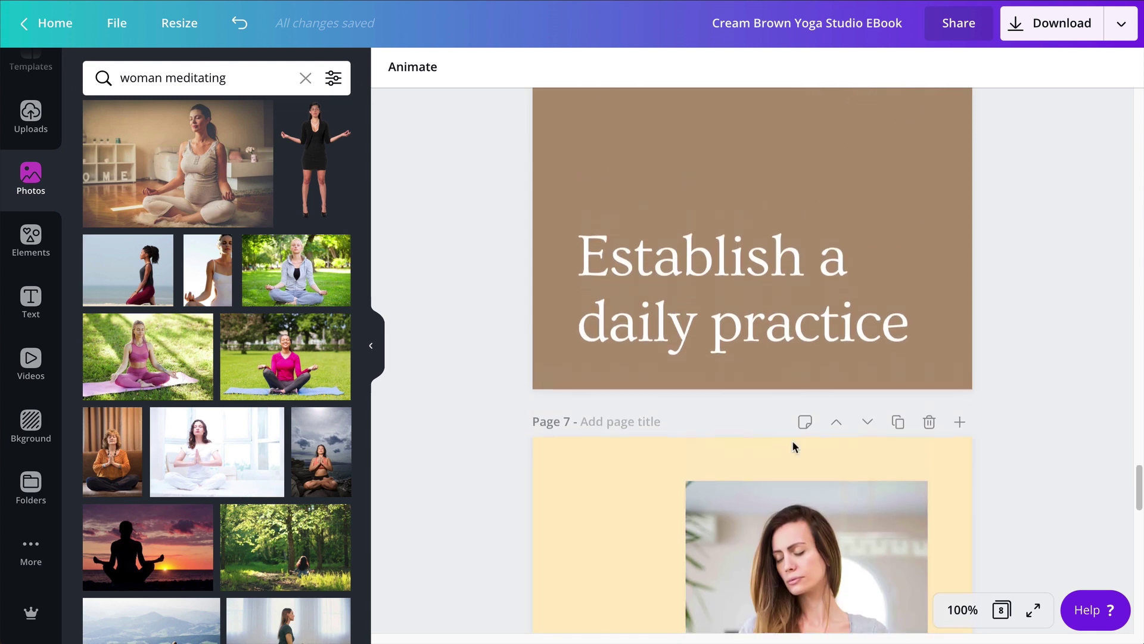
pyautogui.scroll(-15, 792, 440)
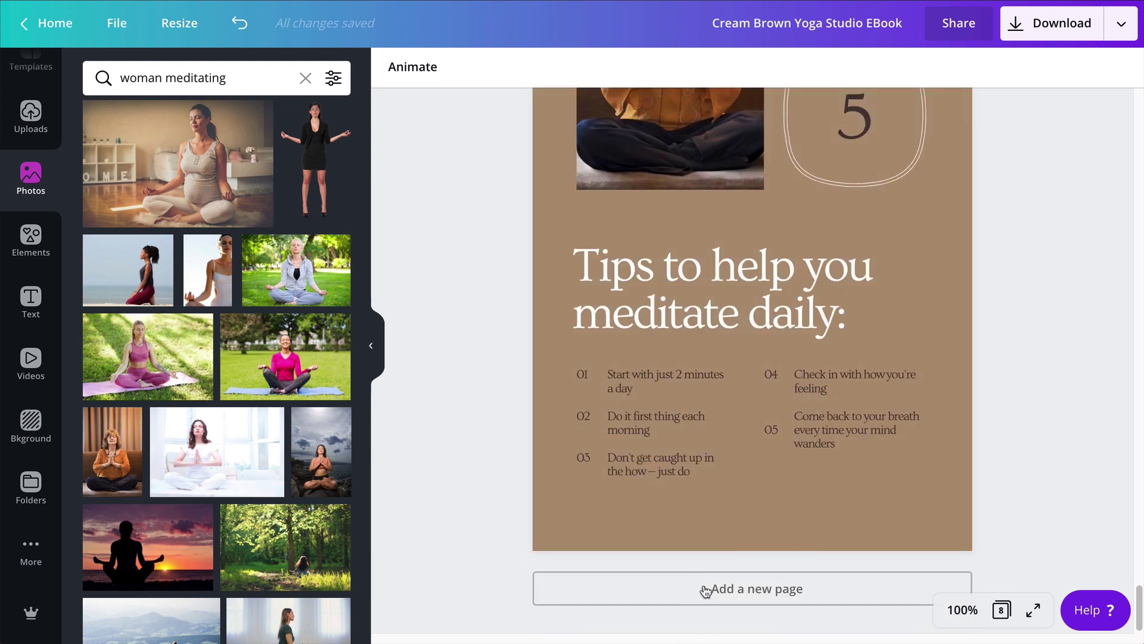
pyautogui.scroll(8, 686, 444)
pyautogui.scroll(-8, 686, 444)
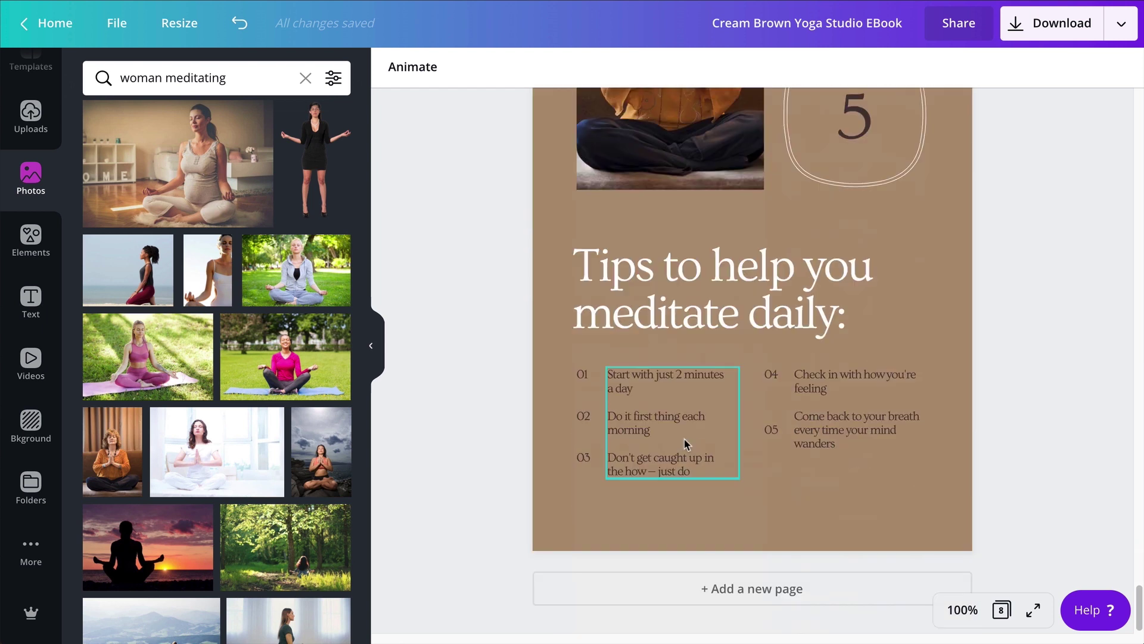
# Add a new page 9 with a dark brown background
pyautogui.click(703, 588)
pyautogui.scroll(-3, 629, 268)
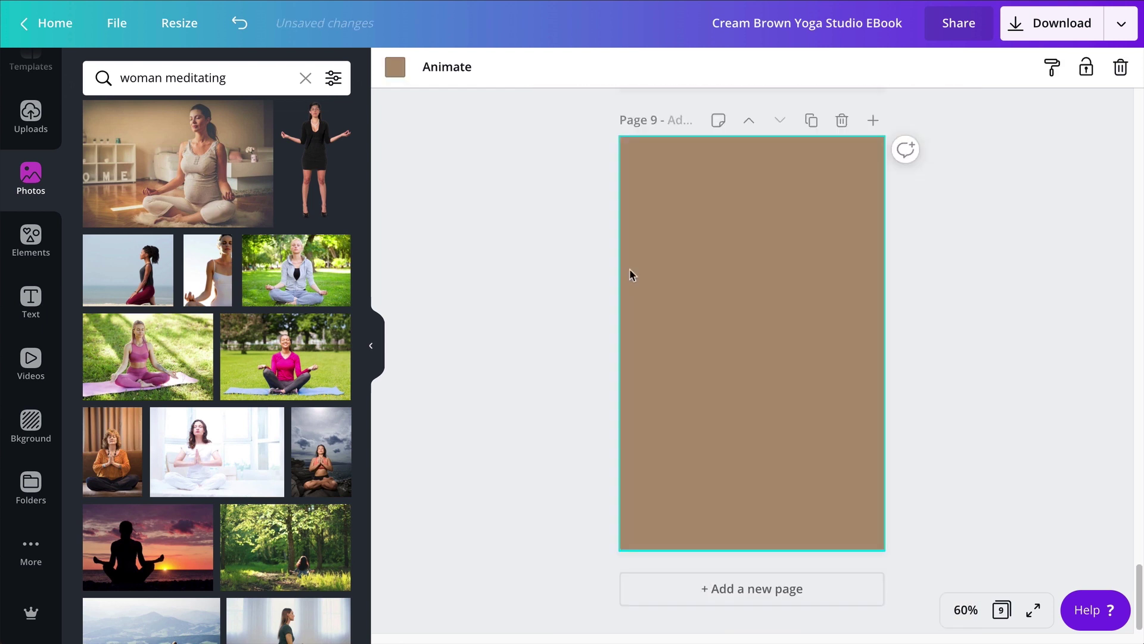
pyautogui.click(396, 68)
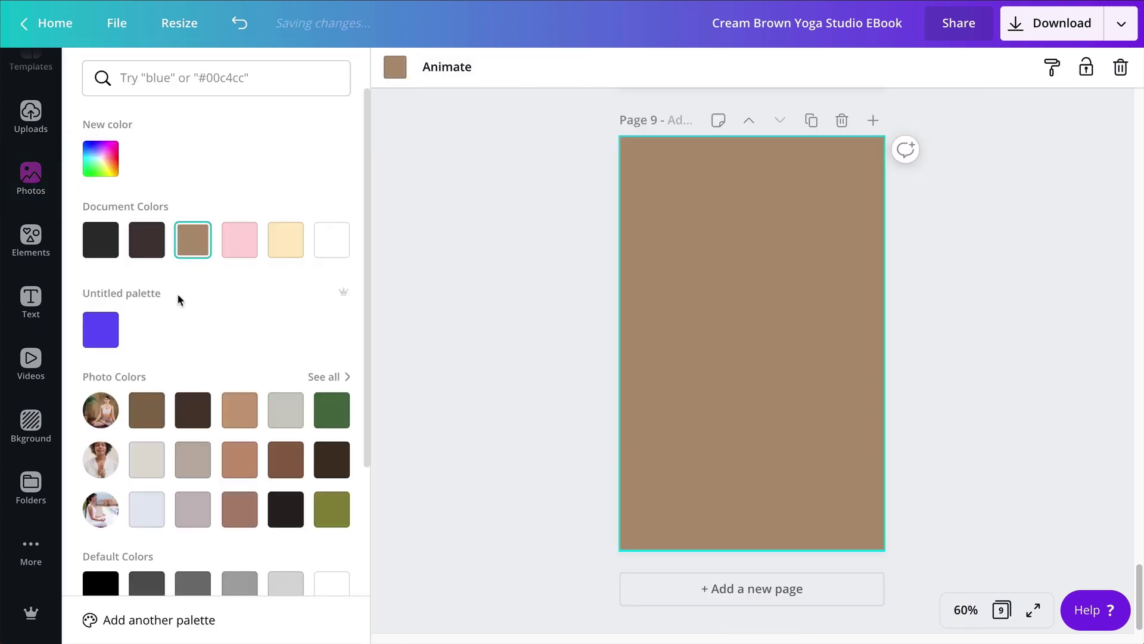
pyautogui.click(156, 253)
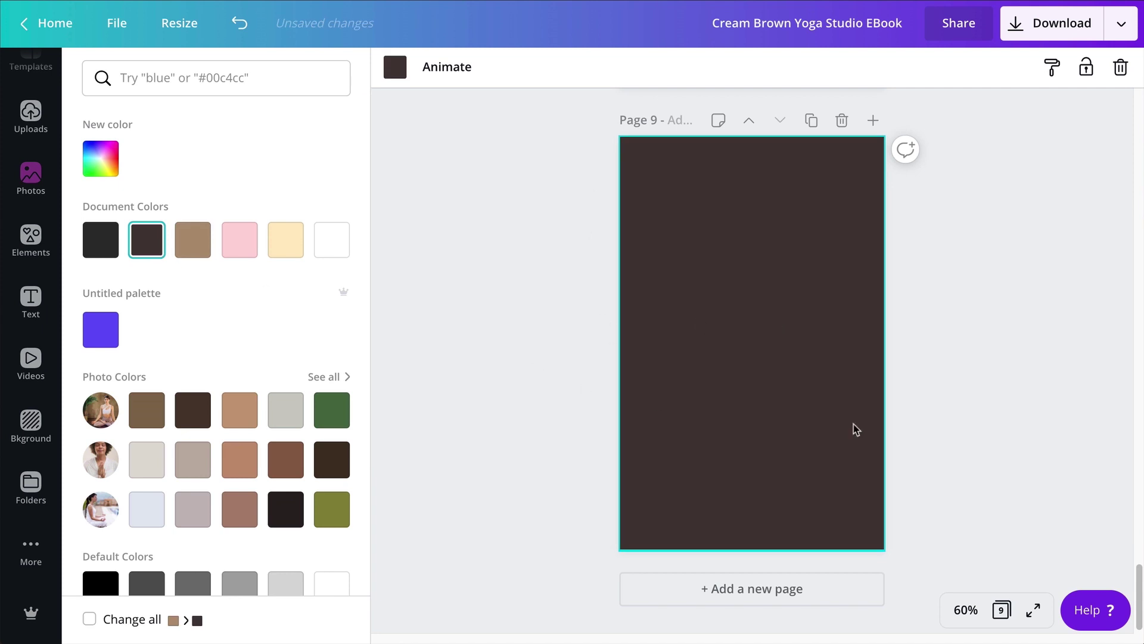
pyautogui.press('Escape')
pyautogui.scroll(5, 705, 396)
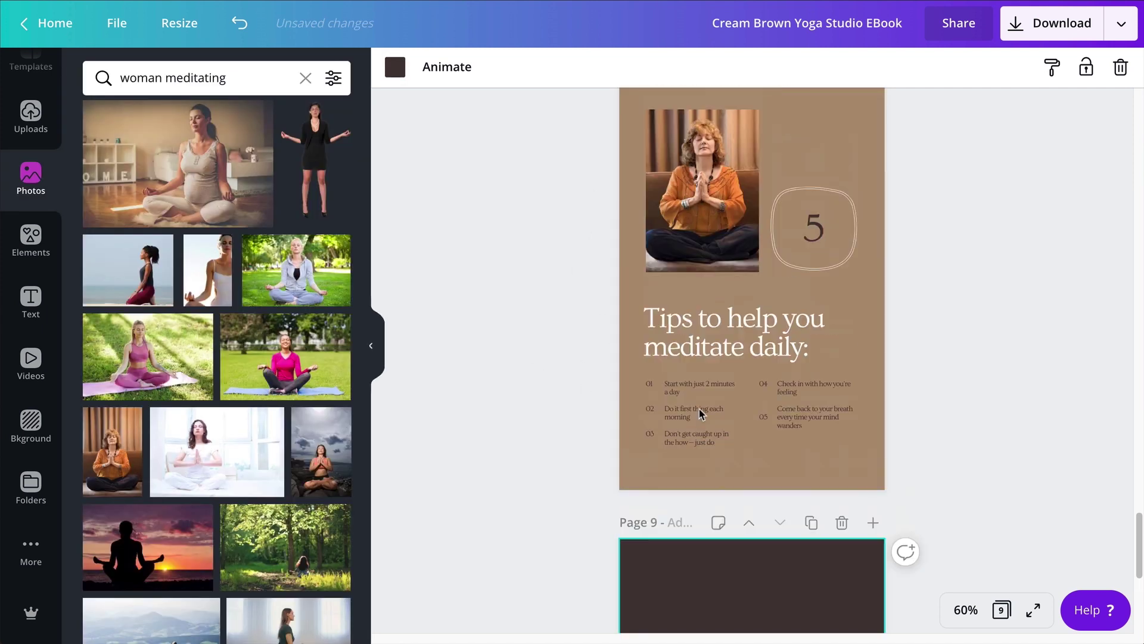
pyautogui.scroll(10, 723, 310)
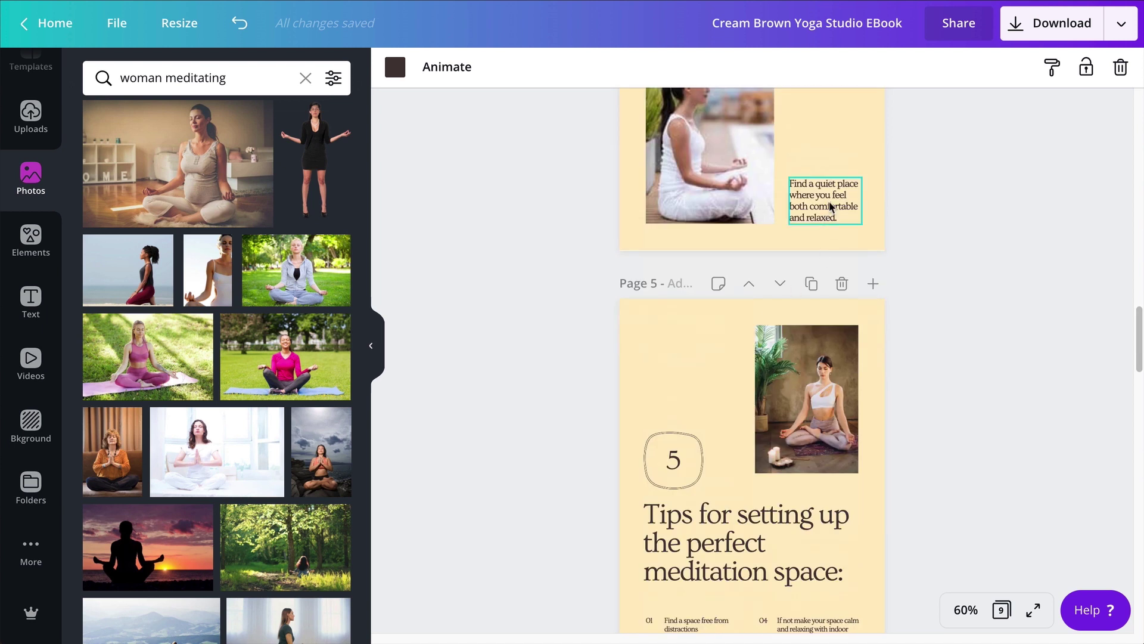
# Paste the page 4 'Find a quiet place' text box onto page 9, white, centred on the page
pyautogui.click(832, 207)
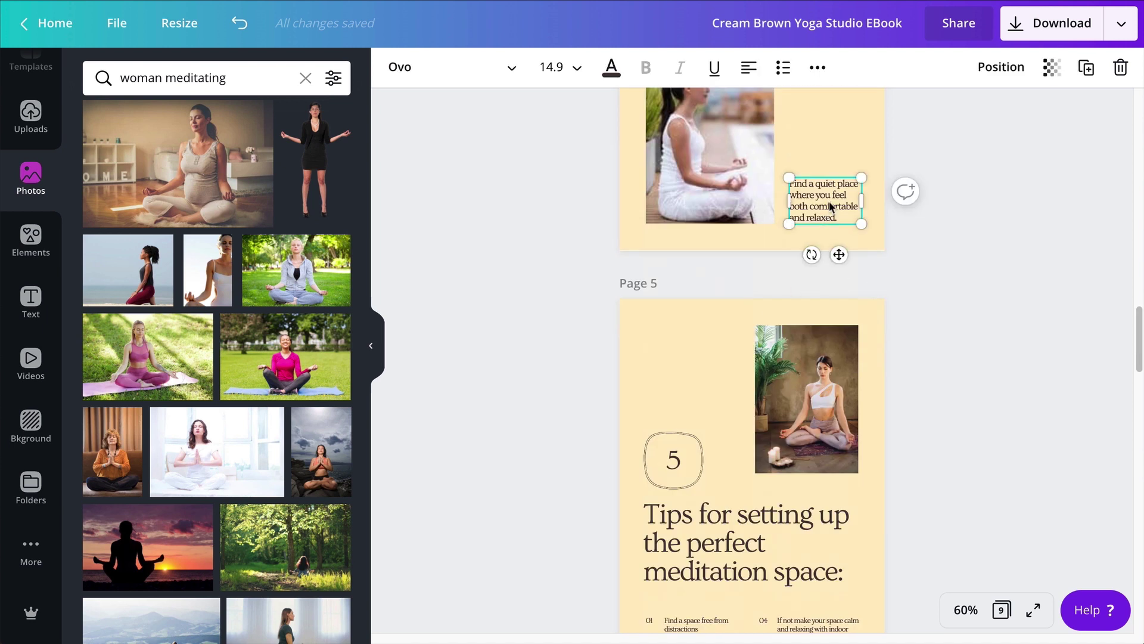
pyautogui.scroll(-12, 836, 360)
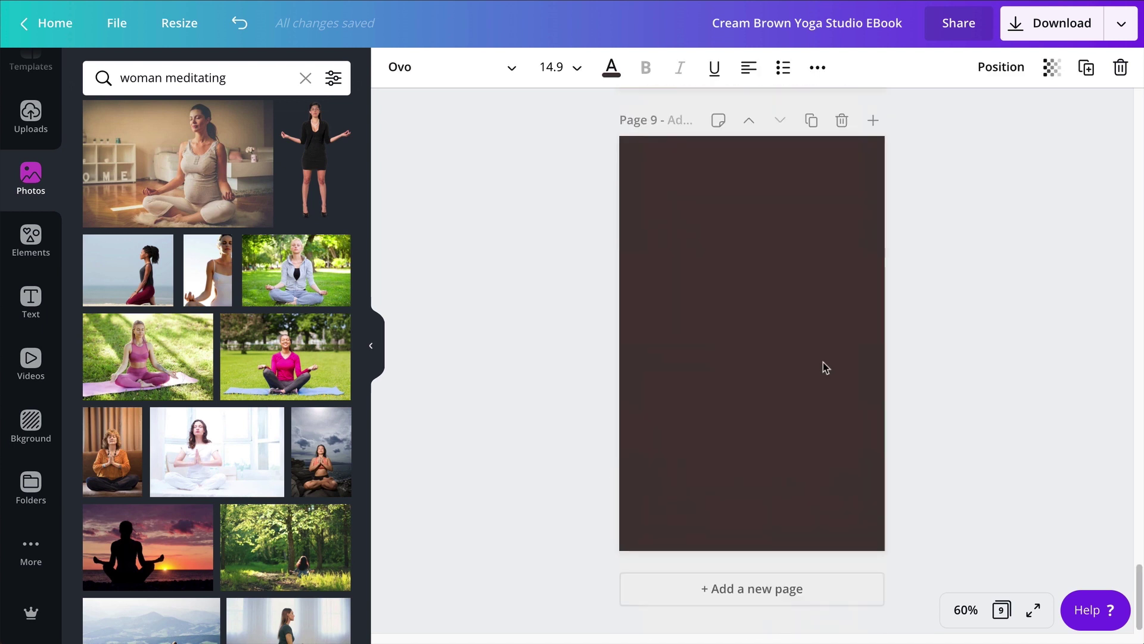
pyautogui.click(823, 360)
pyautogui.hotkey('ctrl', 'v')
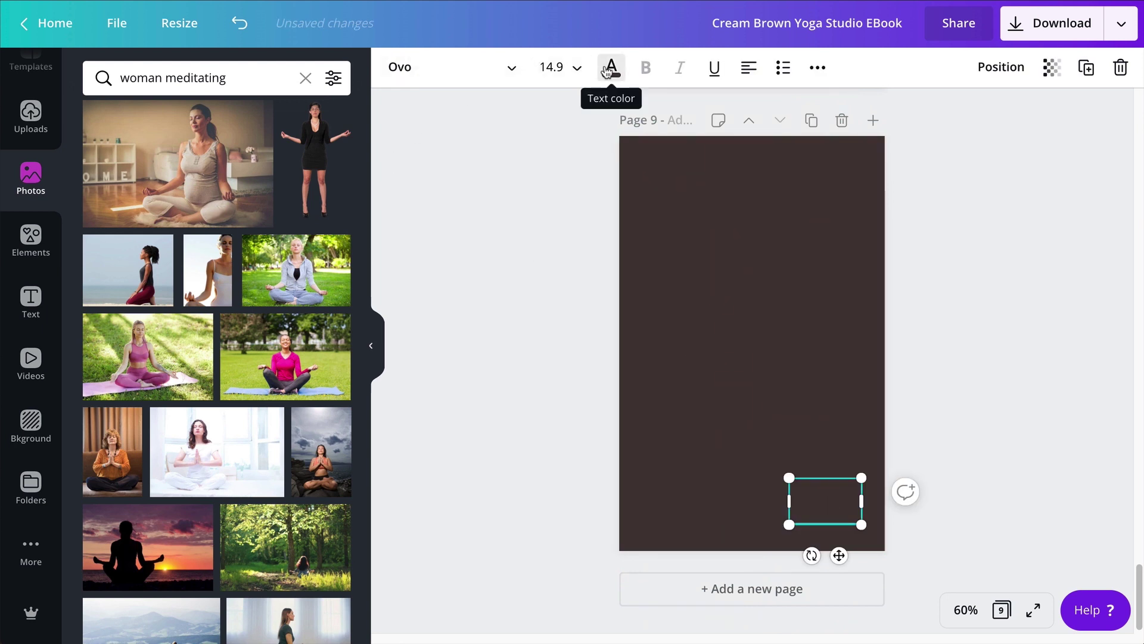
pyautogui.click(612, 76)
pyautogui.click(331, 240)
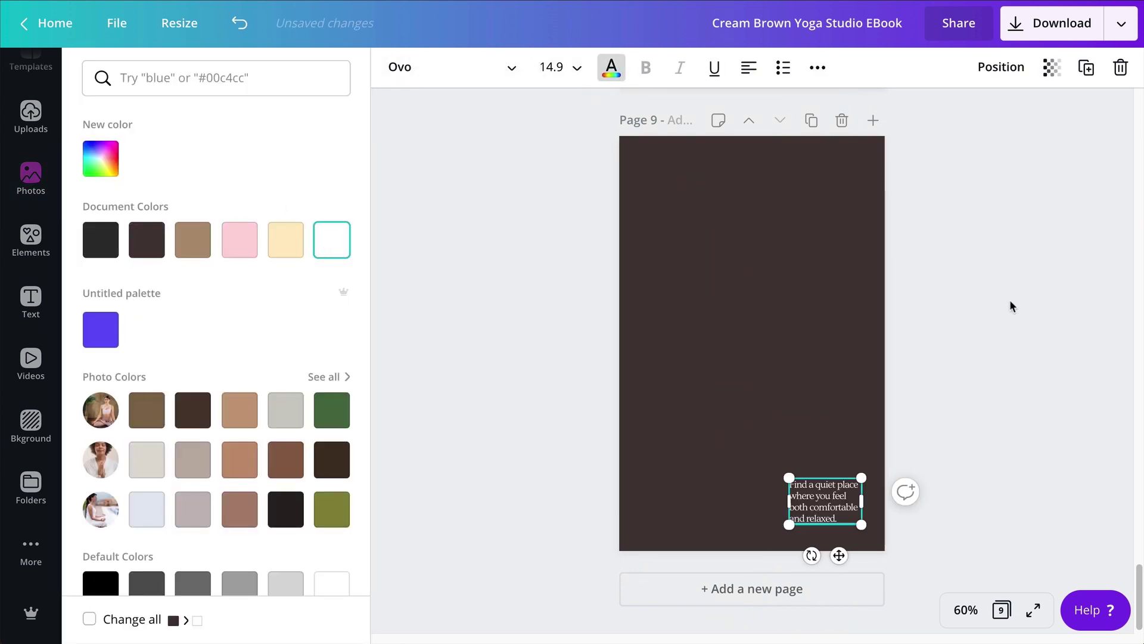
pyautogui.click(858, 509)
pyautogui.moveTo(859, 510); pyautogui.dragTo(835, 302)
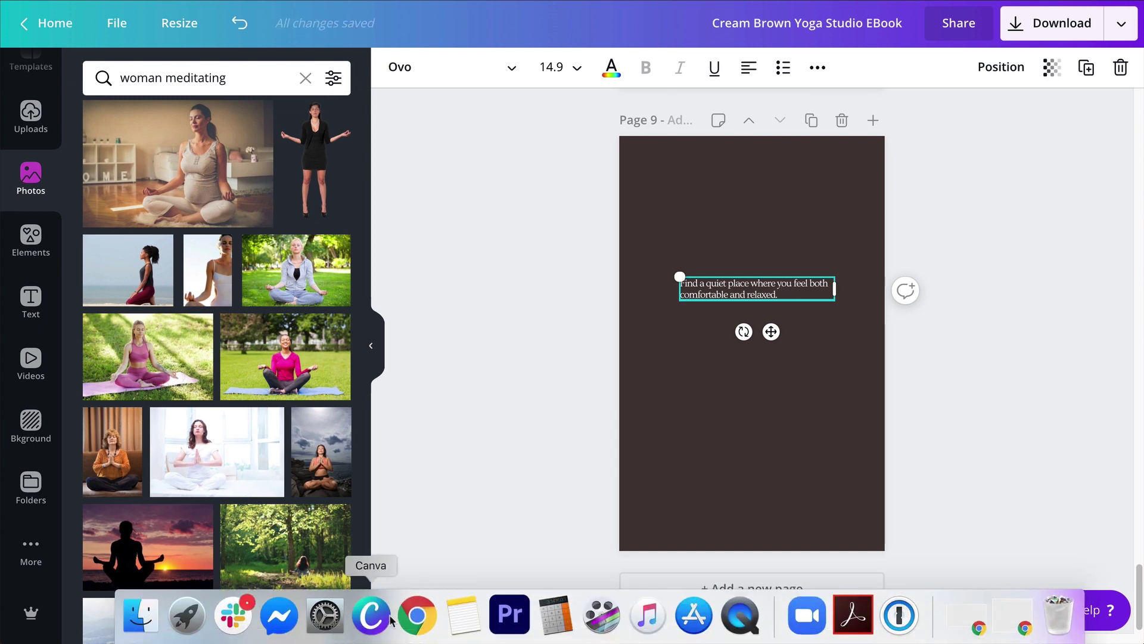
# Make the text read 'Get started with daily meditation videos here:', centre-aligned at size 18
pyautogui.click(463, 622)
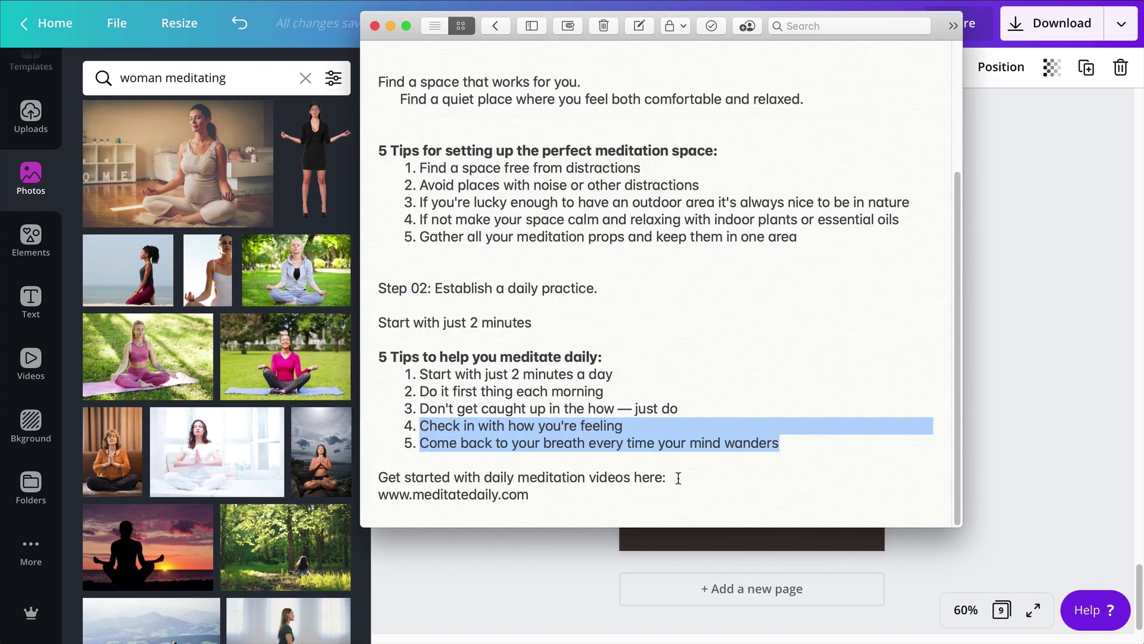
pyautogui.moveTo(678, 478); pyautogui.dragTo(379, 478)
pyautogui.press('super+Tab')
pyautogui.click(749, 68)
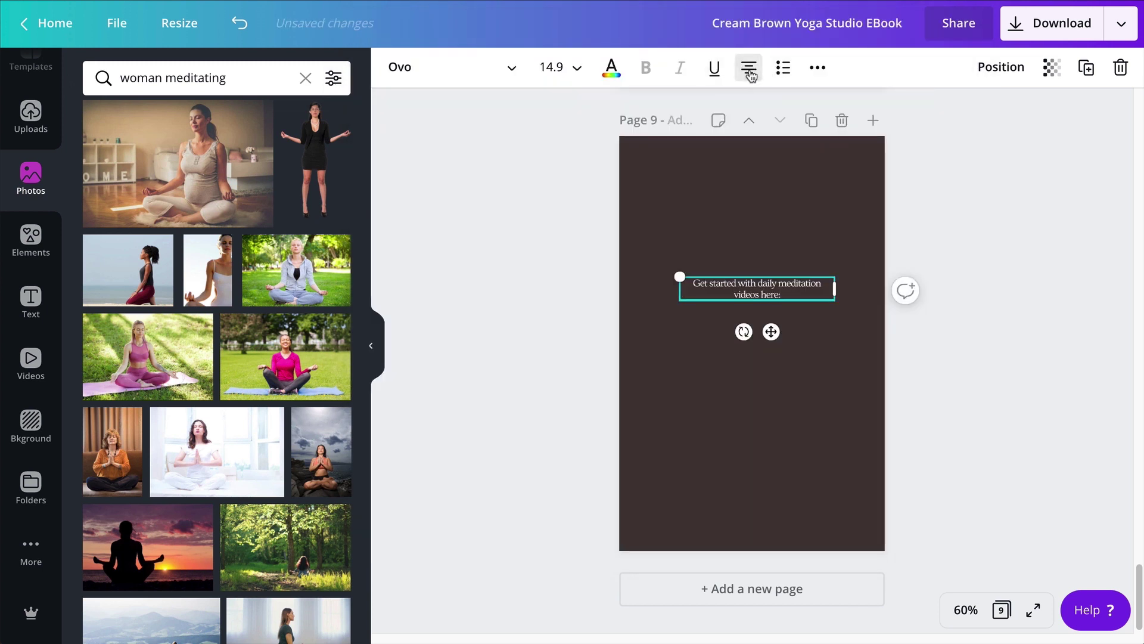
pyautogui.click(546, 67)
pyautogui.write('18')
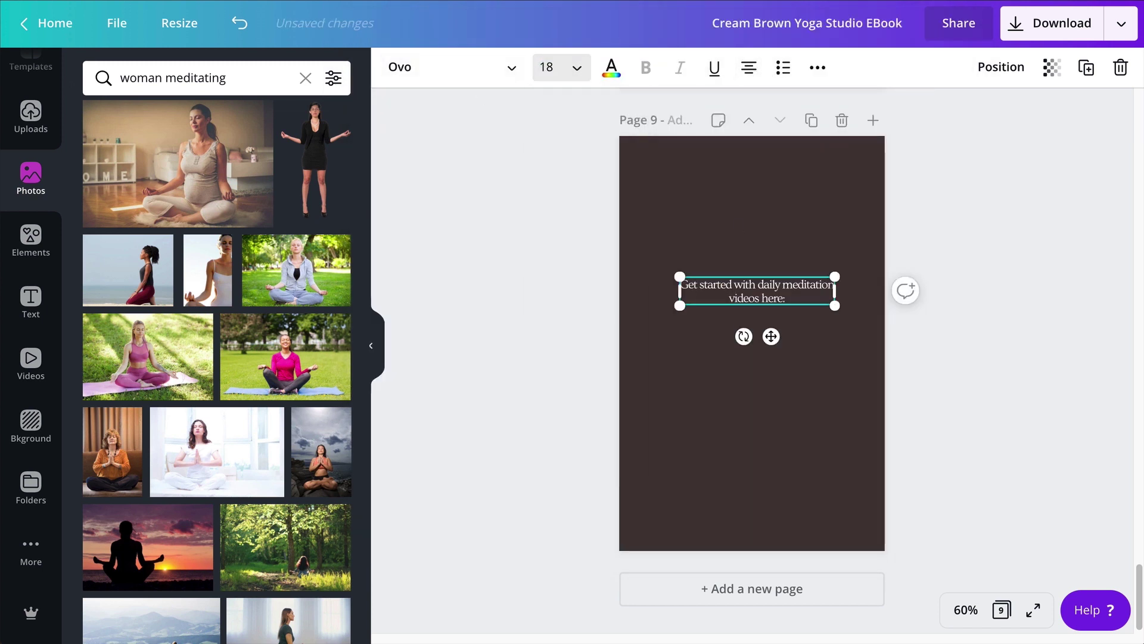
pyautogui.moveTo(775, 295); pyautogui.dragTo(770, 300)
# Add a thin rectangle bar from the Shapes library to page 9
pyautogui.click(305, 78)
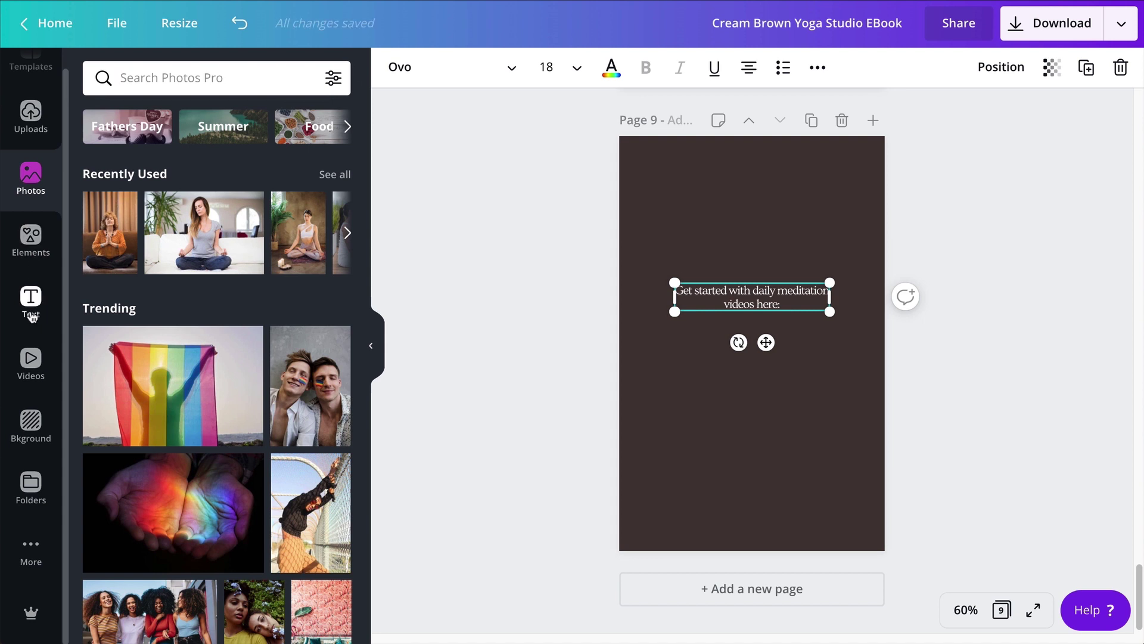
pyautogui.click(31, 244)
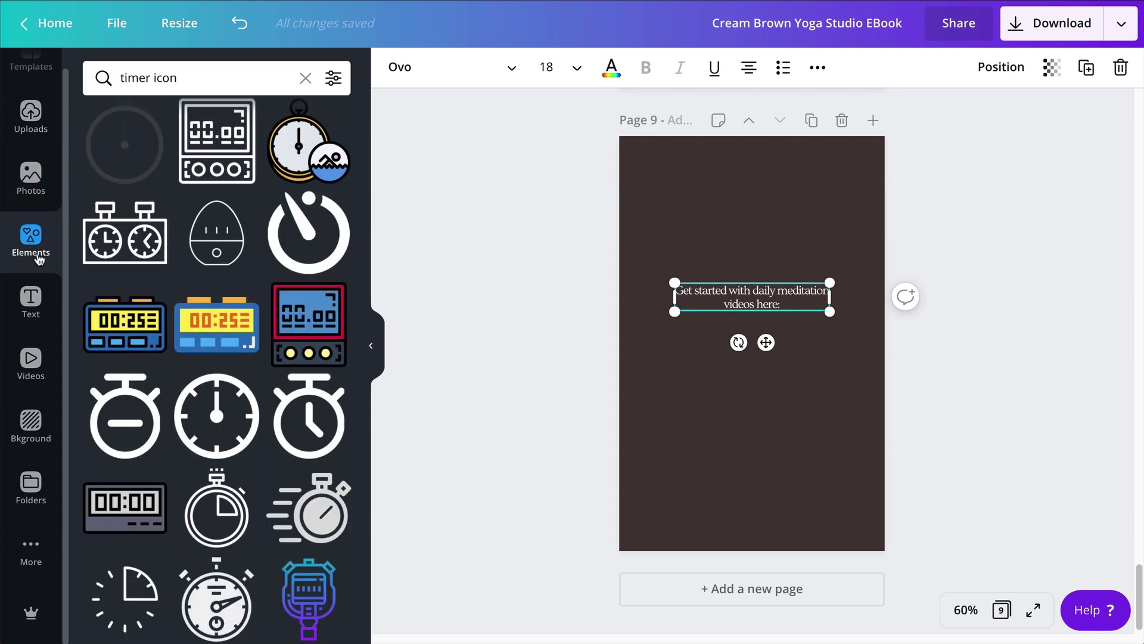
pyautogui.click(305, 78)
pyautogui.scroll(-4, 183, 307)
pyautogui.scroll(-1, 183, 307)
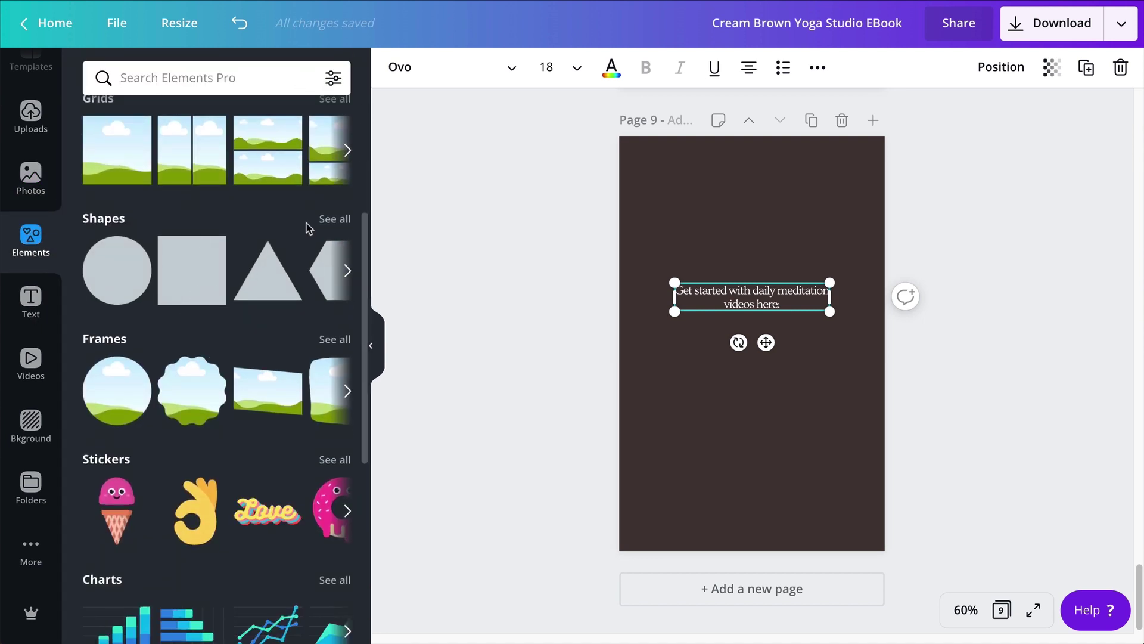
pyautogui.click(322, 218)
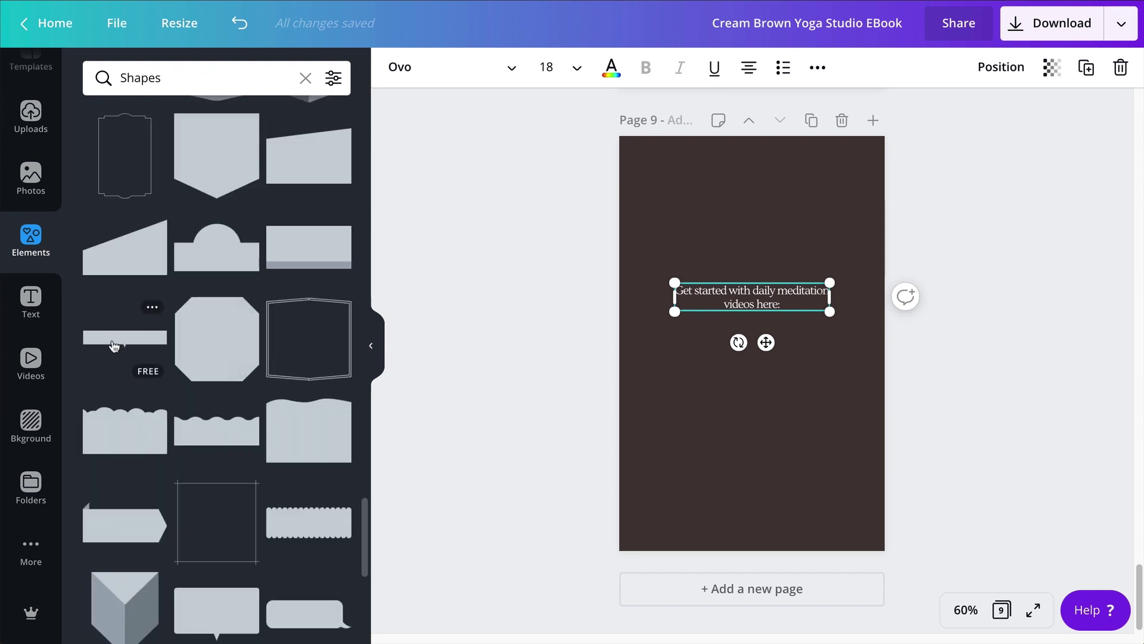
pyautogui.click(124, 346)
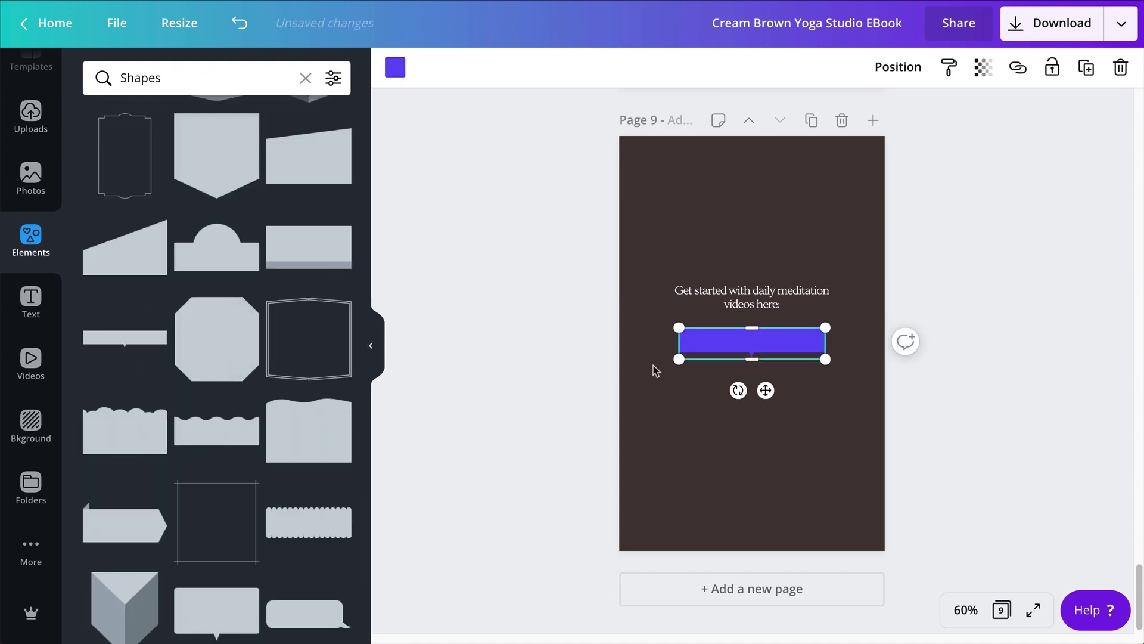
# Position the bar just below the heading and colour it cream
pyautogui.moveTo(771, 393); pyautogui.dragTo(771, 295)
pyautogui.click(1013, 329)
pyautogui.moveTo(779, 370); pyautogui.dragTo(767, 351)
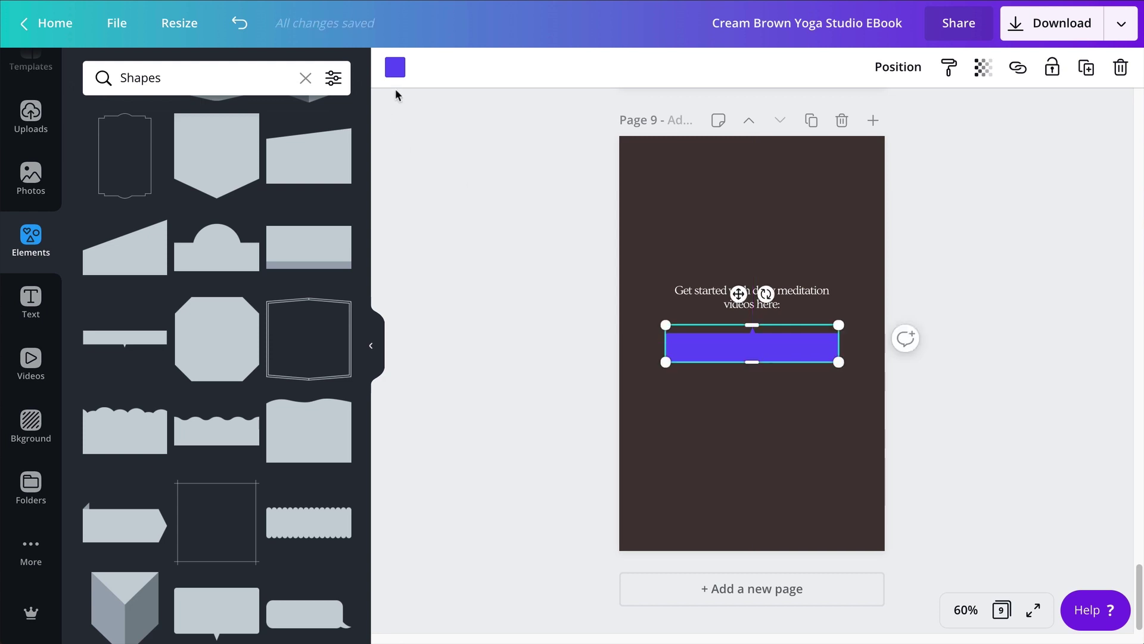
pyautogui.click(395, 68)
pyautogui.click(332, 240)
# Drag a copy of the heading onto the cream bar, recolour it dark brown, and bring it forward
pyautogui.click(578, 267)
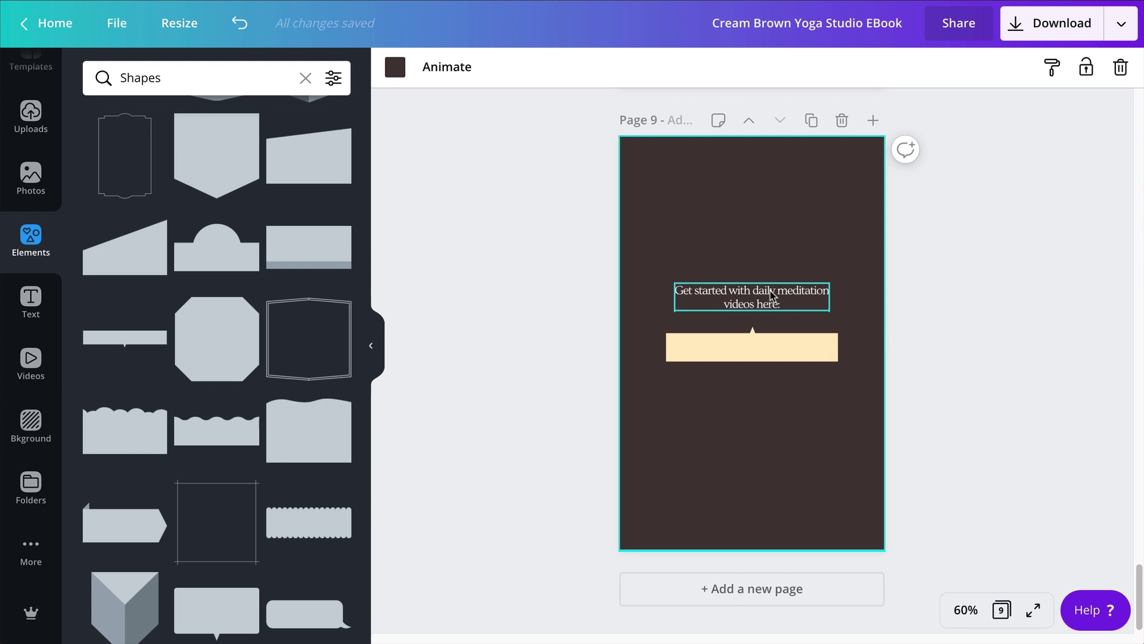
pyautogui.moveTo(767, 301); pyautogui.dragTo(763, 345)
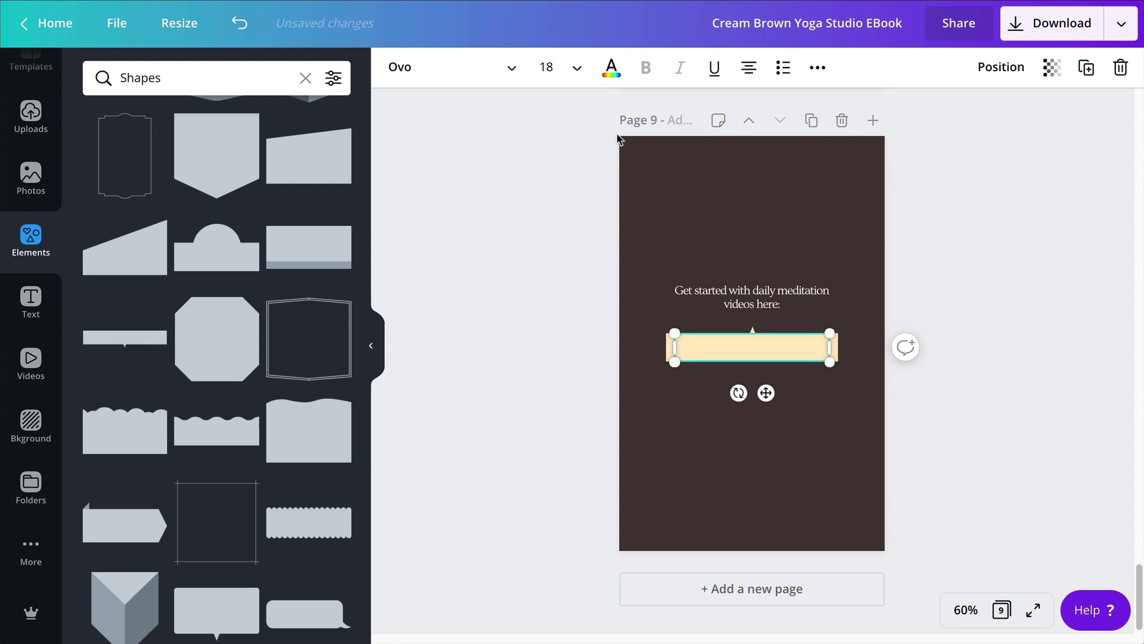
pyautogui.click(611, 68)
pyautogui.click(147, 241)
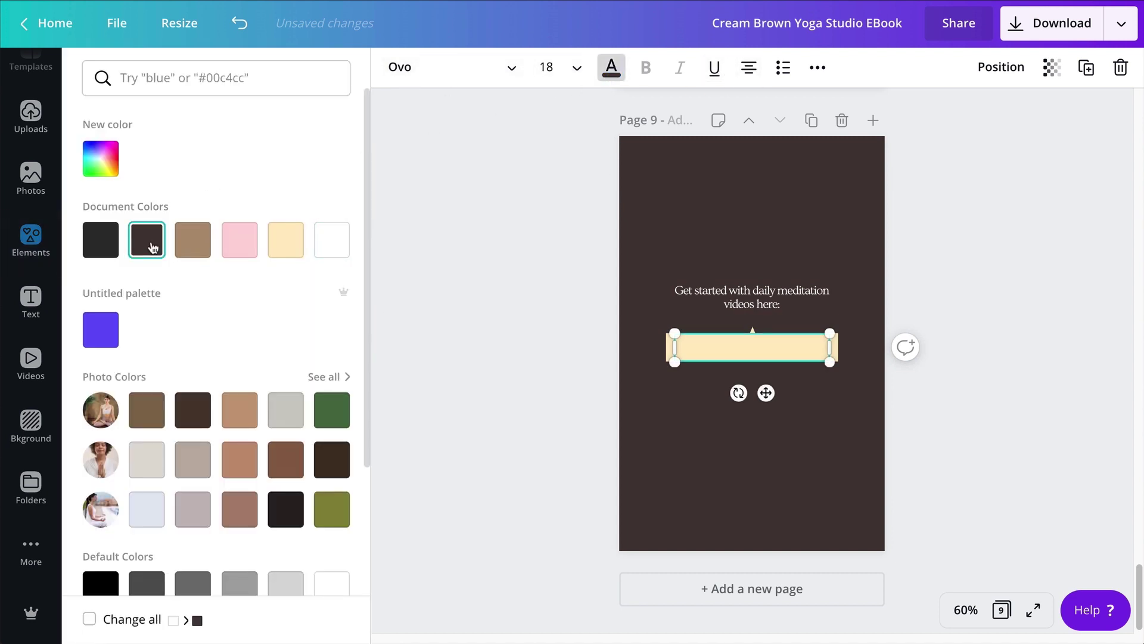
pyautogui.click(1001, 67)
pyautogui.click(803, 119)
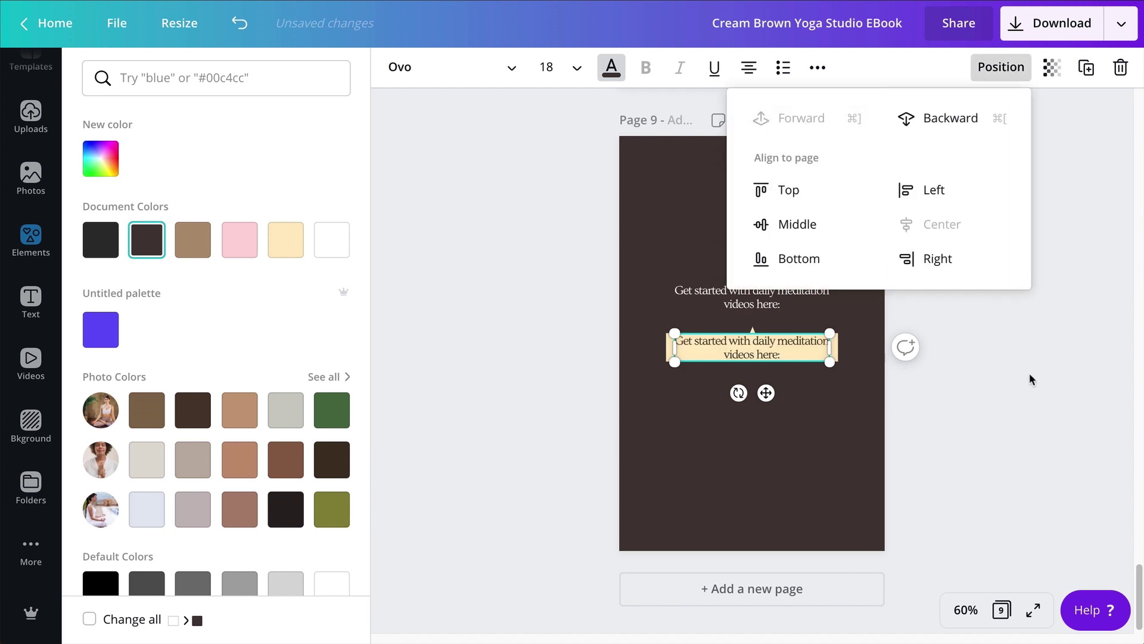
pyautogui.click(754, 373)
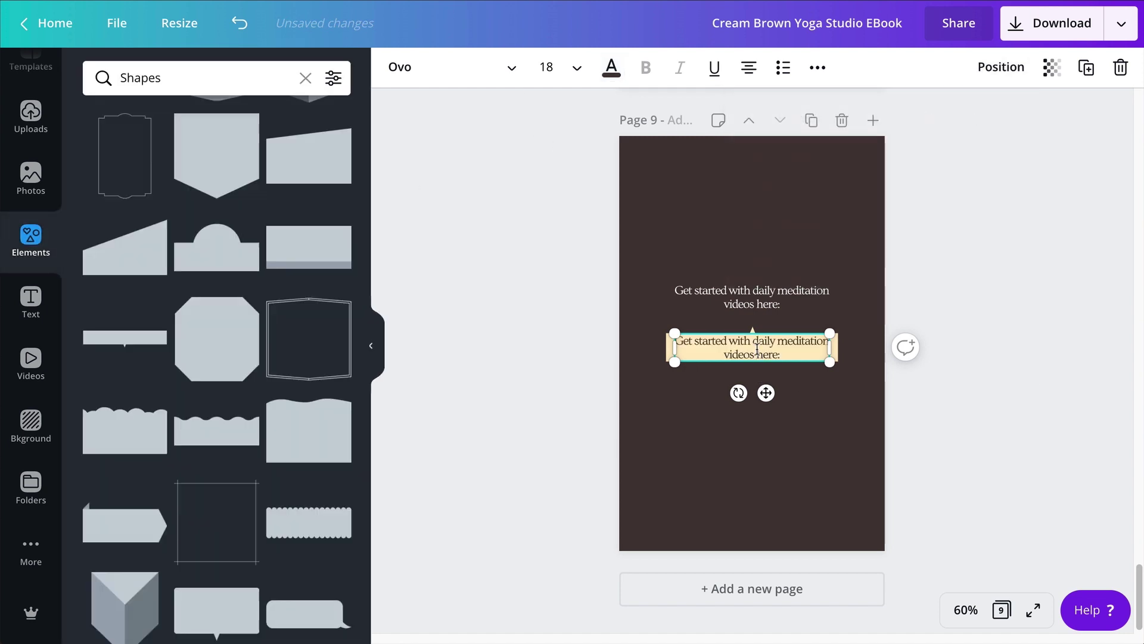
pyautogui.click(757, 349)
pyautogui.doubleClick(757, 350)
pyautogui.write('a')
pyautogui.doubleClick(757, 351)
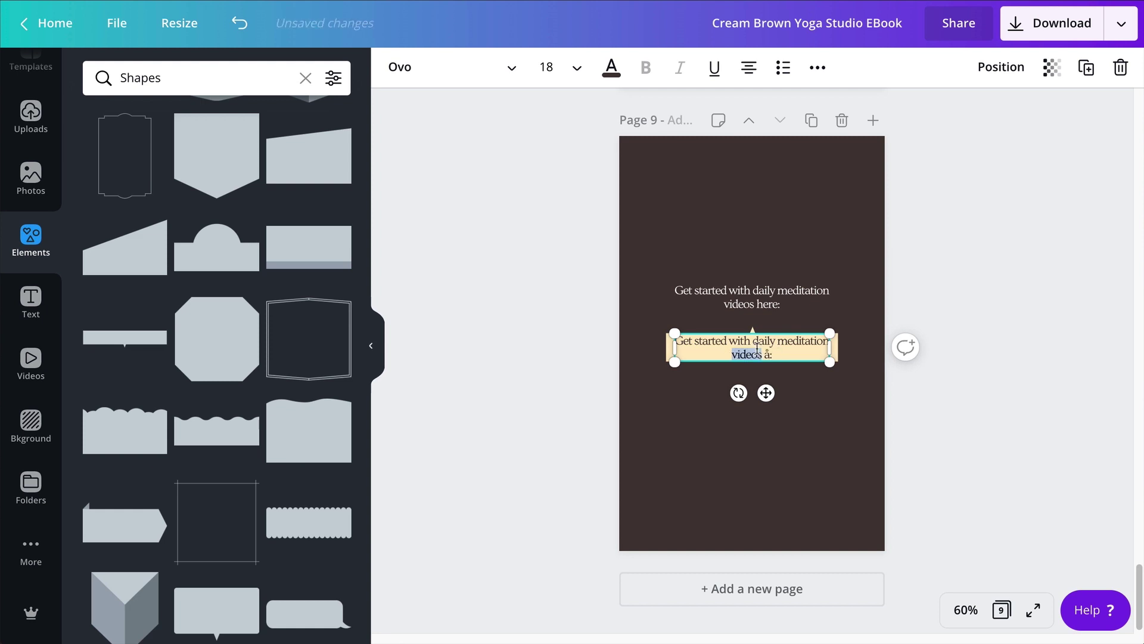
pyautogui.hotkey('ctrl', 'a')
pyautogui.write('www')
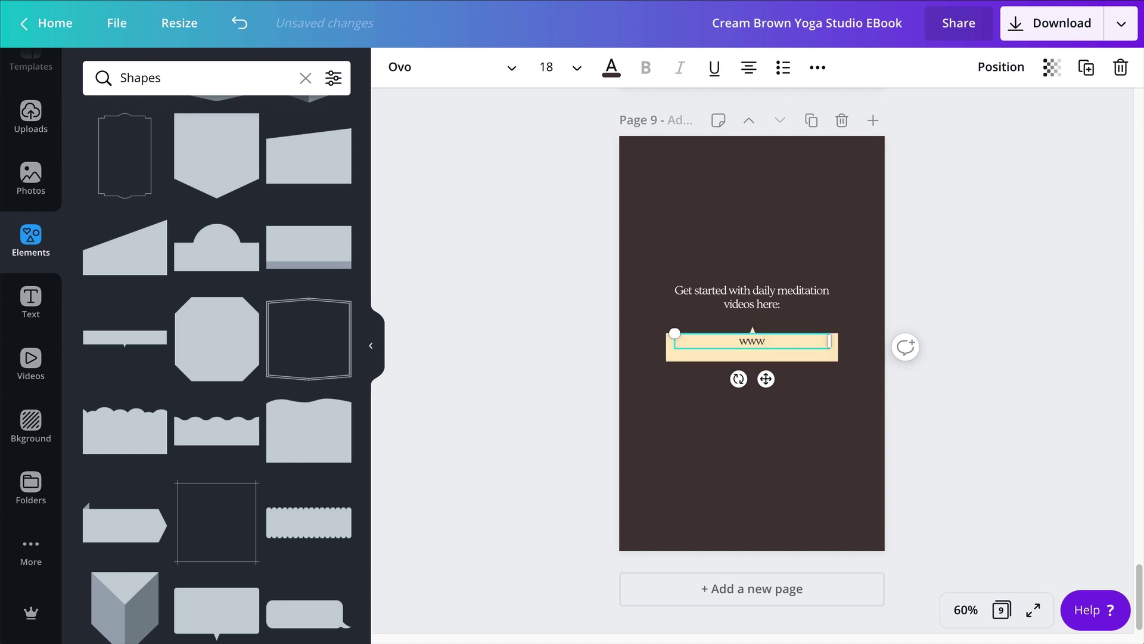
pyautogui.write('.mediatedaily.com')
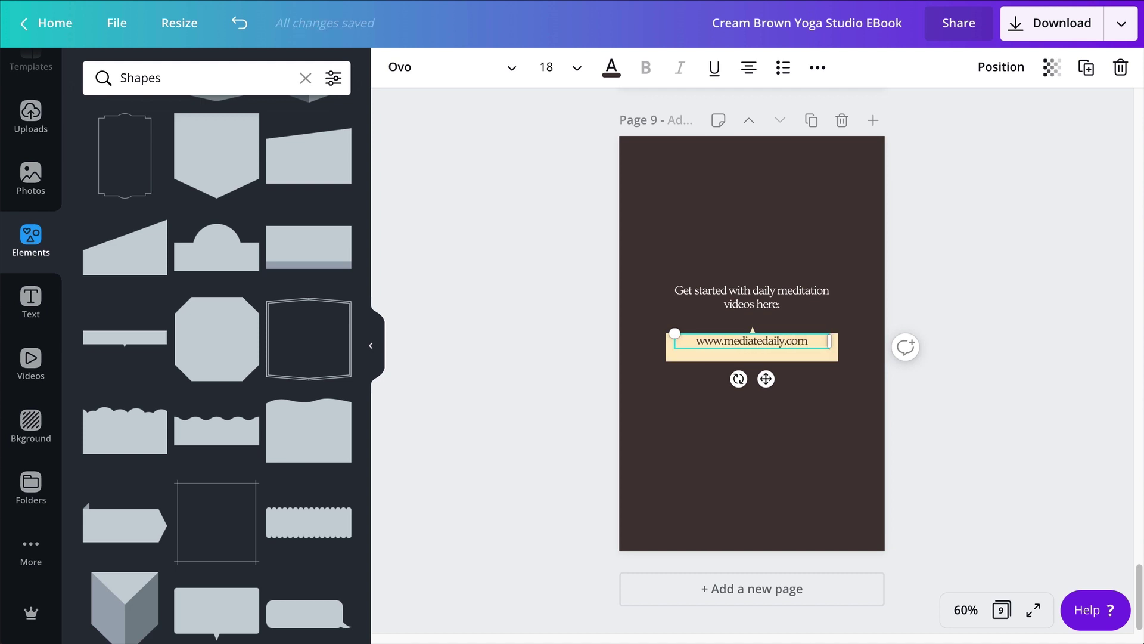
pyautogui.hotkey('ctrl', 'a')
pyautogui.hotkey('ctrl', 'c')
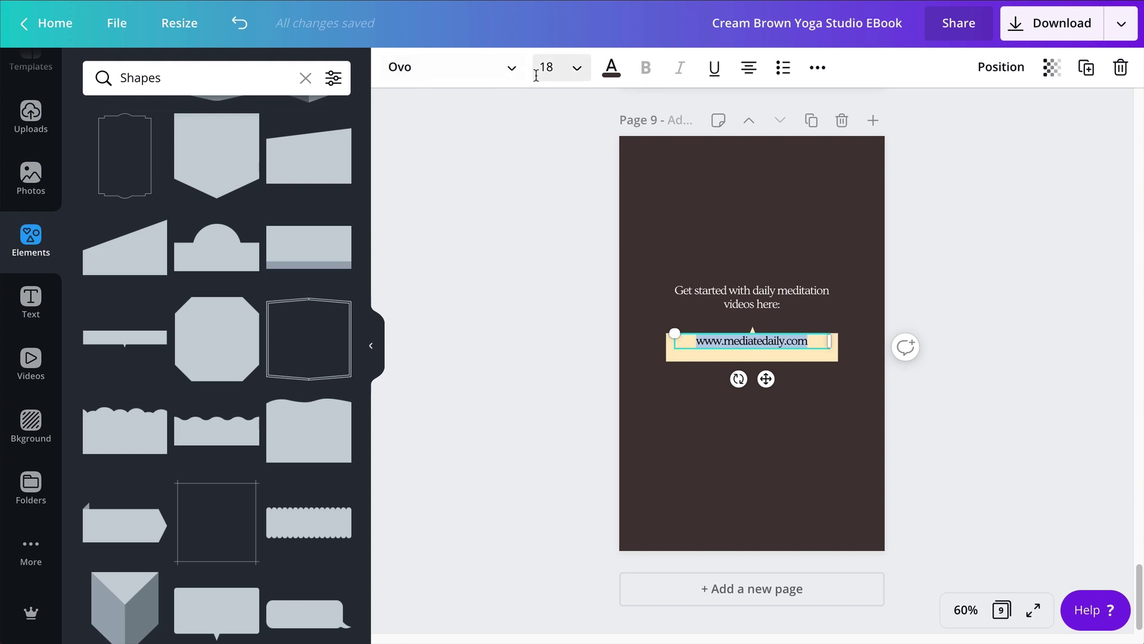
pyautogui.click(574, 75)
pyautogui.click(568, 351)
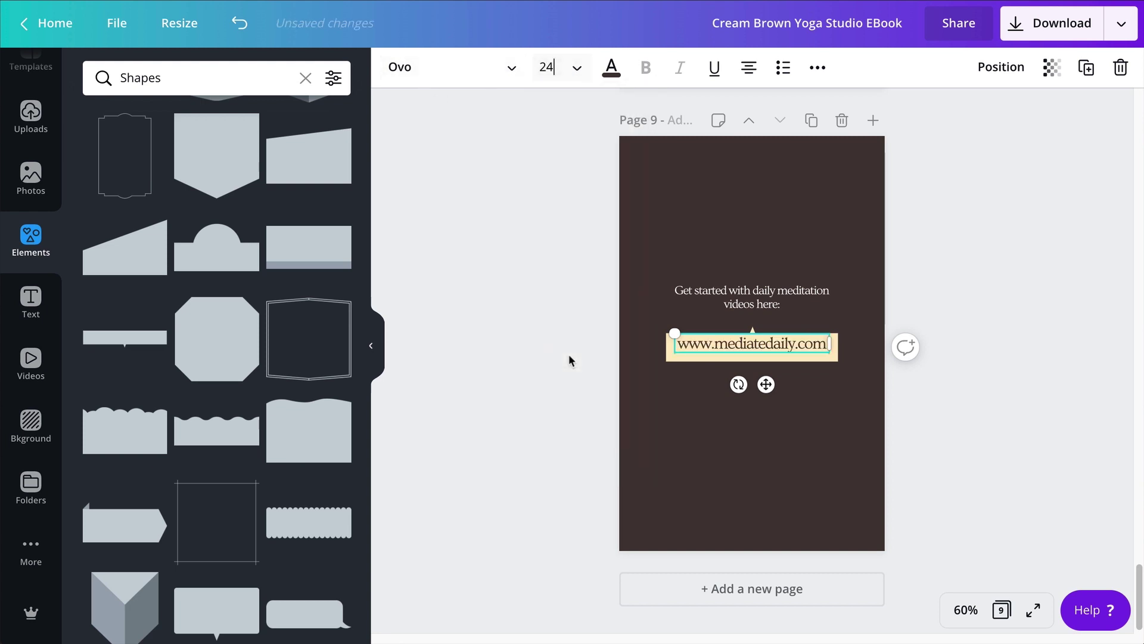
pyautogui.click(891, 324)
# Adjust the URL text and cream bar, then move the heading and button lower together
pyautogui.moveTo(784, 344); pyautogui.dragTo(827, 334)
pyautogui.click(837, 374)
pyautogui.click(832, 357)
pyautogui.click(525, 223)
pyautogui.moveTo(525, 222); pyautogui.dragTo(874, 380)
pyautogui.moveTo(769, 344); pyautogui.dragTo(769, 363)
# Change the URL text to font size 22
pyautogui.click(768, 367)
pyautogui.click(544, 68)
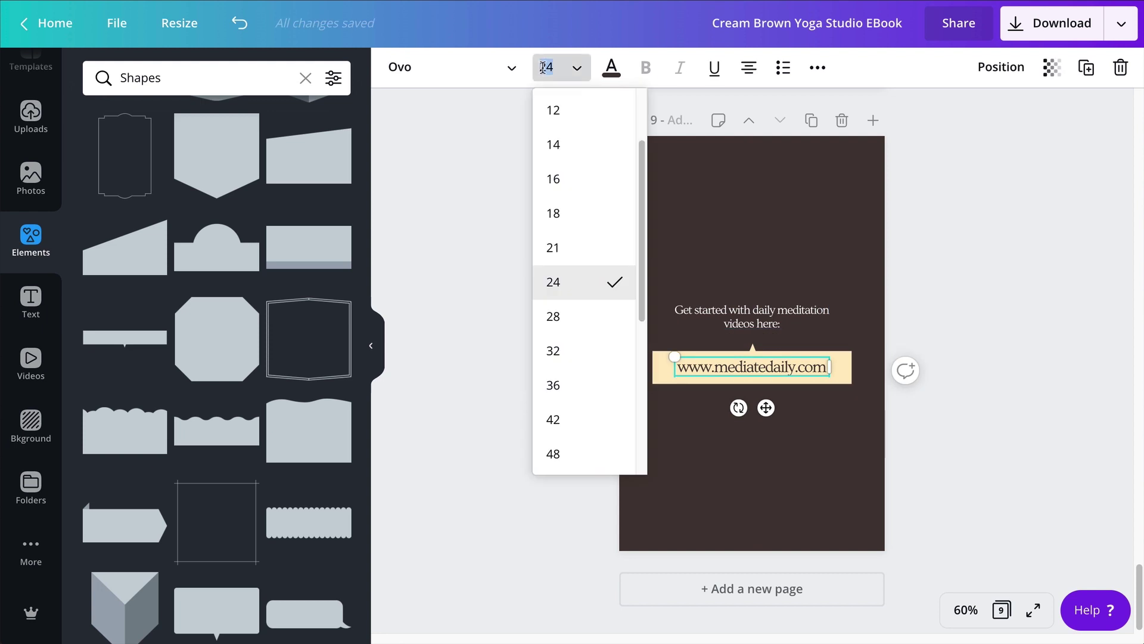
pyautogui.write('22')
pyautogui.press('Return')
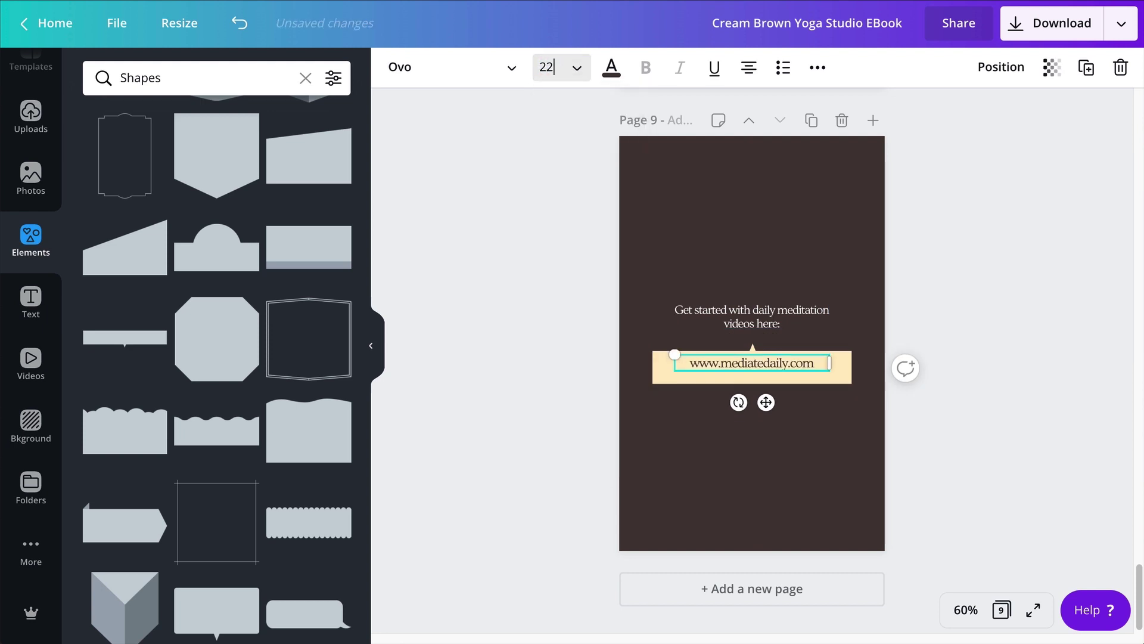
pyautogui.click(602, 76)
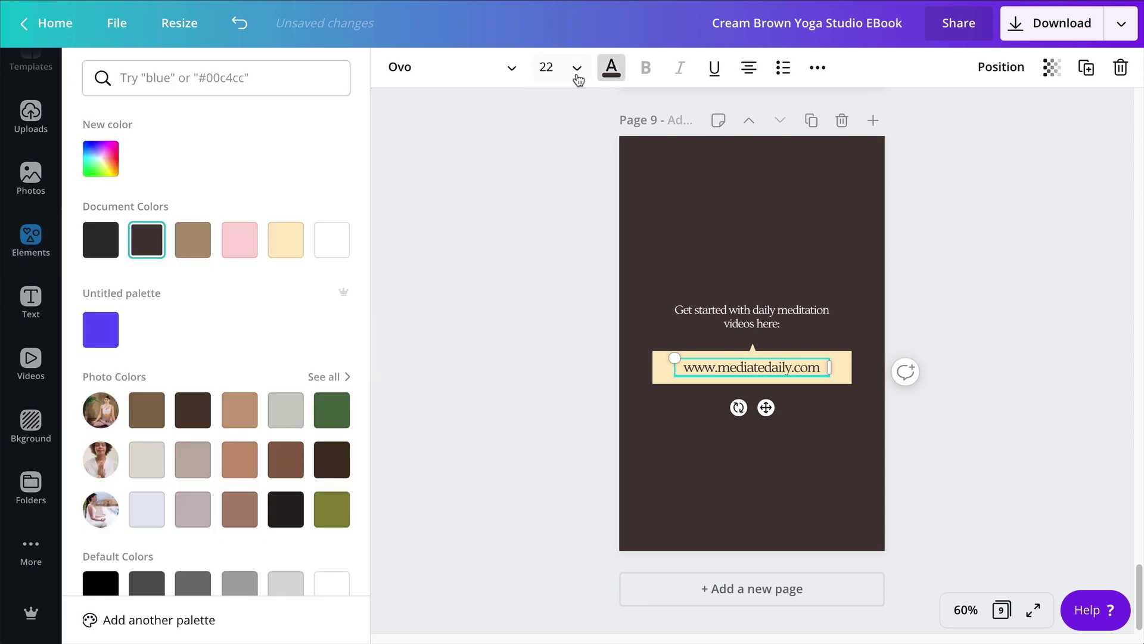
pyautogui.click(455, 276)
pyautogui.click(521, 264)
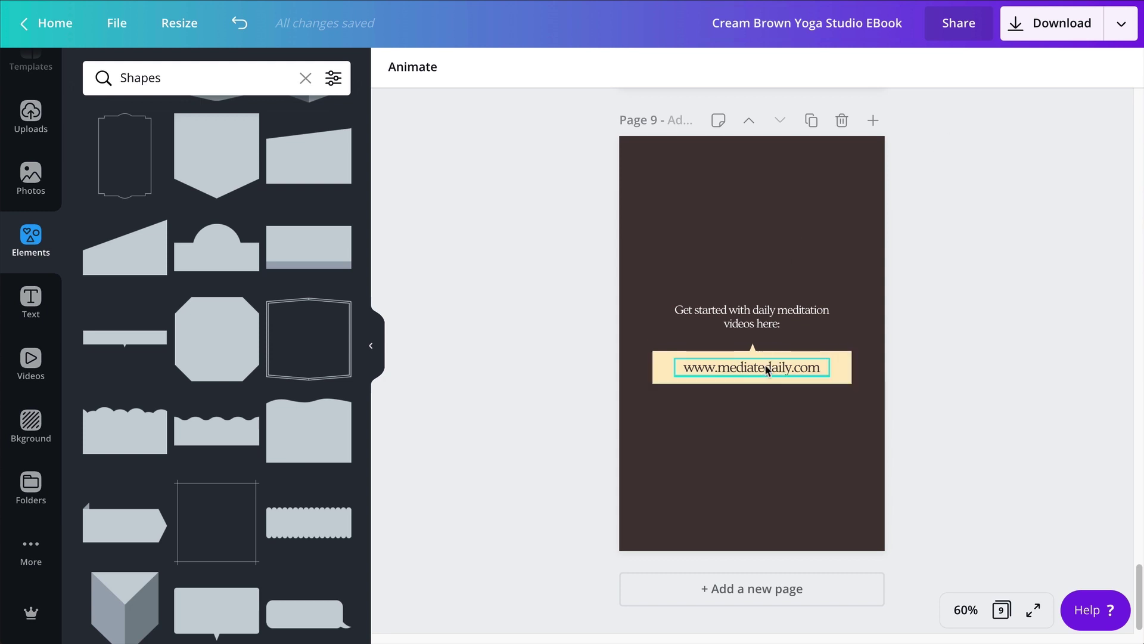
pyautogui.click(688, 371)
pyautogui.moveTo(559, 364); pyautogui.dragTo(716, 365)
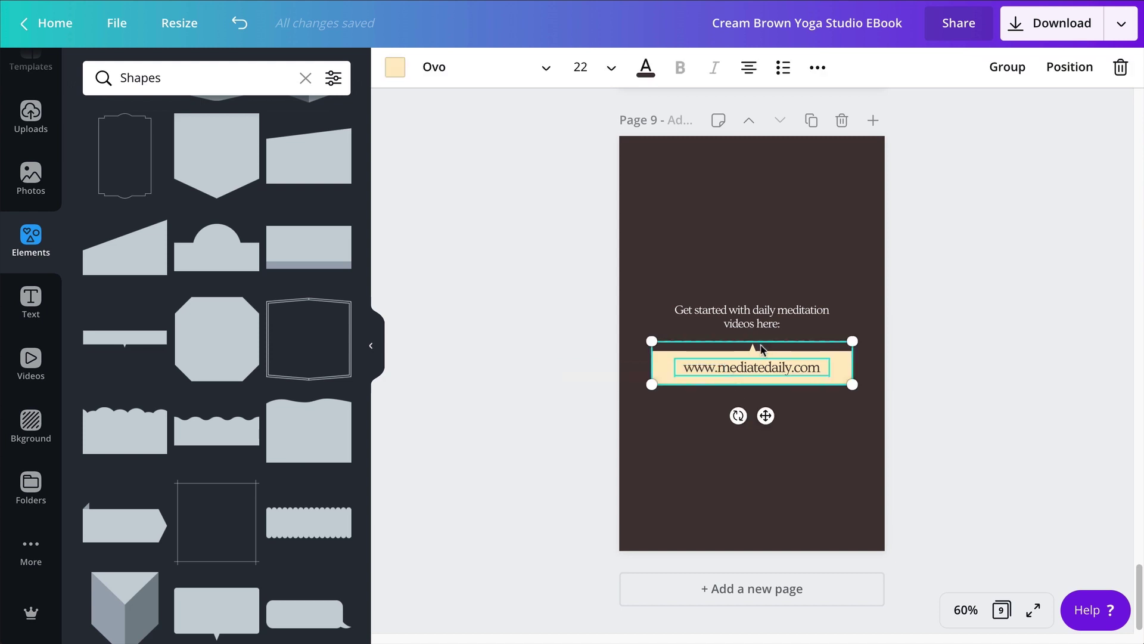
pyautogui.click(1008, 68)
pyautogui.click(1003, 296)
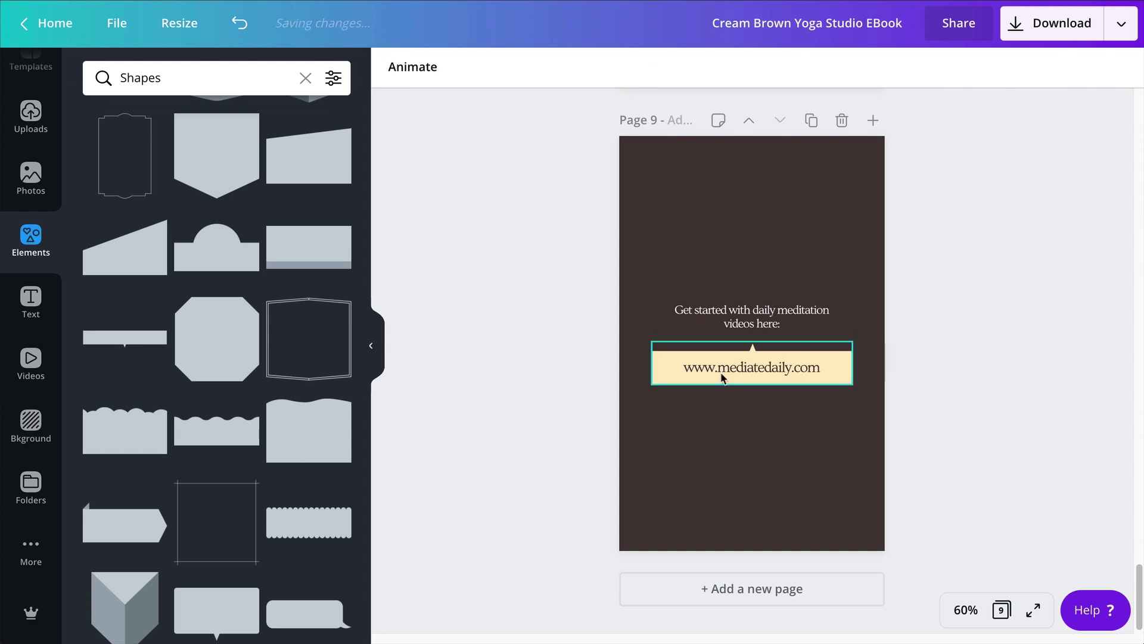
pyautogui.click(722, 376)
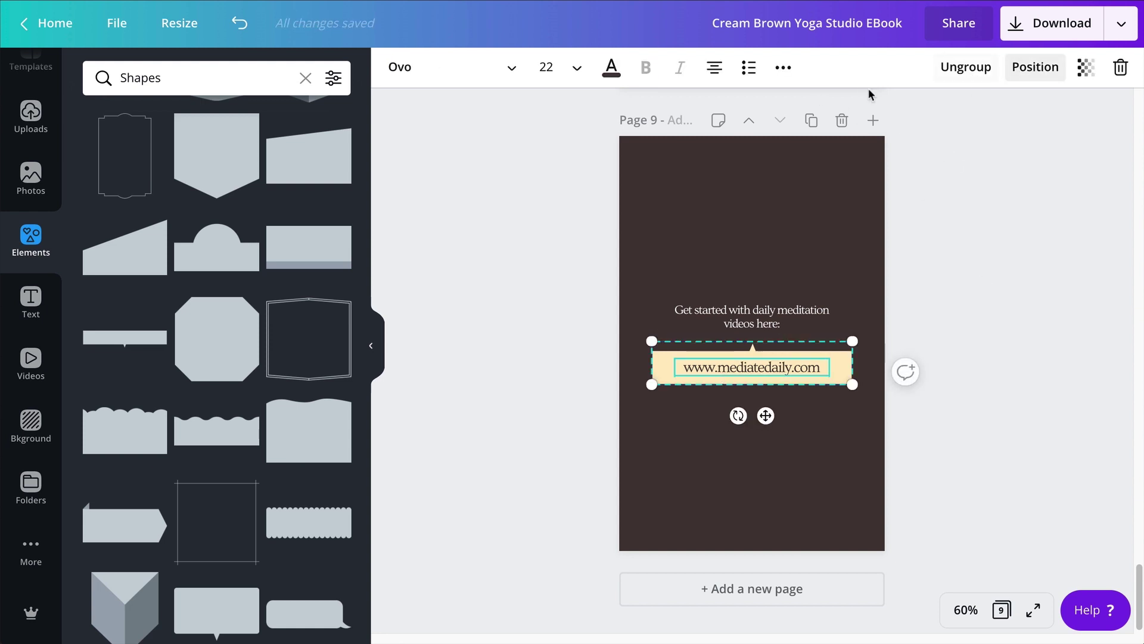
pyautogui.click(784, 68)
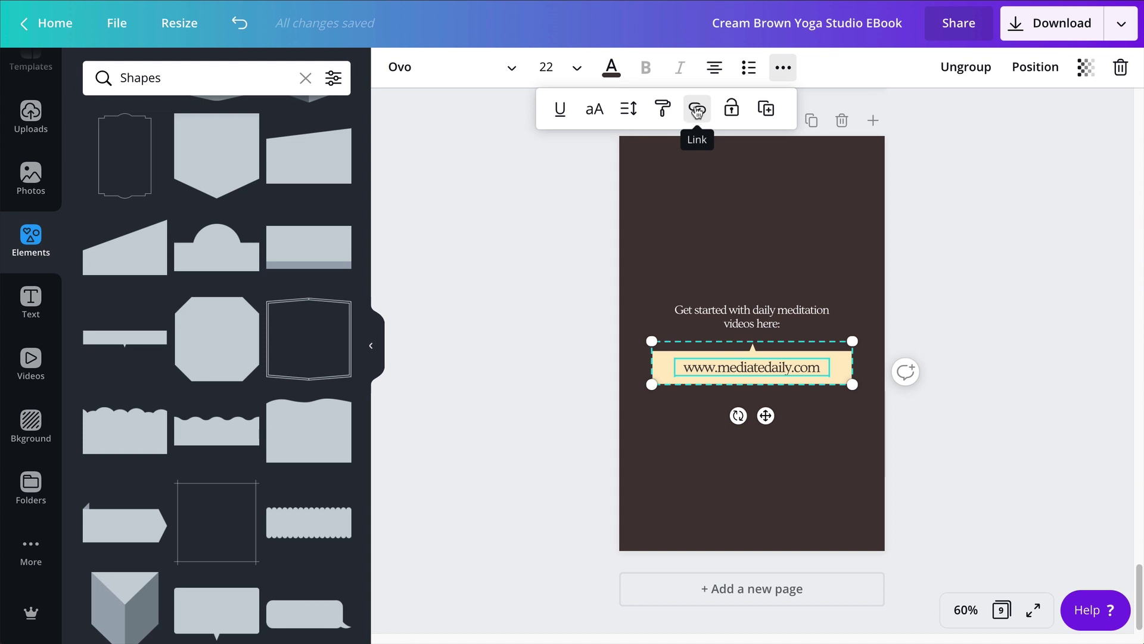
pyautogui.click(697, 110)
pyautogui.write('http')
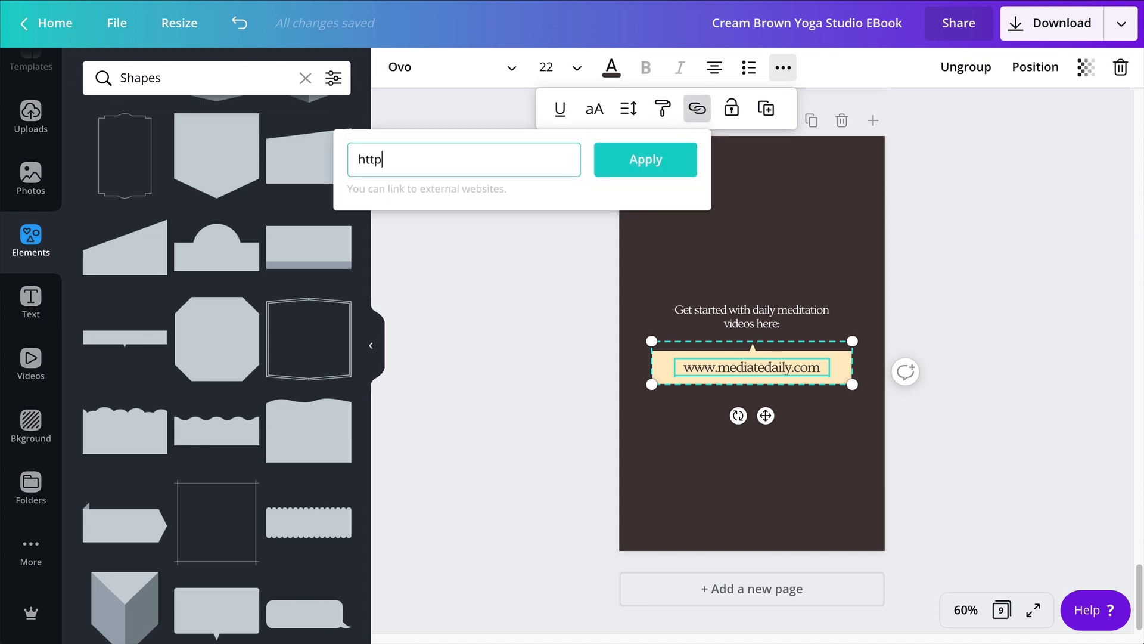
pyautogui.write(':')
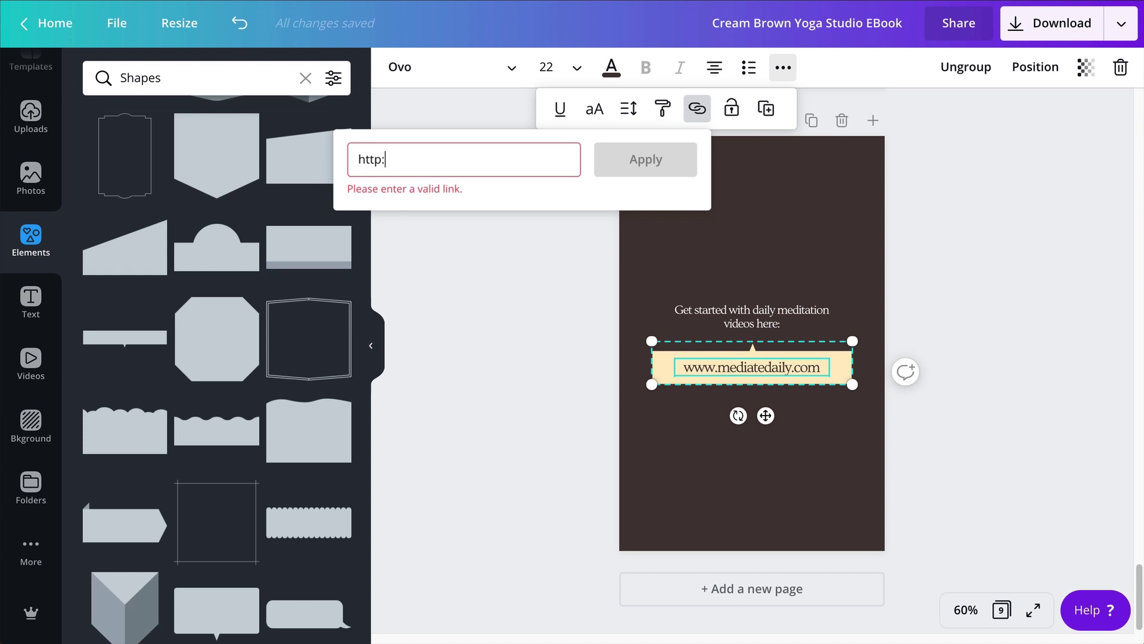
pyautogui.write('//')
pyautogui.hotkey('ctrl', 'v')
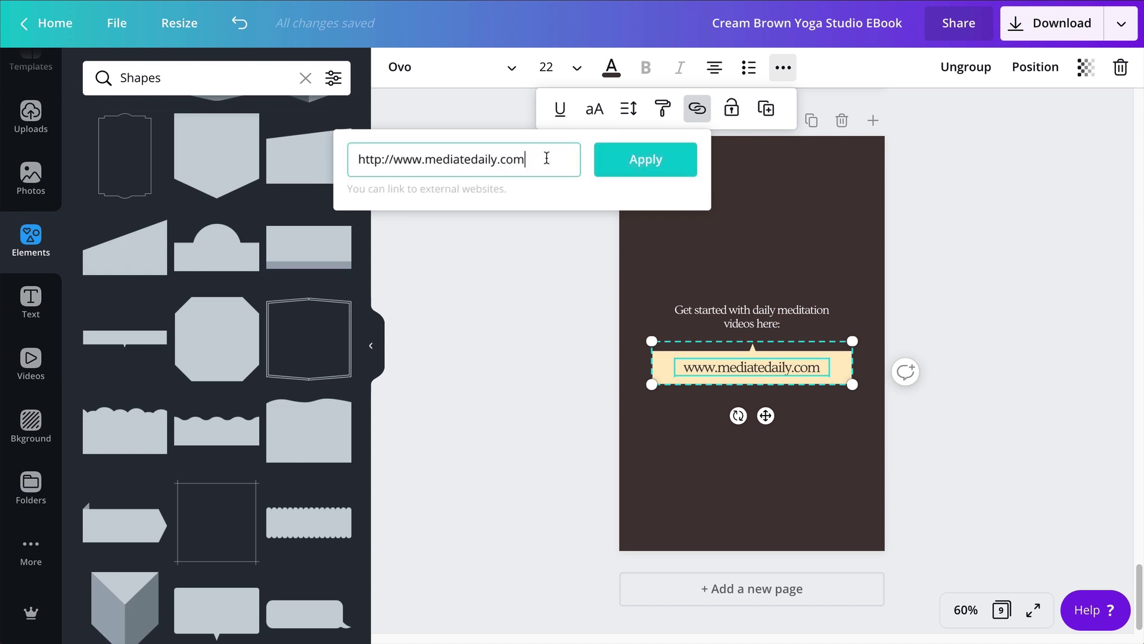
pyautogui.click(654, 161)
pyautogui.click(963, 248)
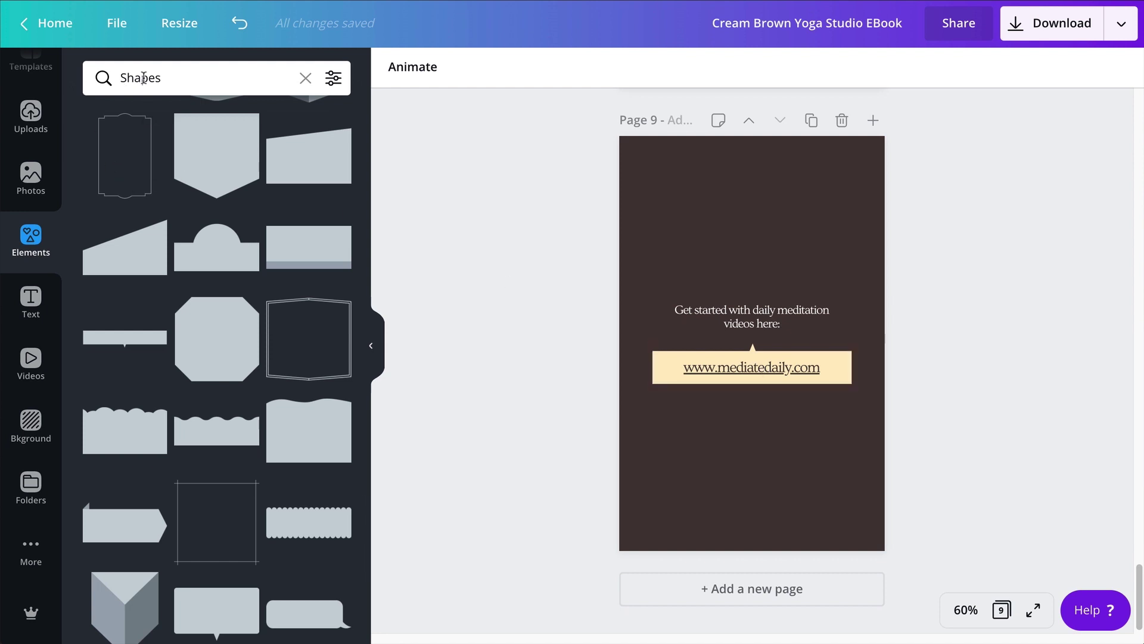
# Add a pointing-hand graphic from a 'click' search, shrunk below the URL button and tilted about 13 degrees
pyautogui.click(305, 78)
pyautogui.write('click')
pyautogui.press('Return')
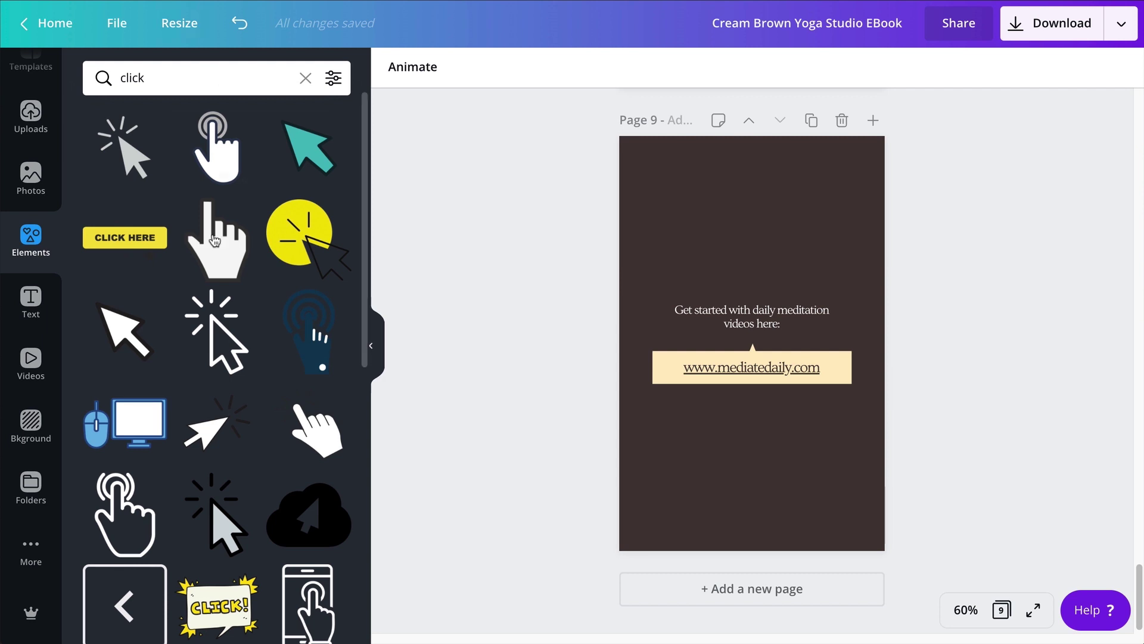
pyautogui.scroll(-3, 214, 272)
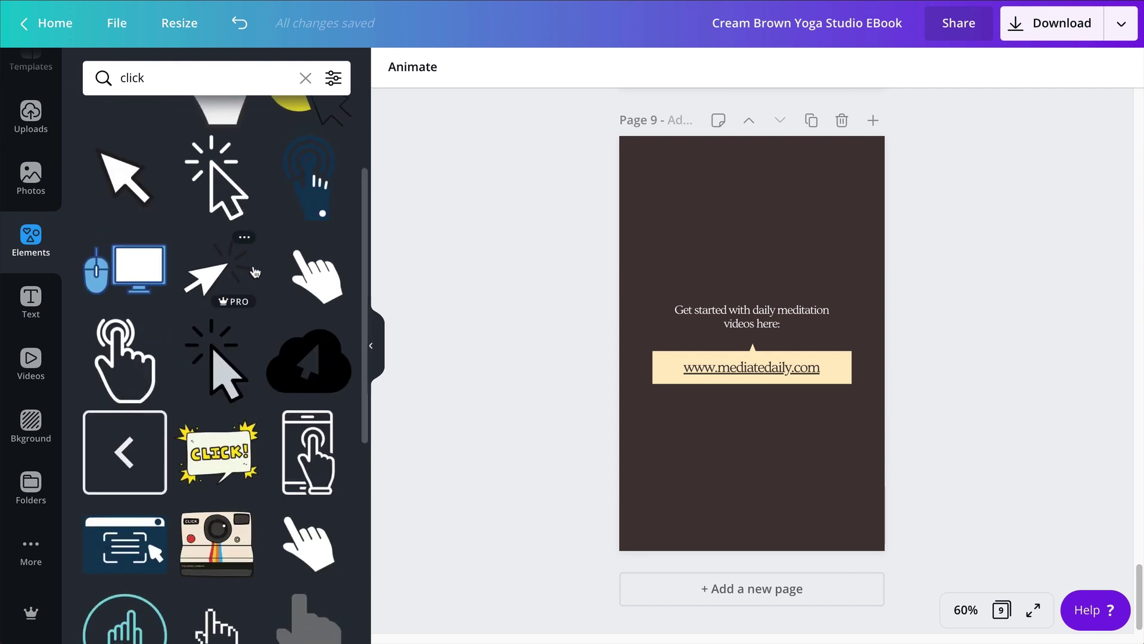
pyautogui.scroll(3, 257, 273)
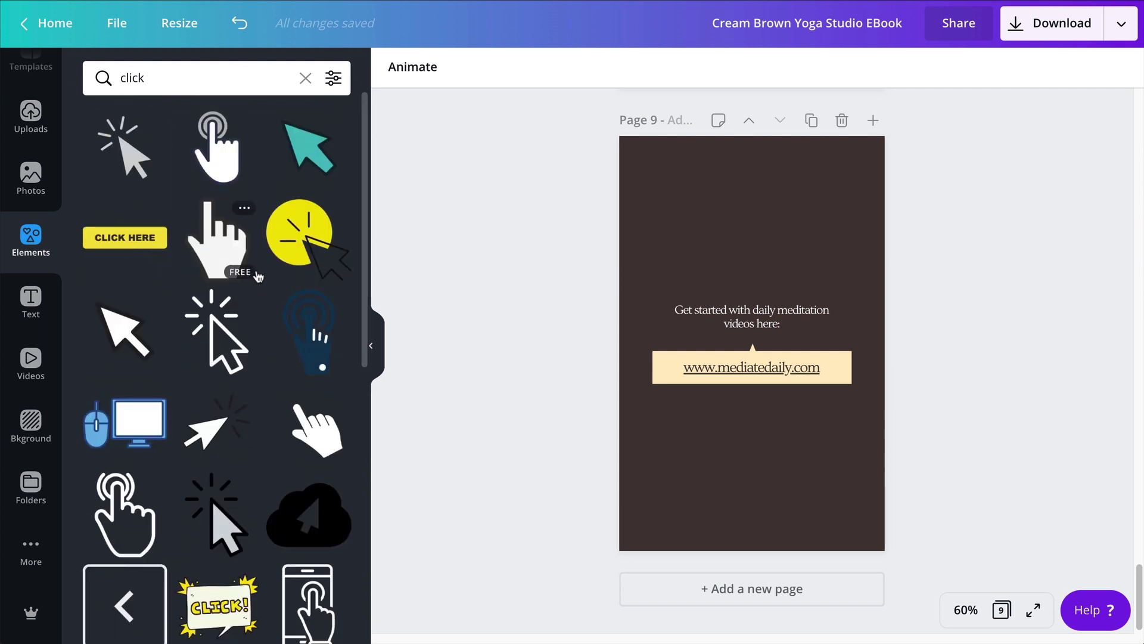
pyautogui.click(217, 261)
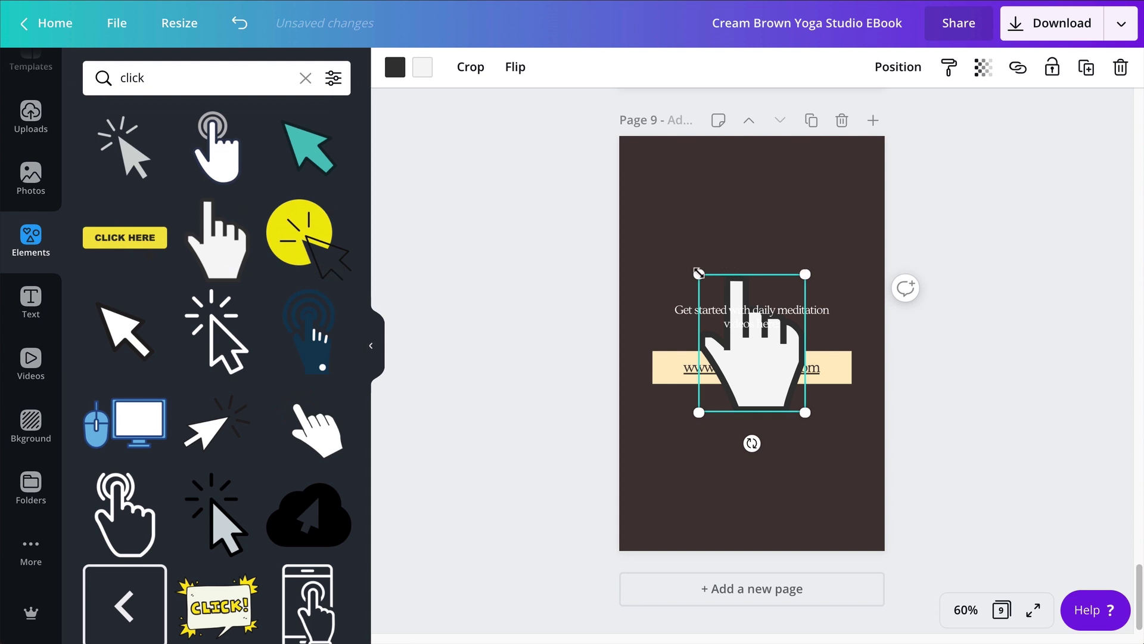
pyautogui.moveTo(699, 274); pyautogui.dragTo(778, 377)
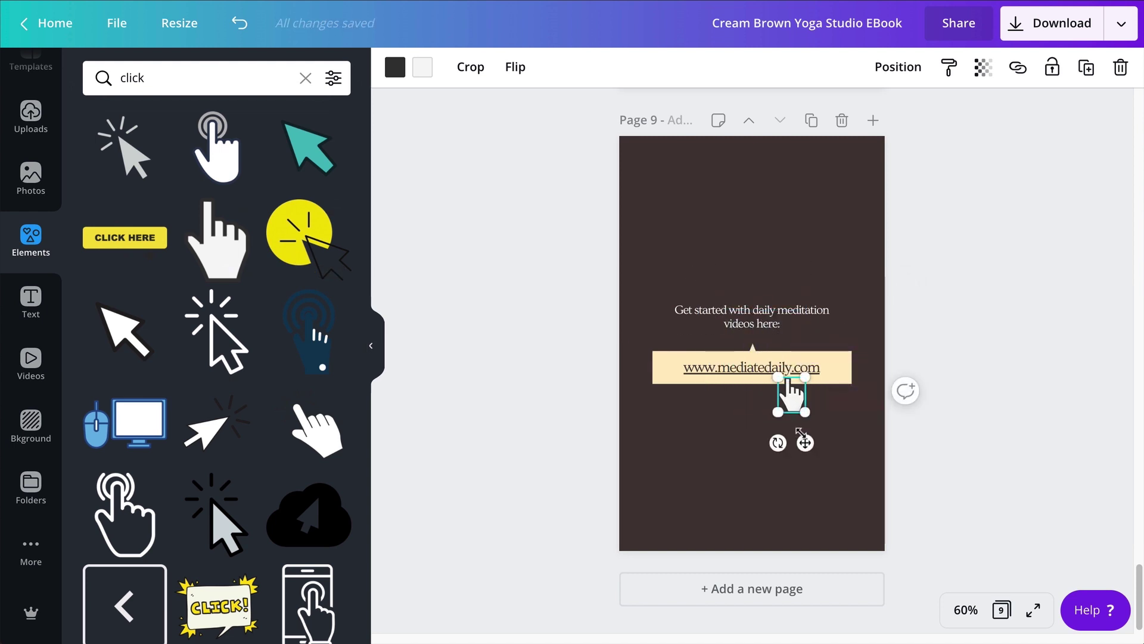
pyautogui.moveTo(777, 442)
pyautogui.mouseDown()
pyautogui.moveTo(789, 444)
pyautogui.moveTo(762, 447)
pyautogui.mouseUp()
# Recolour the hand brown and dark brown, and nudge it slightly right
pyautogui.click(399, 73)
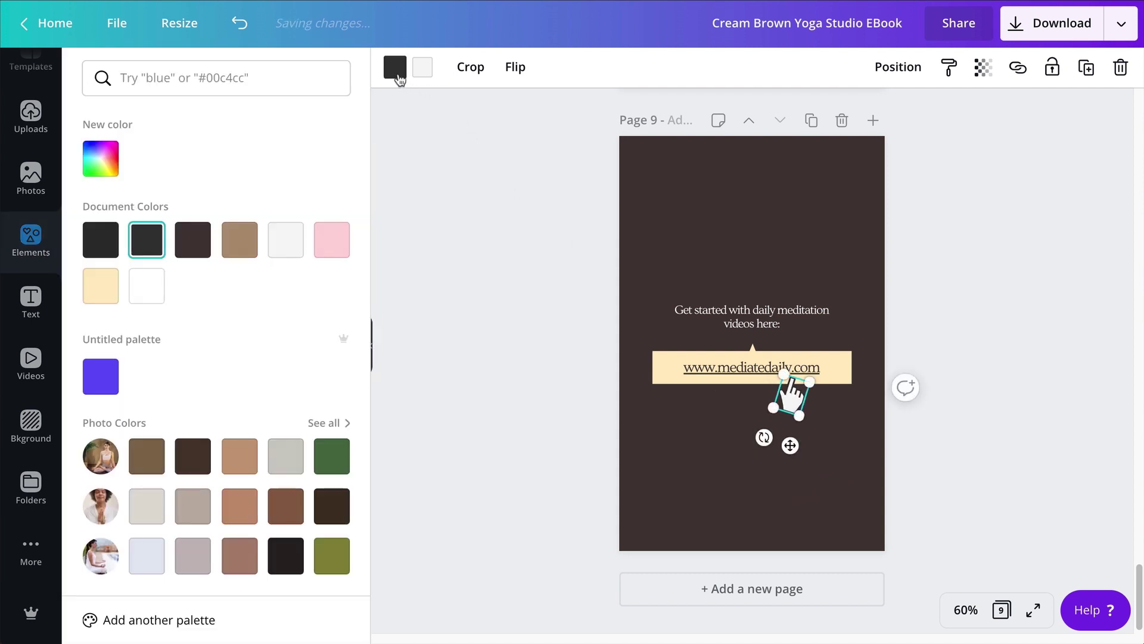
pyautogui.click(244, 255)
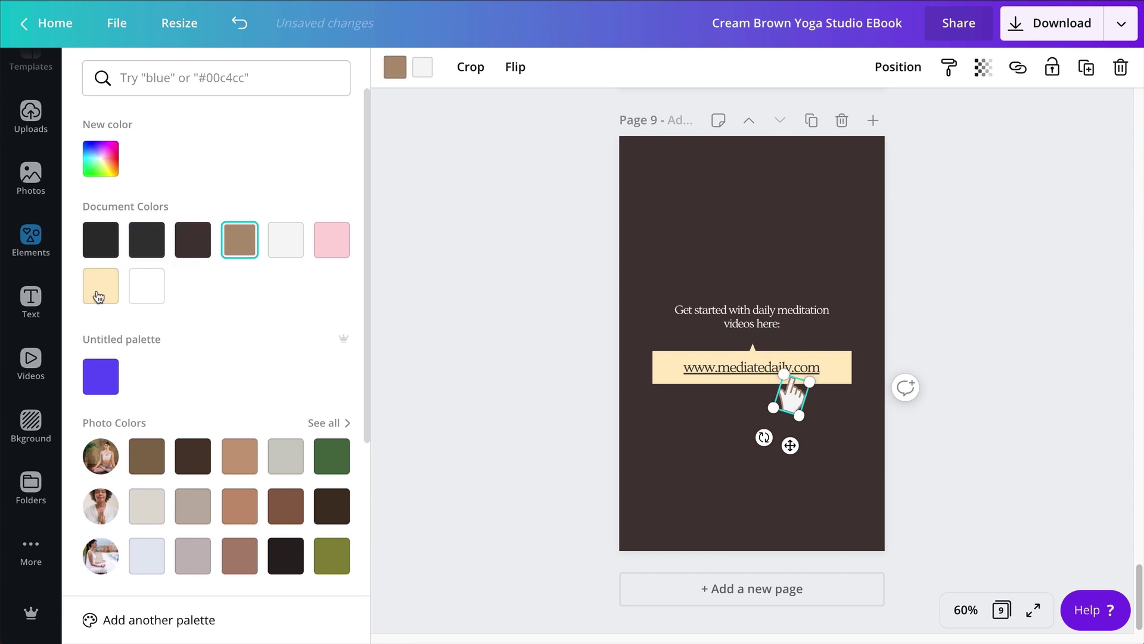
pyautogui.click(195, 245)
pyautogui.click(491, 441)
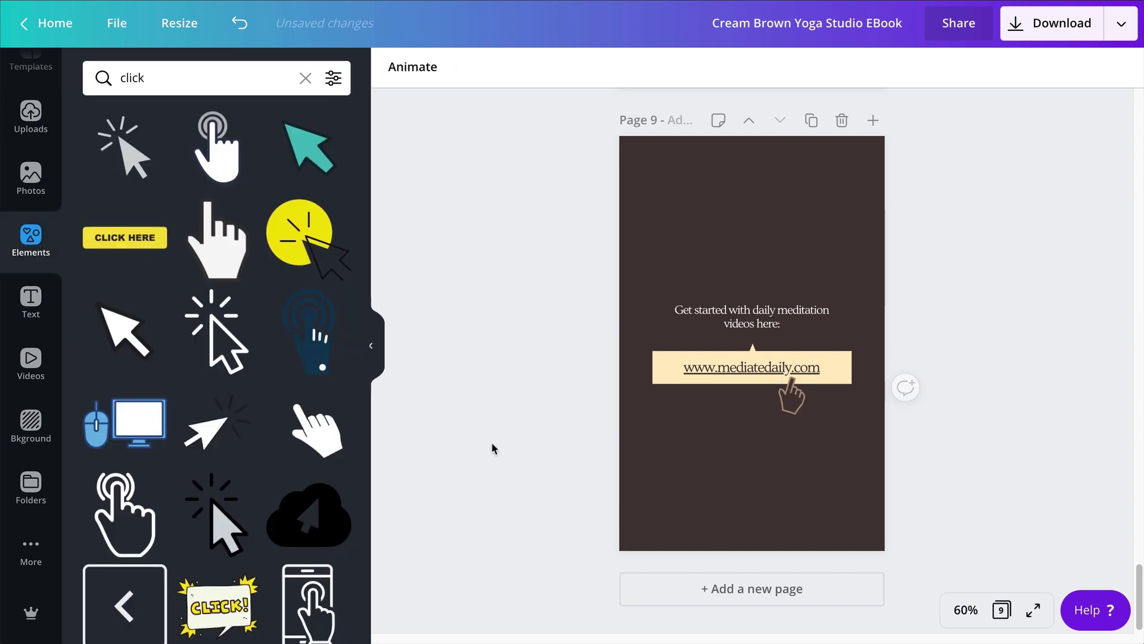
pyautogui.click(794, 398)
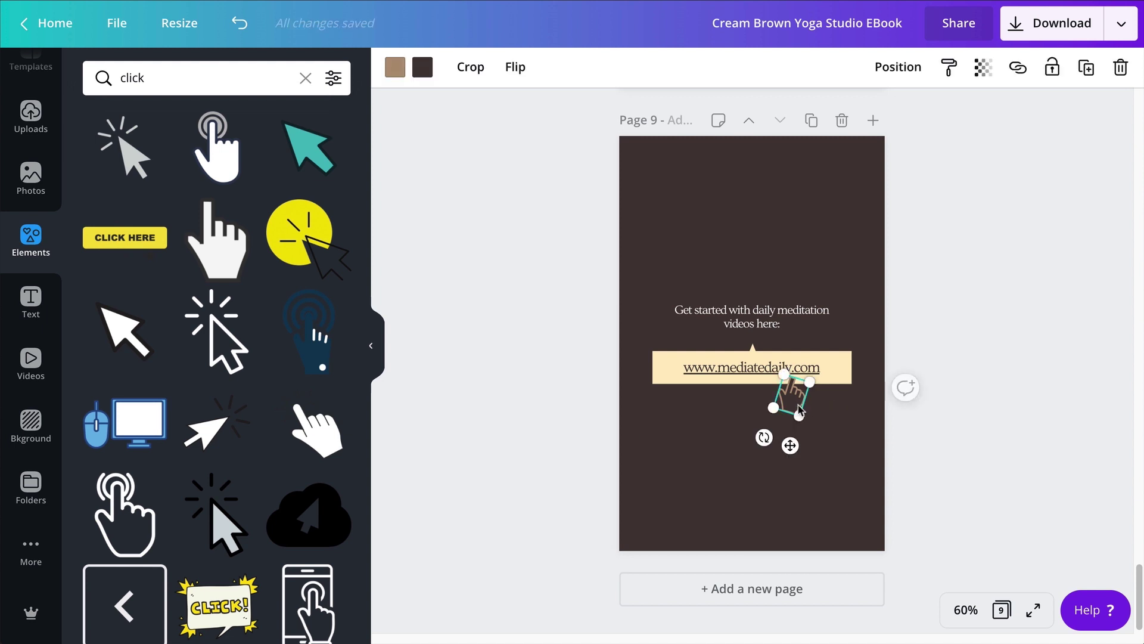
pyautogui.moveTo(796, 400); pyautogui.dragTo(809, 407)
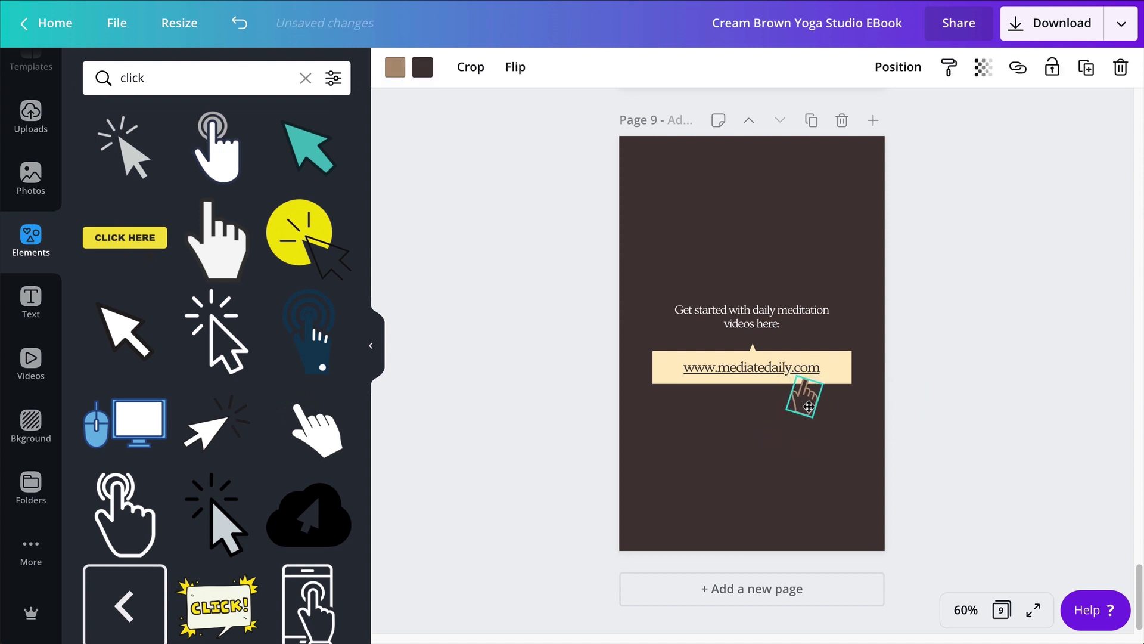
pyautogui.click(1011, 380)
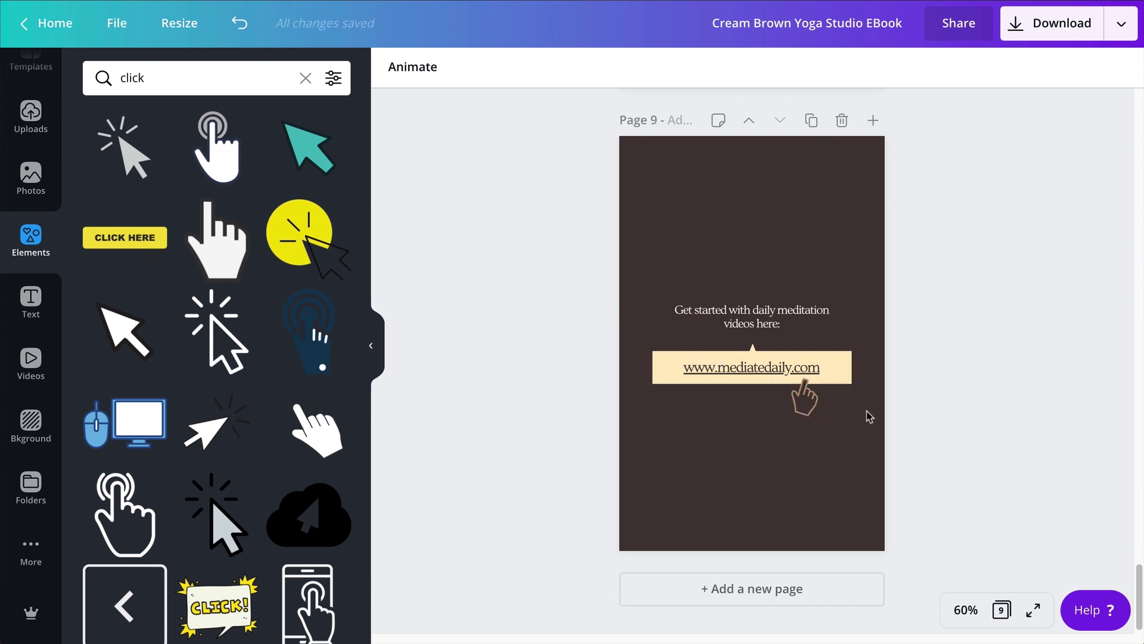
# Download all 9 ebook pages as a PDF Standard file
pyautogui.scroll(8, 862, 421)
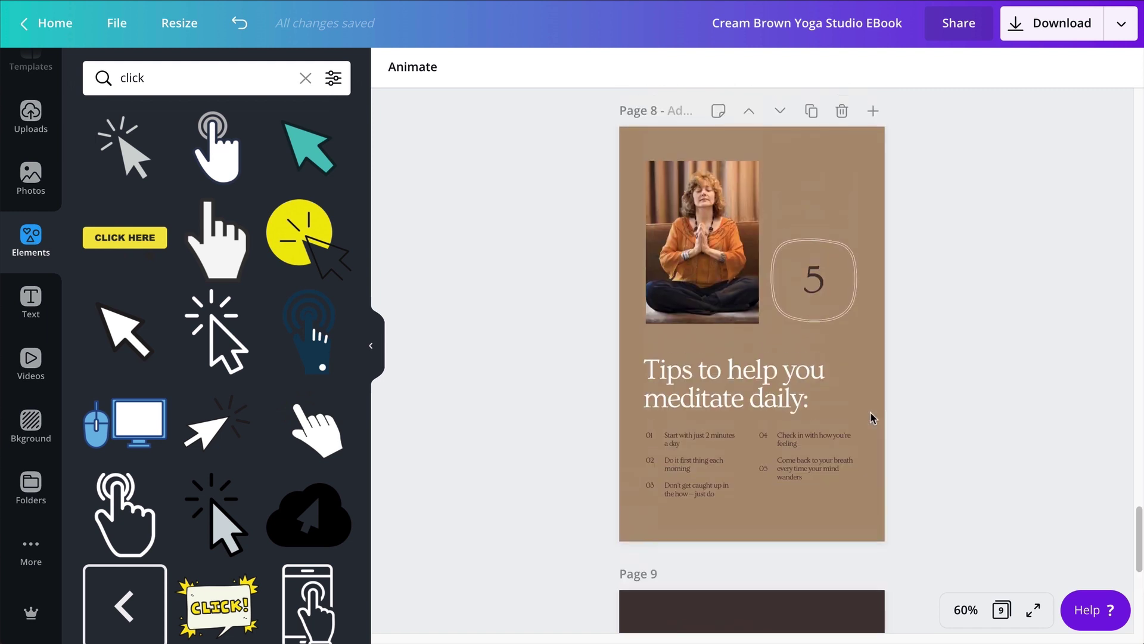
pyautogui.scroll(15, 865, 425)
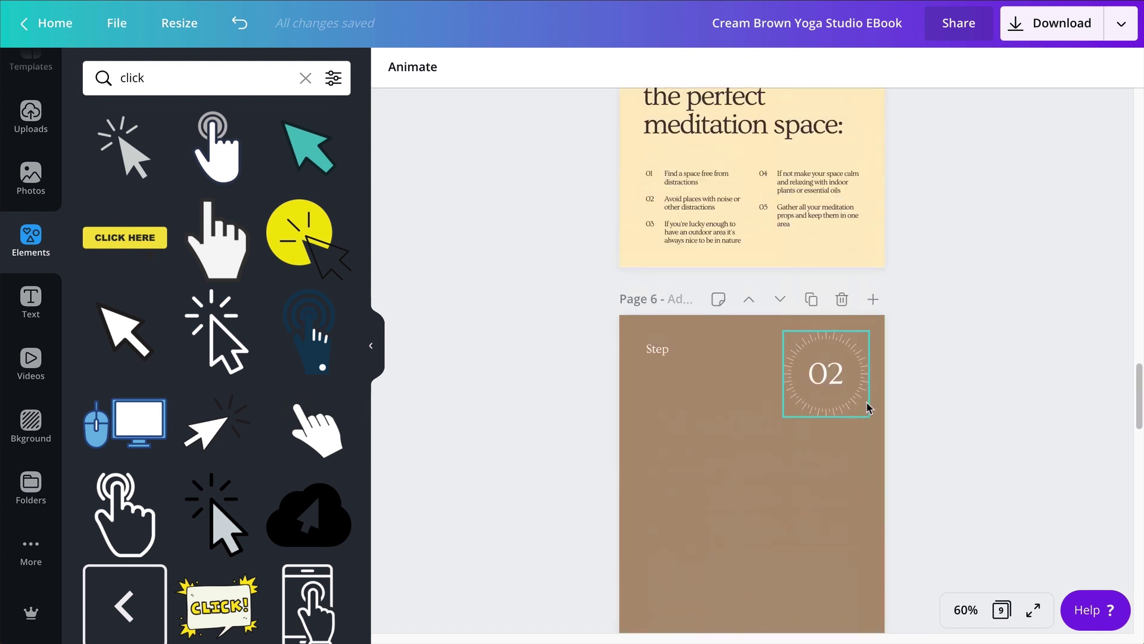
pyautogui.scroll(13, 868, 410)
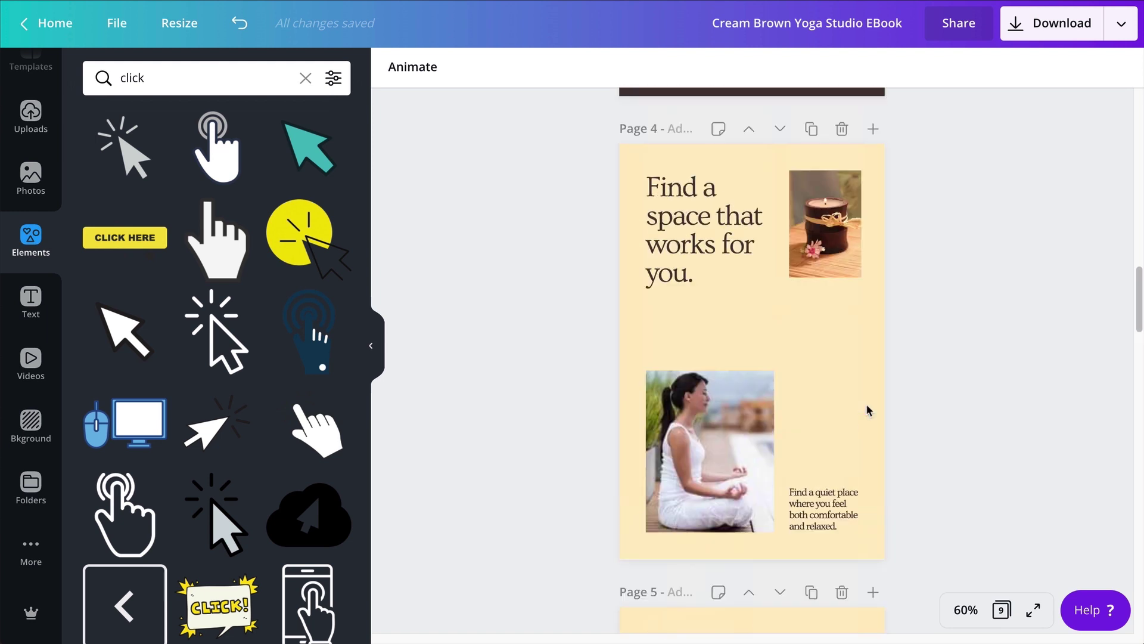
pyautogui.scroll(15, 865, 408)
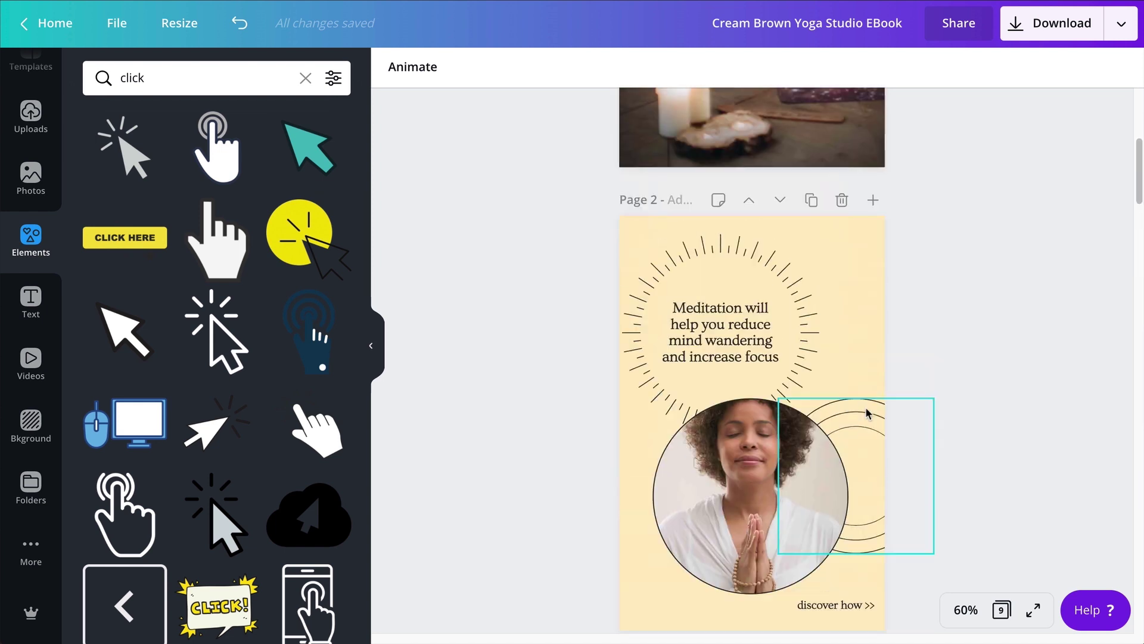
pyautogui.scroll(-1, 868, 414)
pyautogui.scroll(1, 866, 411)
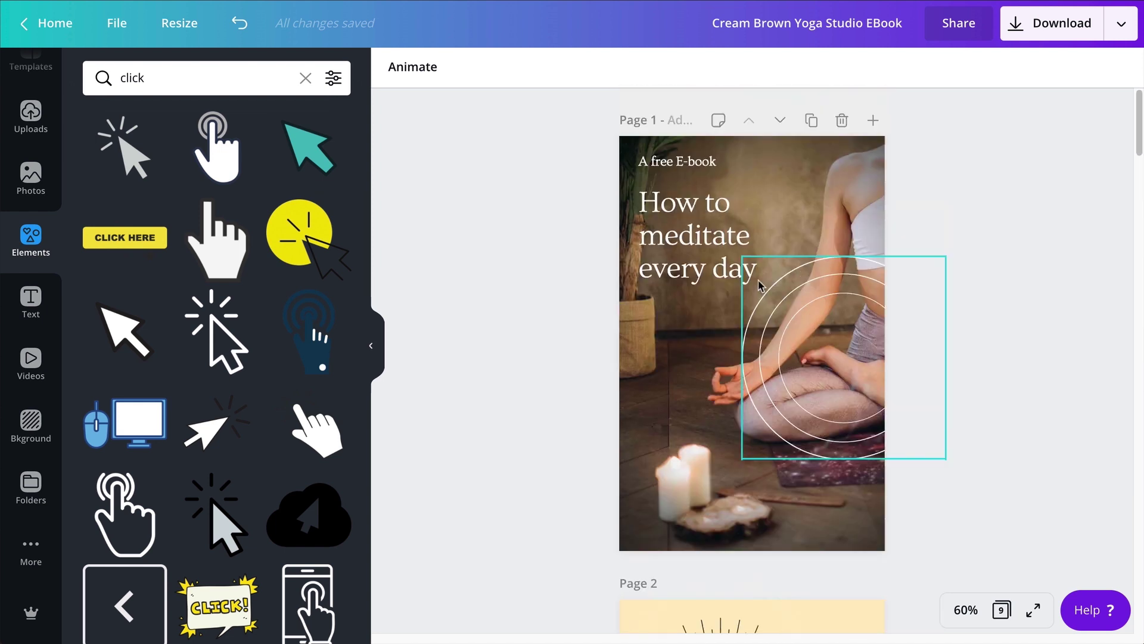
pyautogui.click(1015, 37)
pyautogui.click(953, 143)
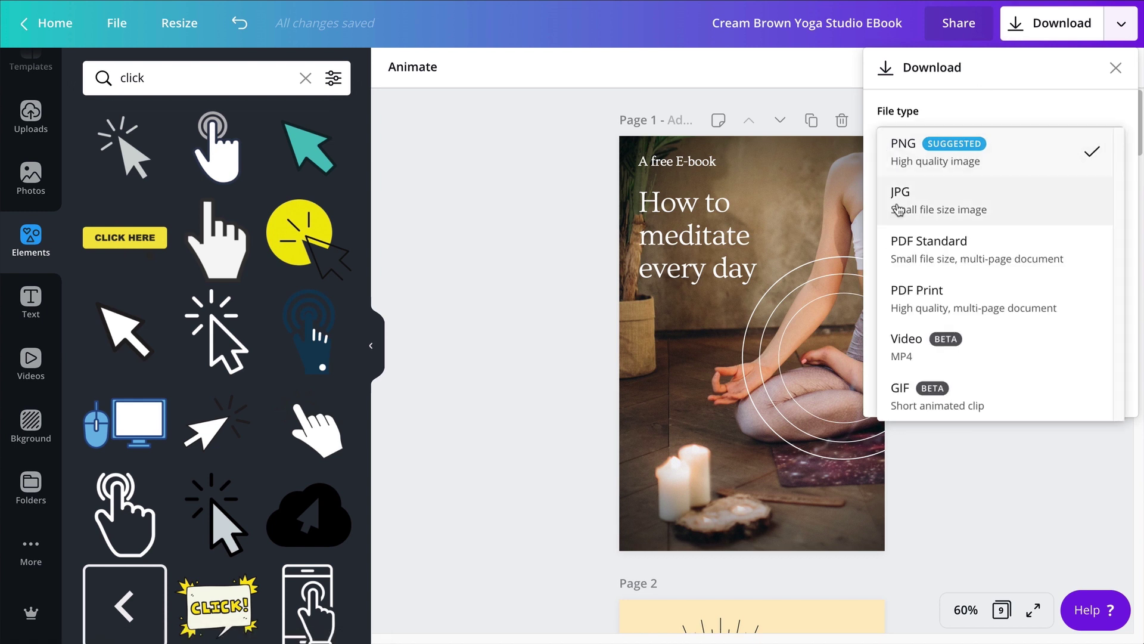
pyautogui.click(945, 249)
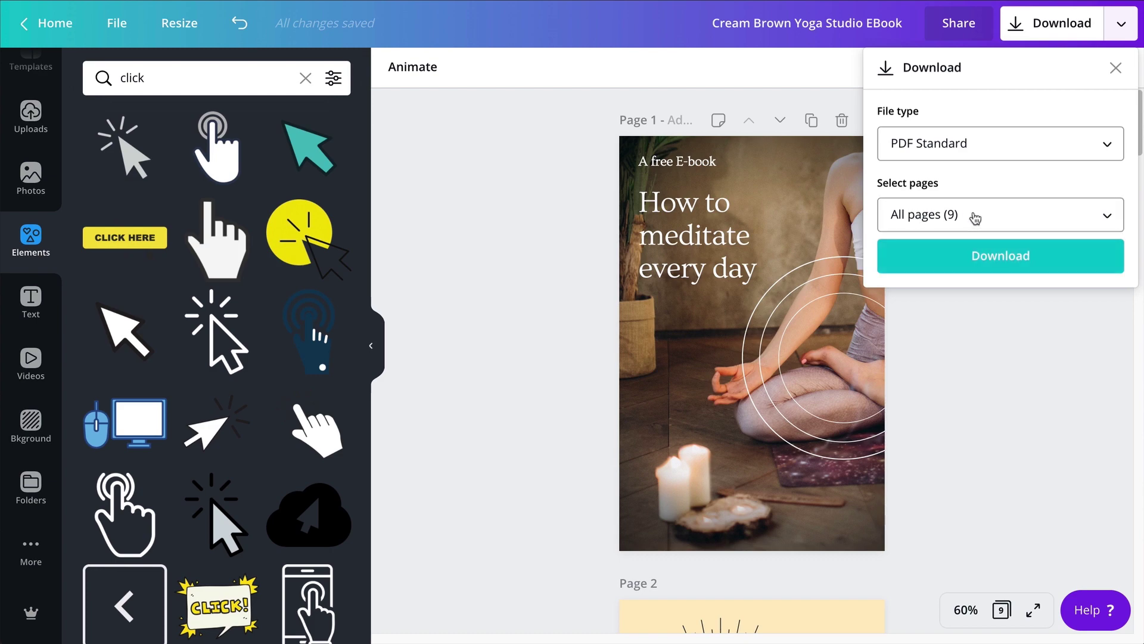
pyautogui.click(946, 257)
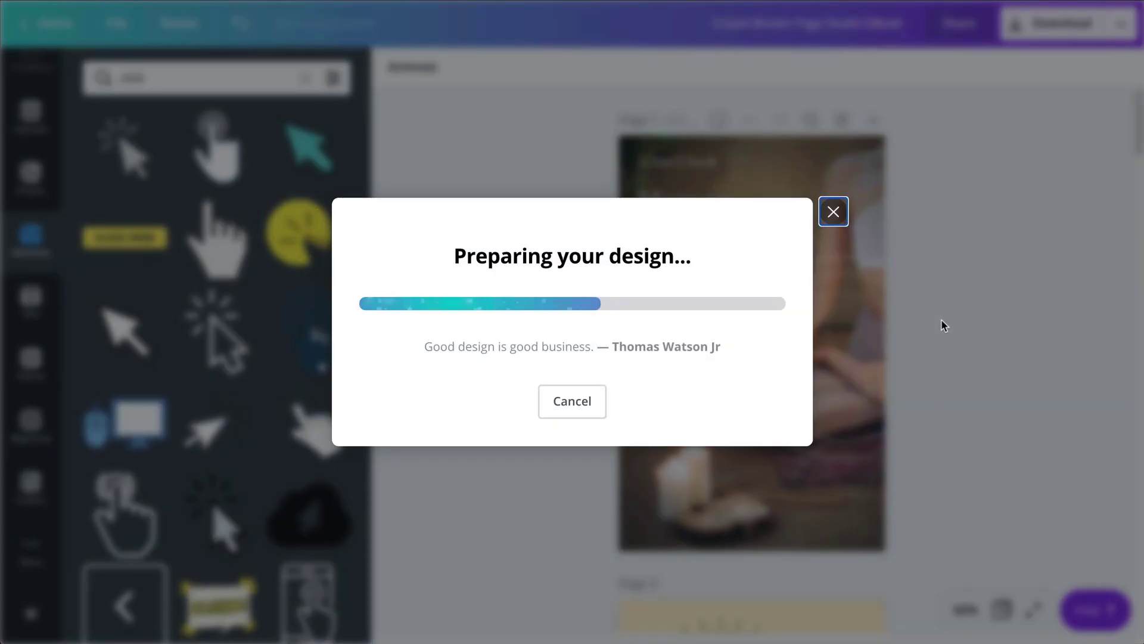